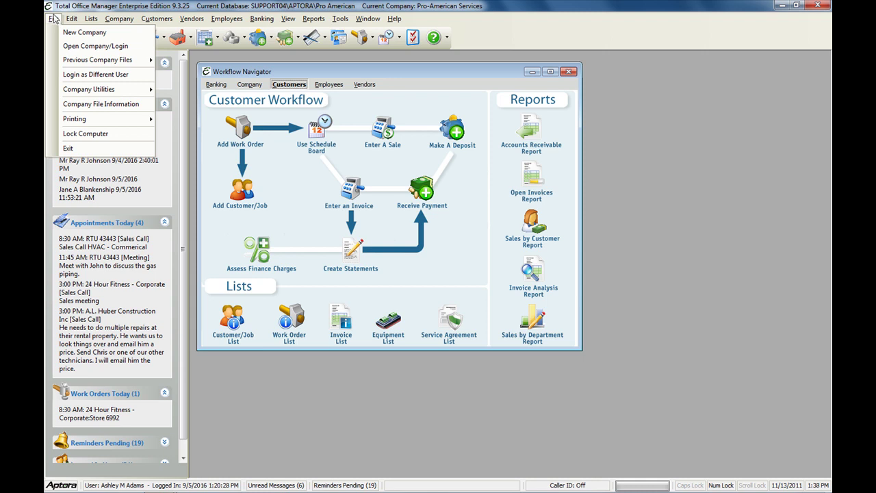
mouse_move(77, 92)
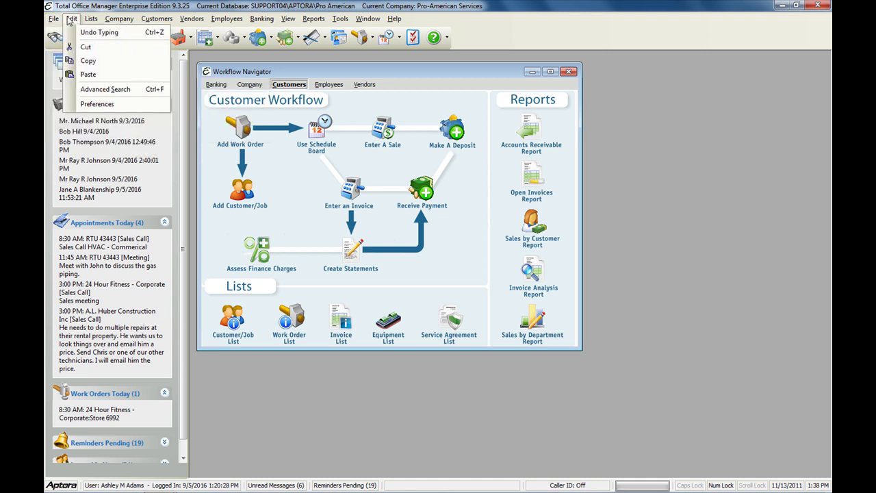
mouse_move(96, 18)
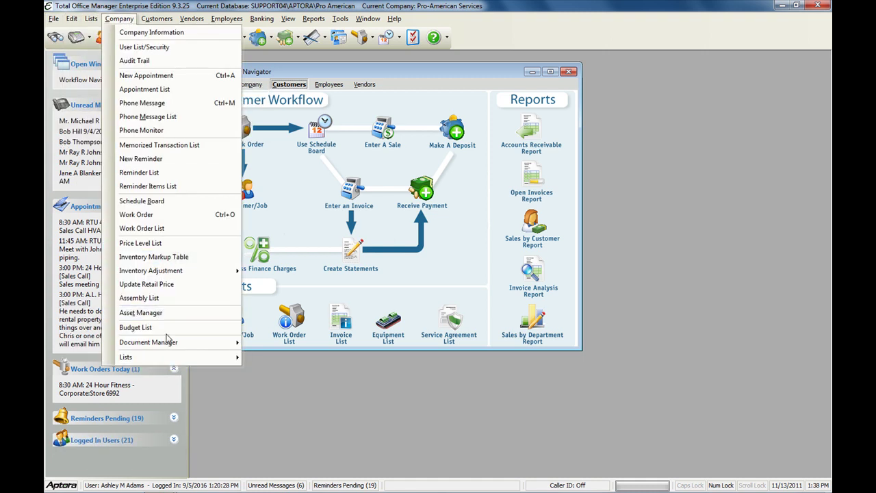
mouse_move(179, 356)
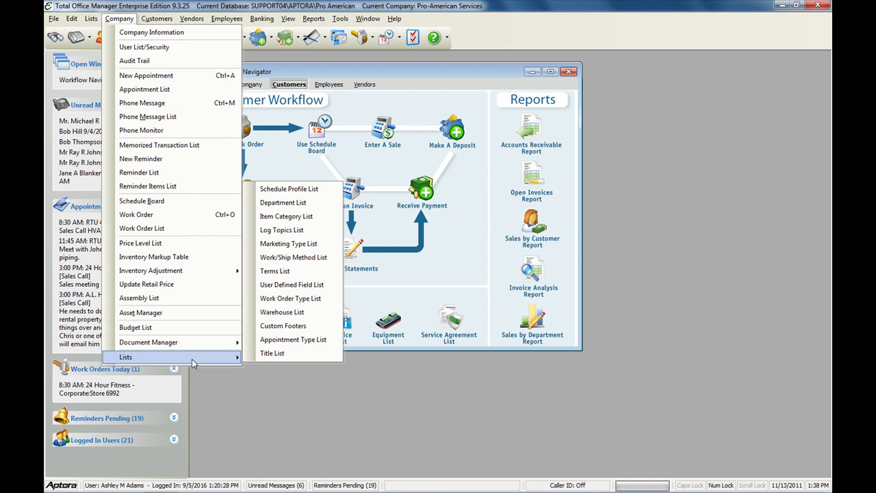
mouse_move(157, 19)
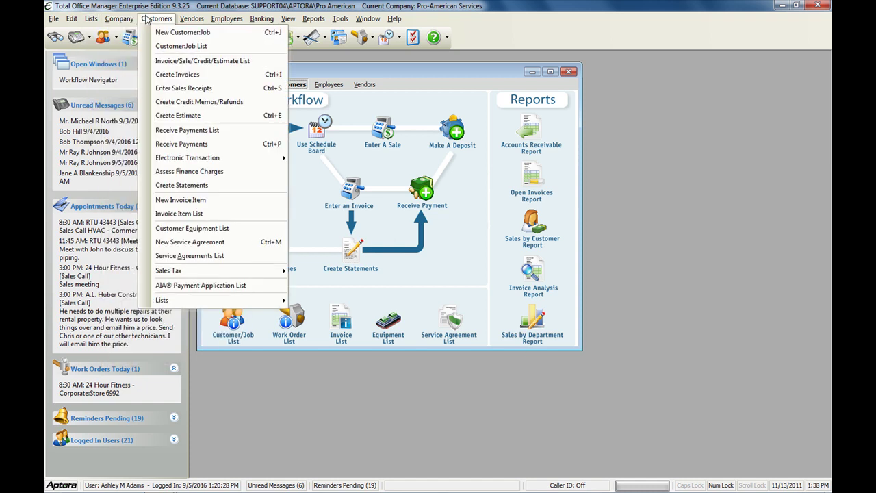
mouse_move(193, 22)
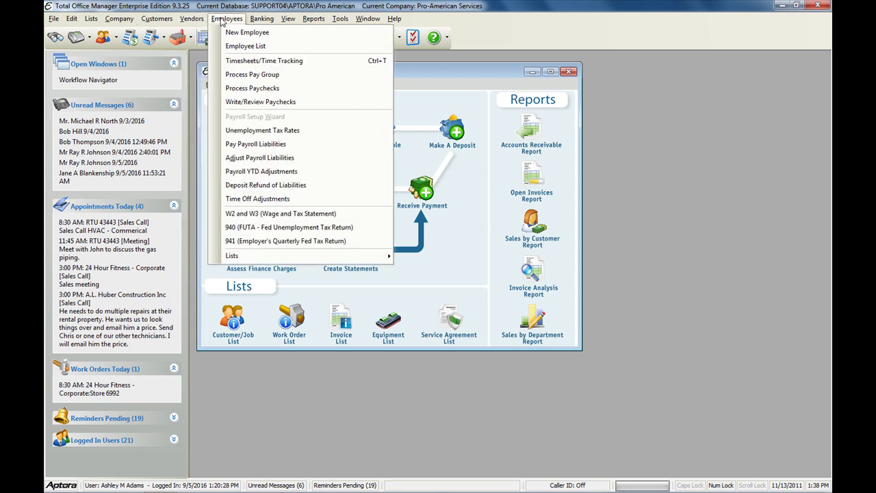
mouse_move(254, 21)
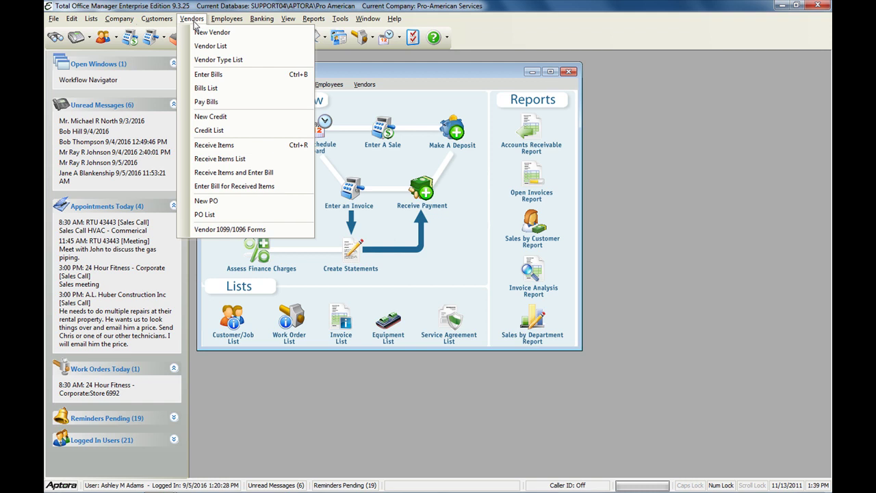
- Start a new vendor bill for Carrier and recall that vendor's last transaction into it
left_click(210, 75)
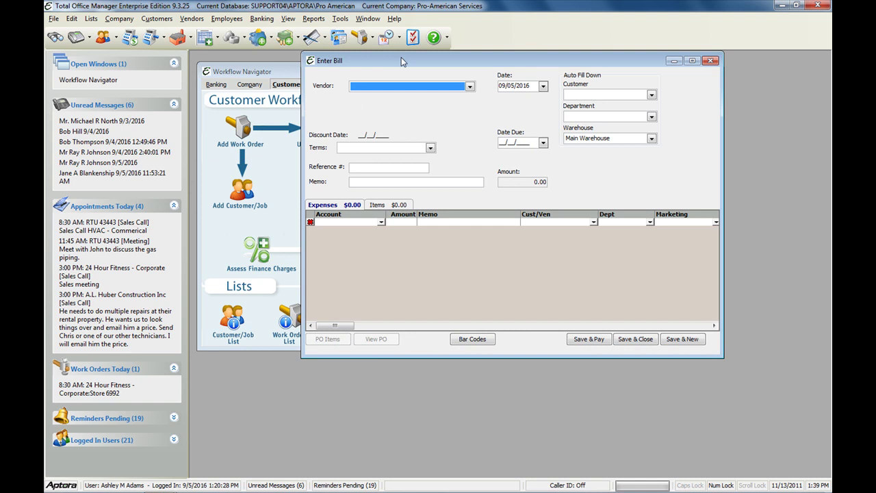
left_click_drag(401, 61, 303, 84)
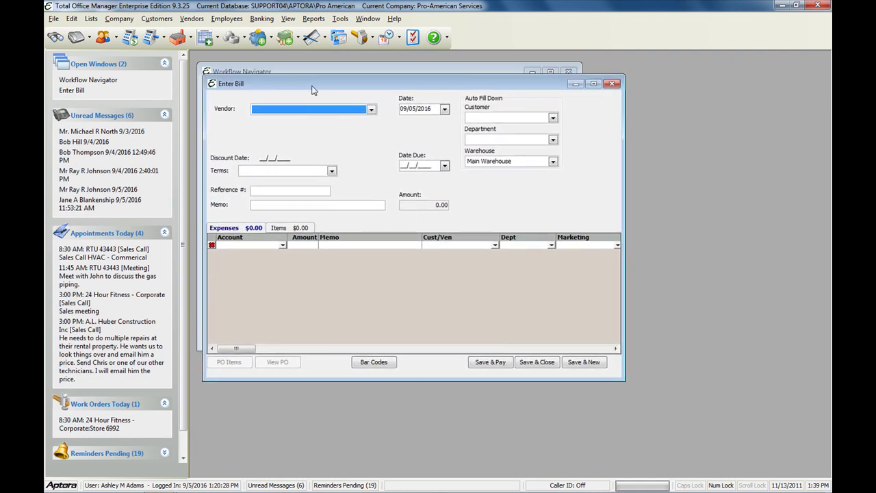
left_click(370, 107)
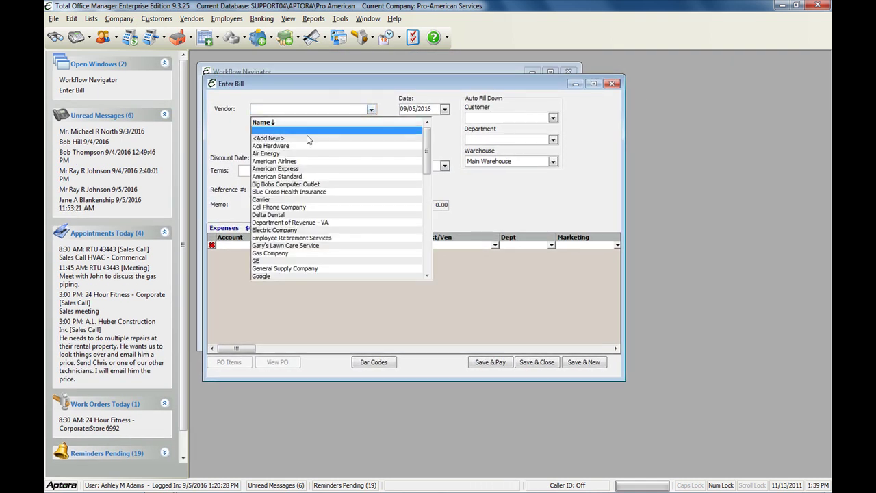
left_click(292, 202)
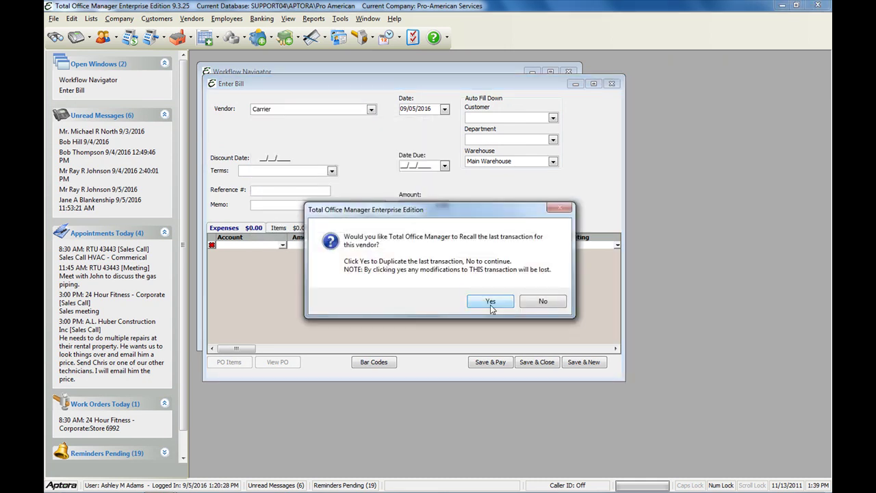
left_click(469, 299)
- Receive the Carrier bill against open purchase order 109
left_click(489, 290)
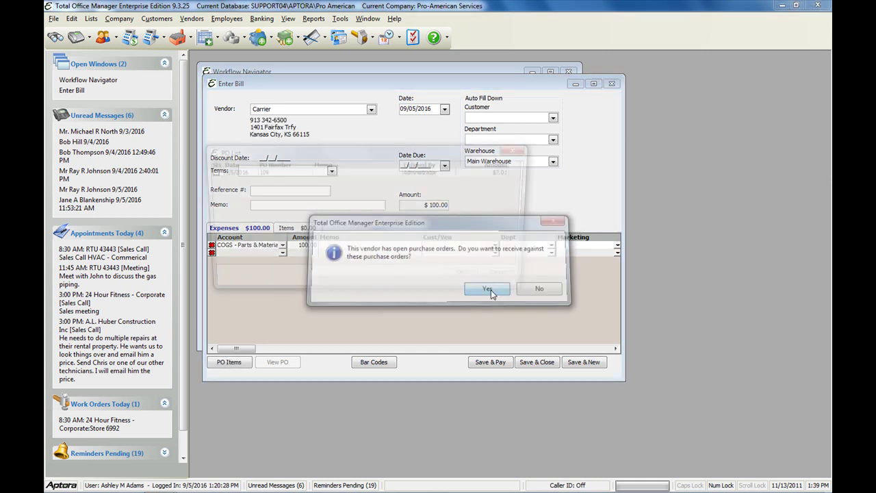
left_click(207, 172)
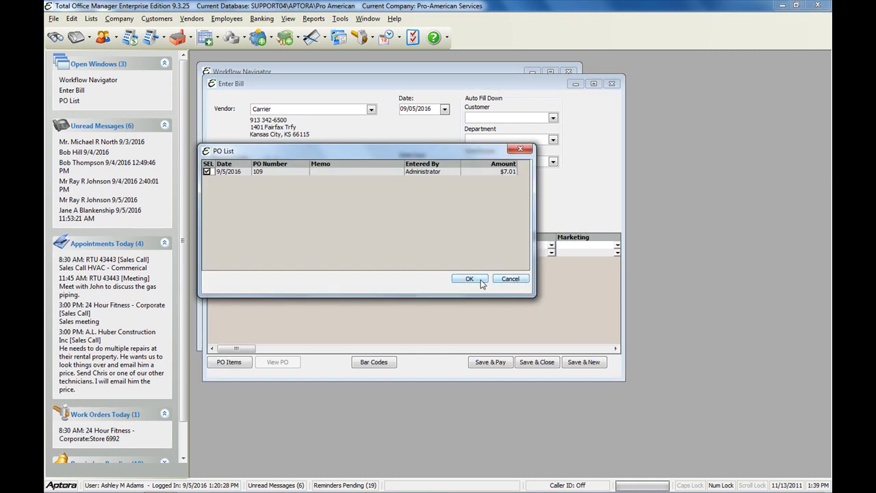
left_click(479, 280)
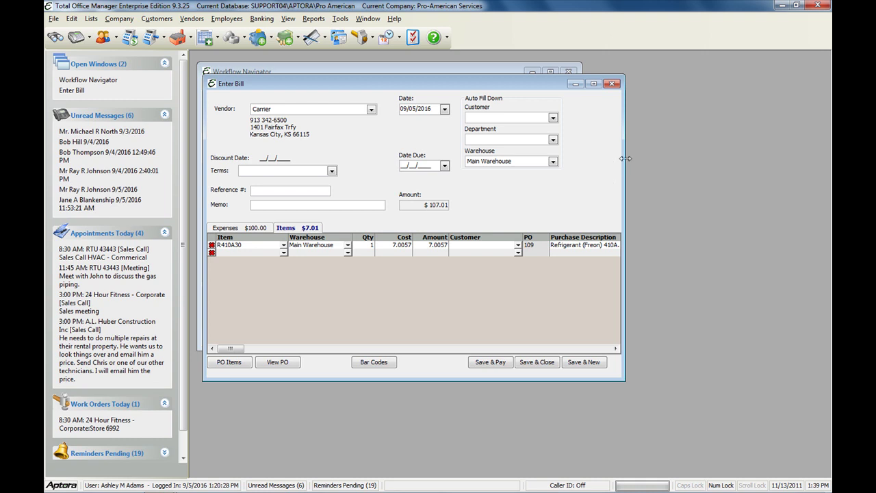
- Widen the bill window to review all columns of the item lines, and close the bill without recording it
left_click_drag(624, 165, 806, 142)
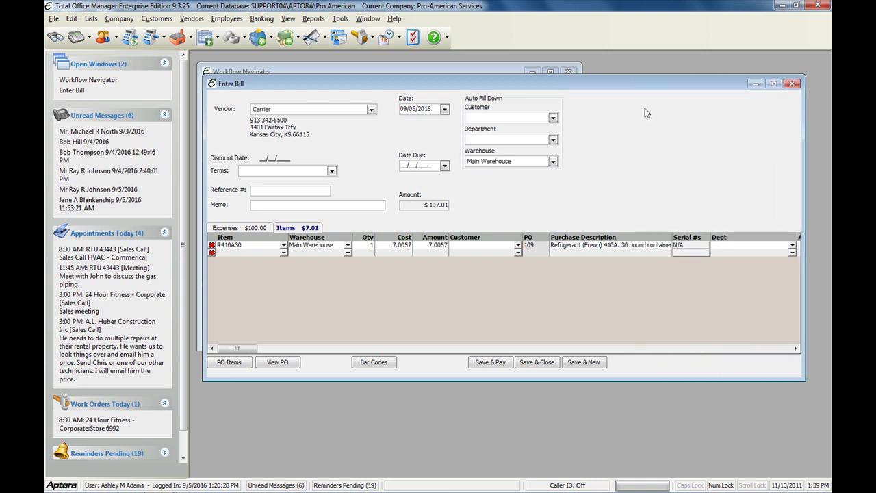
left_click_drag(531, 83, 532, 99)
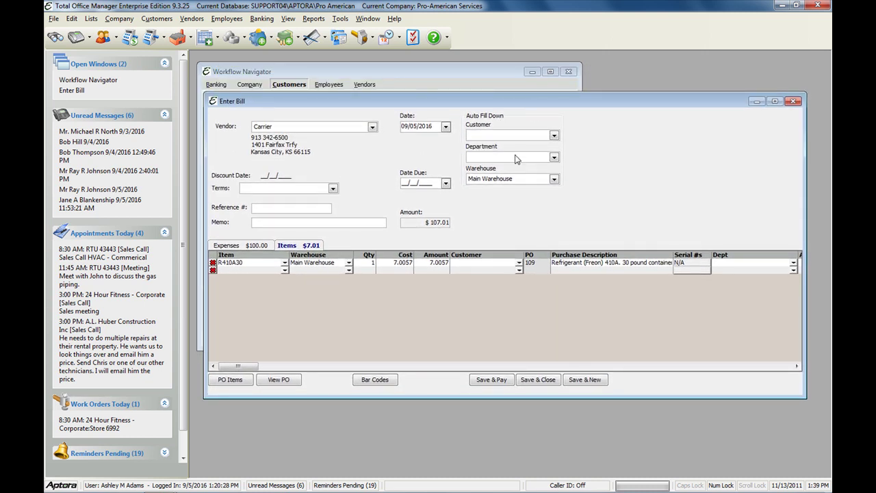
left_click(797, 367)
left_click(798, 367)
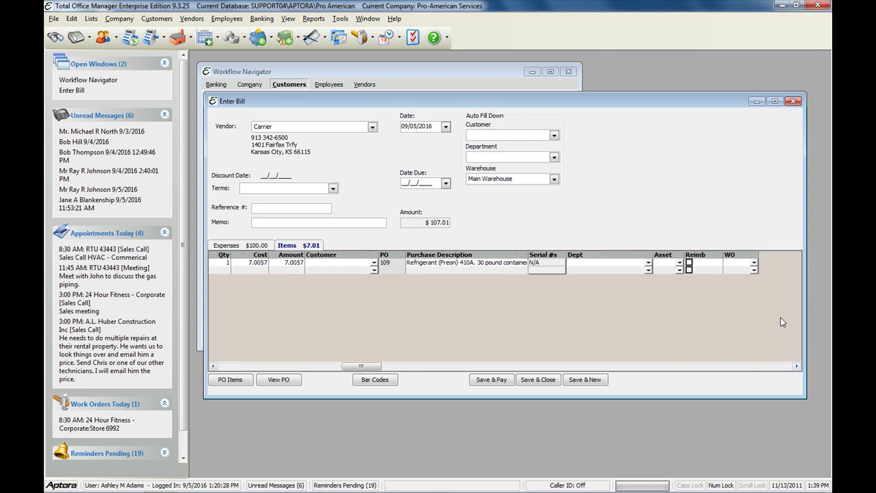
left_click(793, 101)
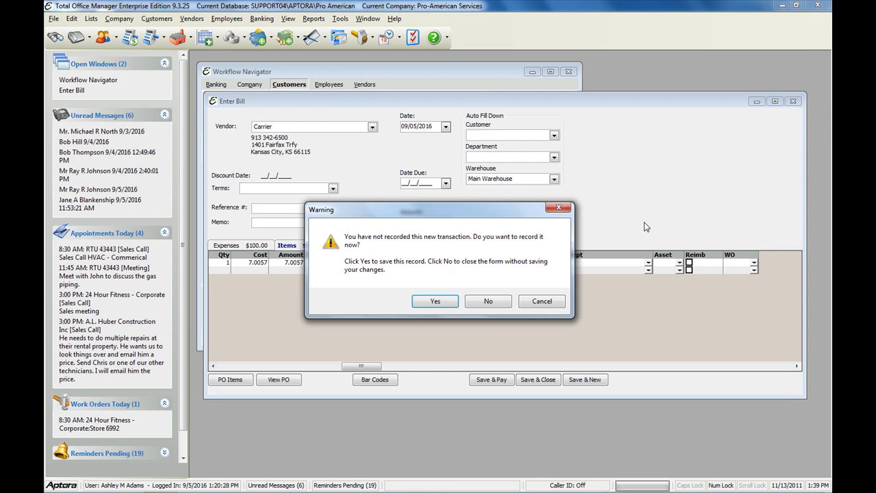
left_click(488, 302)
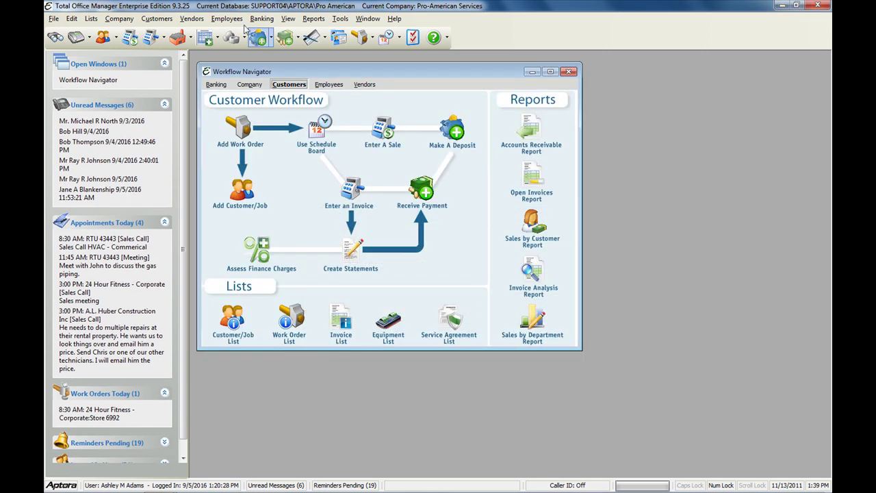
- Look through the available report categories, including the full list in the Report Navigator, and close the navigator
left_click(313, 20)
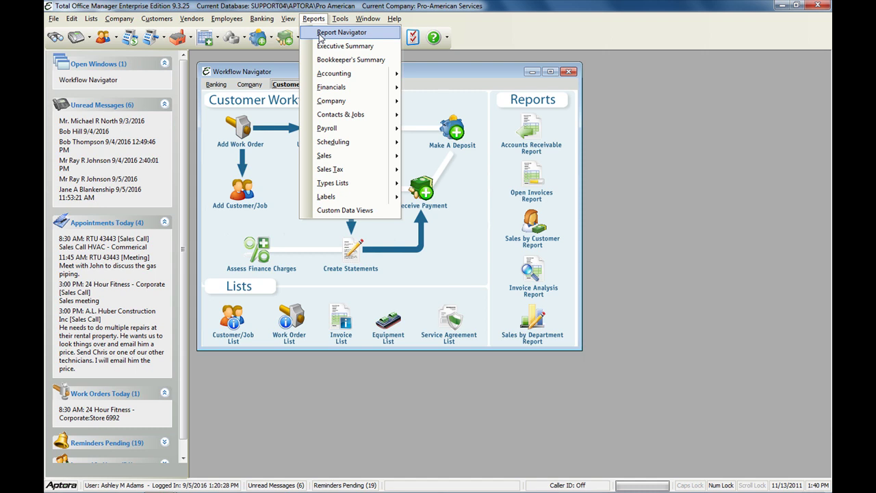
mouse_move(342, 74)
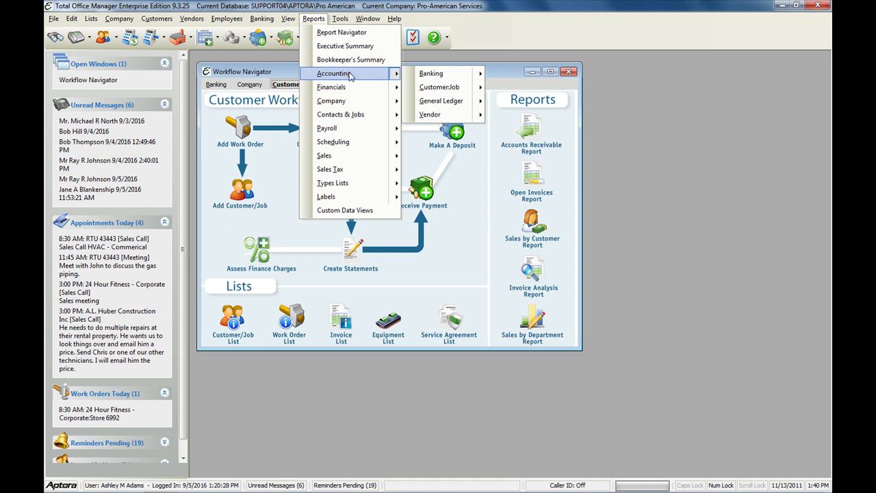
mouse_move(450, 103)
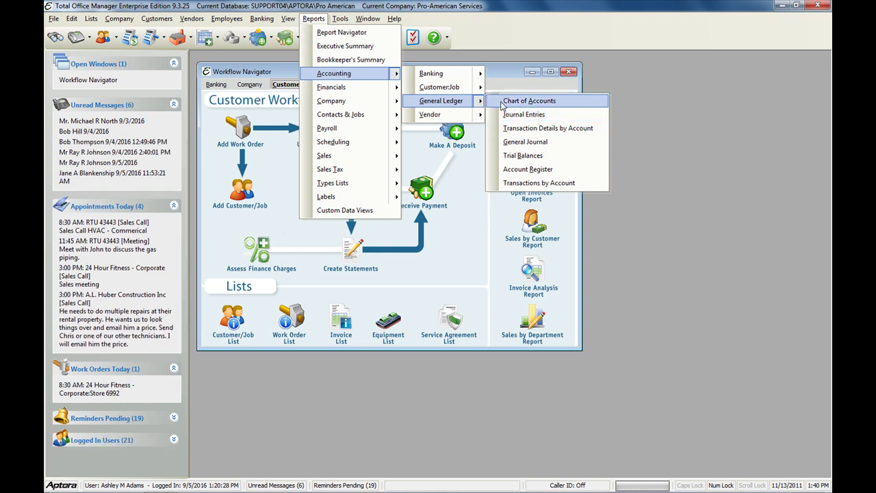
mouse_move(373, 162)
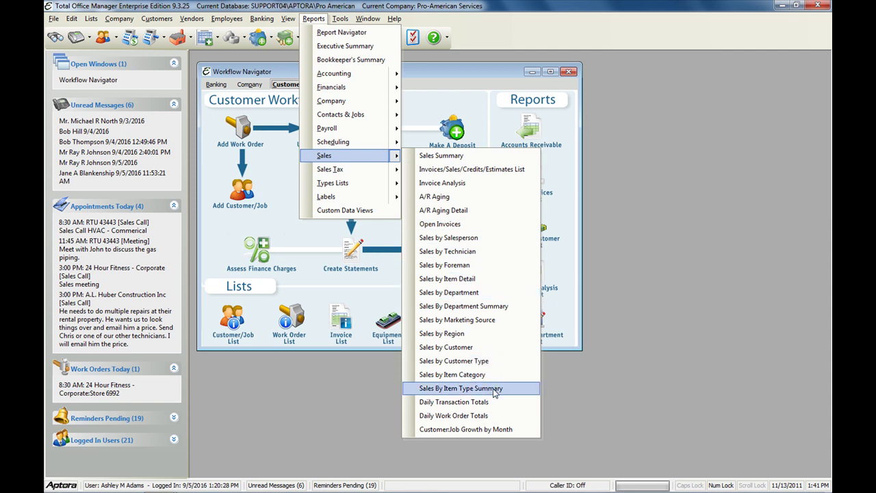
left_click(362, 33)
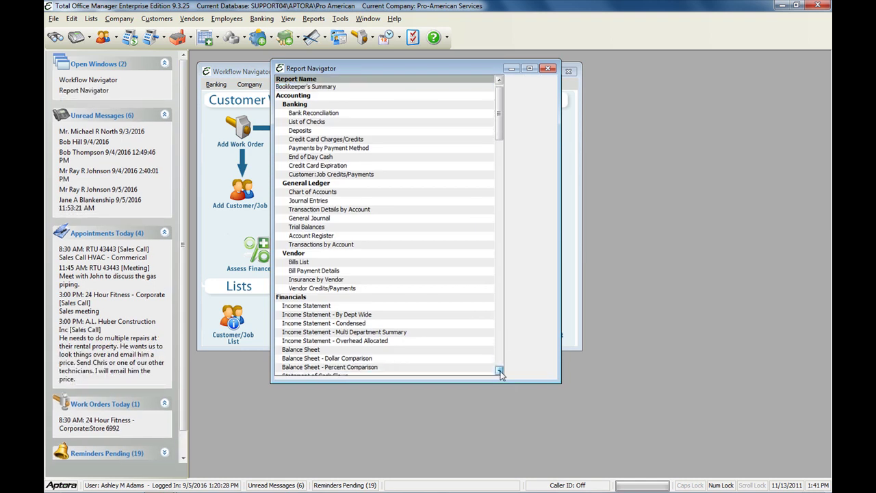
left_click_drag(500, 372, 501, 376)
left_click(499, 372)
scroll(502, 378, "down", 6)
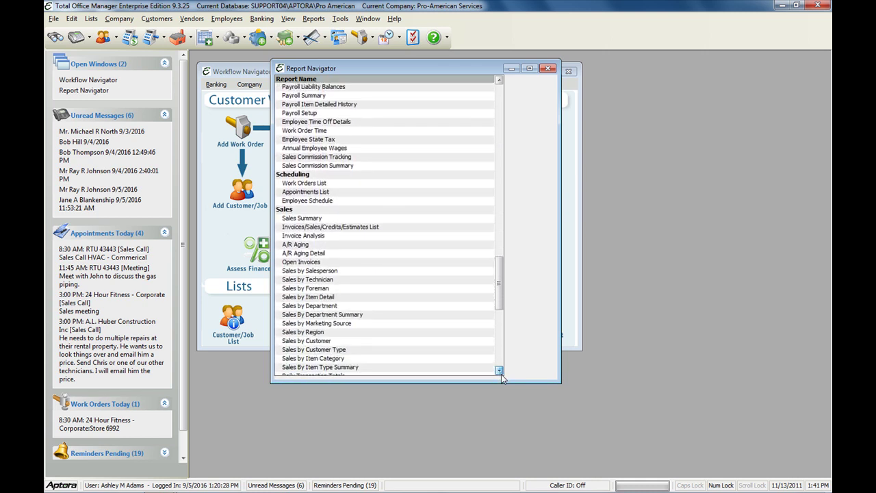
left_click(501, 373)
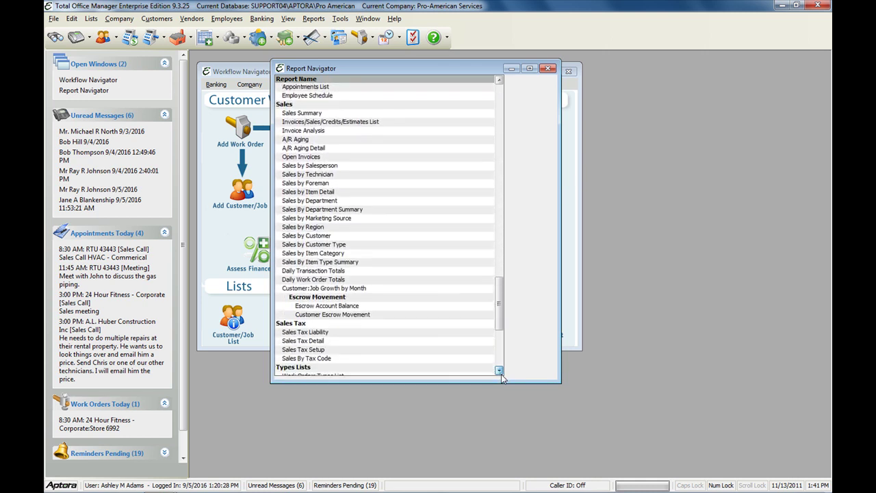
left_click(500, 373)
left_click(548, 70)
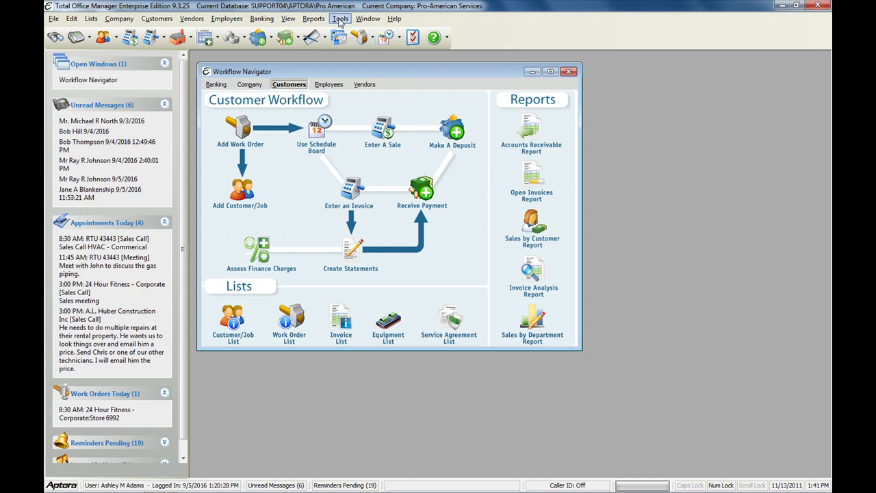
- Open the Executive Summary report, widen its window and set the zoom to 150%
left_click(312, 19)
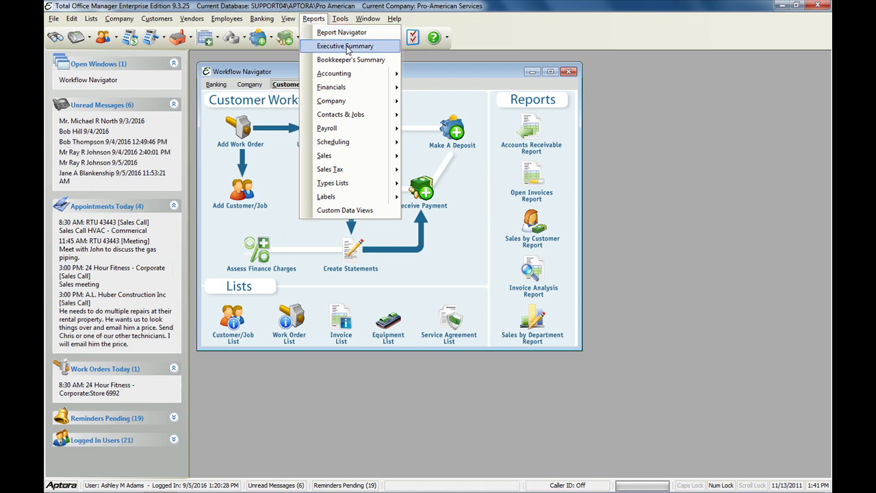
left_click(346, 47)
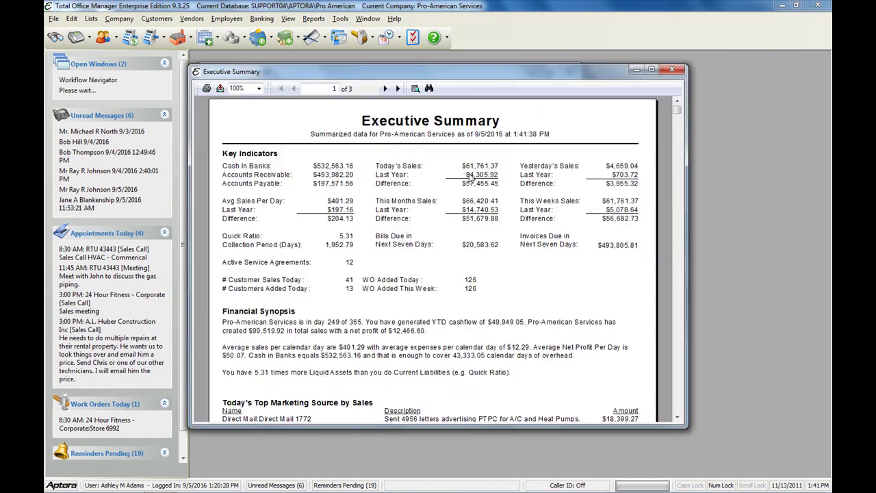
left_click_drag(473, 77, 358, 38)
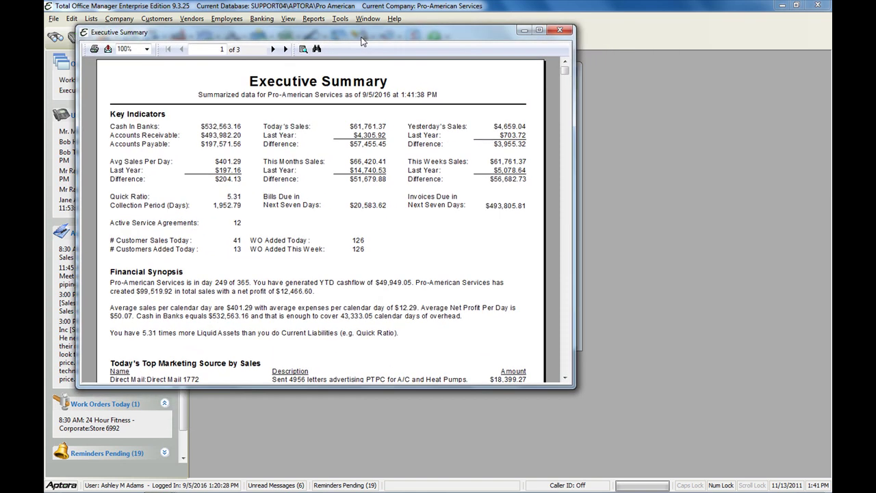
left_click_drag(577, 118, 799, 143)
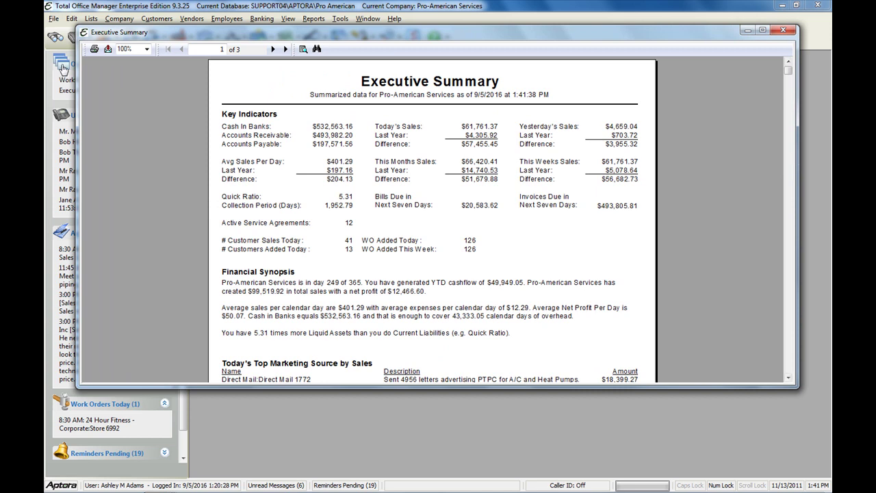
left_click(146, 50)
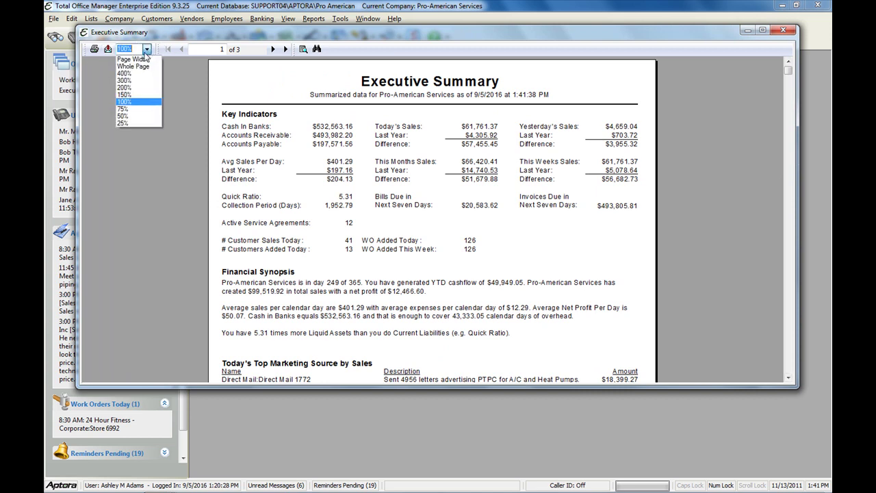
left_click(135, 99)
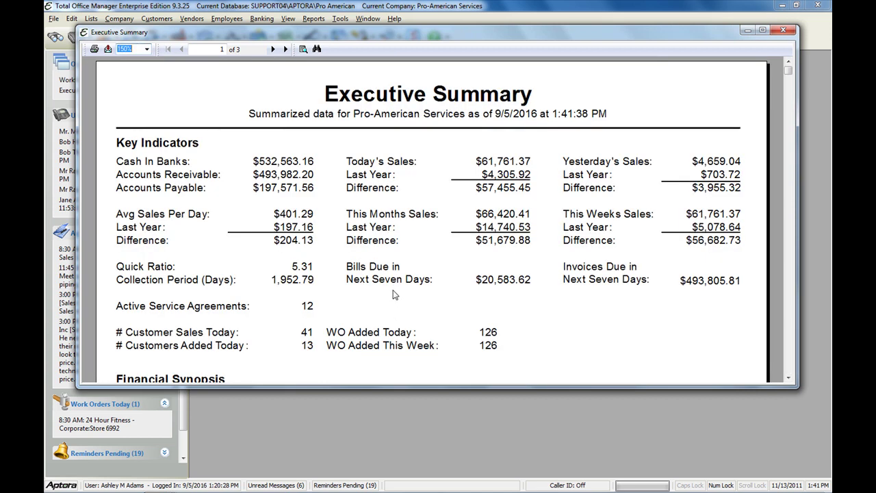
- Examine the Executive Summary's Key Indicators, including cash, receivables and work orders added, and the Financial Synopsis
left_click(285, 165)
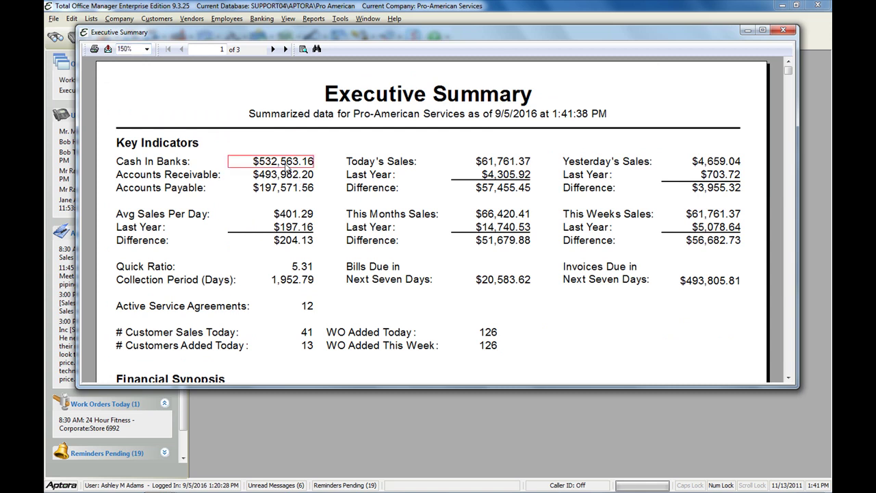
left_click(292, 175)
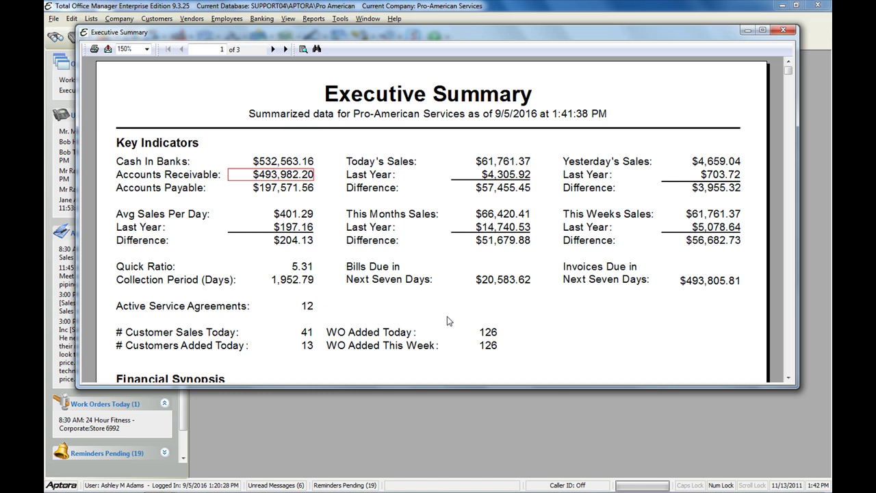
left_click(406, 336)
scroll(404, 333, "down", 3)
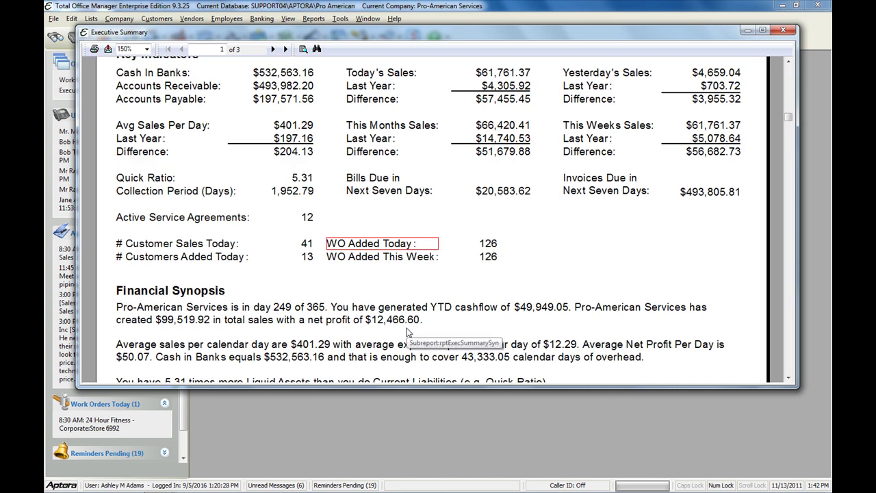
- Review the Executive Summary's marketing source and customer sales sections and the Super Condensed Income Statement on page 2, and close the report
scroll(405, 330, "down", 3)
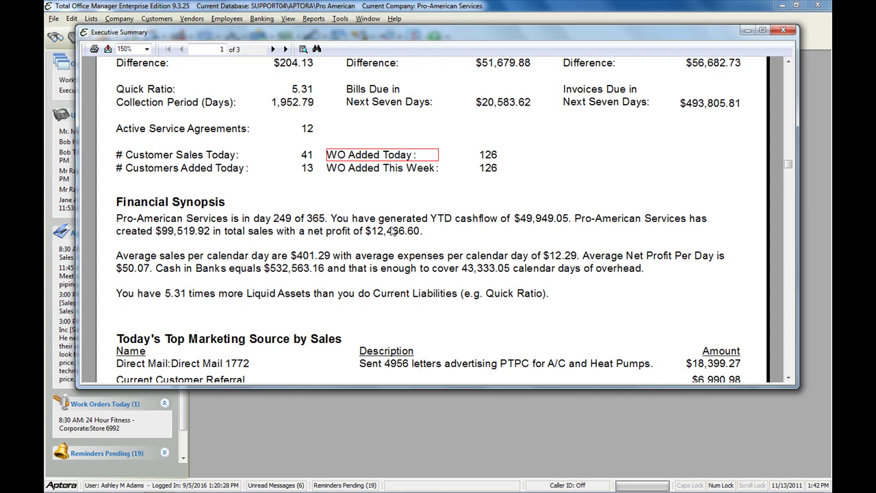
scroll(393, 232, "down", 6)
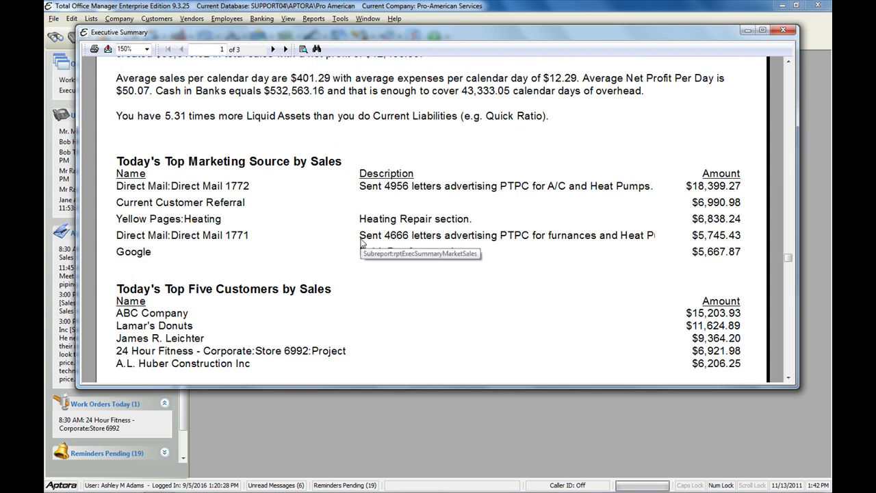
scroll(363, 246, "up", 3)
scroll(363, 247, "up", 3)
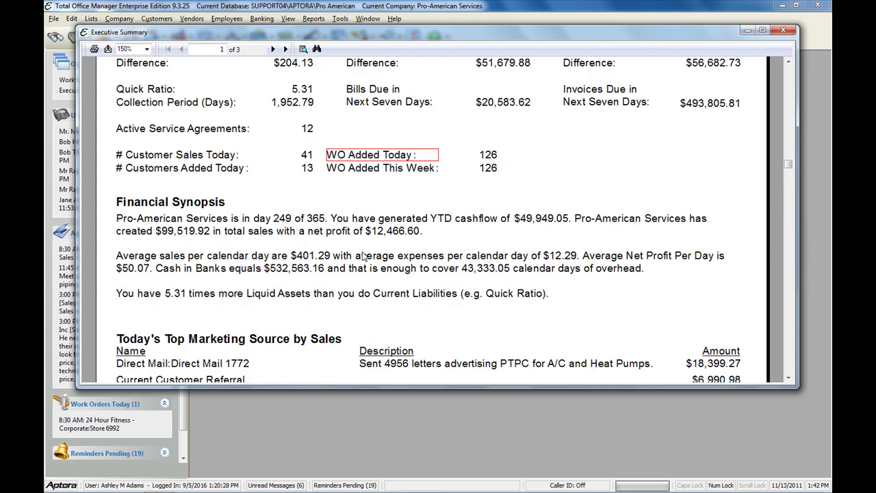
scroll(363, 255, "up", 6)
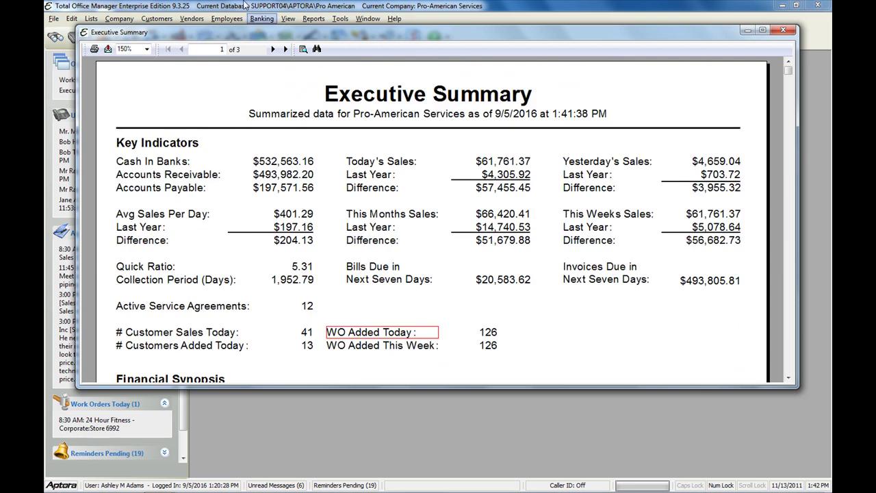
left_click(272, 49)
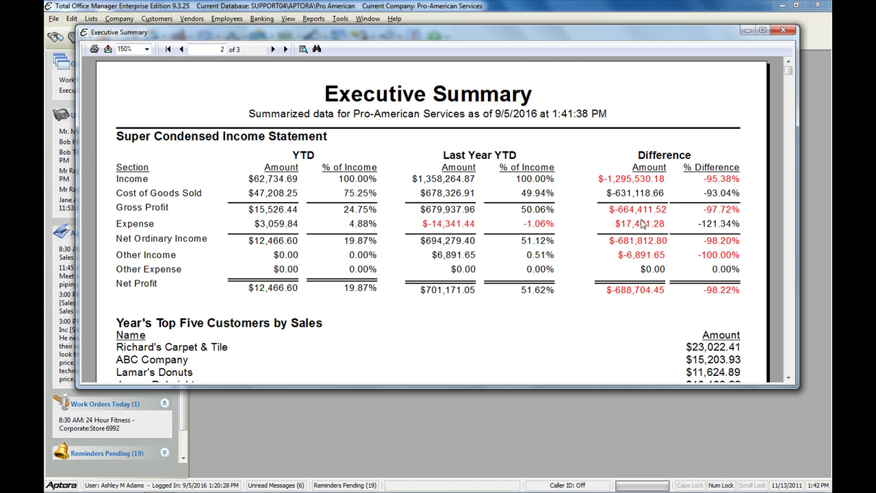
left_click(783, 30)
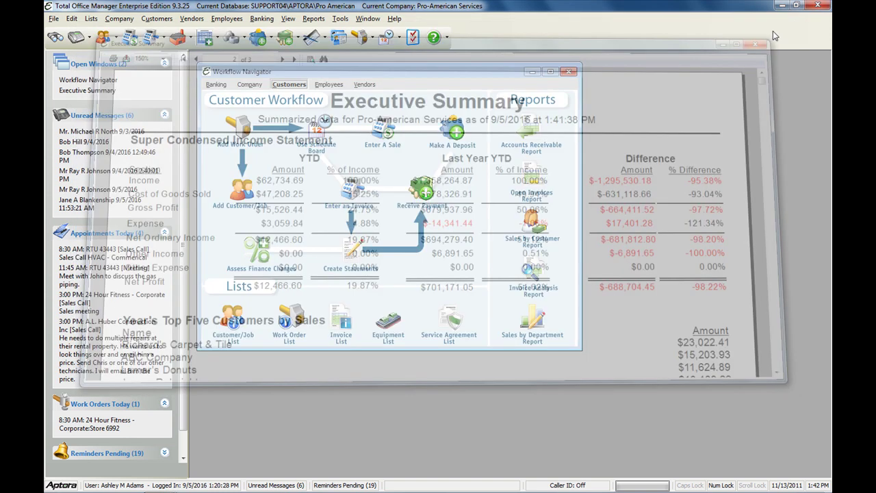
- Open the Bookkeeper's Summary, look through its first two pages, and return to page 1
left_click(315, 20)
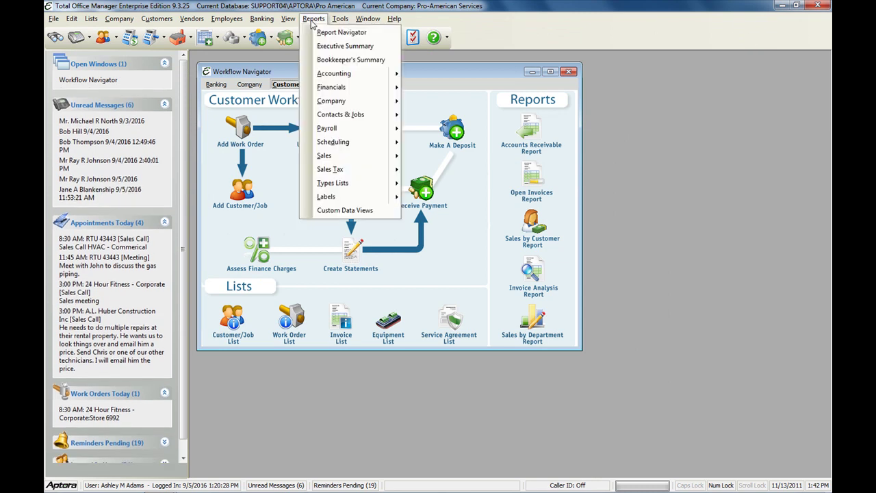
left_click(341, 60)
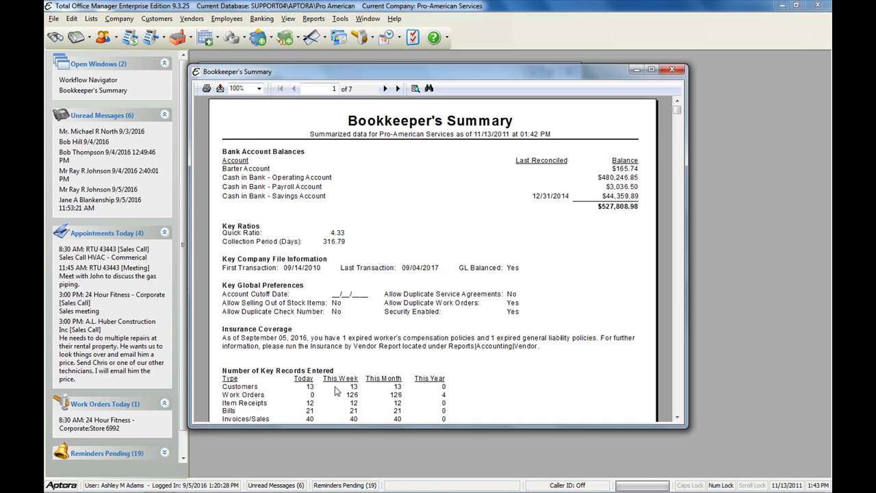
scroll(336, 387, "down", 3)
scroll(336, 381, "down", 3)
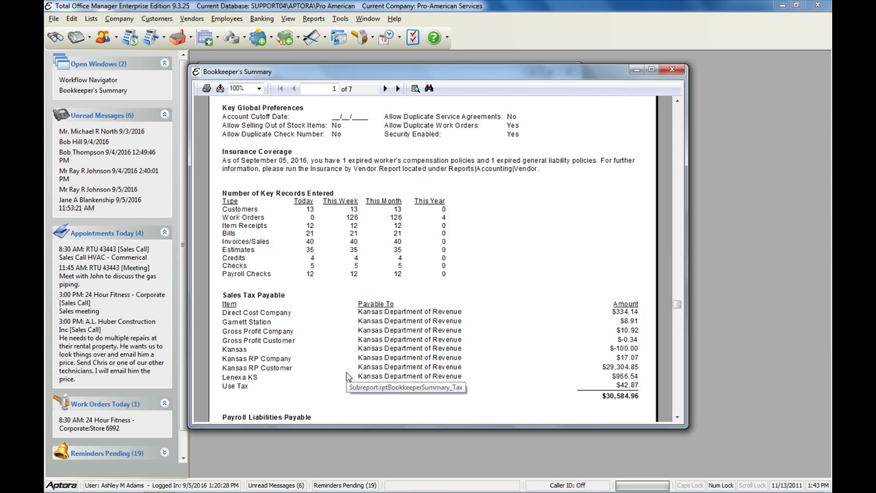
scroll(349, 377, "down", 3)
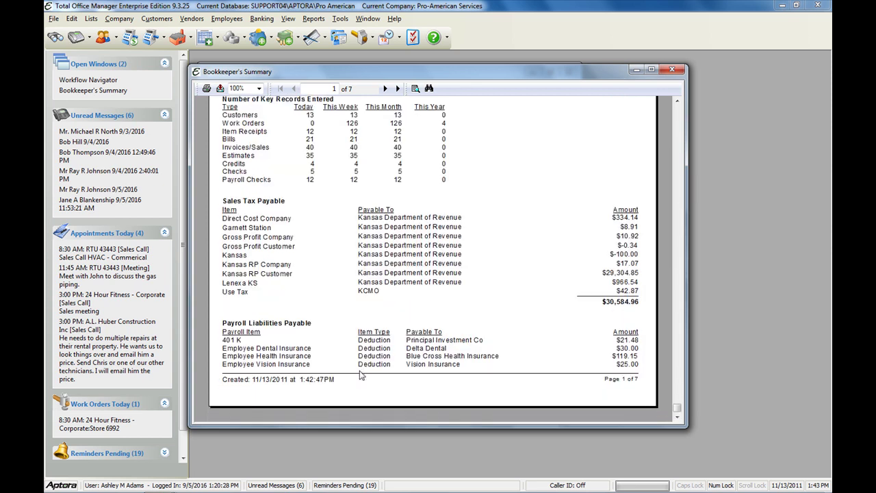
left_click(385, 89)
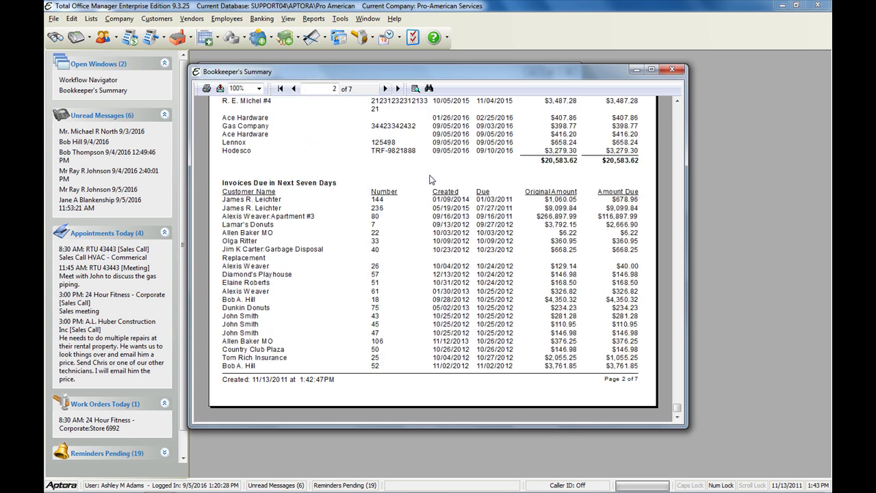
scroll(431, 179, "up", 5)
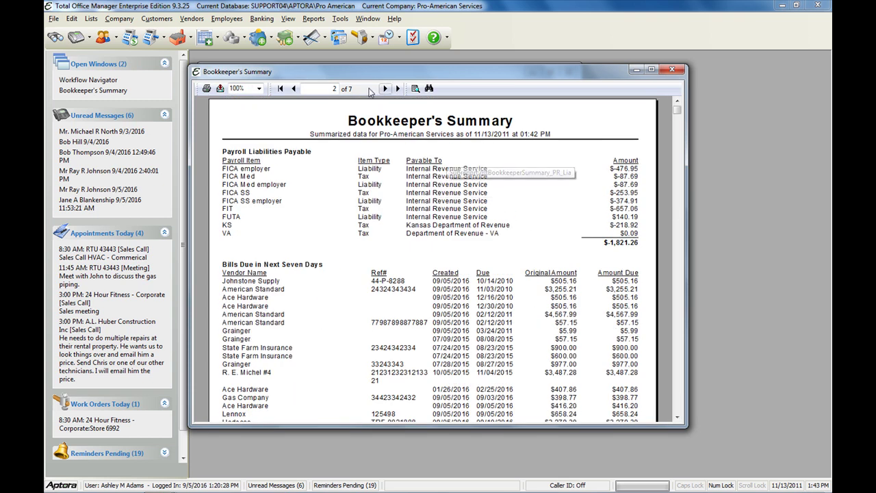
left_click(294, 88)
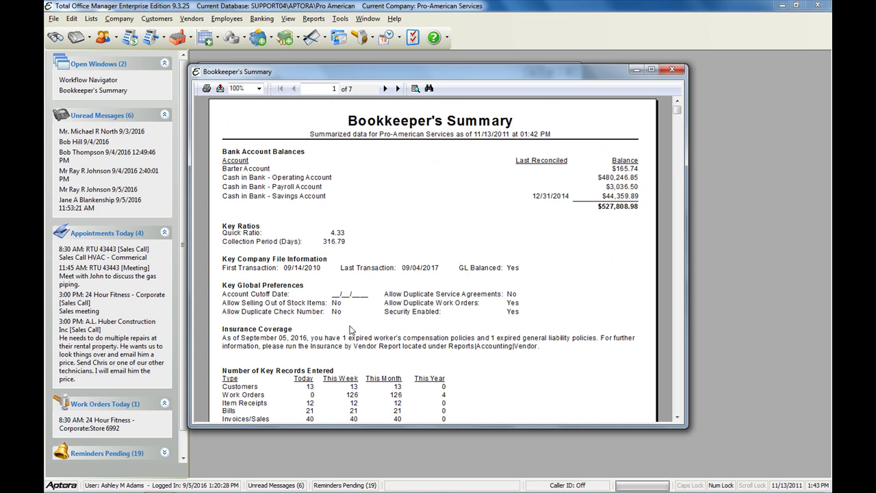
- Open the Insurance by Vendor report from the Insurance Coverage section and open the Shocking Electric Inc. vendor record from it
scroll(315, 336, "down", 2)
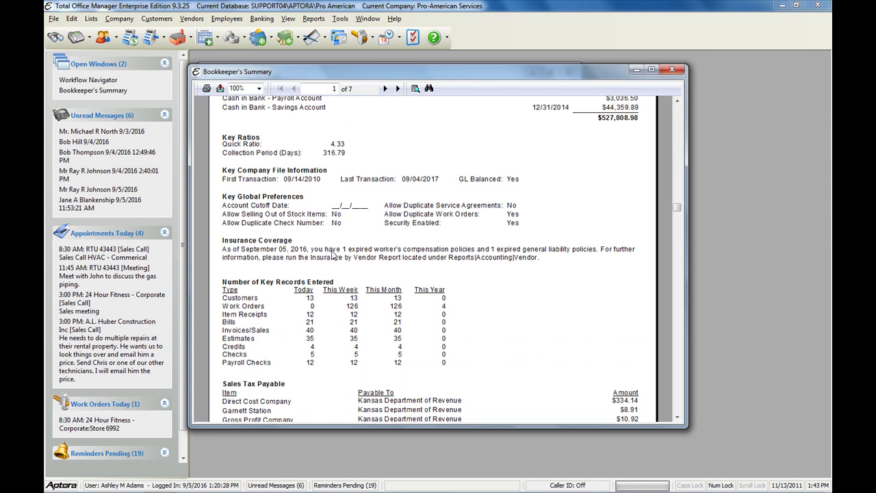
left_click(442, 256)
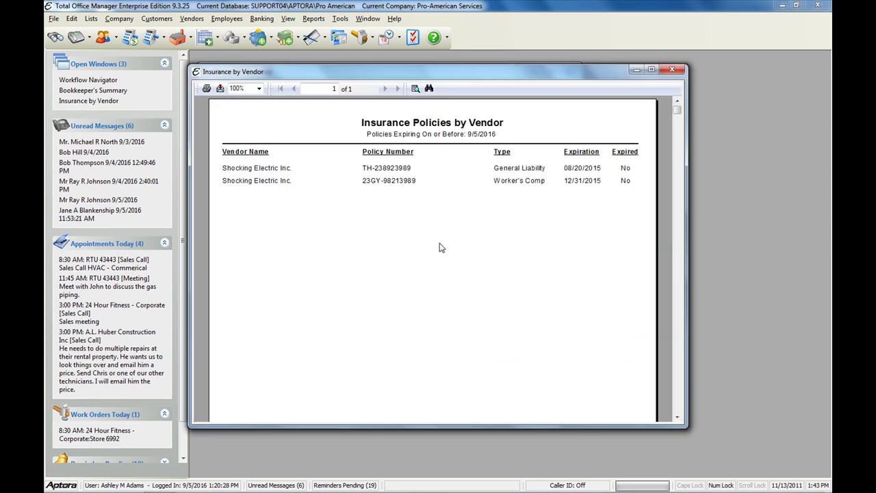
double_click(256, 174)
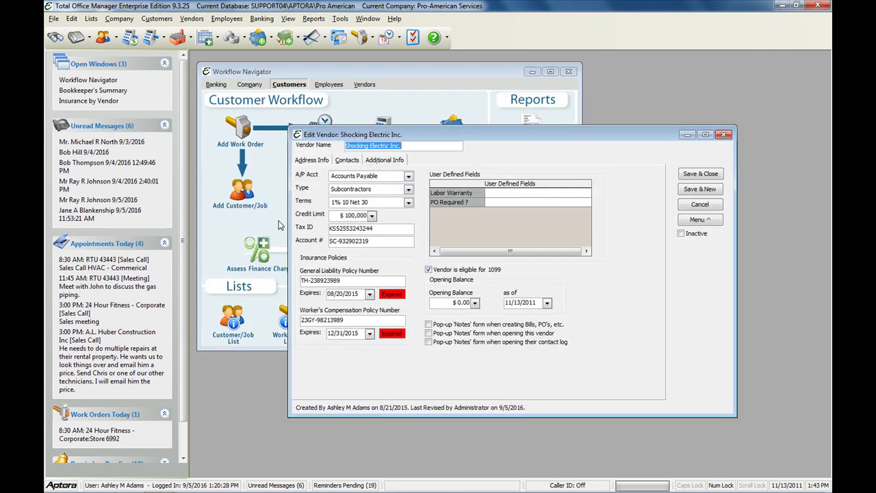
- Review the vendor's address details and additional information, including the insurance policies, and close the vendor record
left_click_drag(480, 102, 456, 117)
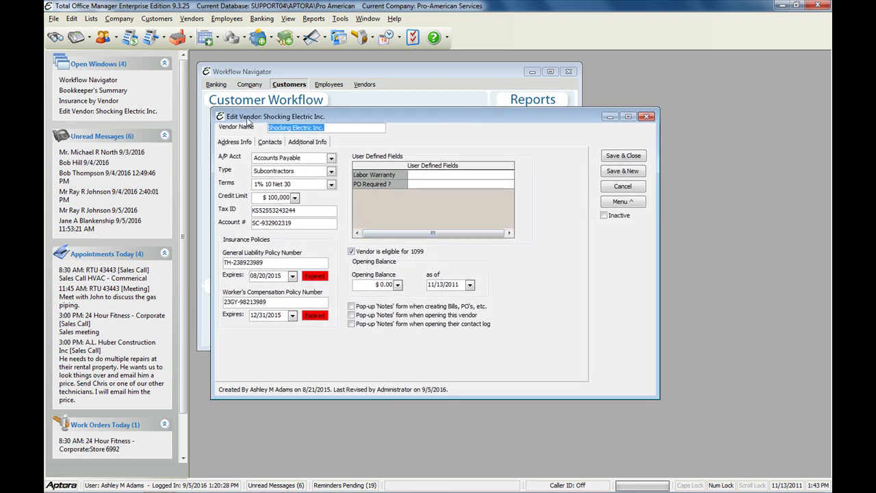
left_click(228, 144)
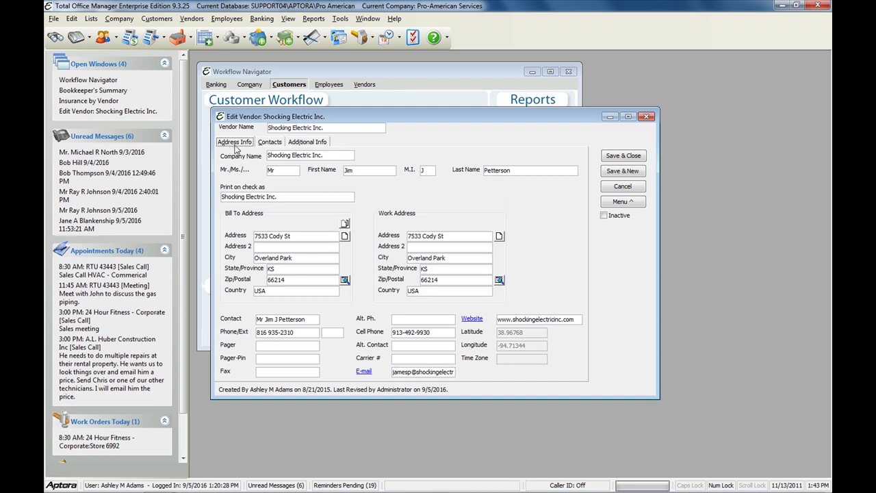
left_click(318, 142)
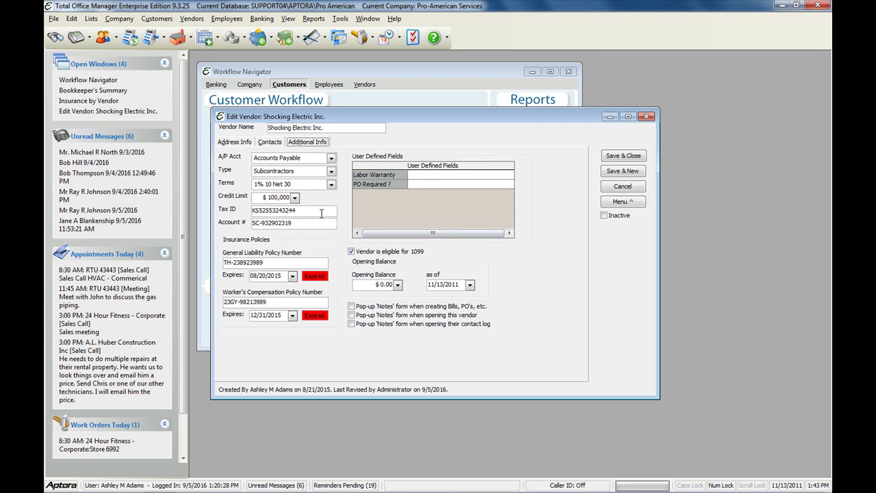
left_click(647, 116)
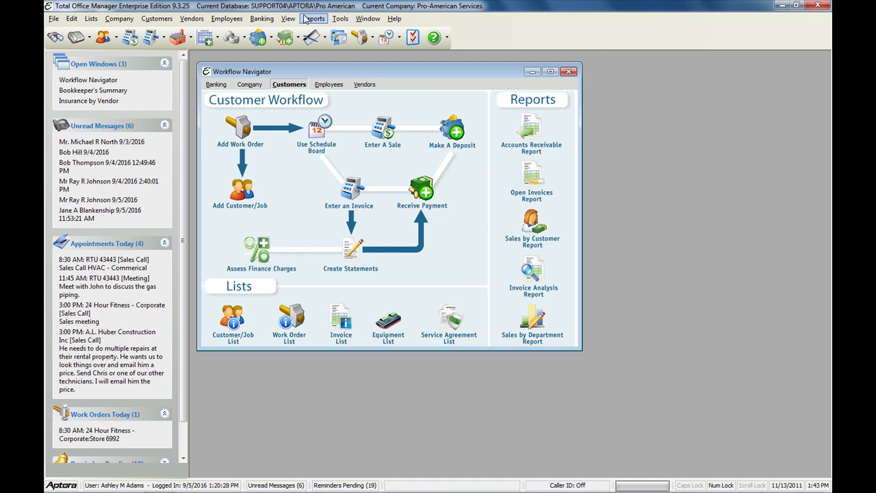
- Open the Financial Ratio Analysis, show the Profit Ratios, and enlarge the window to display all the metrics
left_click(340, 19)
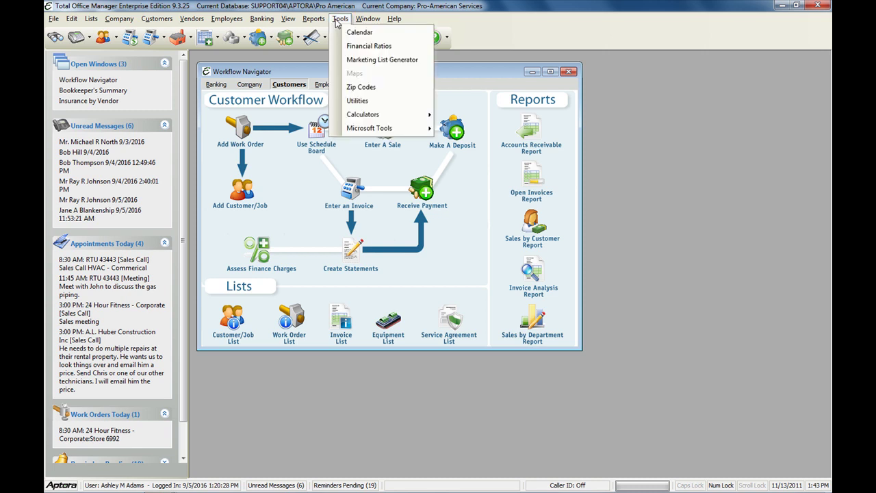
left_click(368, 53)
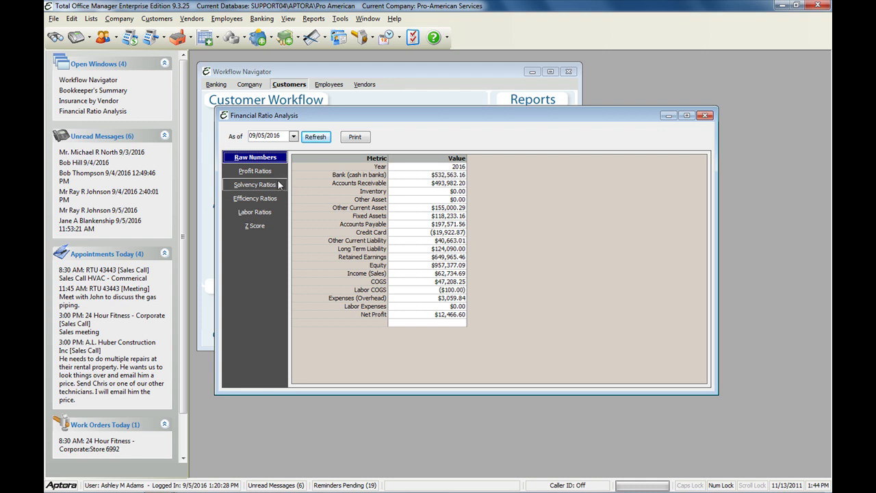
left_click(255, 171)
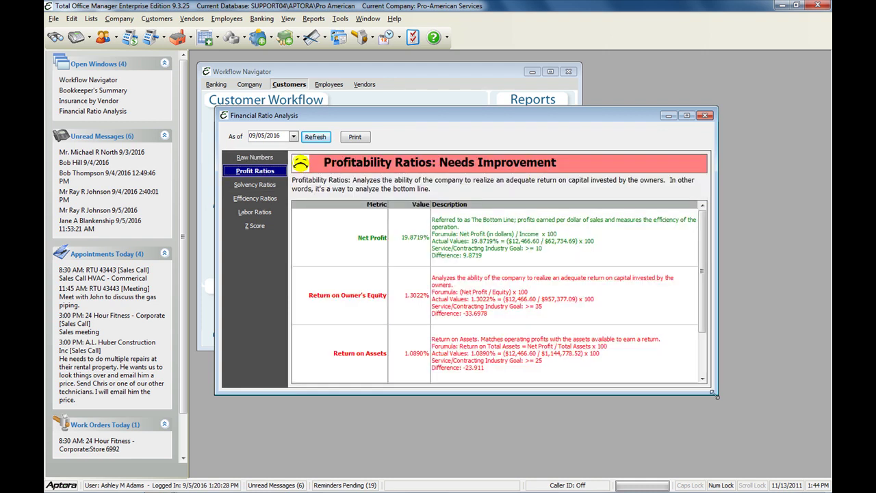
left_click_drag(717, 395, 790, 458)
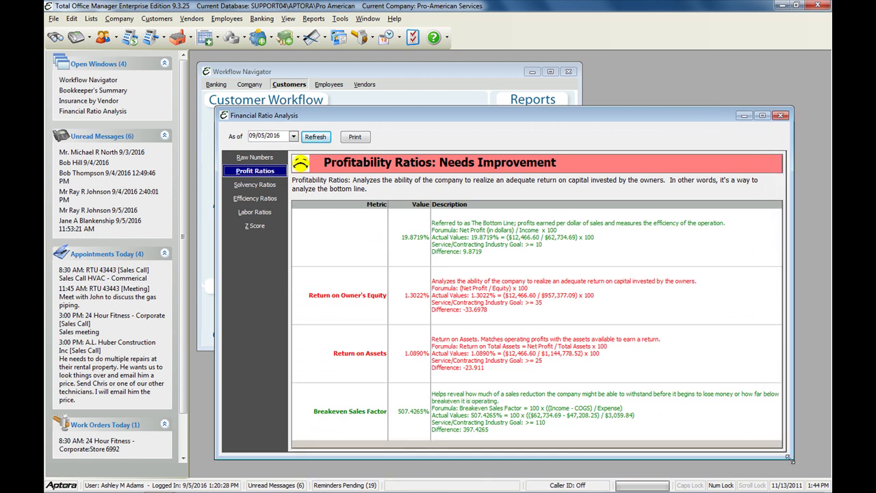
- Examine the Net Profit ratio's description, formula, actual values and industry goal, highlighting the text while reading
left_click_drag(480, 240, 487, 243)
left_click_drag(605, 239, 440, 256)
left_click(486, 232)
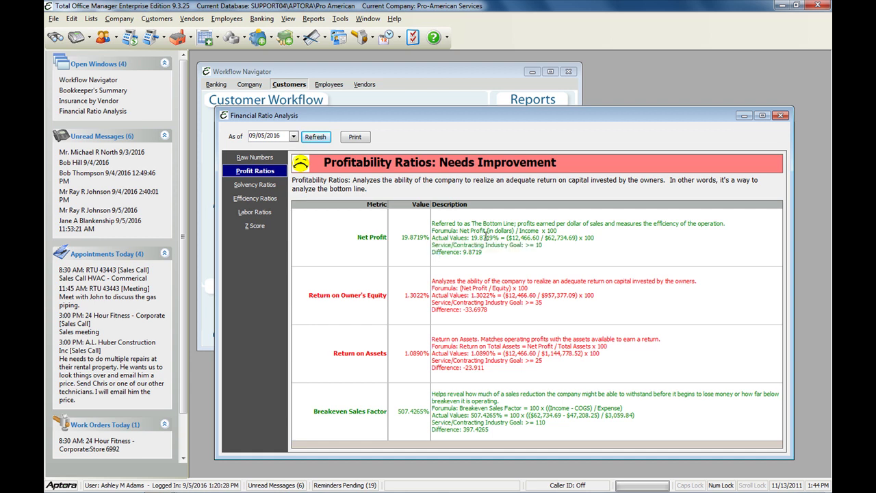
left_click_drag(498, 252, 450, 230)
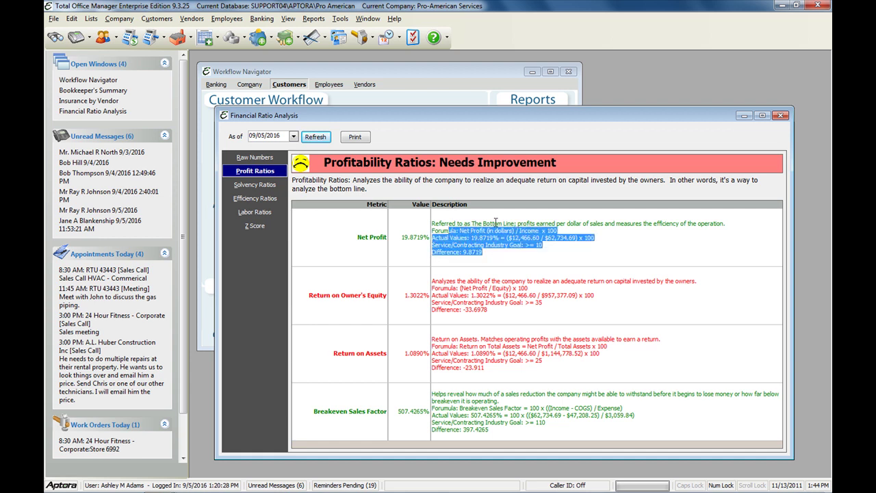
left_click(496, 222)
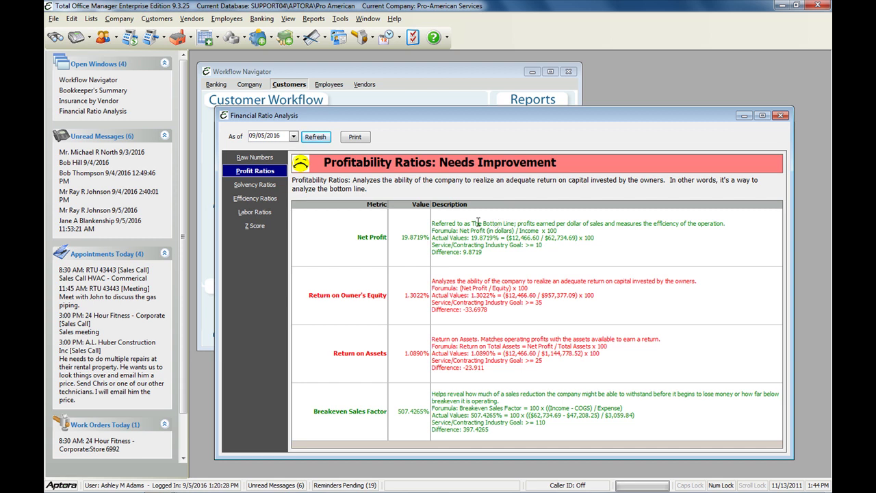
left_click_drag(477, 223, 586, 255)
left_click(586, 255)
- Look through the Solvency Ratios, Efficiency Ratios and Labor Ratios
left_click(258, 183)
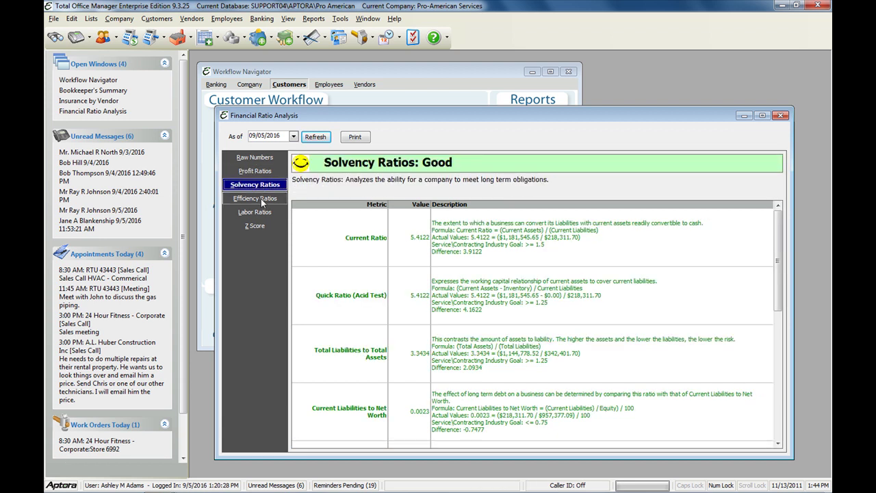
left_click(261, 199)
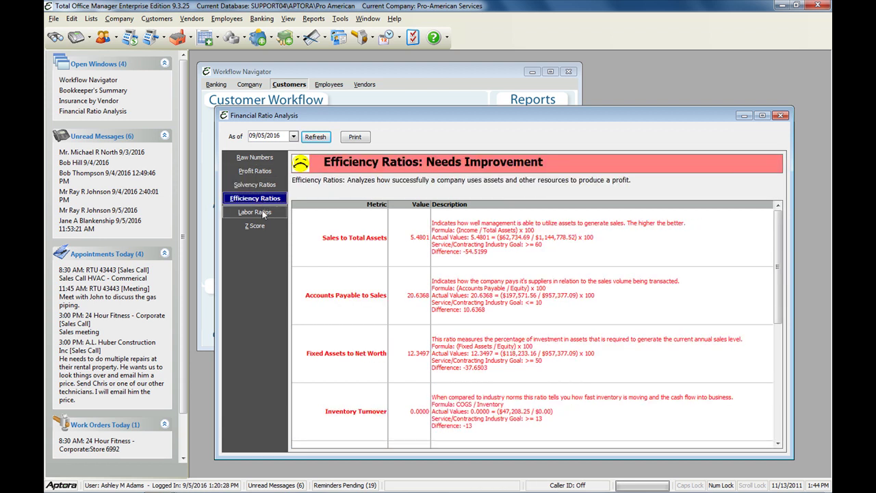
left_click(264, 225)
left_click(262, 214)
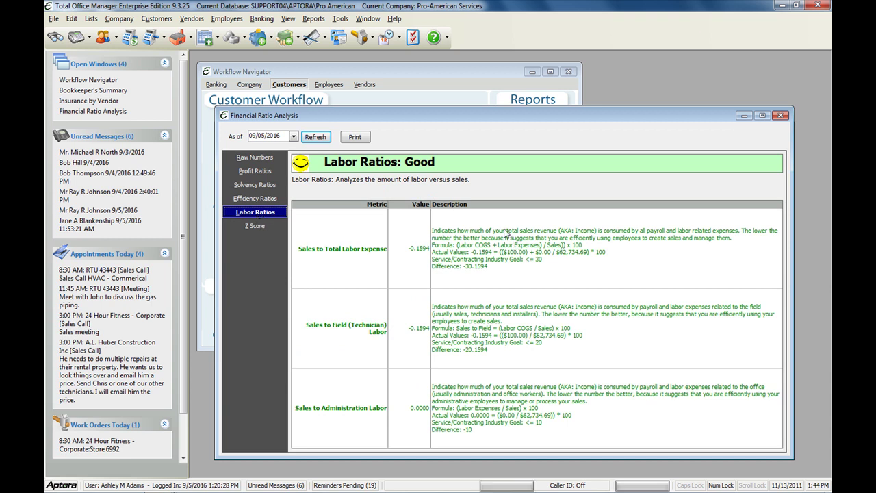
- Examine the Sales to Total Labor Expense description and the Z Score explanation, and close the Financial Ratio Analysis
triple_click(505, 237)
left_click(484, 237)
left_click_drag(482, 238, 489, 238)
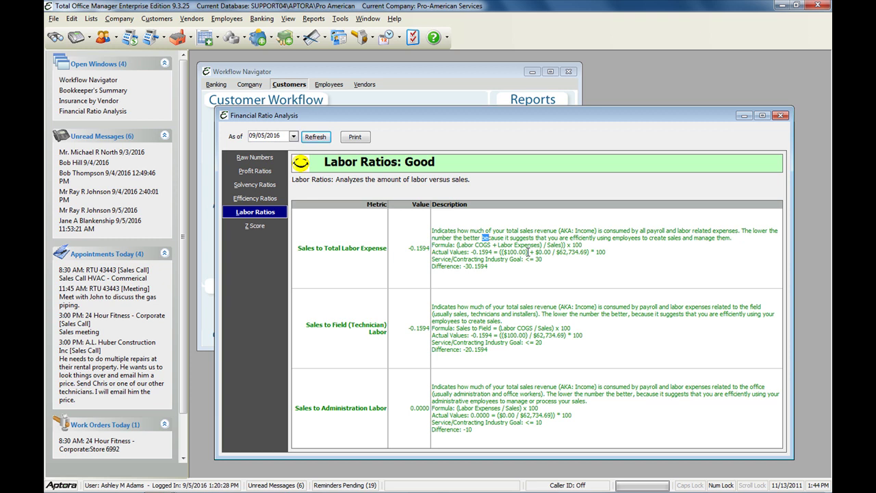
left_click(251, 228)
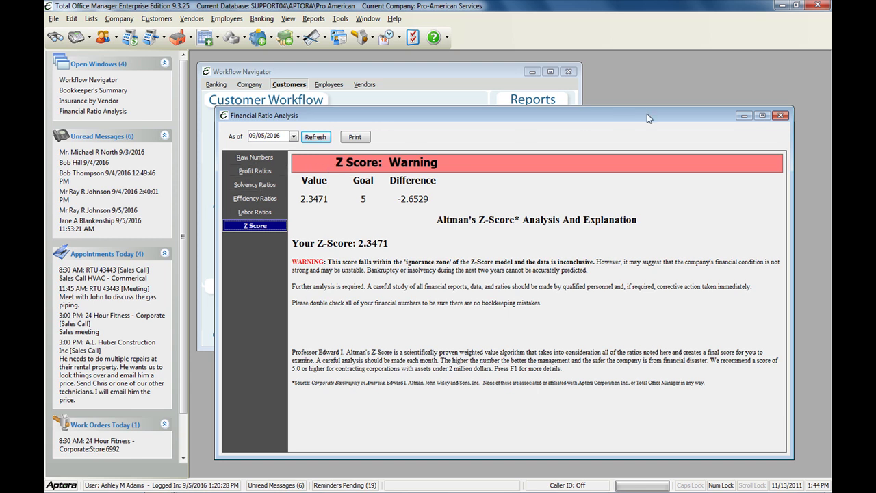
left_click(782, 116)
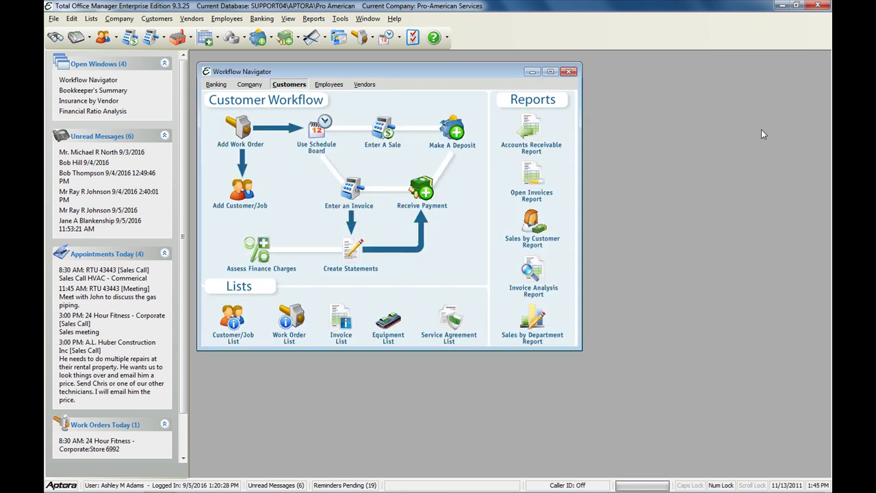
- Open the list of available Utilities
left_click(332, 20)
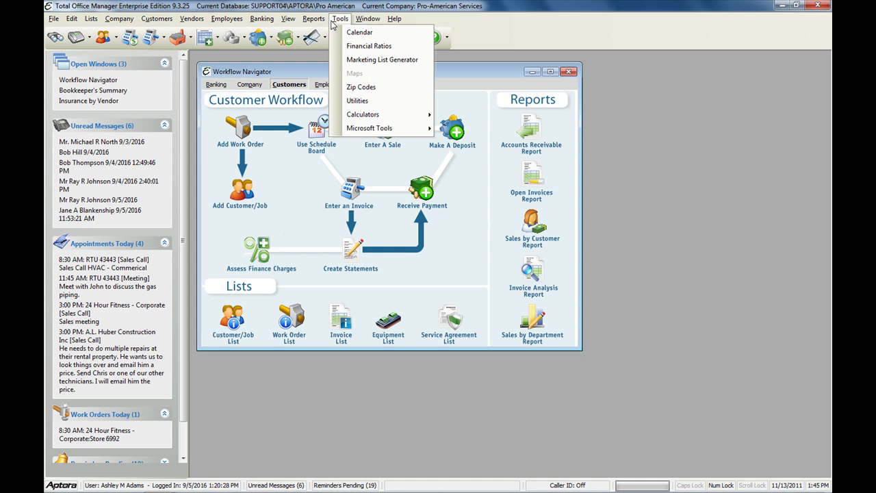
left_click(378, 102)
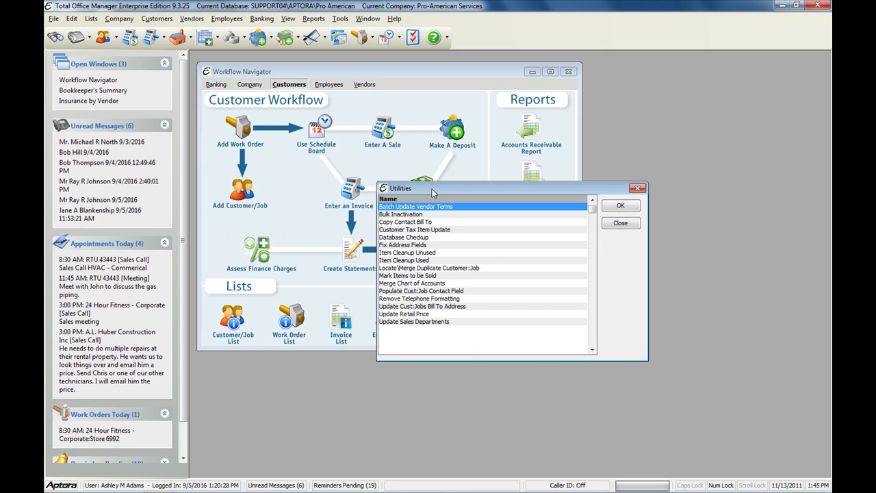
- Look through the list of utilities, close it, and view the available Help options
left_click_drag(433, 196, 347, 145)
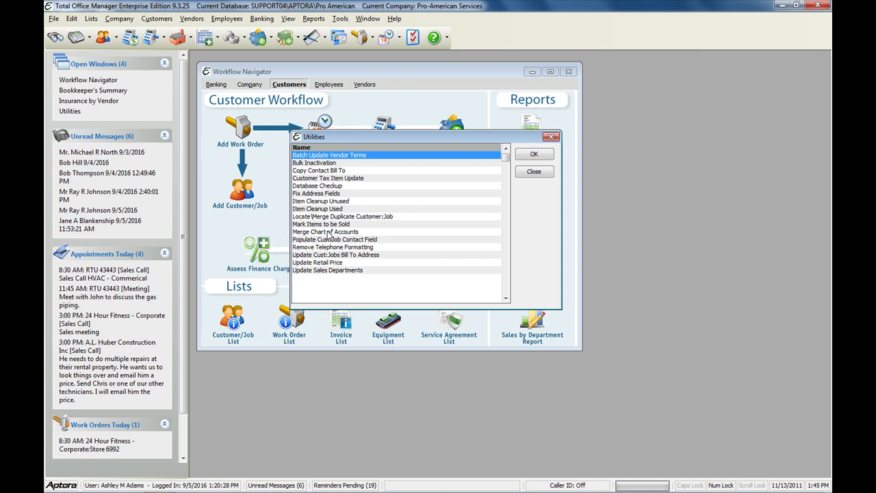
left_click(551, 137)
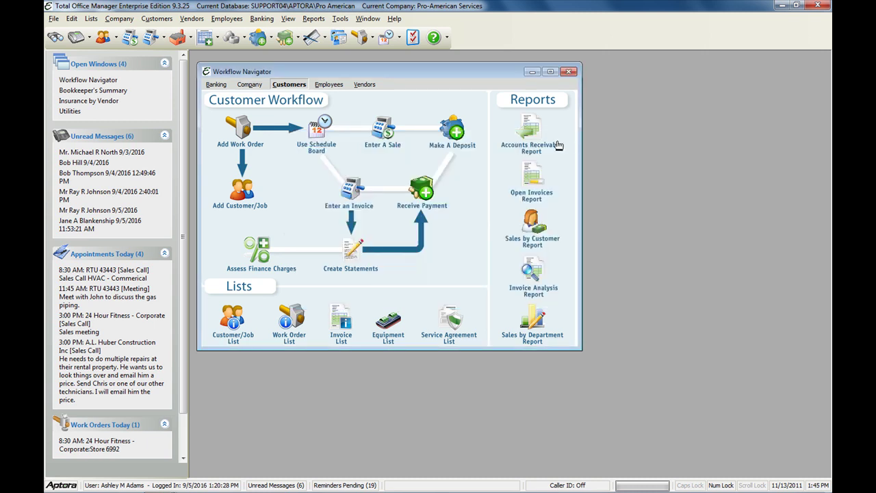
left_click(395, 19)
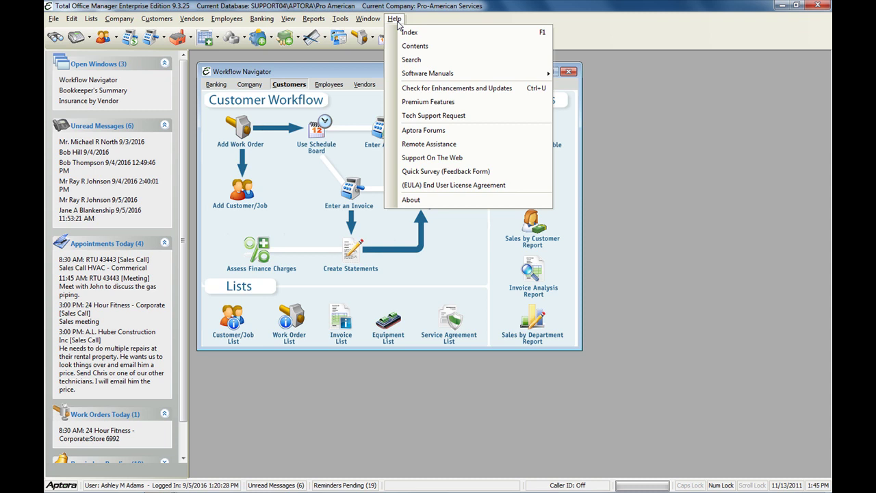
left_click(360, 74)
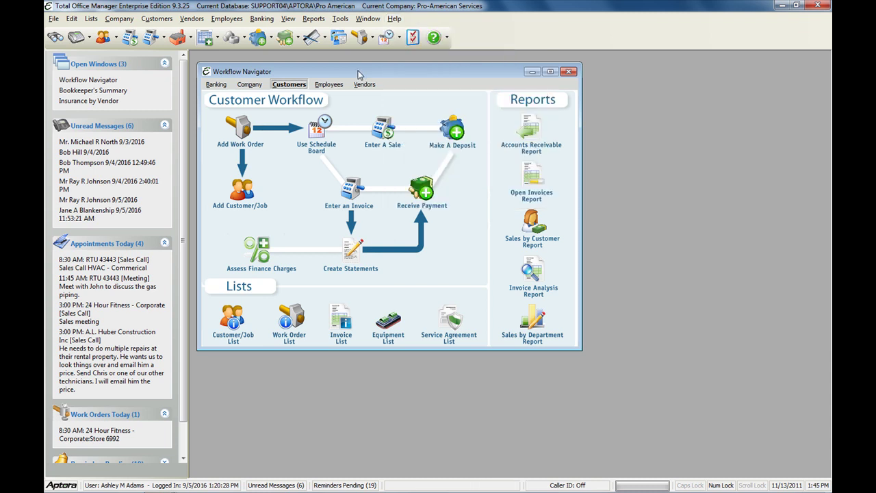
- Open a new phone message, read through its Phone Message help topic, and close the help window
left_click(75, 37)
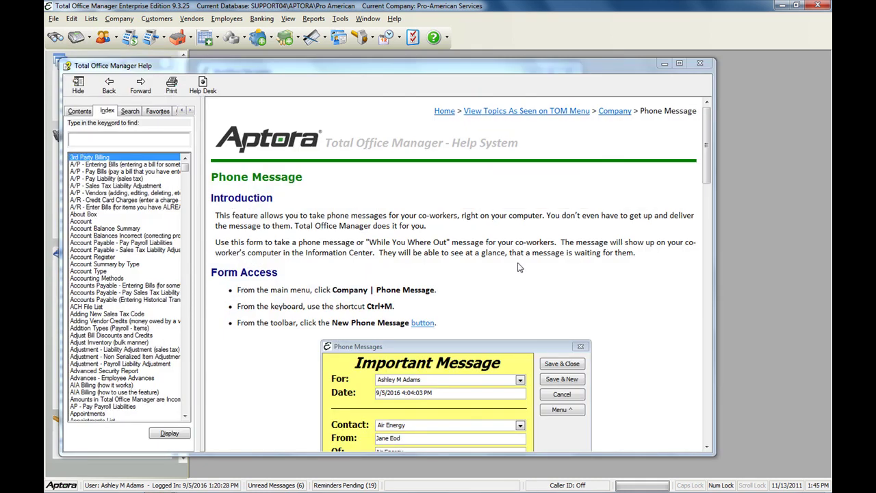
scroll(518, 267, "down", 1)
scroll(518, 267, "down", 8)
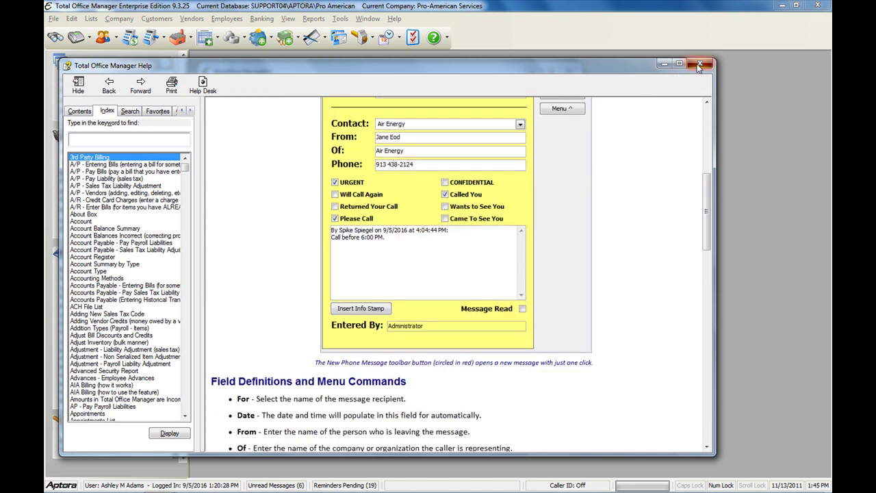
left_click(700, 63)
- Open a blank Write Checks form, reposition it, and enlarge it to show the expense columns through Reimb
left_click(312, 37)
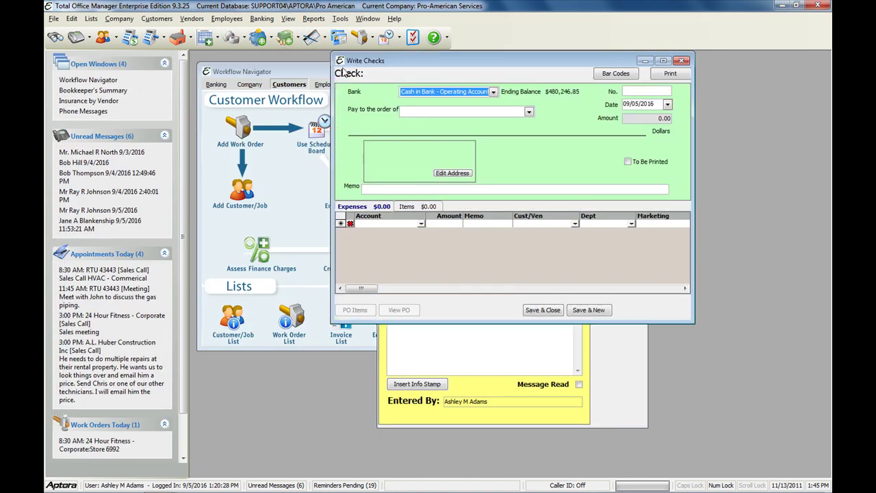
left_click_drag(439, 63, 331, 71)
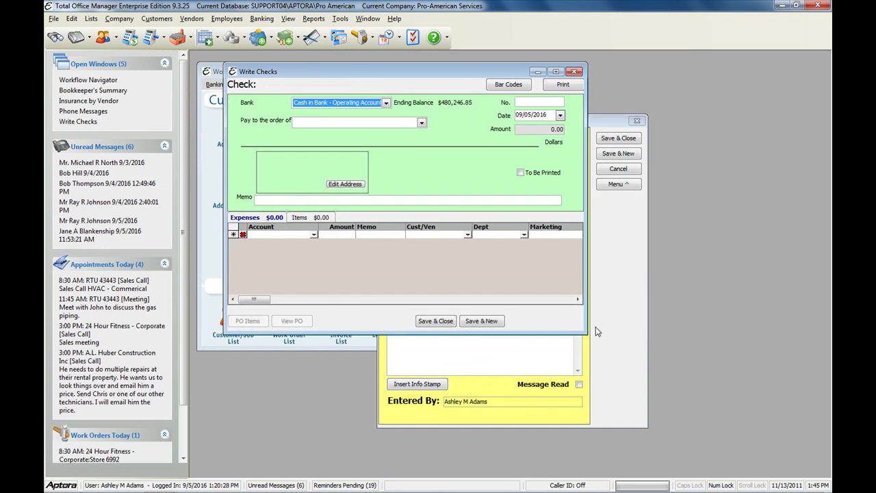
left_click_drag(587, 333, 789, 369)
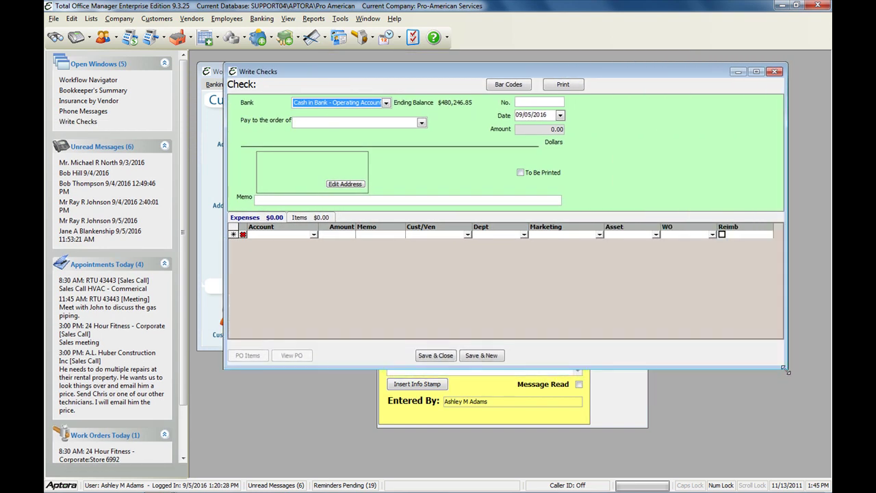
- Read through the Write Checks help topic for the open form and close the help window
key("F1")
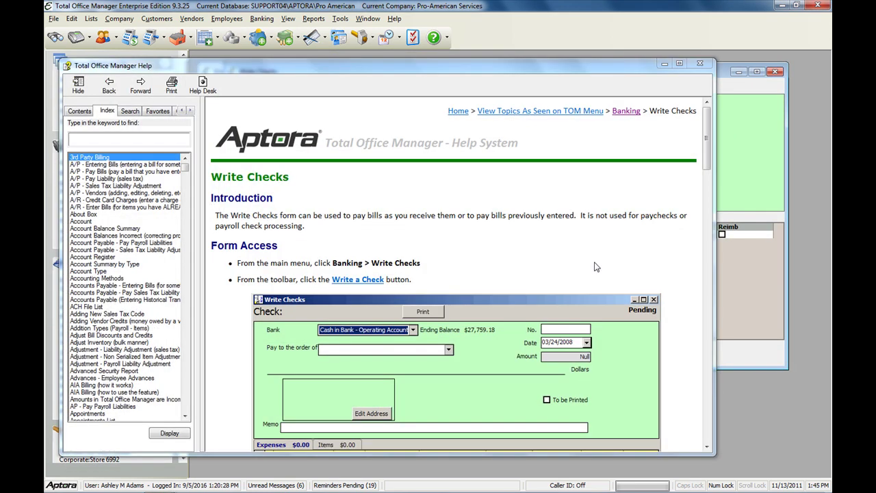
scroll(539, 248, "down", 3)
scroll(539, 248, "down", 12)
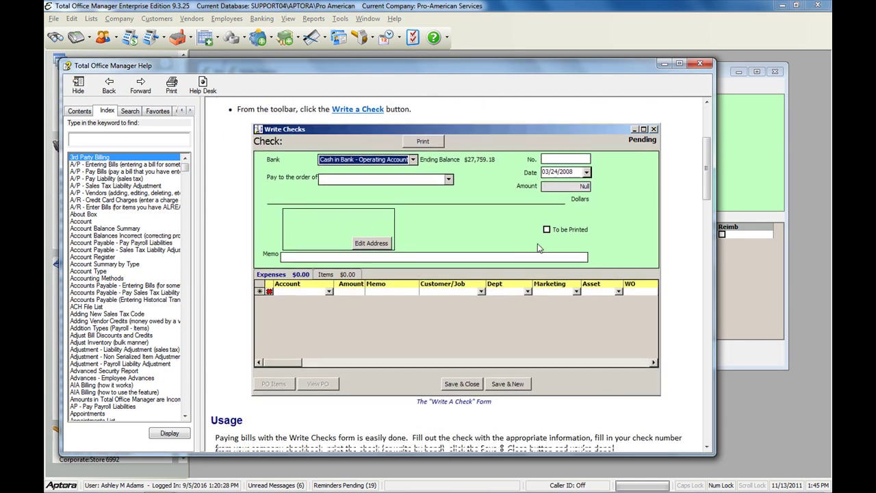
scroll(539, 252, "down", 8)
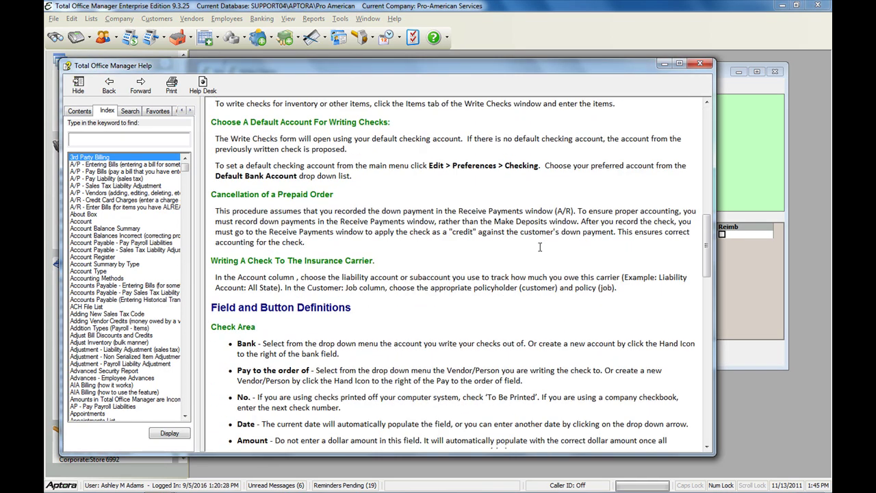
left_click(700, 64)
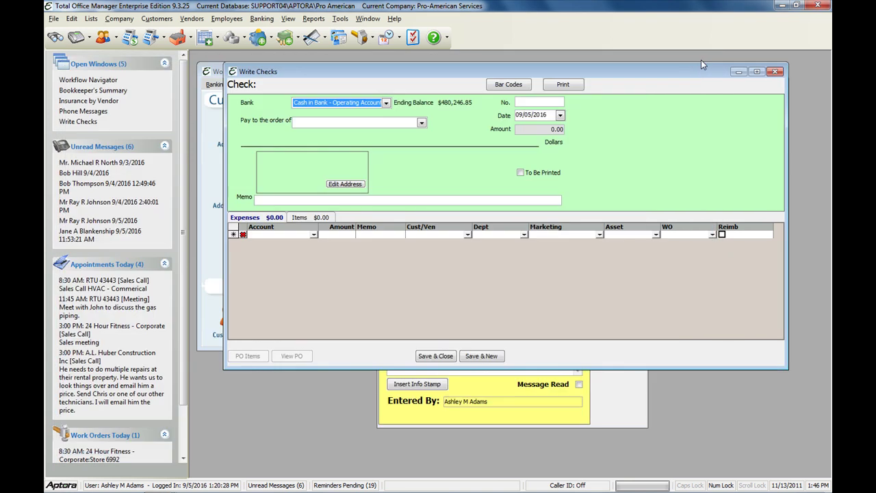
- Open a new Add Work Order form, reposition it, and bring up its help topic
left_click(359, 37)
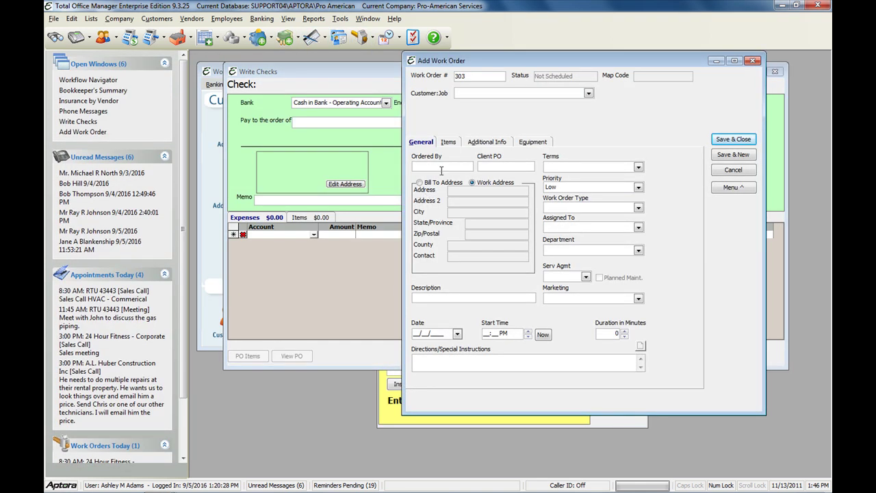
left_click_drag(484, 62, 363, 89)
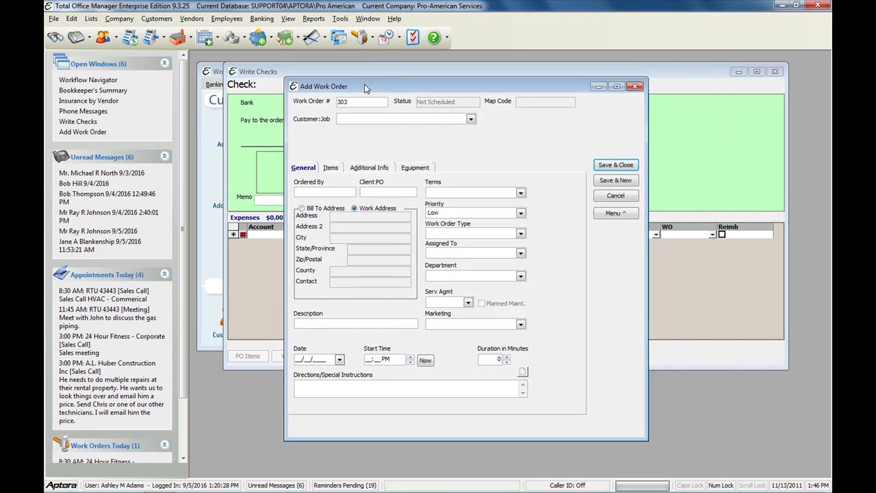
key("F1")
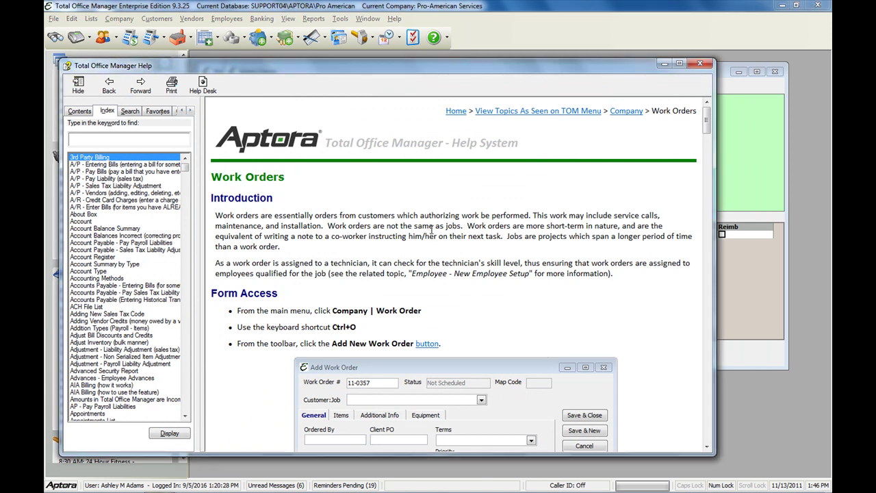
- Examine the introduction and Form Access instructions of the Work Orders help topic, highlighting passages while reading
scroll(432, 232, "down", 1)
scroll(437, 236, "down", 1)
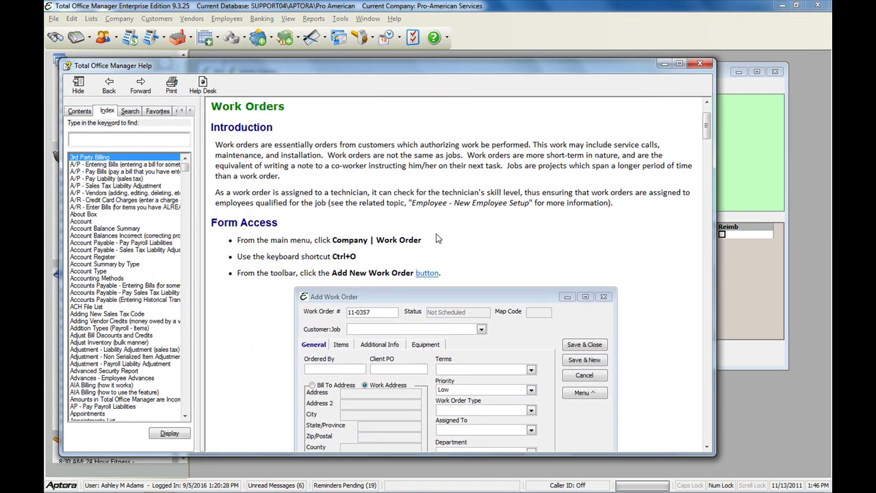
scroll(441, 236, "down", 1)
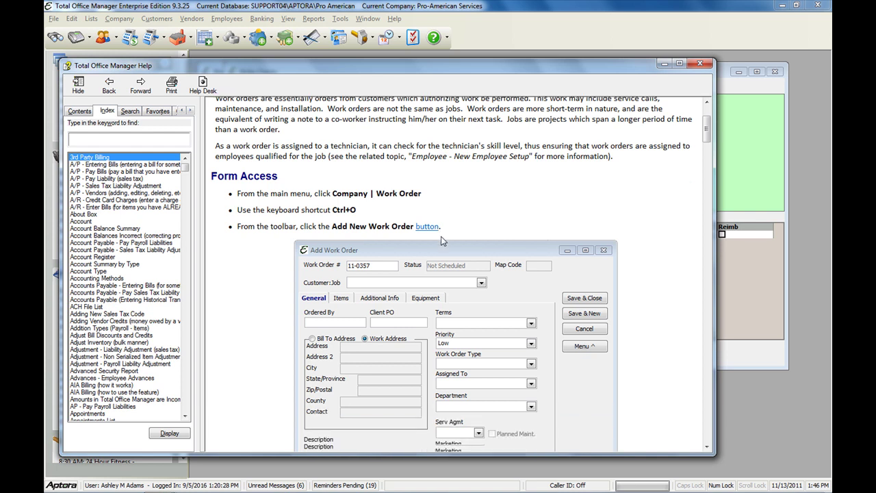
scroll(443, 240, "down", 1)
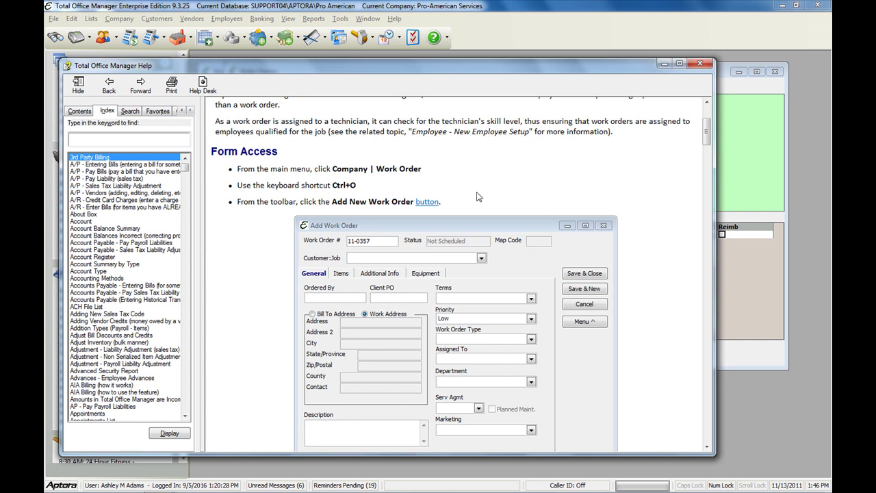
scroll(472, 167, "up", 3)
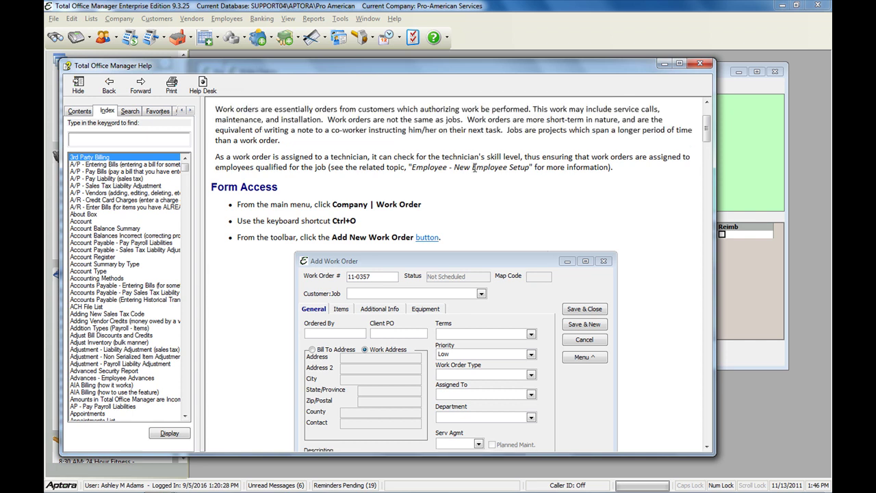
left_click_drag(216, 146, 630, 200)
left_click(631, 207)
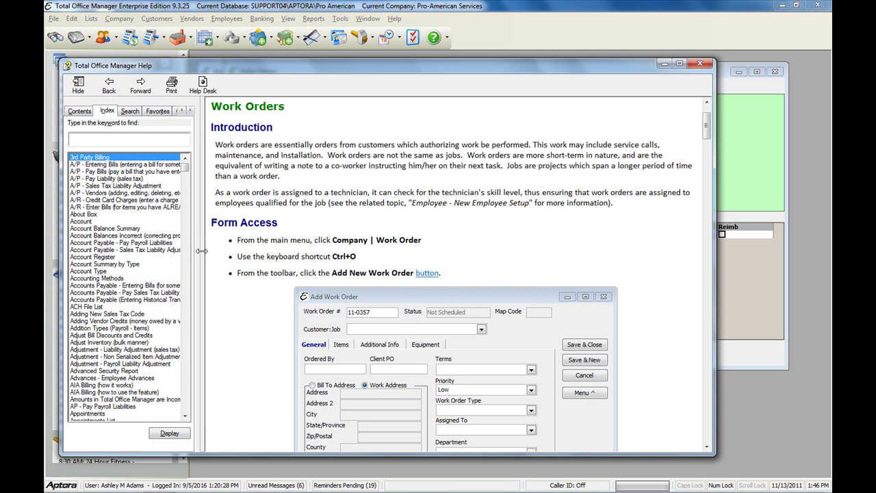
left_click_drag(238, 237, 463, 254)
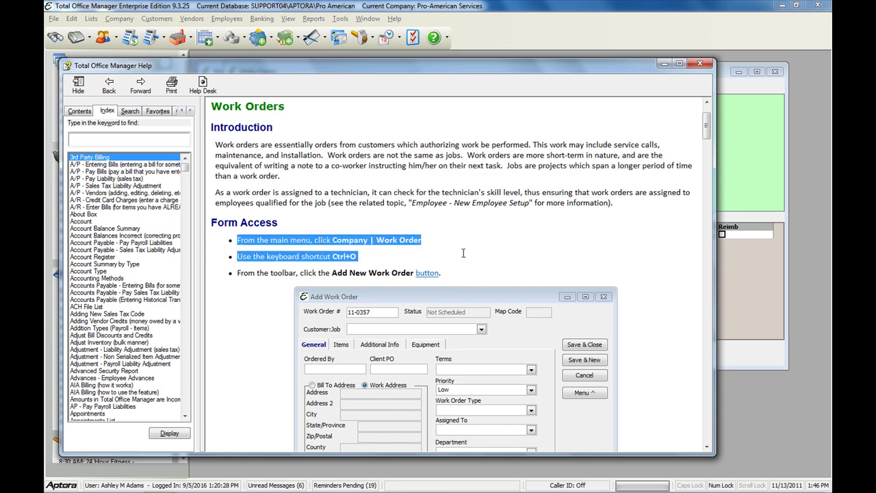
left_click(500, 250)
- Examine the Add Work Order form illustration and the General Tab field and button definitions in the help topic
scroll(504, 248, "down", 5)
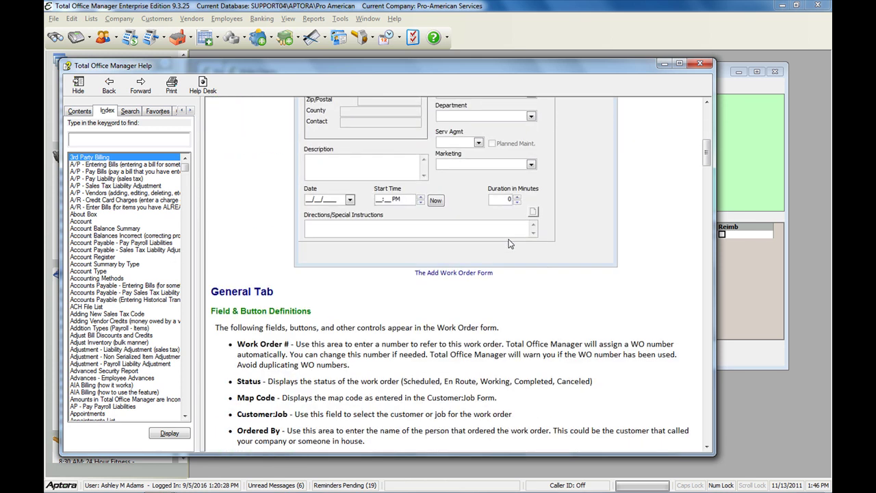
scroll(509, 244, "down", 2)
left_click_drag(212, 189, 346, 261)
left_click(385, 269)
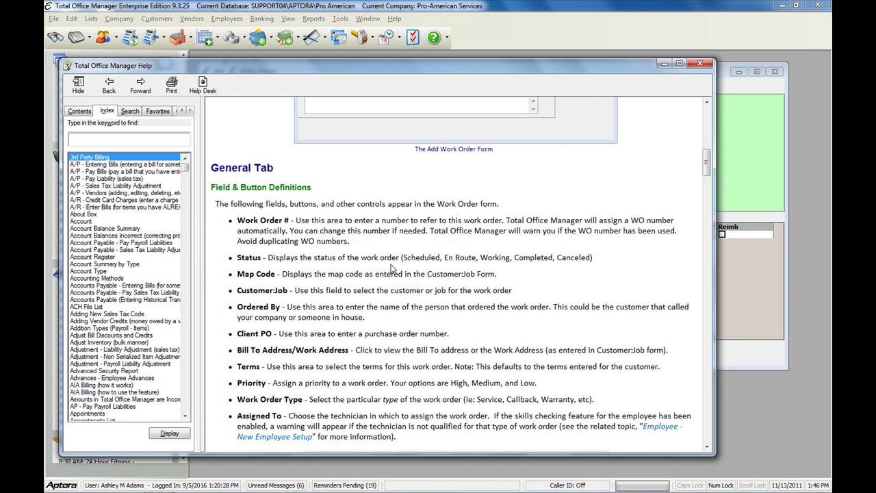
scroll(396, 267, "up", 2)
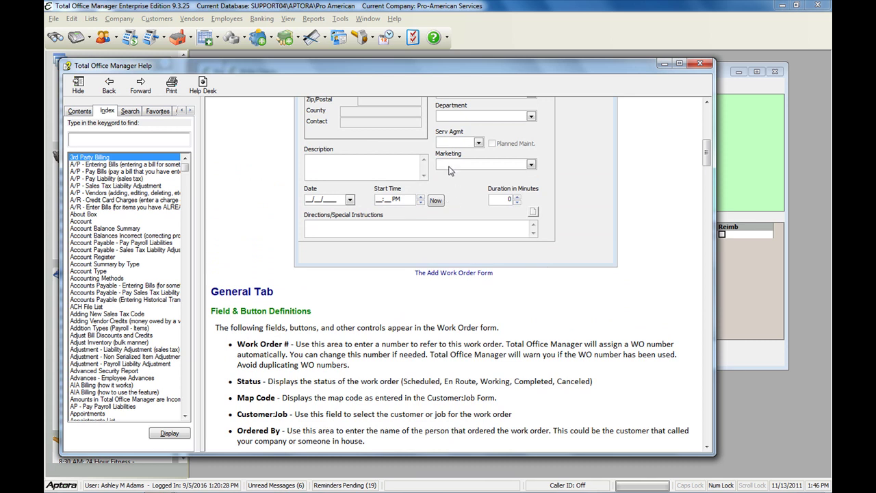
scroll(466, 293, "up", 1)
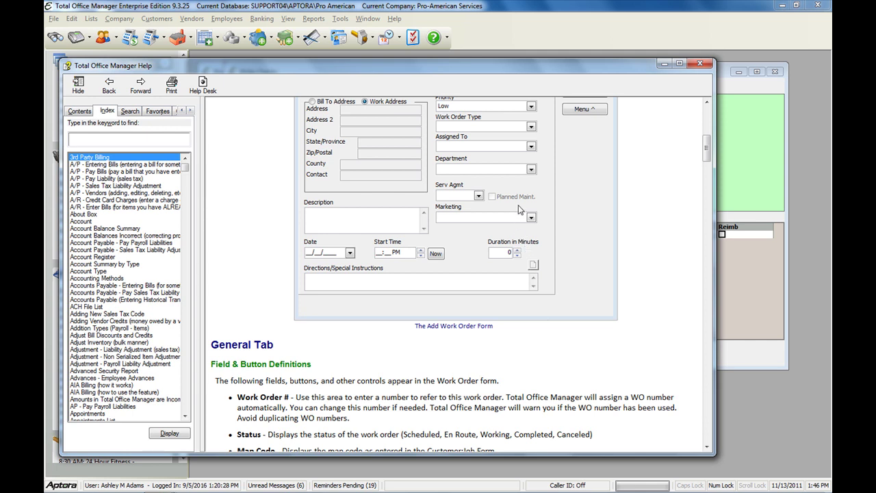
scroll(518, 205, "down", 5)
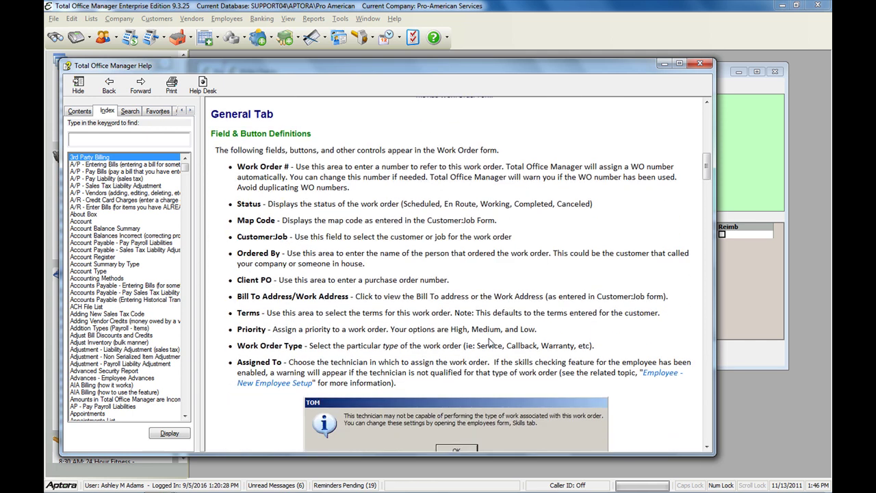
scroll(490, 342, "down", 5)
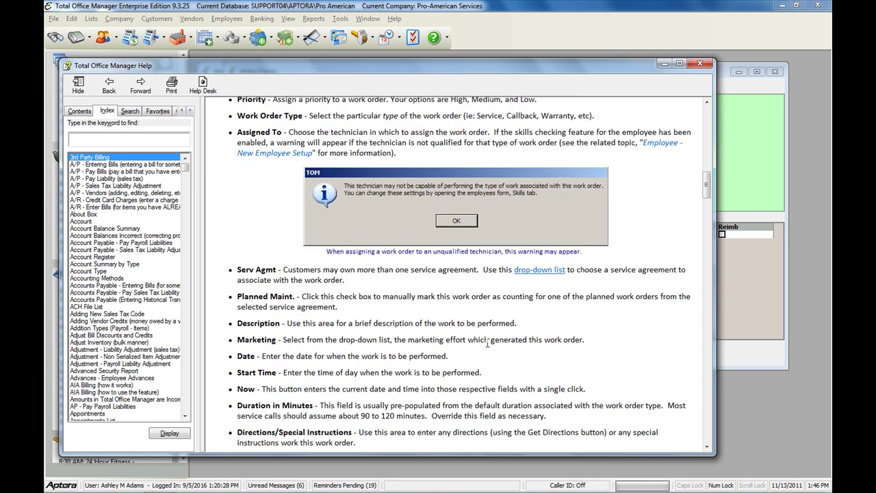
scroll(486, 337, "down", 3)
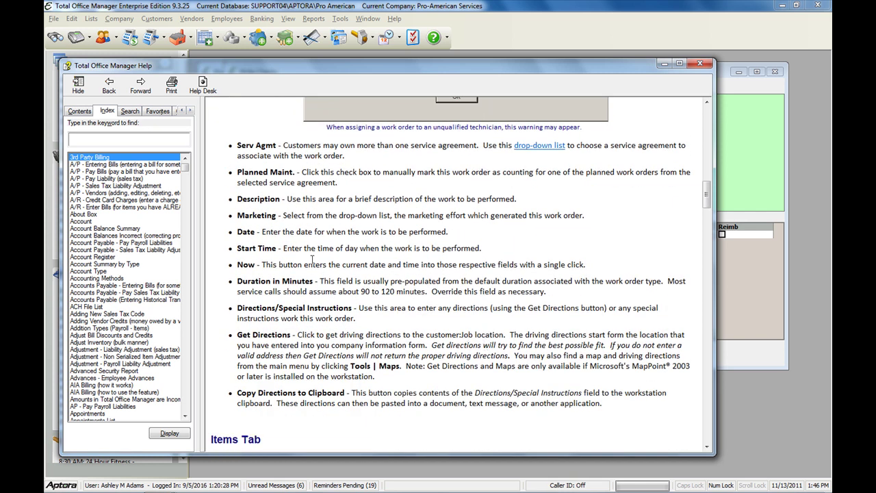
- Look through the Items, Additional Info and Equipment sections and the menu command descriptions, down to the embedded training video
scroll(348, 329, "down", 6)
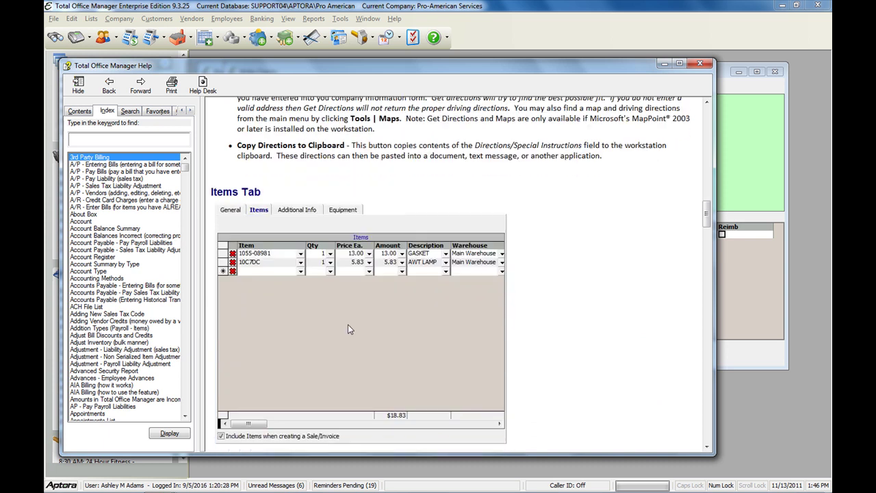
scroll(348, 330, "down", 8)
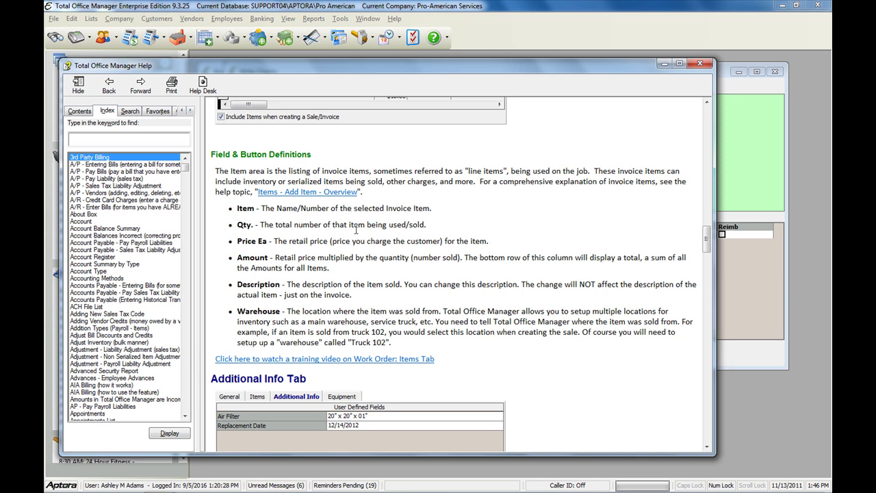
scroll(370, 267, "down", 15)
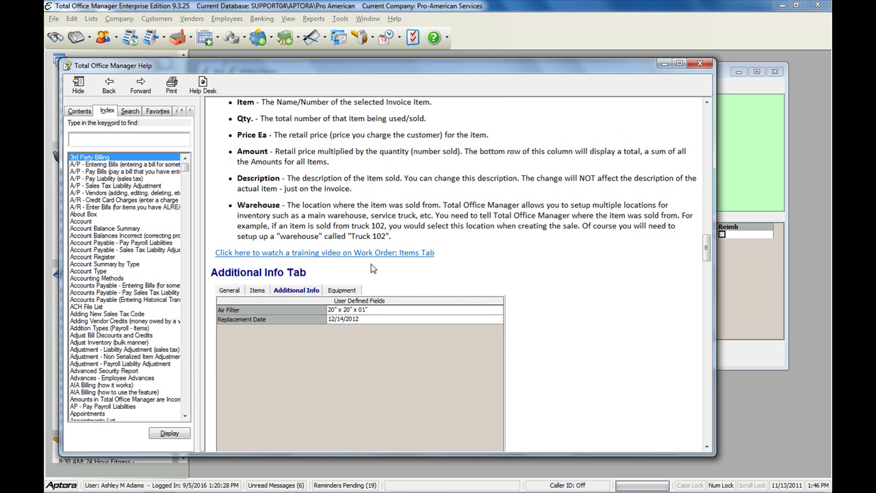
scroll(363, 267, "down", 15)
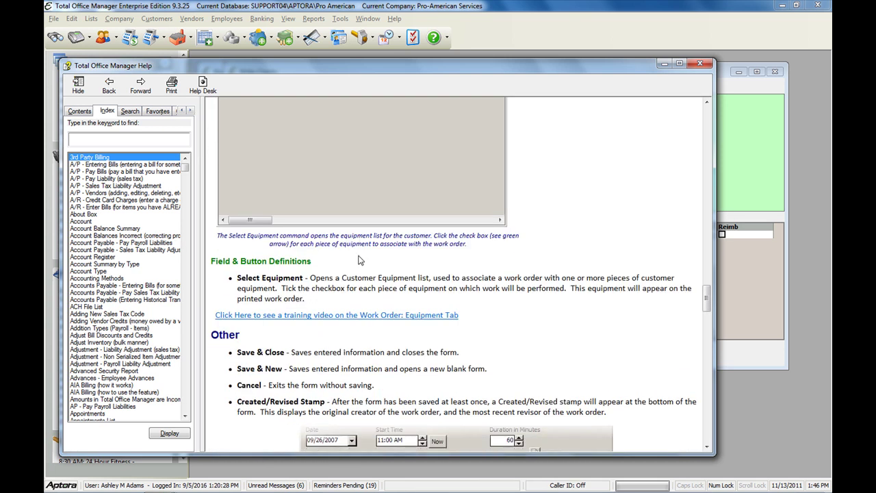
scroll(359, 262, "down", 13)
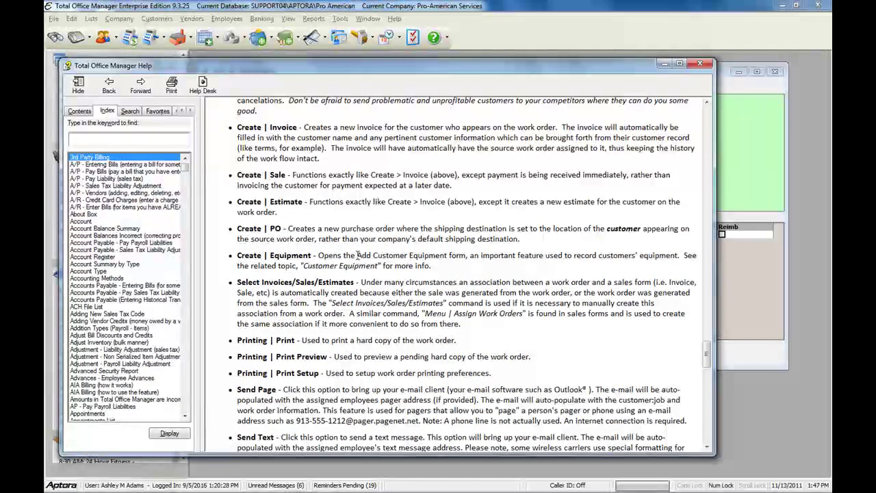
scroll(367, 261, "down", 10)
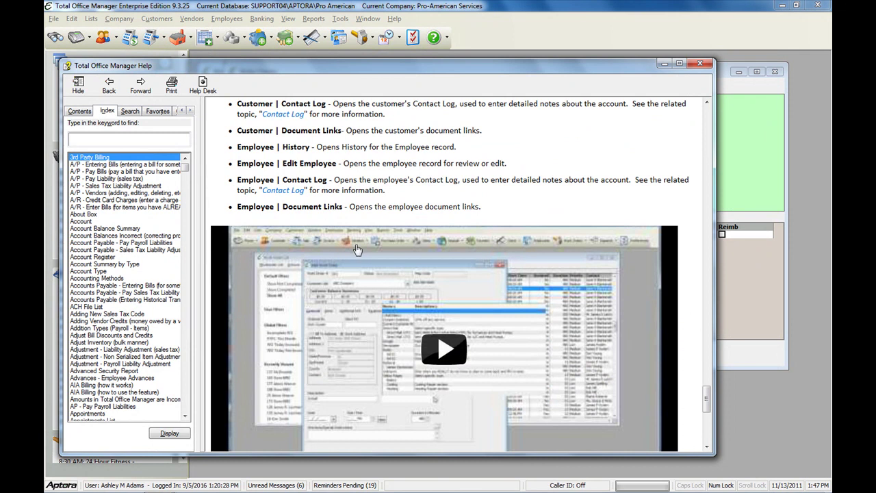
- Play the training video embedded in the Work Orders help topic, and close the help window after watching part of it
scroll(357, 254, "down", 3)
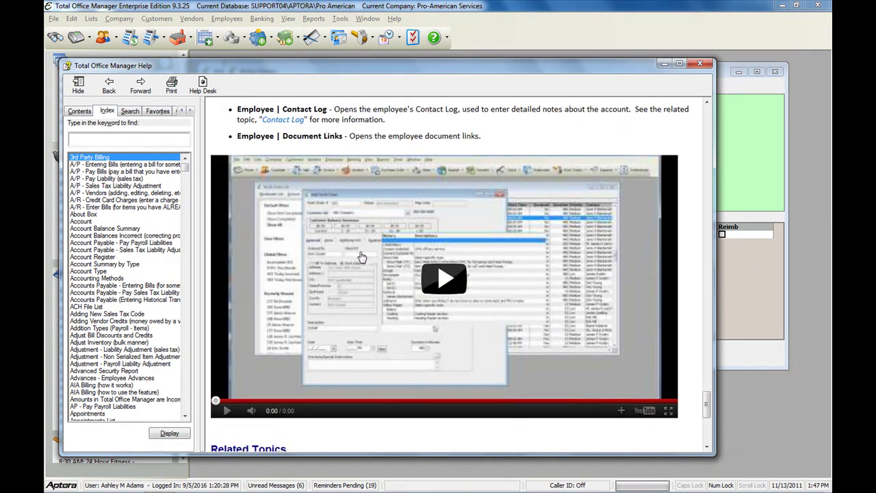
left_click(439, 288)
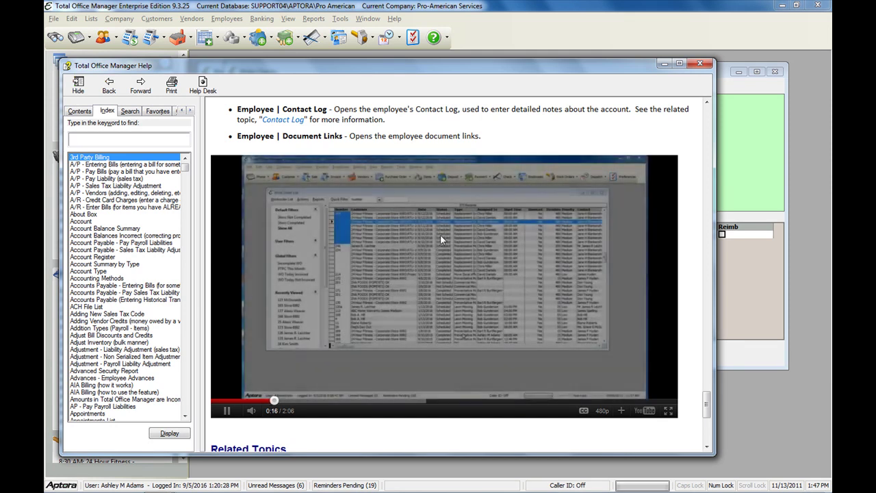
left_click(700, 63)
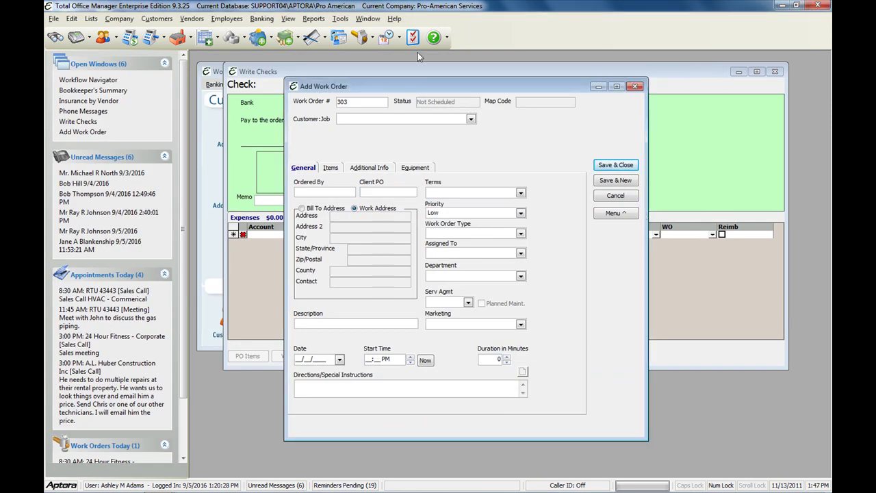
- Open the Quick Start Guide from the software manuals offered by the program's help
left_click(395, 21)
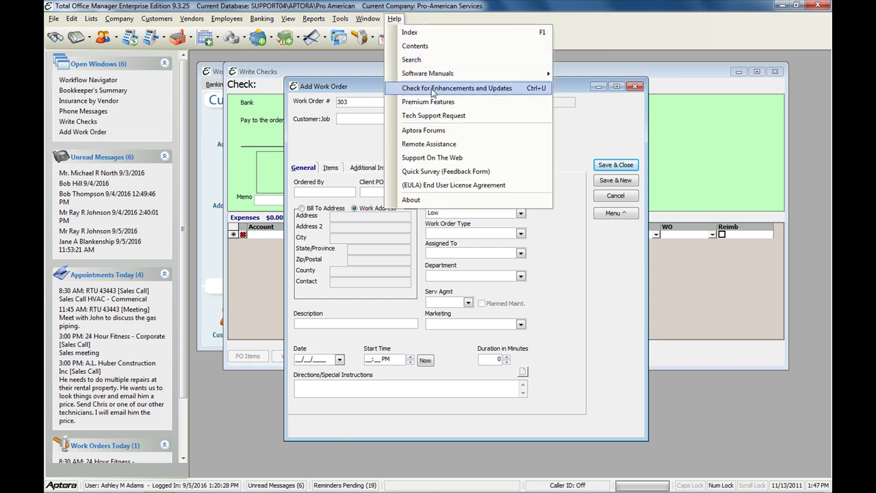
mouse_move(441, 75)
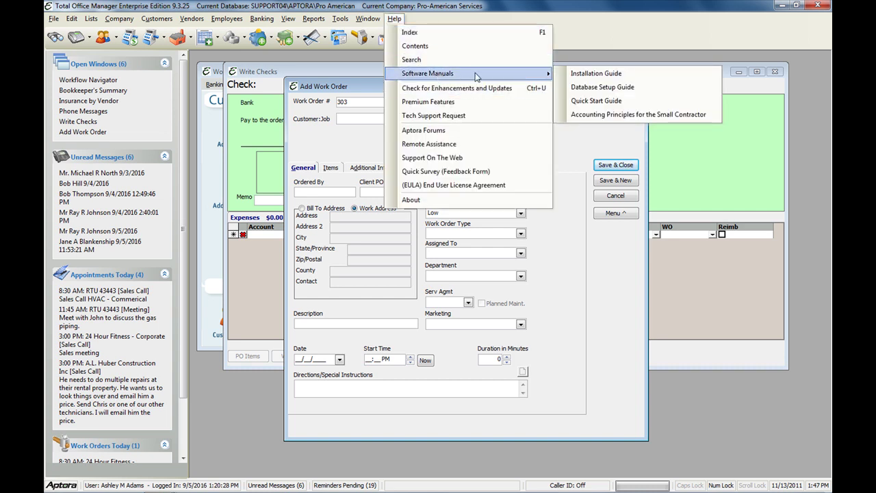
left_click(589, 102)
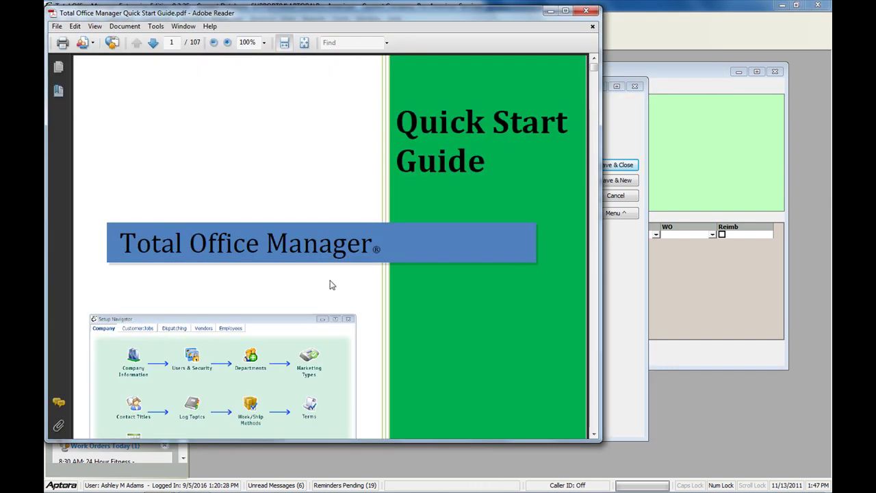
- Look through the Work/Ship Method and Terms instructions on pages 18 to 20 of the Quick Start Guide, and close the document
left_click_drag(594, 61, 600, 100)
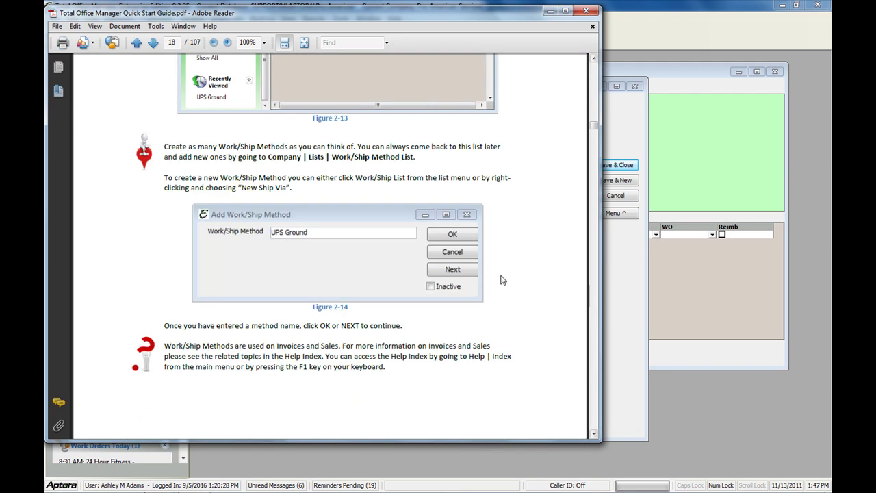
scroll(501, 280, "up", 1)
scroll(498, 280, "down", 8)
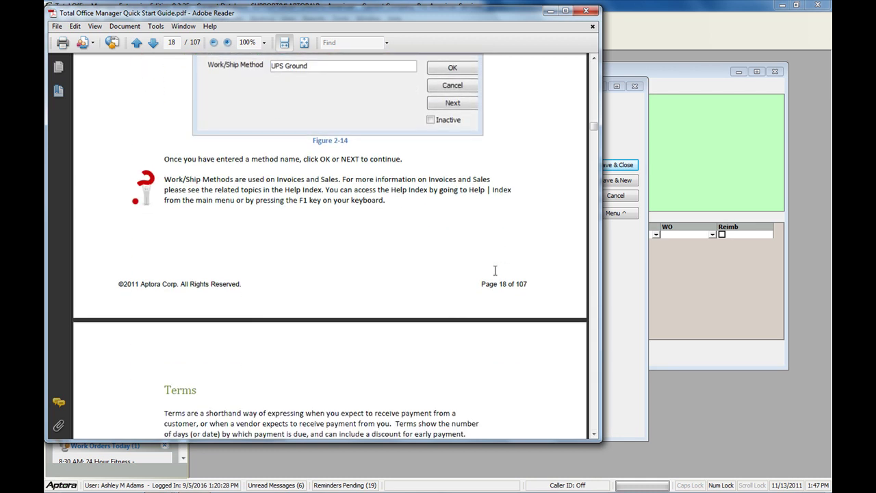
scroll(495, 281, "down", 12)
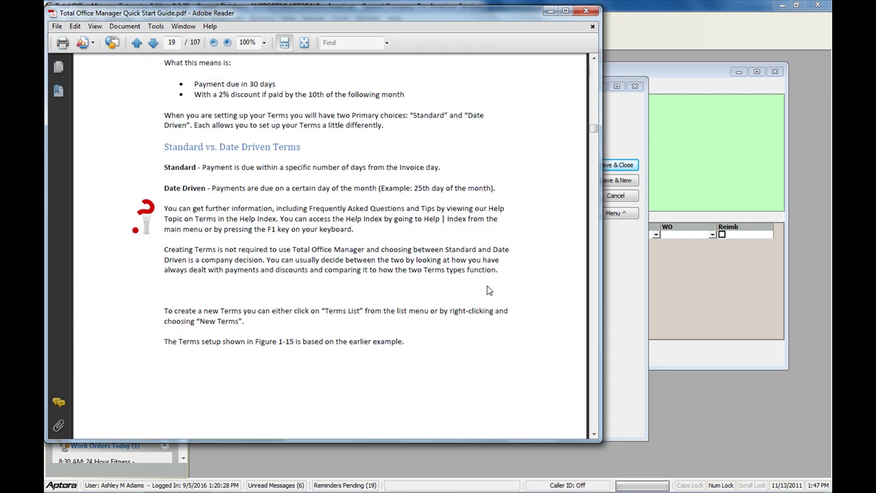
scroll(491, 294, "down", 13)
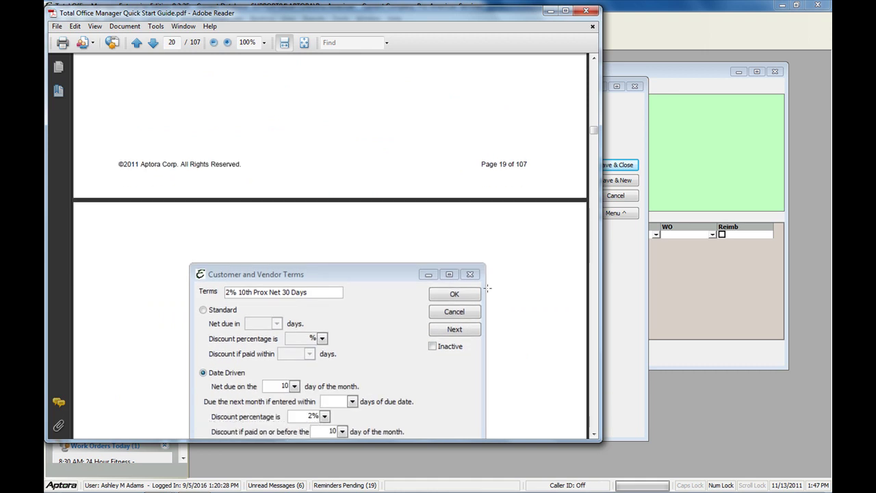
scroll(486, 283, "down", 4)
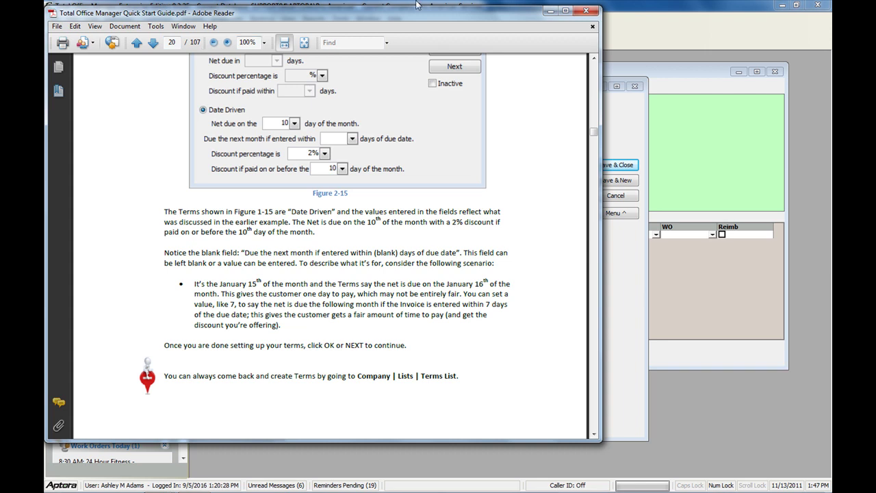
left_click(587, 15)
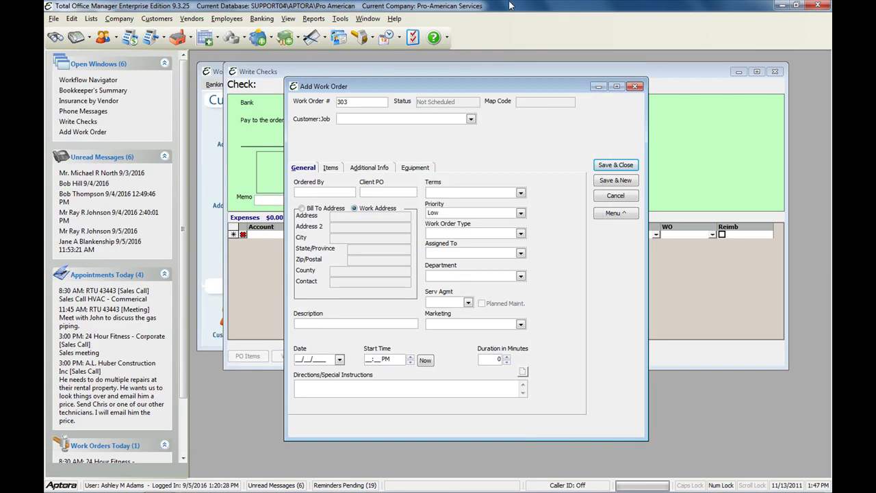
left_click(394, 19)
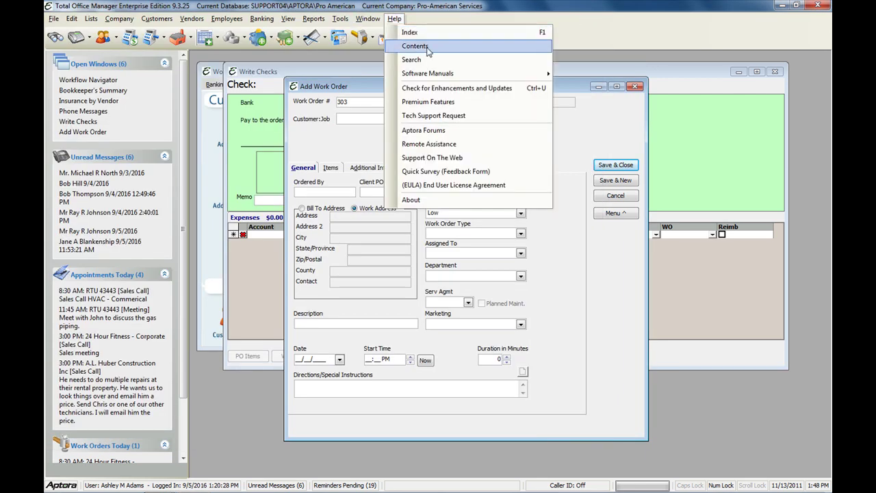
mouse_move(478, 78)
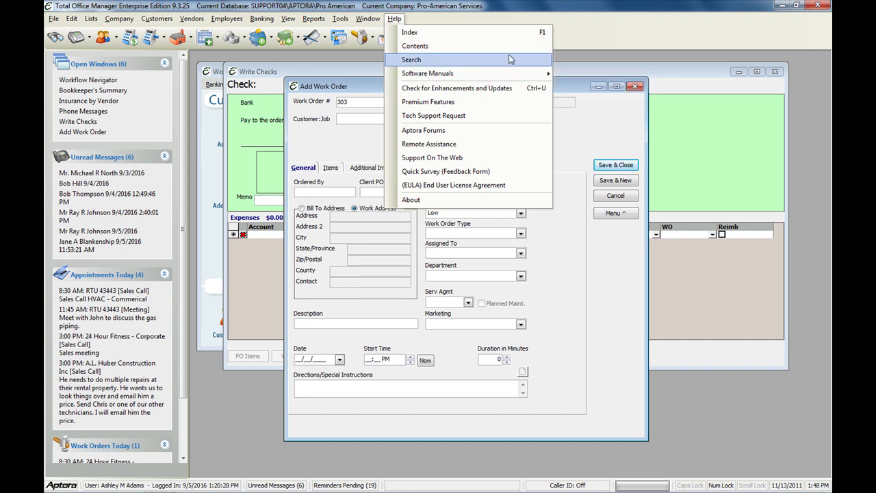
left_click(587, 113)
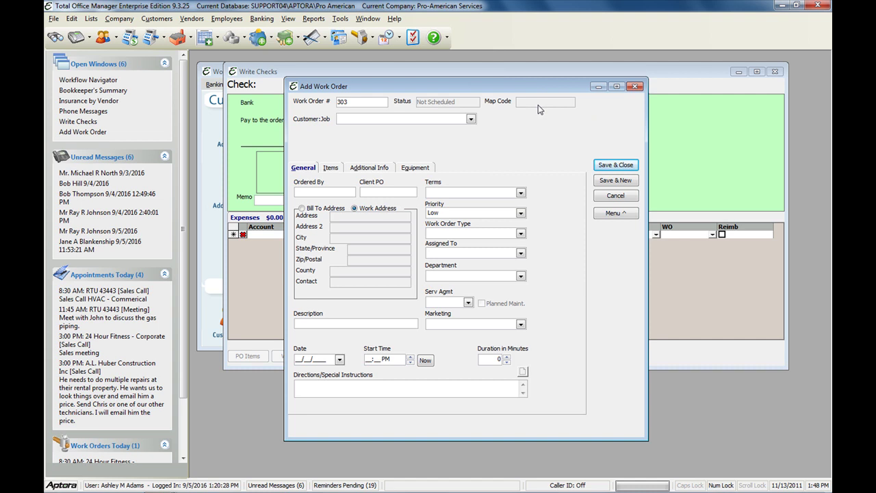
- Close the Add Work Order form and reposition the Write Checks form behind it
left_click(635, 86)
left_click_drag(381, 70, 368, 83)
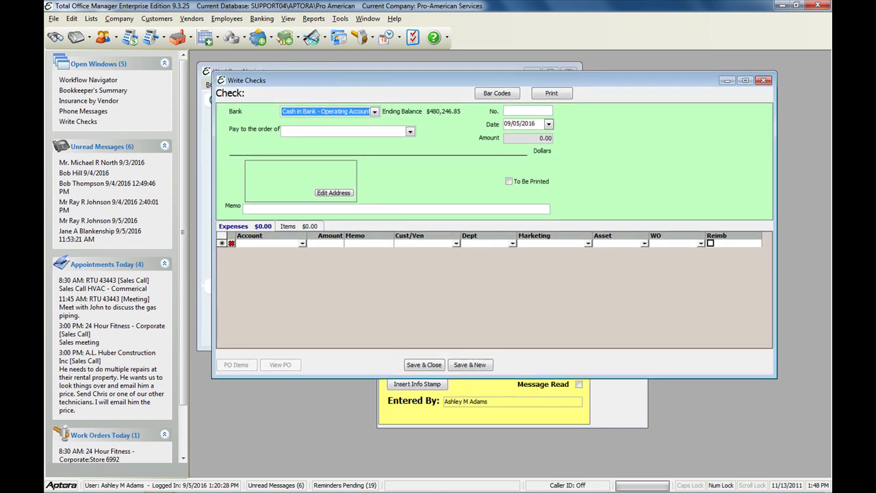
- Open a second Write Checks form, widen it to show all expense columns, and place it below the first one
left_click(311, 39)
left_click_drag(380, 65, 266, 125)
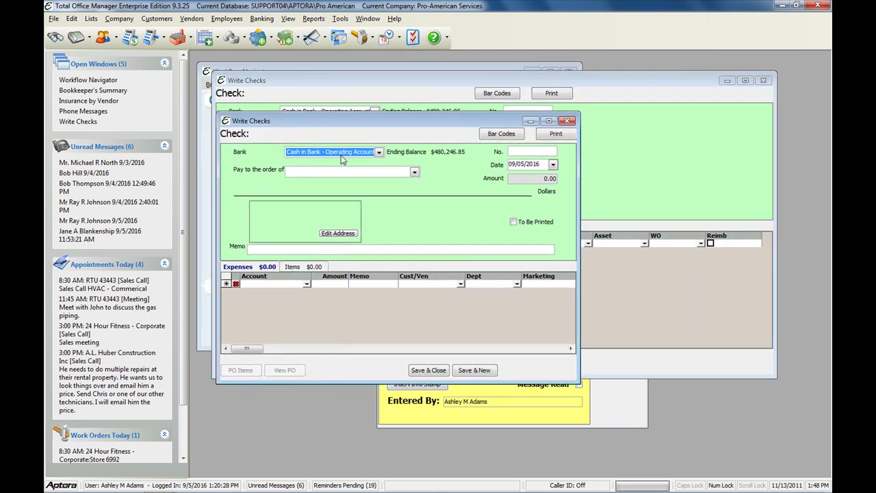
left_click_drag(580, 170, 809, 165)
left_click_drag(734, 124, 717, 138)
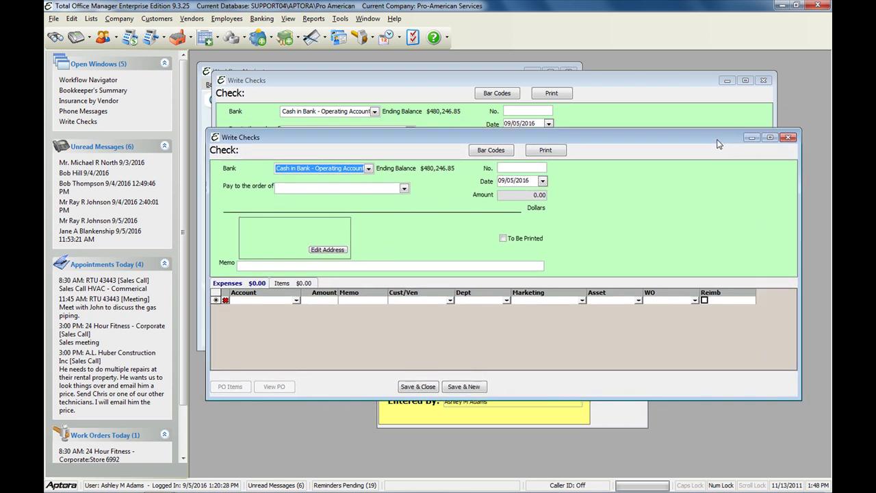
- Open a third Write Checks form, widen it to the full expense grid, and arrange it over the second one
left_click(308, 39)
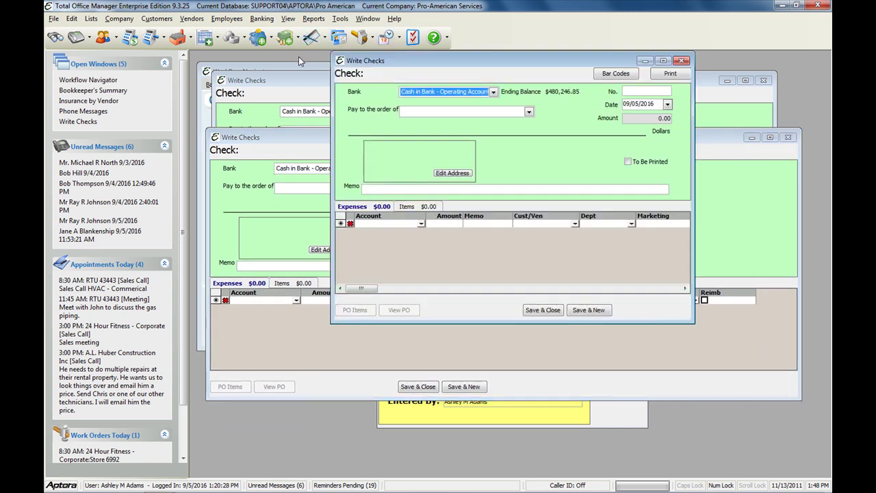
left_click_drag(424, 63, 297, 179)
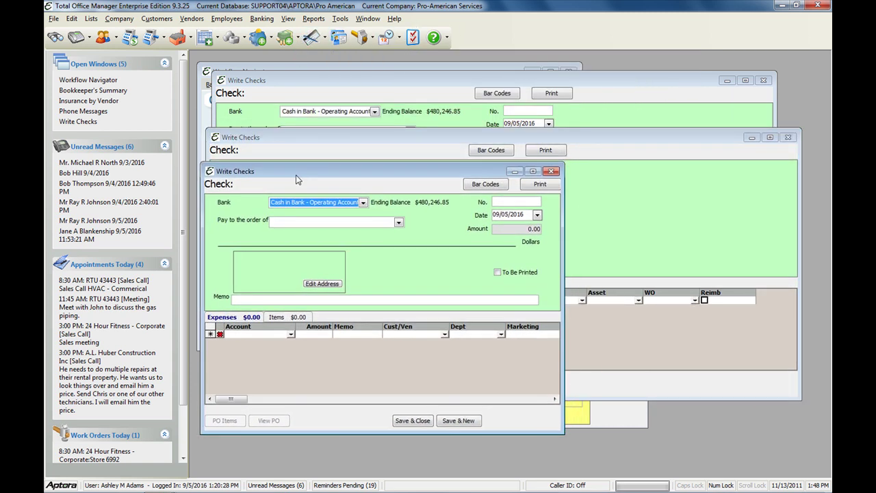
left_click_drag(563, 193, 816, 197)
left_click_drag(714, 166, 712, 135)
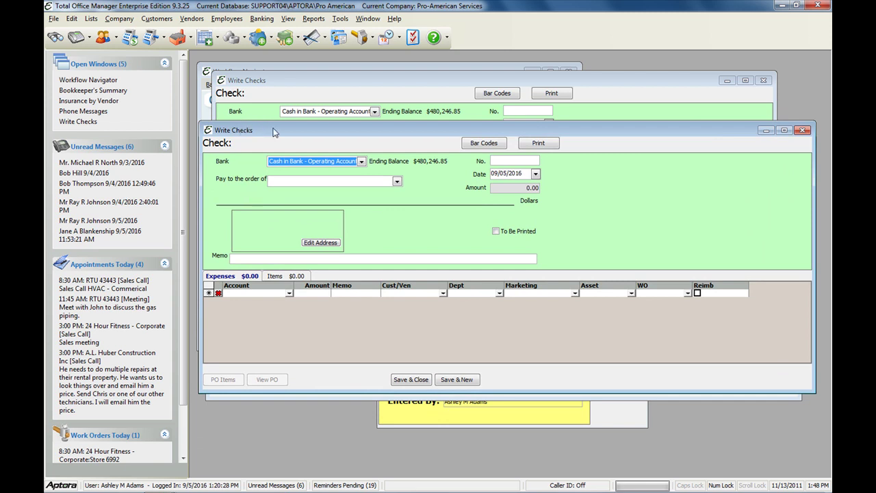
left_click_drag(274, 132, 273, 147)
- Bring the first Write Checks form forward and set its payee to 24 Hour Fitness - Corporate:Store 6992
left_click(419, 82)
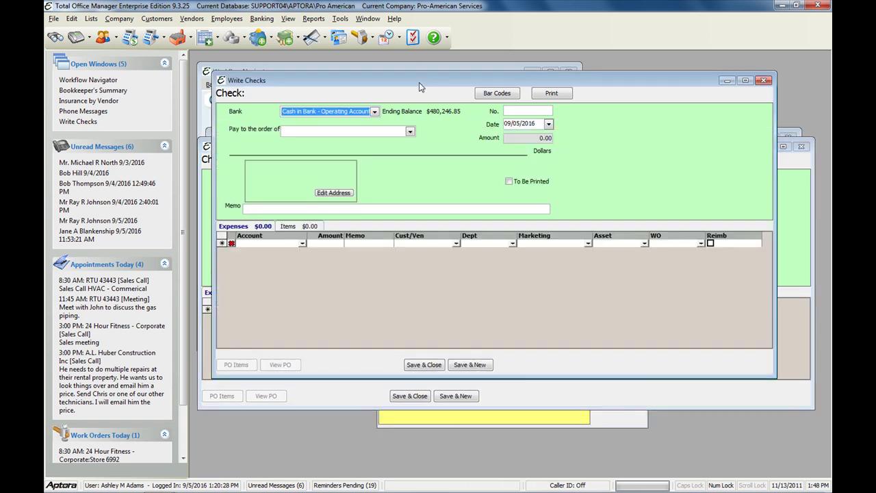
left_click(410, 131)
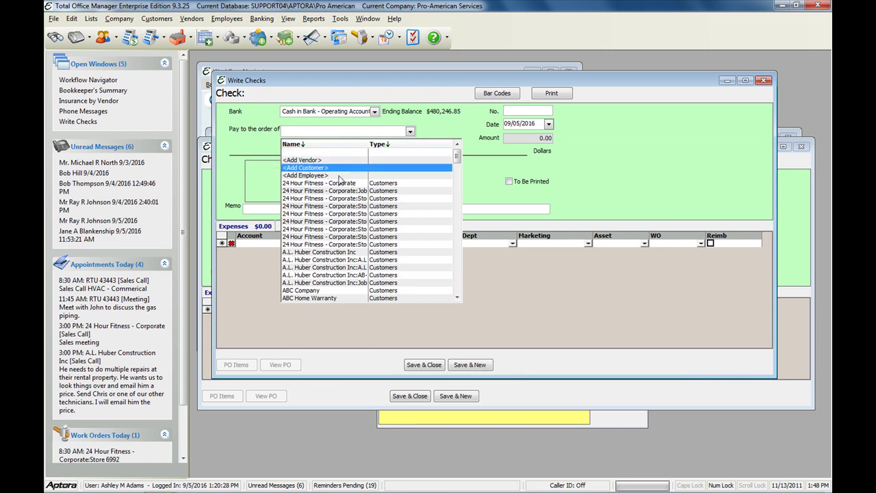
left_click(343, 198)
left_click(478, 140)
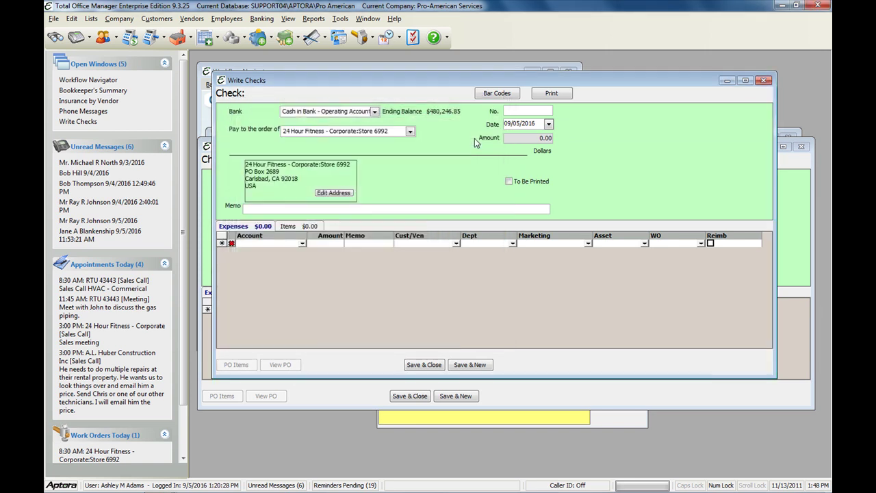
- Open a fourth Write Checks form, widen it, and position it just below the title of the first check
left_click(311, 37)
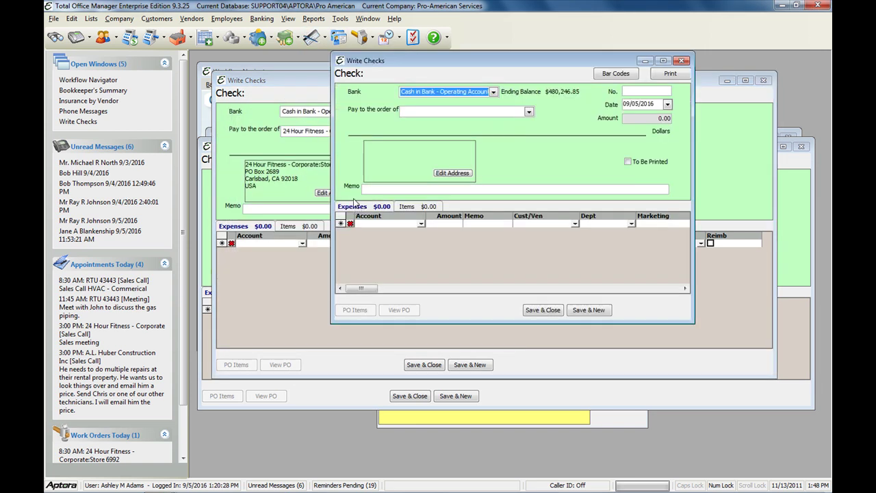
left_click_drag(433, 66, 328, 146)
left_click_drag(589, 161, 802, 174)
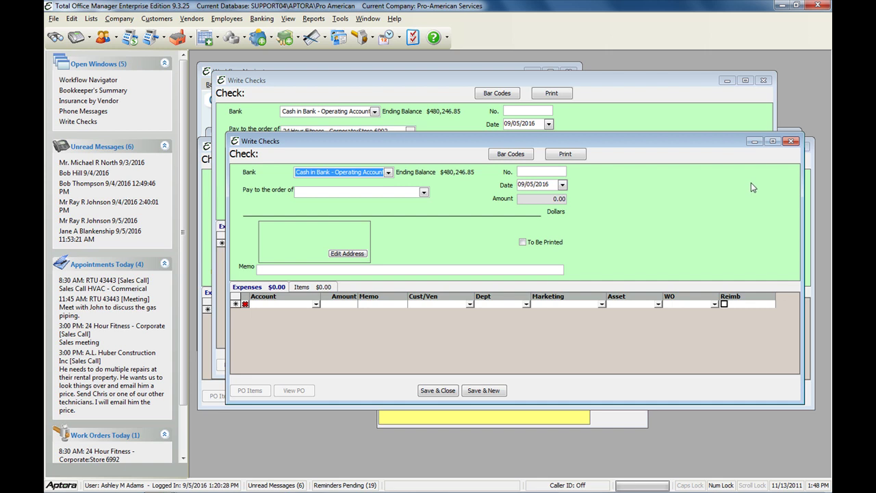
left_click_drag(642, 144, 638, 118)
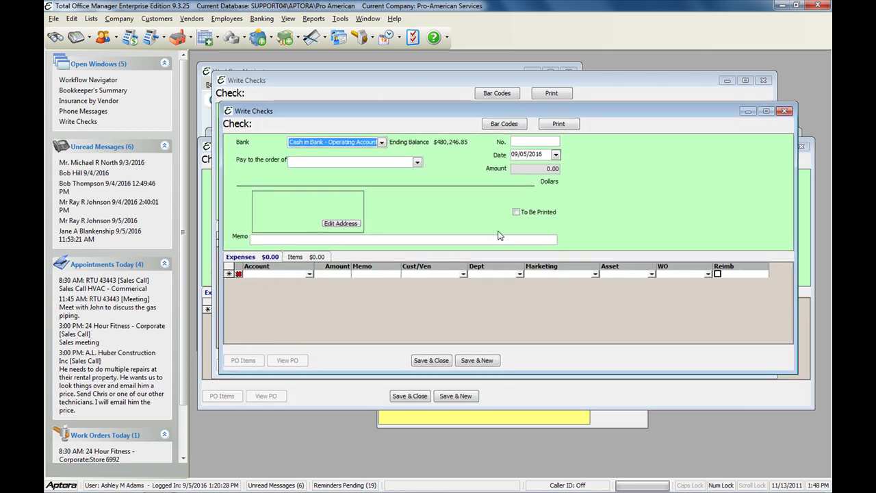
- Open a fifth Write Checks form, move it over the others, and look at its payee and expense account lists
left_click(313, 37)
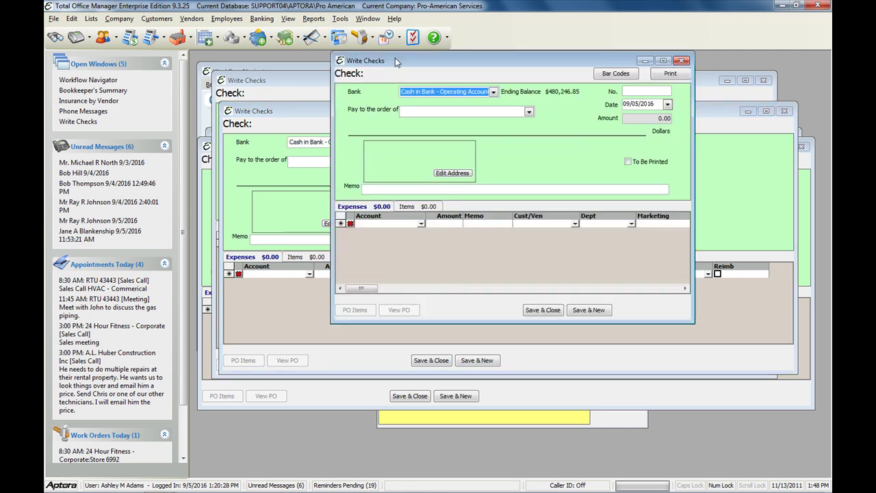
left_click_drag(395, 58, 283, 127)
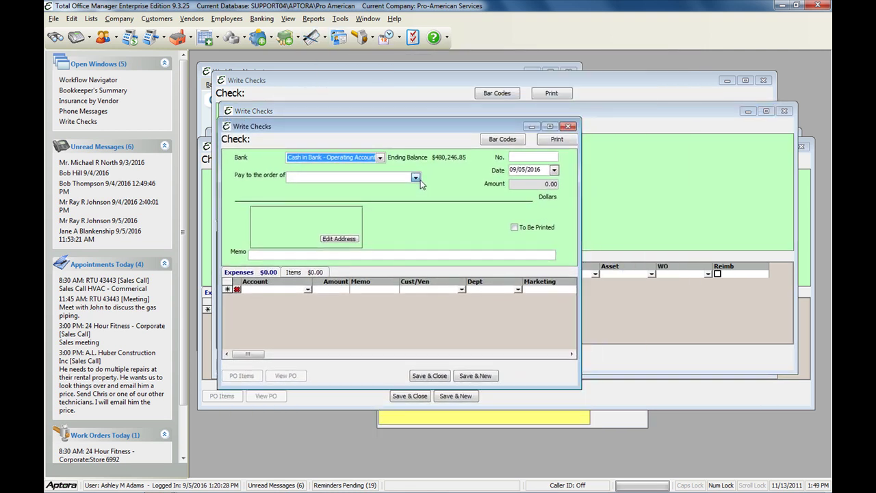
left_click(415, 178)
left_click(458, 174)
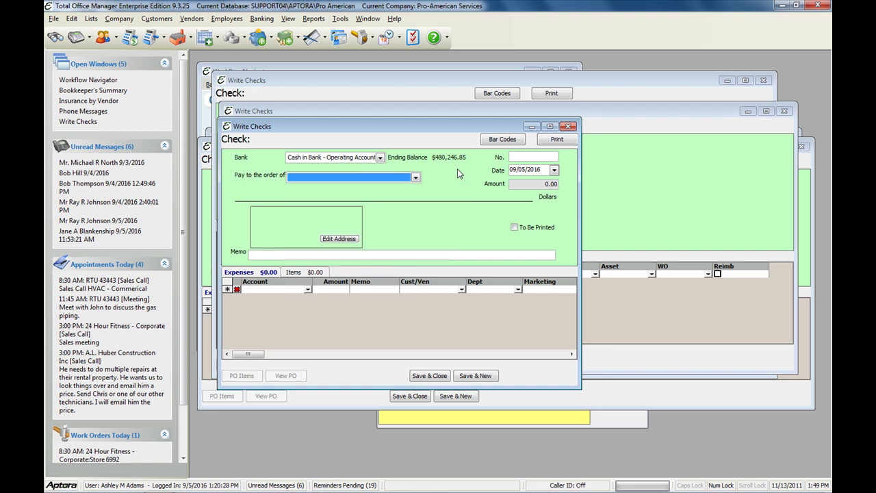
left_click(307, 290)
left_click(515, 210)
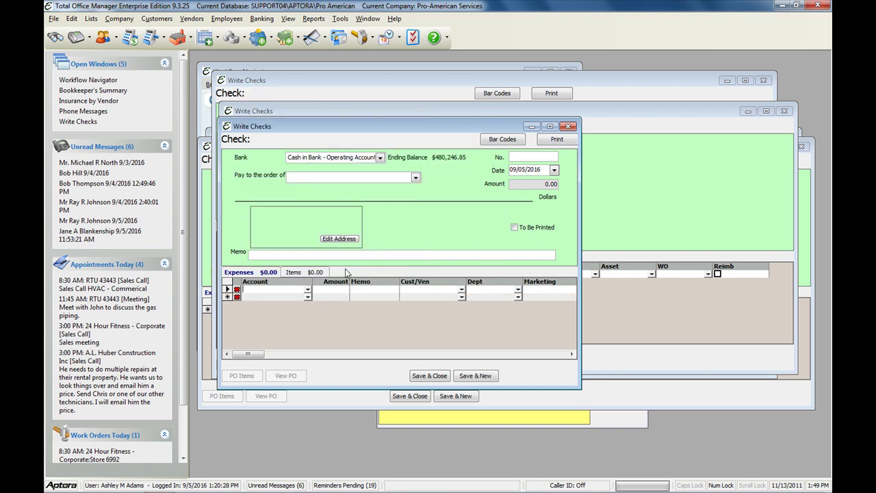
- Show the fifth check's item lines and widen the form until the Description column fits
left_click(295, 272)
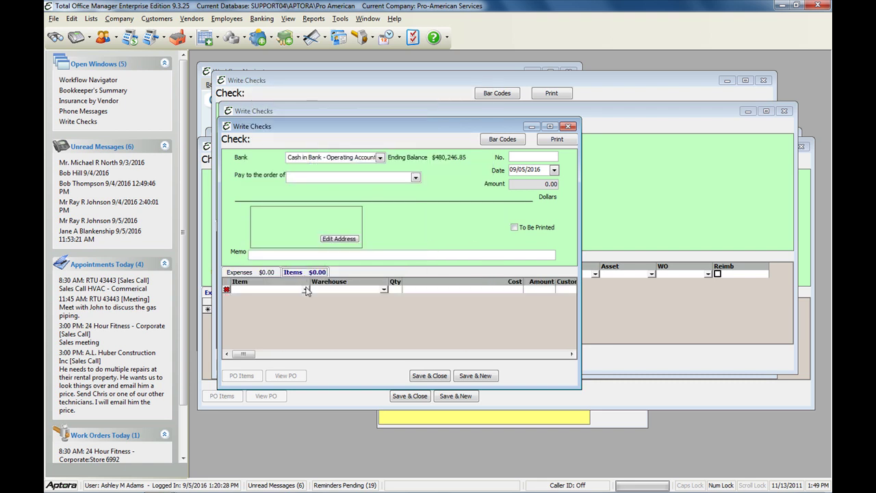
left_click(306, 290)
left_click(586, 224)
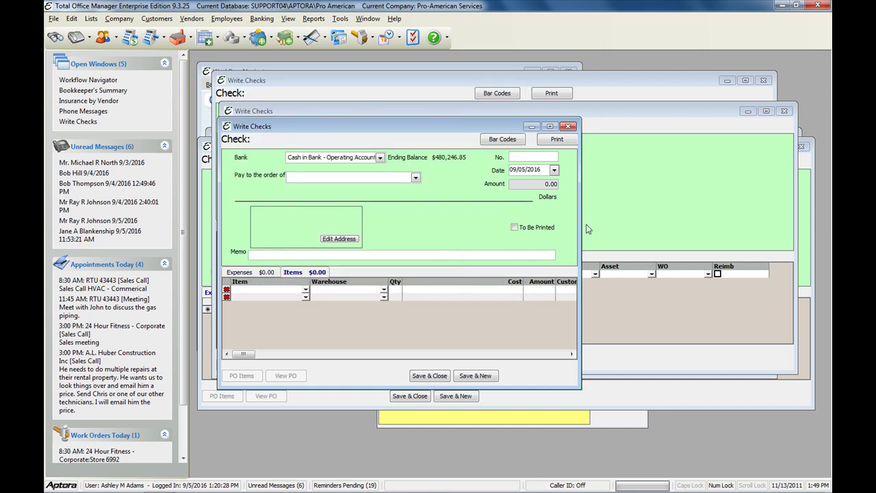
left_click_drag(581, 208, 792, 207)
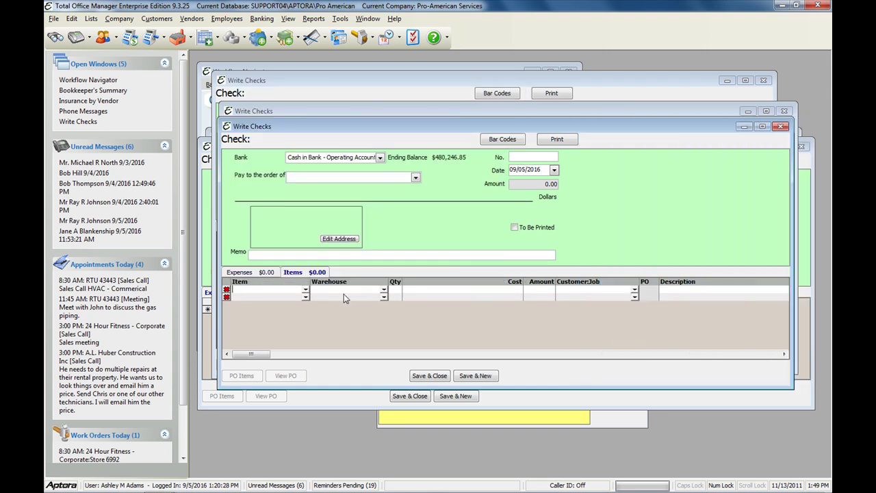
- Look through the warehouse, Customer:Job and bank account choices on the fifth check
left_click(382, 291)
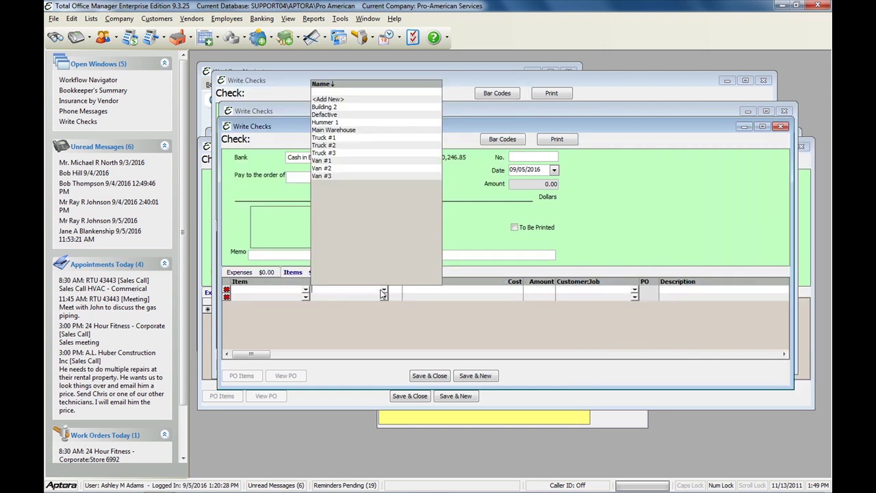
left_click(593, 234)
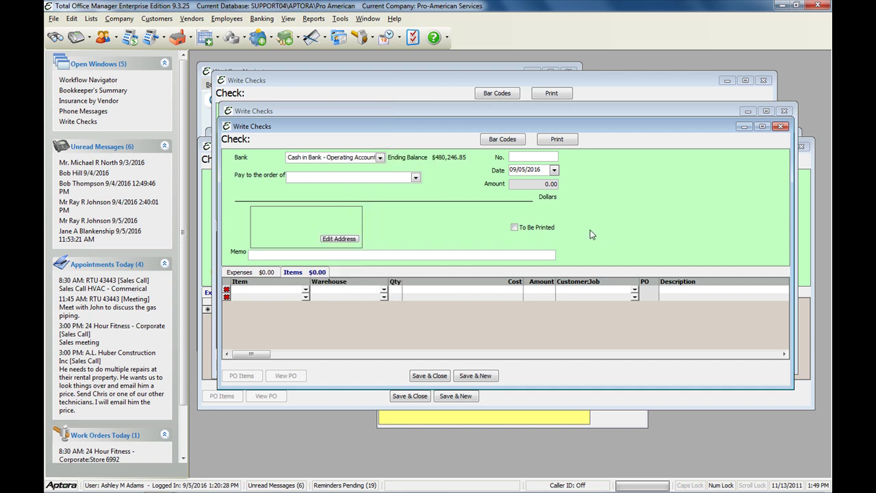
left_click(636, 293)
left_click(719, 223)
left_click(380, 158)
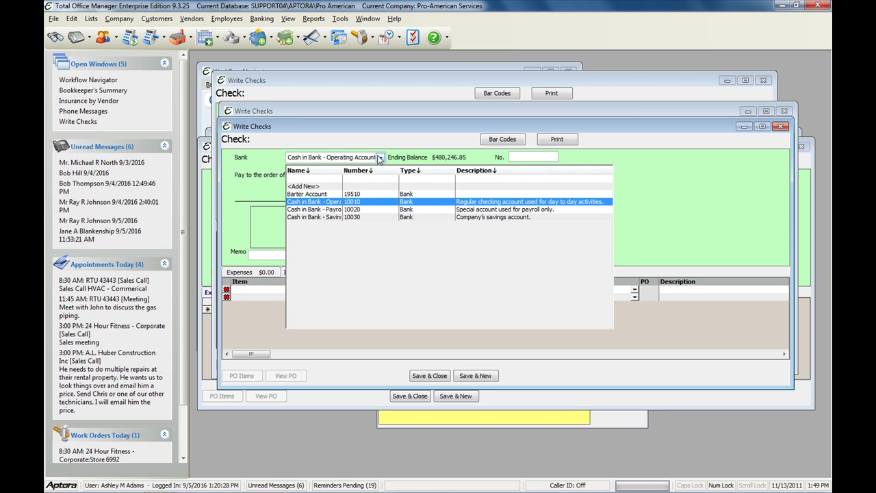
left_click(664, 178)
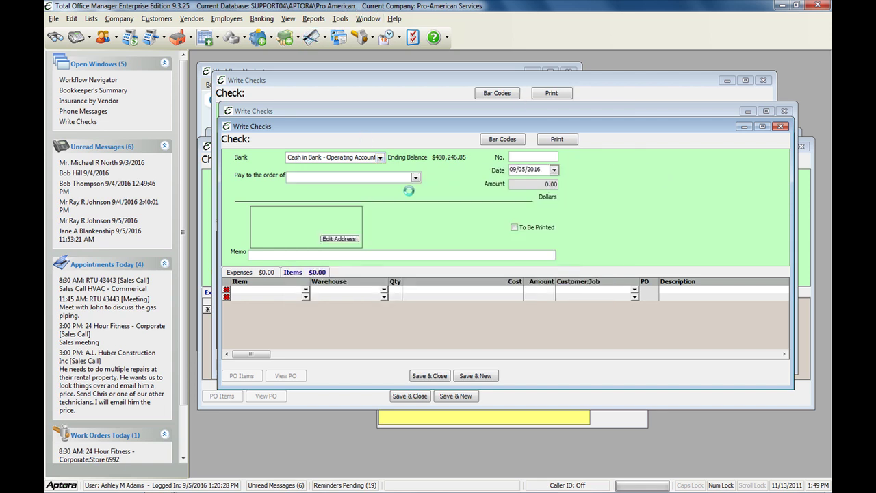
- Open a sixth Write Checks form, place it just below the fifth one's title, and widen it to the full expense grid
left_click_drag(401, 61, 278, 149)
left_click_drag(568, 191, 811, 204)
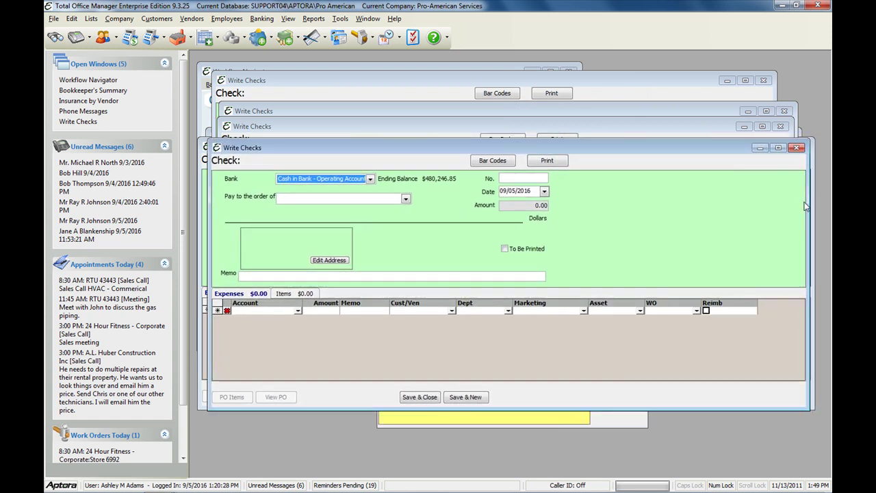
- Open four Add Item forms and spread them out over the open checks
left_click(232, 39)
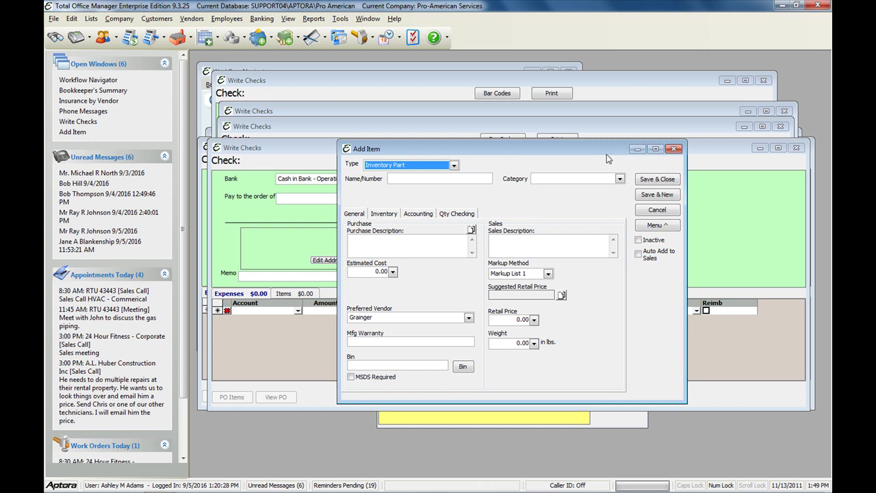
left_click_drag(507, 151, 364, 191)
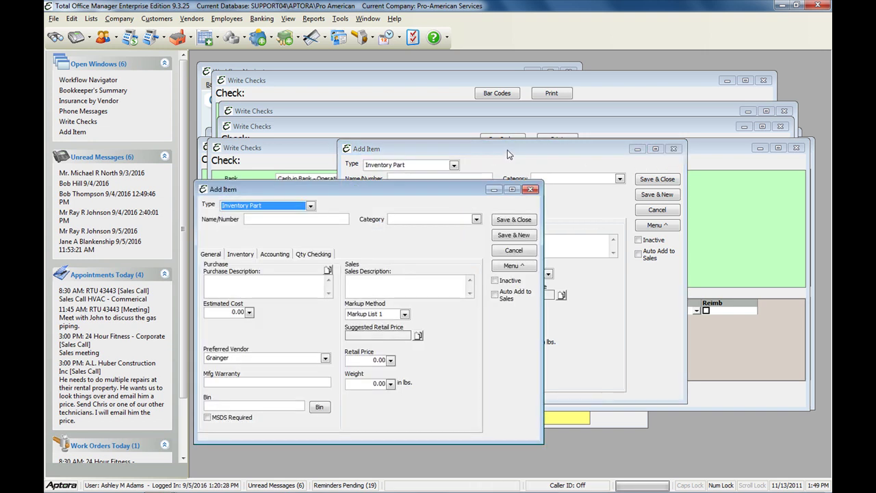
left_click_drag(608, 148, 675, 184)
left_click(606, 154)
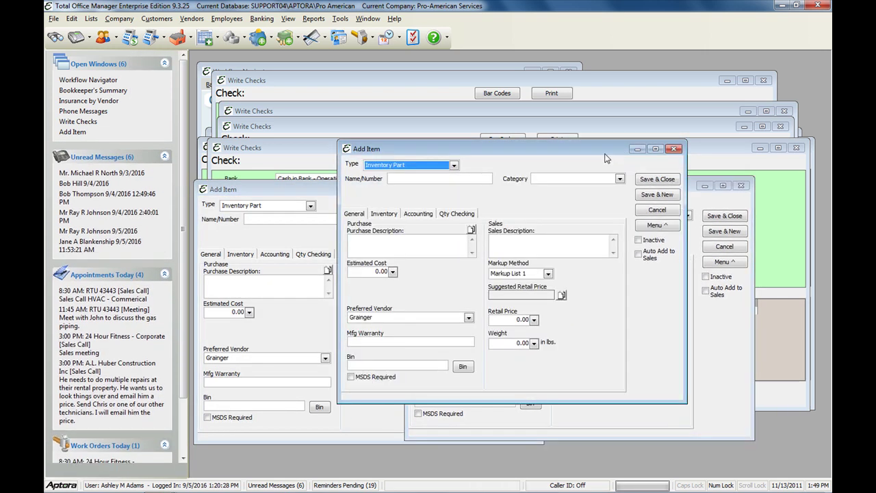
left_click_drag(605, 159, 511, 213)
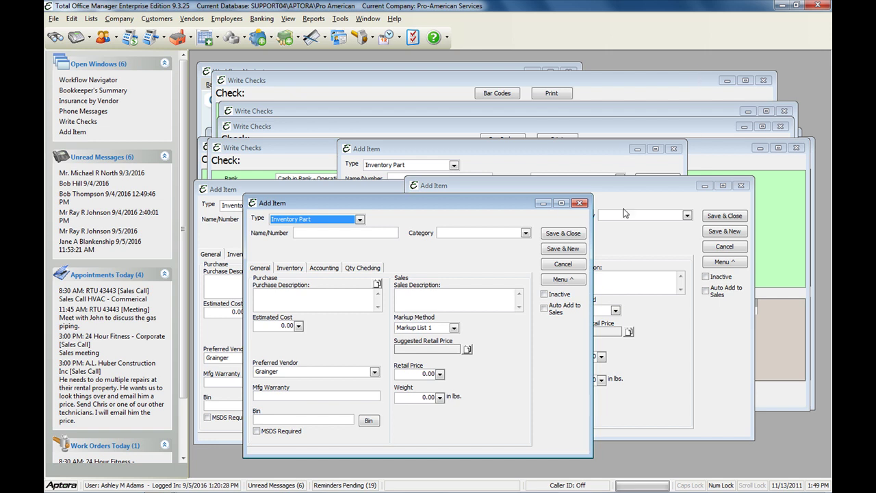
- Close all four Add Item forms without saving an item
left_click(580, 203)
left_click(741, 185)
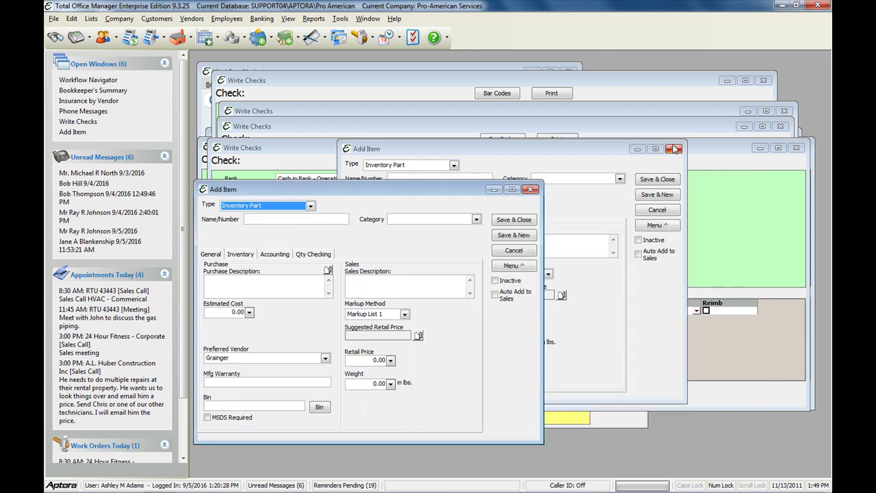
left_click(675, 149)
left_click(529, 189)
- Close every Write Checks form without recording the transactions, and close the blank phone message
left_click(796, 148)
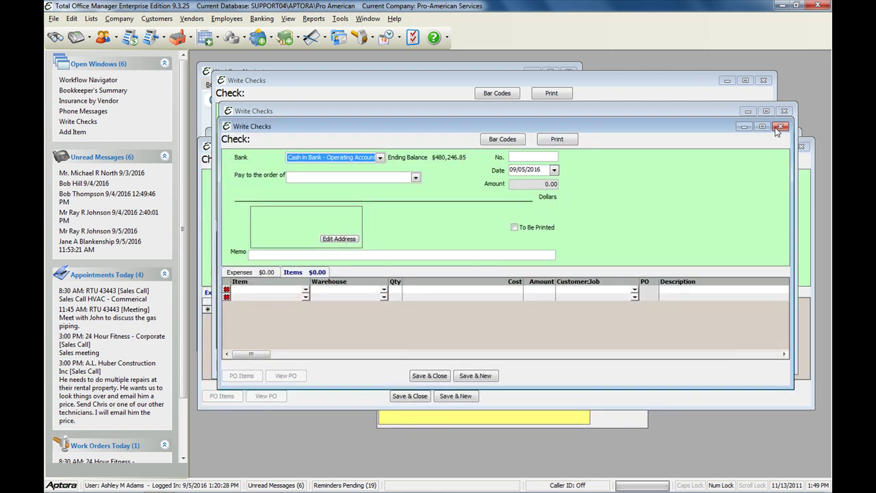
left_click(781, 128)
left_click(501, 305)
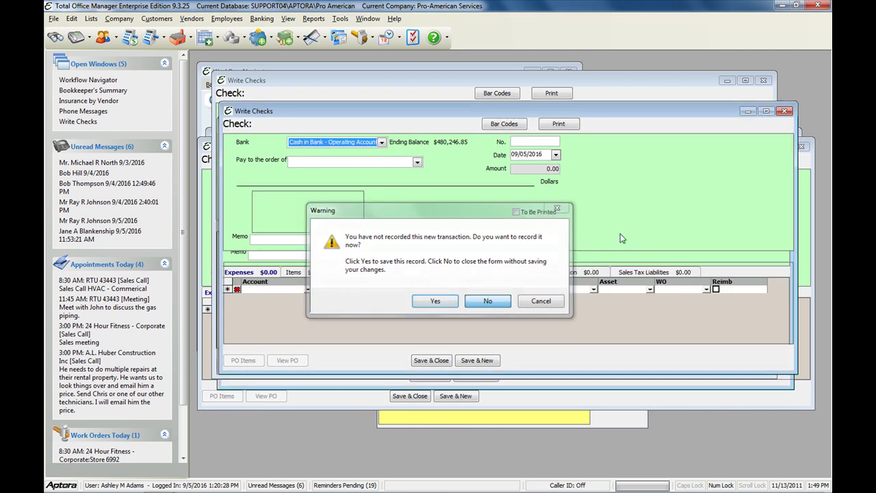
left_click(786, 112)
left_click(764, 82)
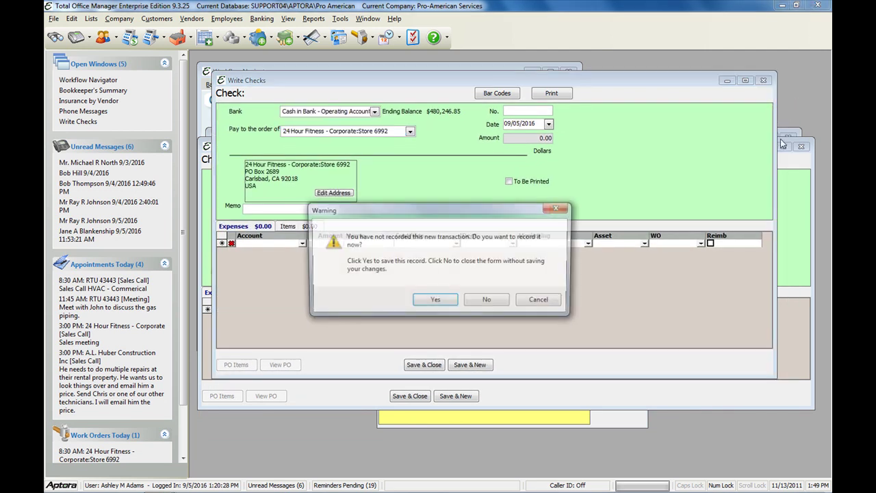
left_click(488, 302)
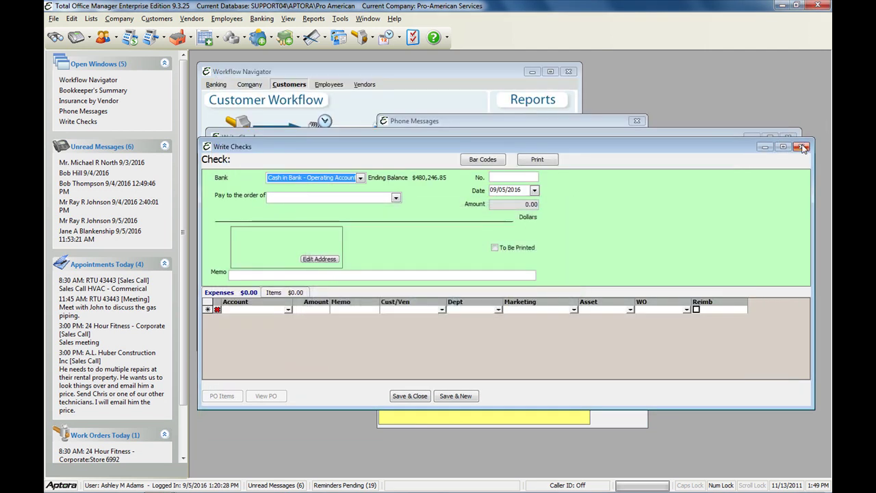
left_click(804, 148)
left_click(788, 138)
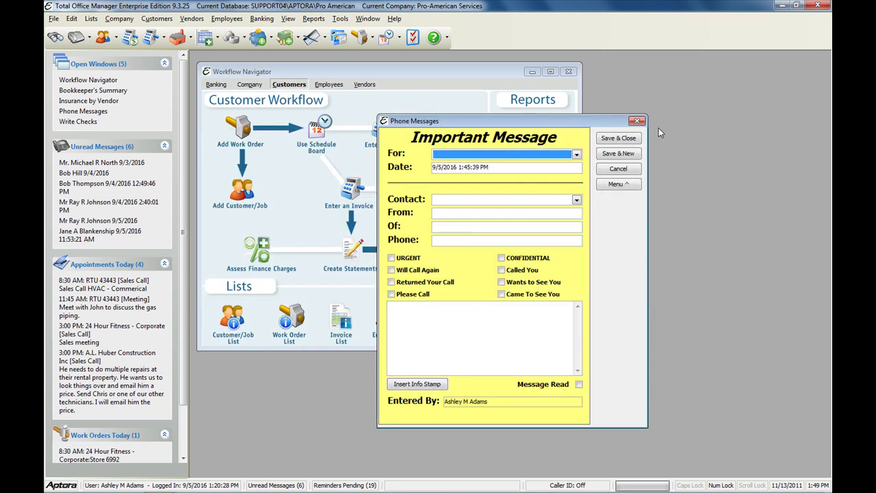
left_click(621, 139)
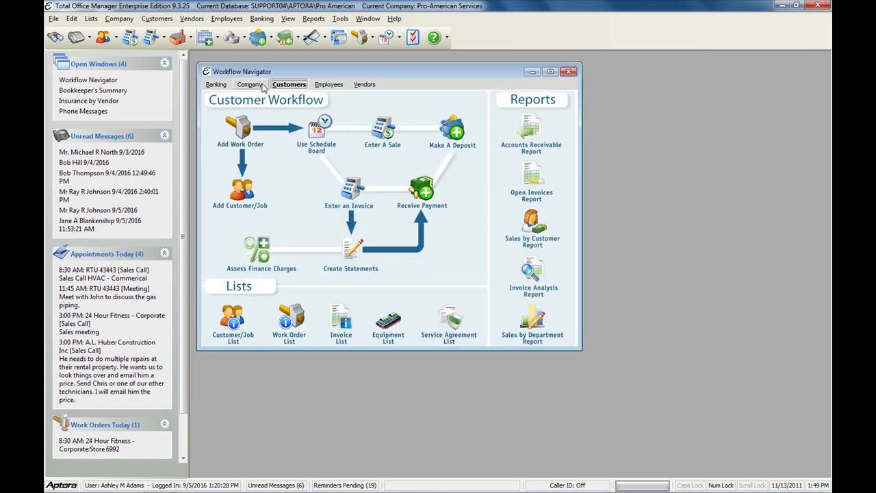
- Open a new customer form from the Customer Workflow, review its contacts and job information, and close it
left_click_drag(259, 73, 264, 100)
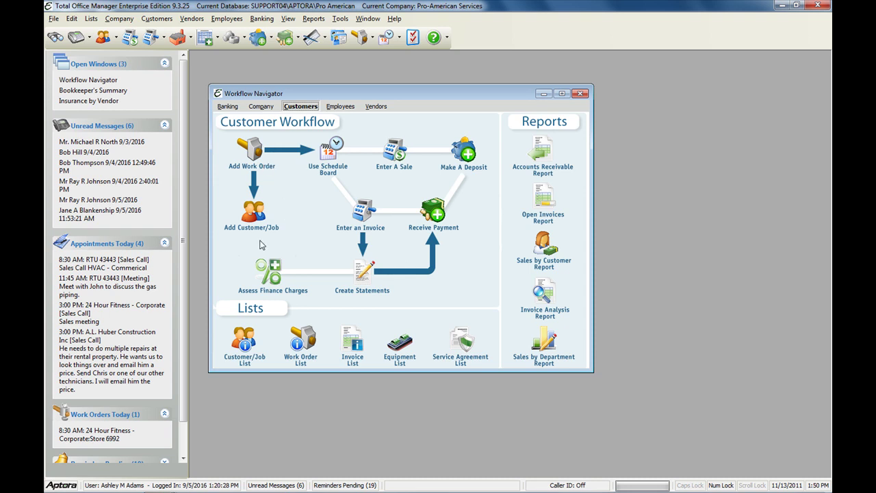
left_click(250, 214)
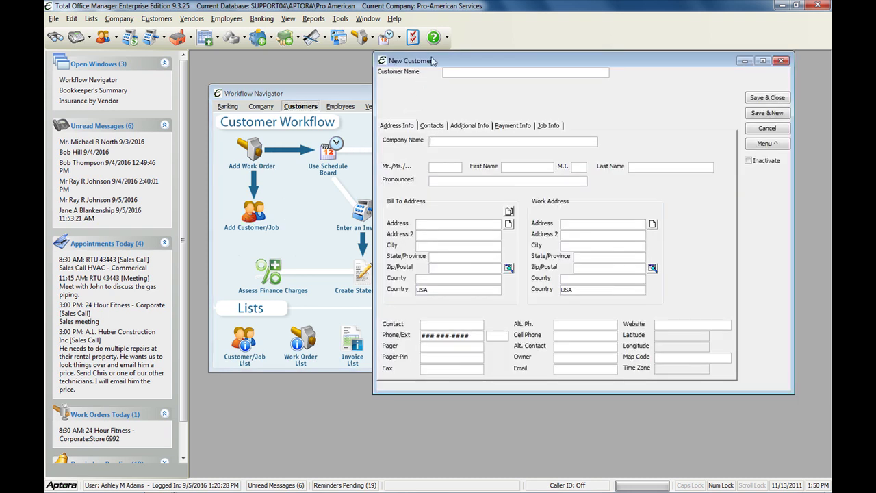
left_click_drag(433, 61, 346, 94)
left_click(350, 158)
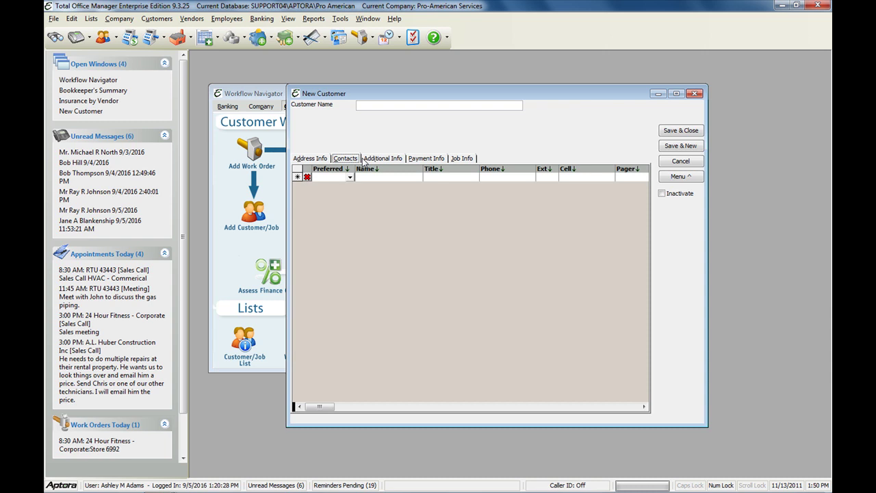
left_click(471, 159)
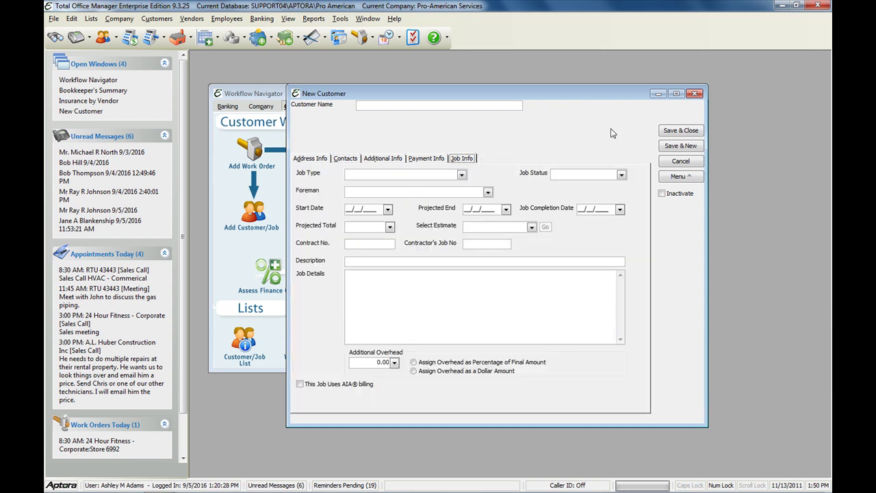
left_click(694, 93)
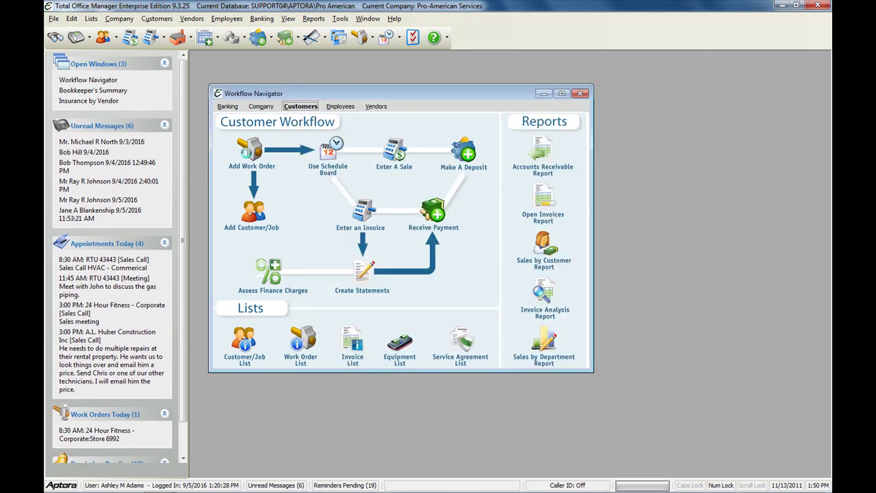
- Open a new work order from the Customer Workflow, view its item lines, and close it
left_click(245, 152)
left_click(331, 169)
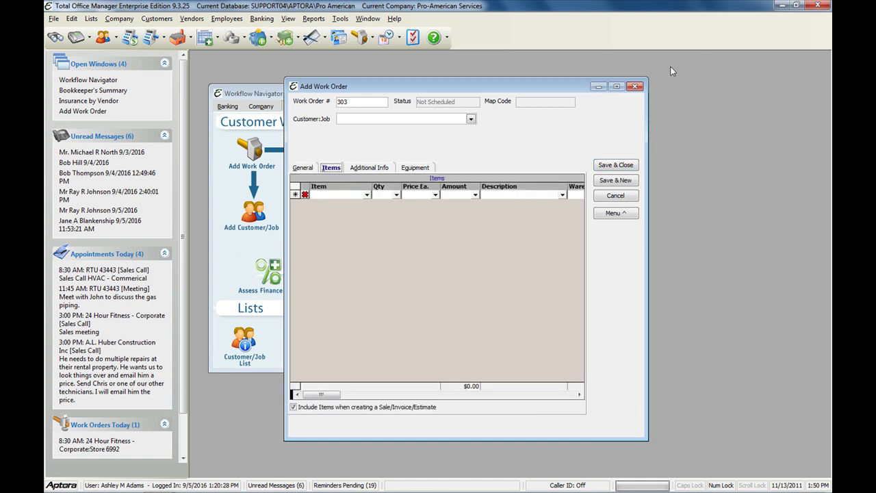
left_click(635, 87)
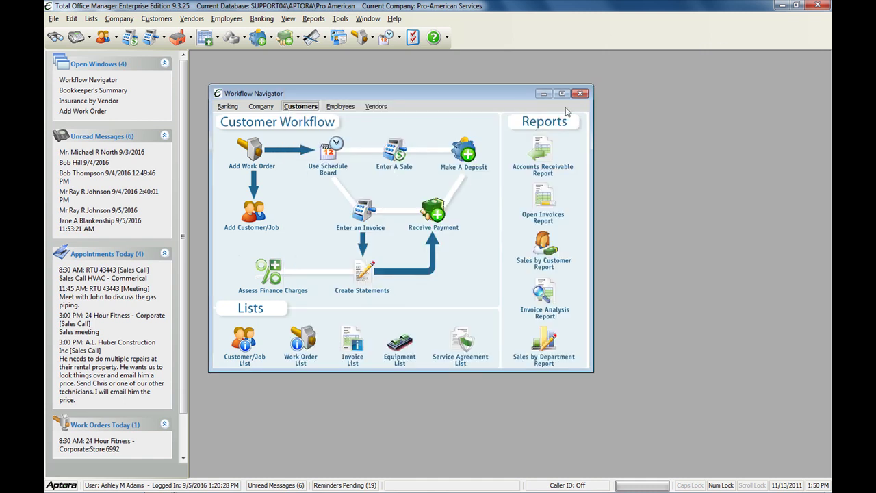
- View the Banking, Company and Customers workflows, and close the Workflow Navigator
left_click(229, 108)
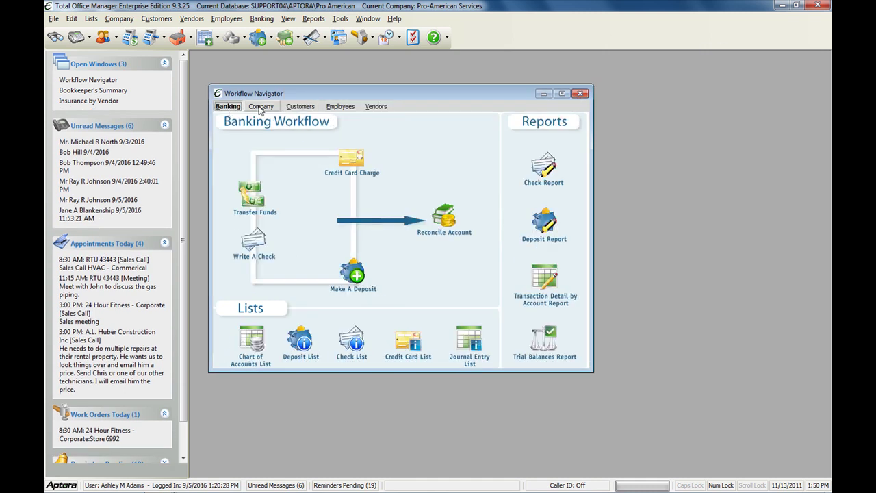
left_click(261, 109)
left_click(302, 109)
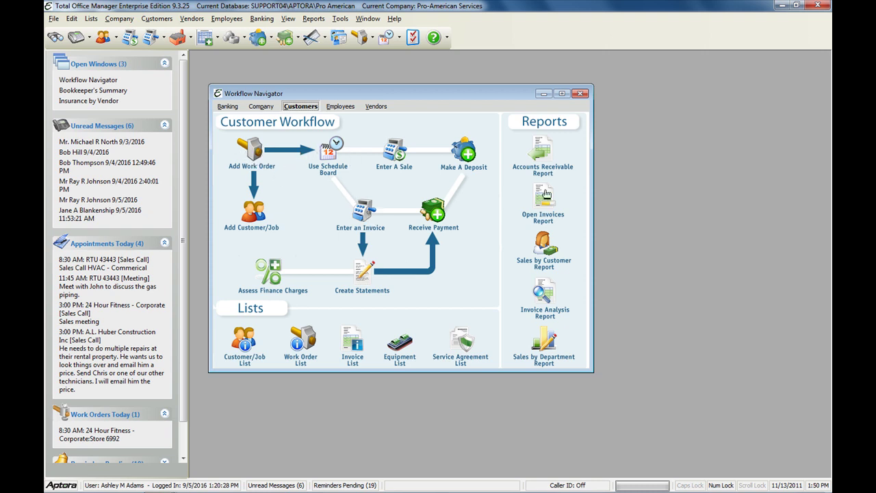
left_click(581, 93)
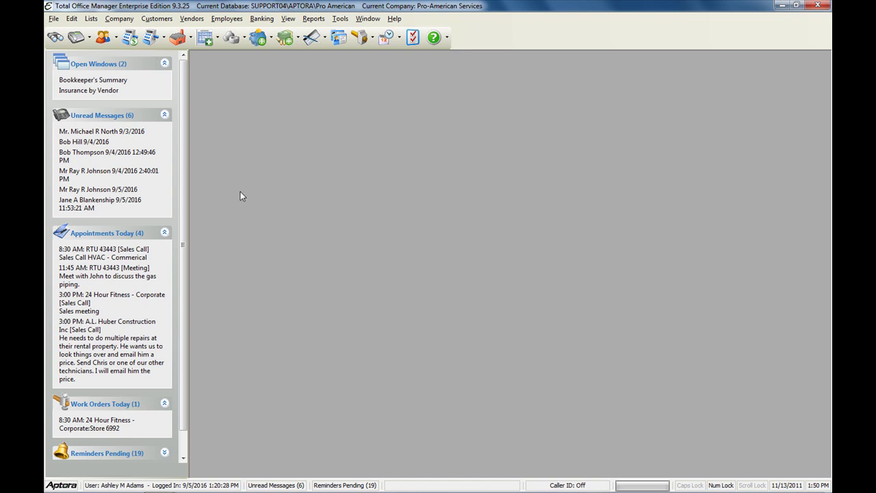
- Switch to the second Total Office Manager window to view the Schedule Board, and return to the main window
mouse_move(176, 471)
mouse_move(158, 481)
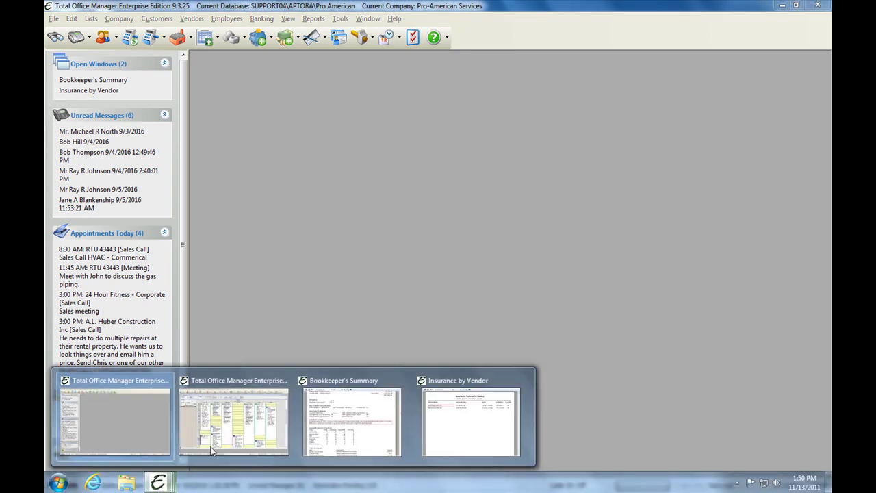
left_click(228, 434)
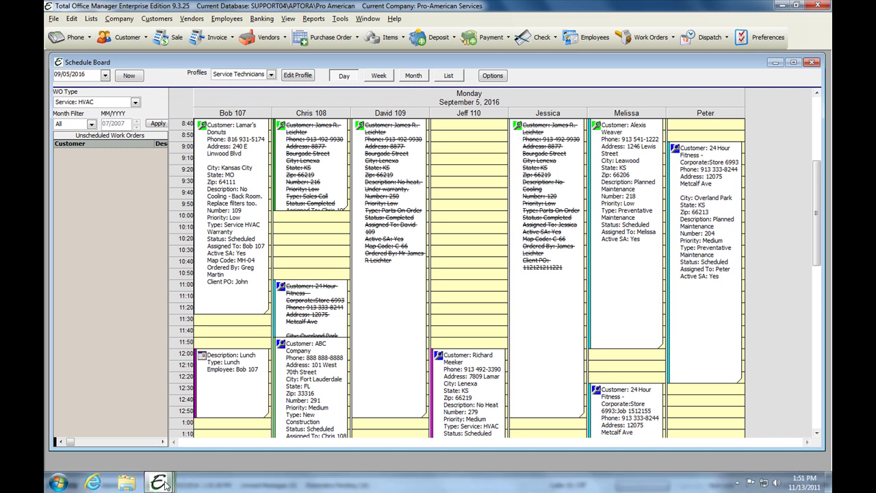
mouse_move(157, 483)
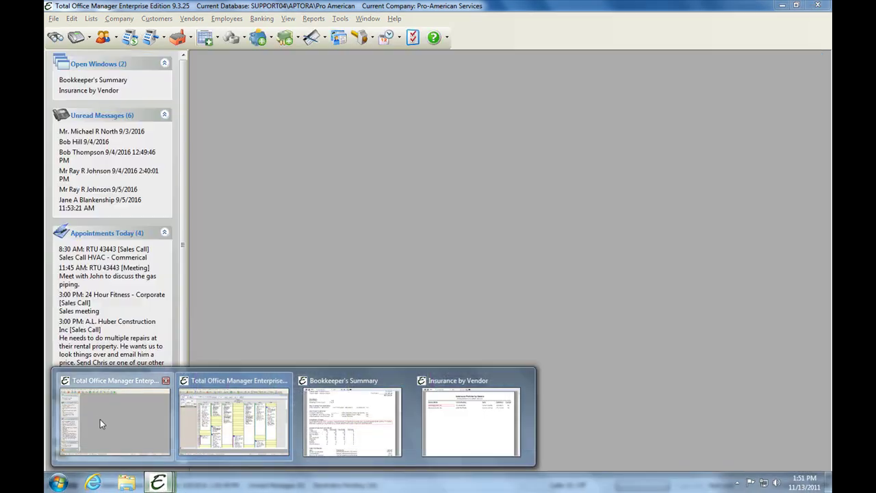
left_click(100, 419)
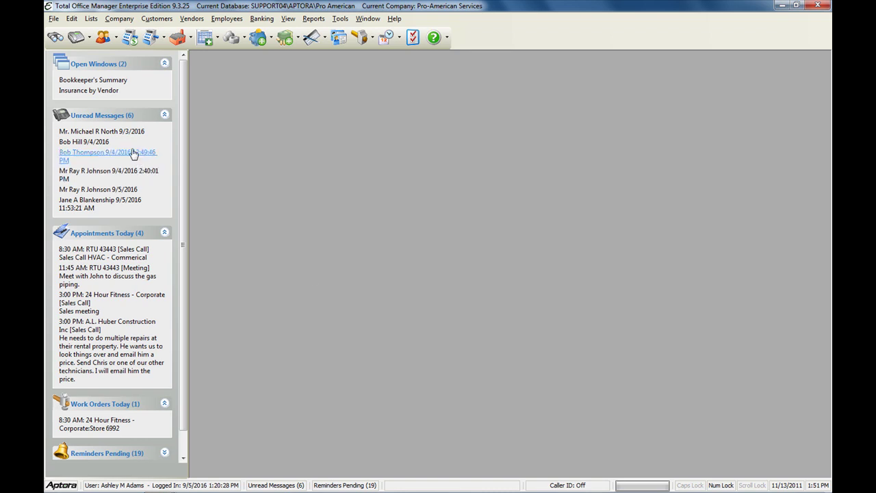
- Open the unread phone message dated 9/3/2016 and move it closer to the list of unread messages
left_click(86, 132)
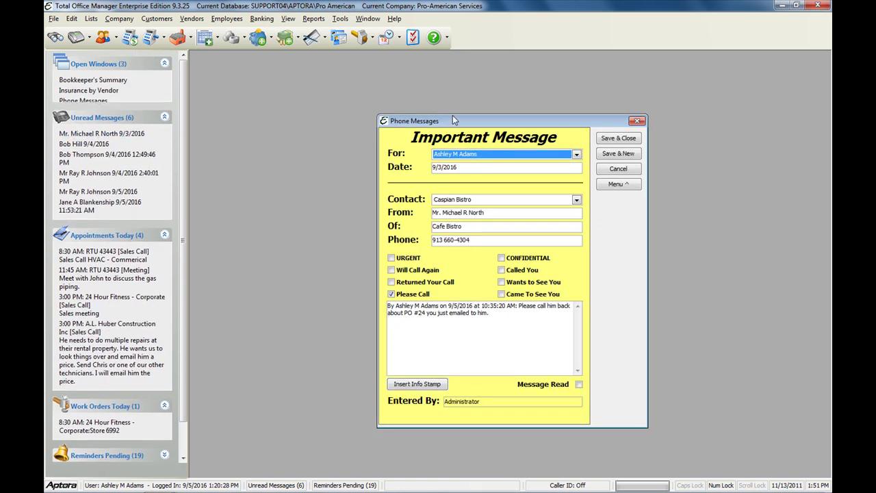
left_click_drag(517, 122, 359, 94)
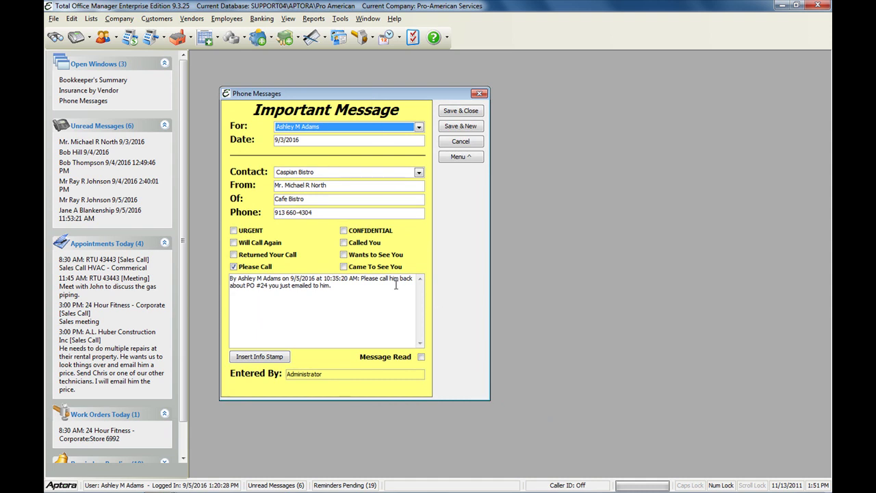
- Open the unread phone messages dated 9/5/2016 11:53:21 AM and 9/4/2016 2:40:01 PM and spread their windows apart
left_click(60, 214)
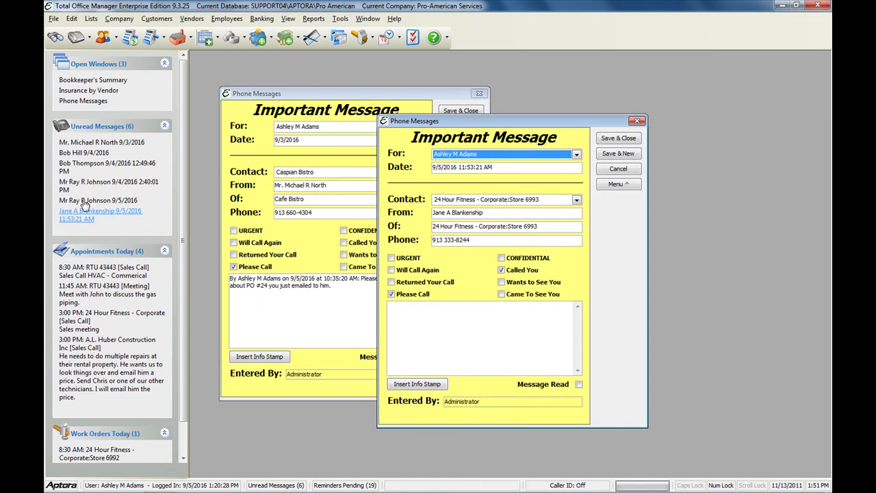
left_click_drag(535, 121, 688, 90)
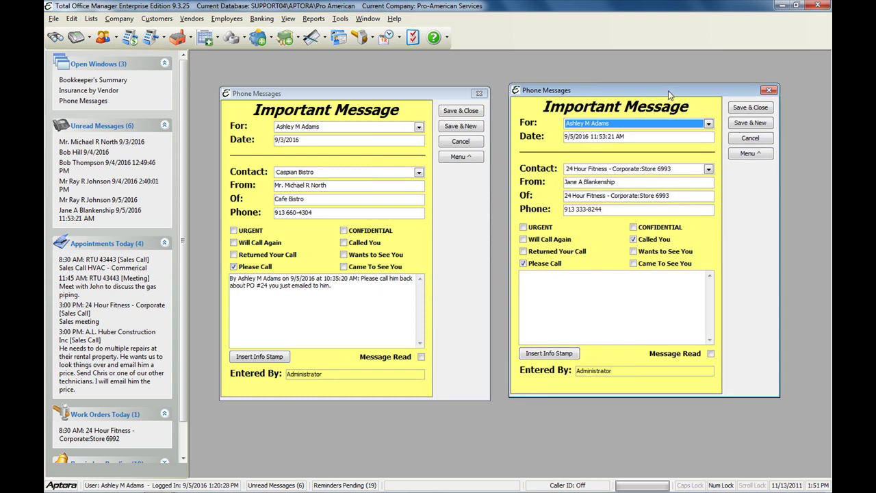
left_click(88, 188)
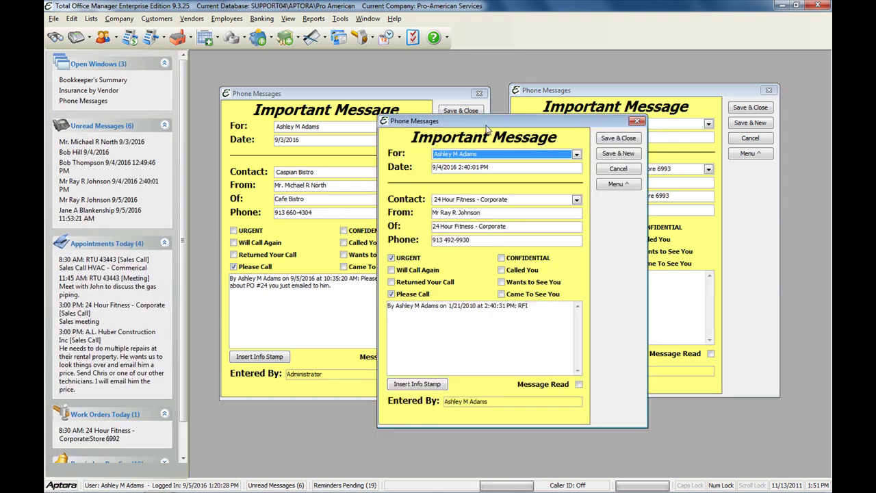
left_click_drag(485, 123, 404, 111)
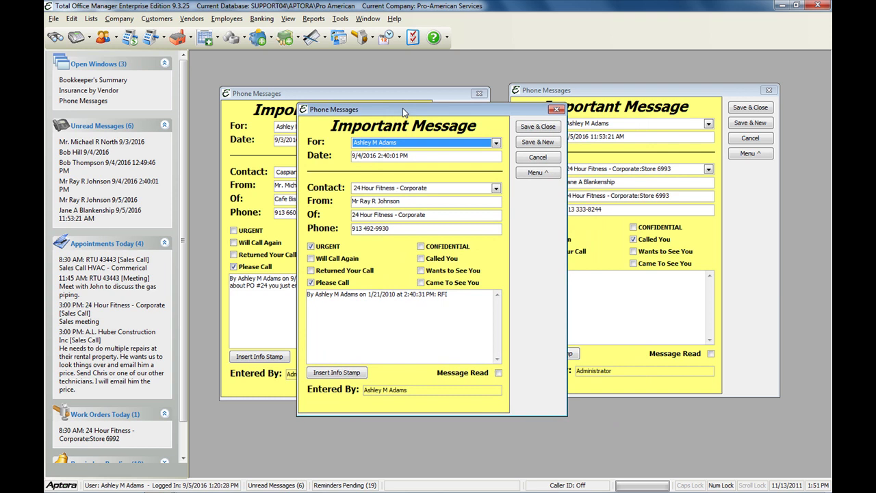
- Open and close Advanced Search, and start a blank phone message placed clear of the other messages
left_click(55, 37)
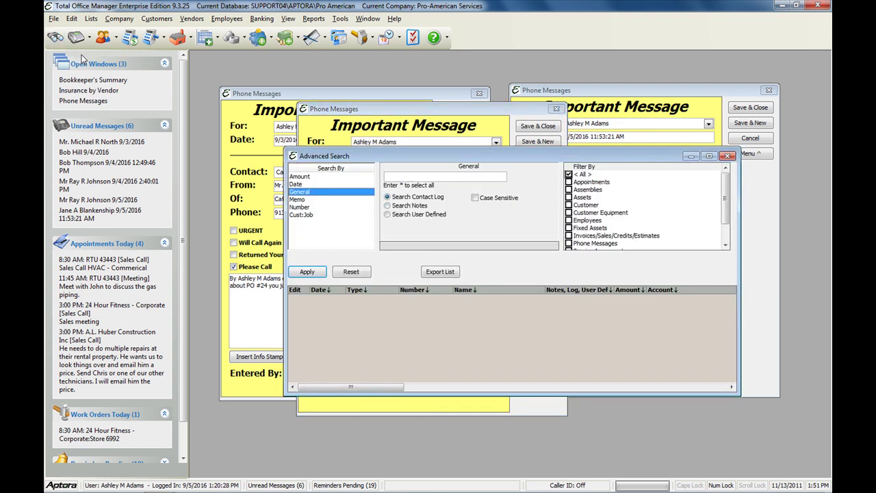
left_click(728, 156)
left_click(76, 37)
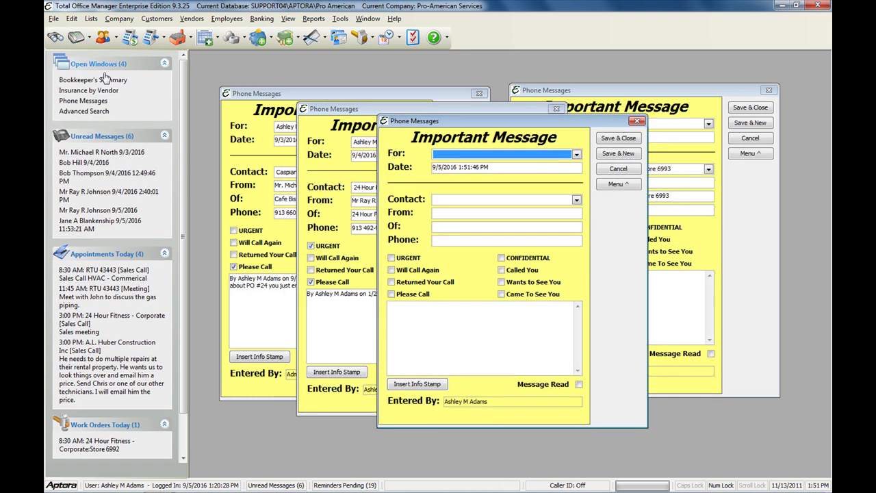
left_click_drag(510, 126, 337, 115)
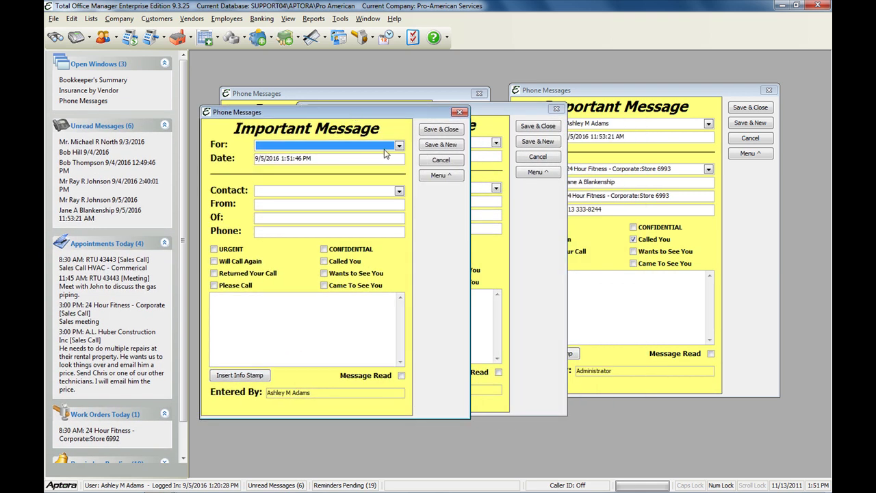
- Choose a recipient for the new phone message and select A.L. Huber Construction Inc as its contact
left_click(397, 145)
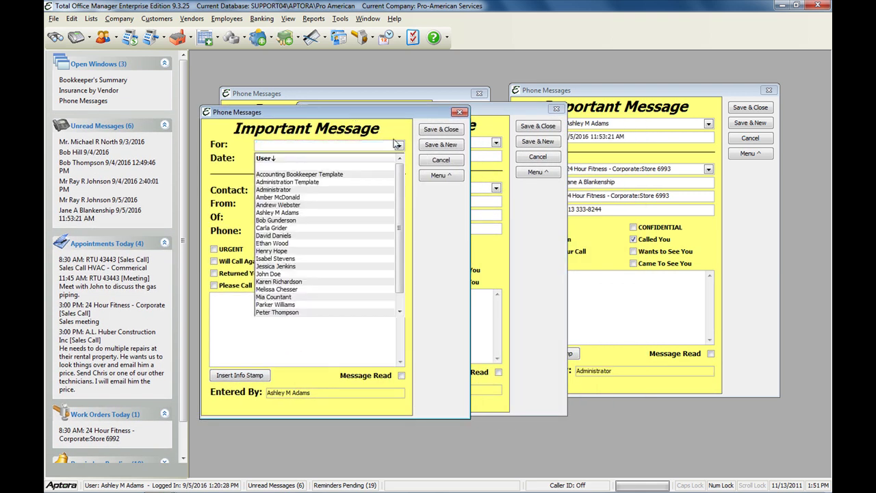
left_click(299, 205)
left_click(398, 191)
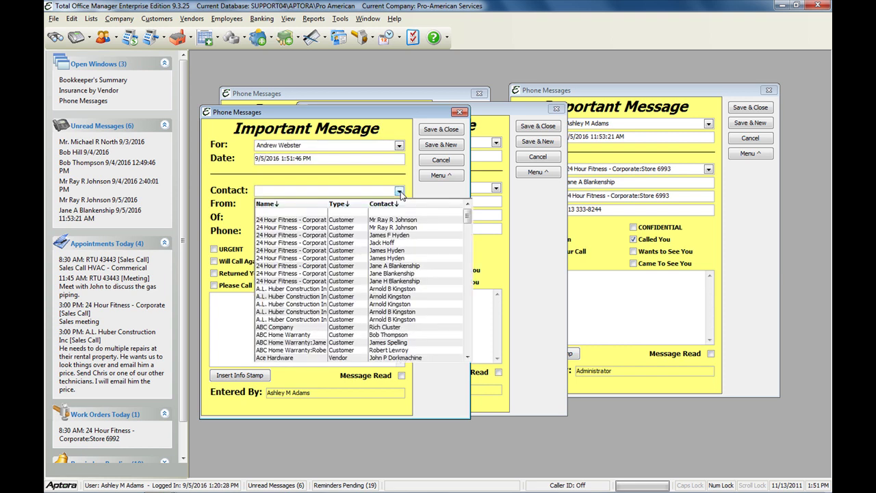
left_click(303, 290)
left_click(313, 323)
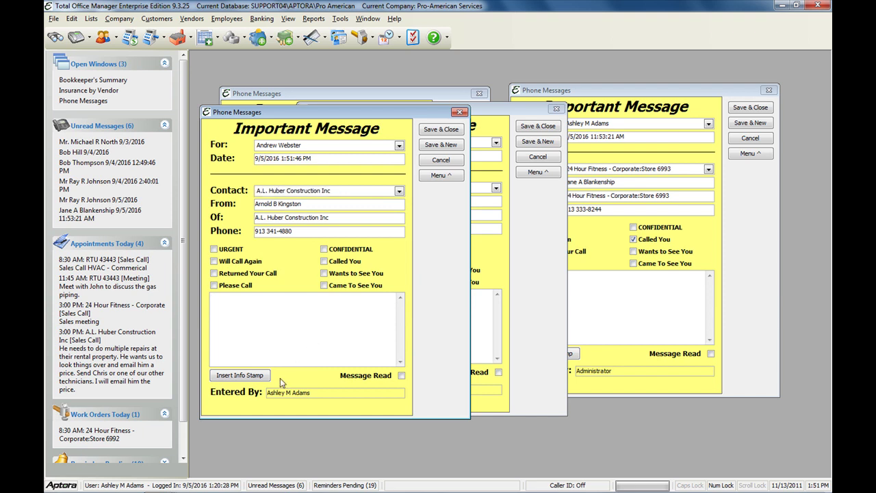
- Insert an info stamp in the new message and mark it Urgent, Will Call Again, Returned Your Call and Confidential
left_click(247, 376)
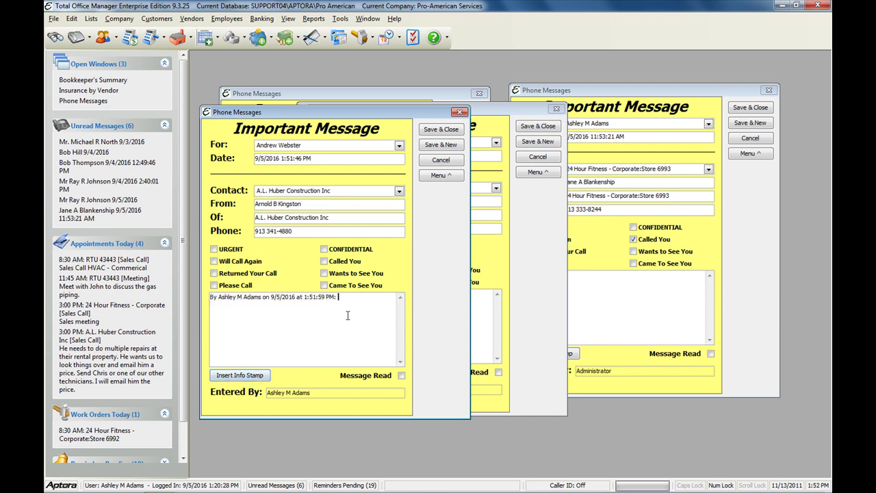
left_click(215, 251)
left_click(224, 274)
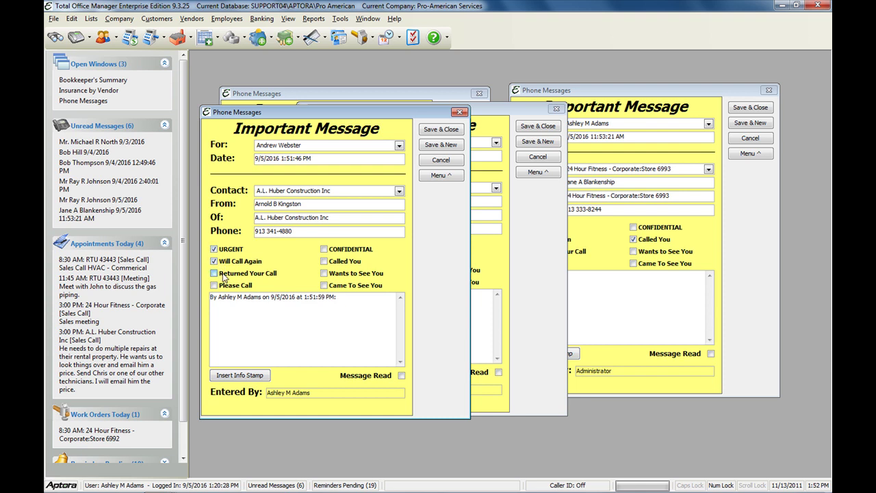
left_click(325, 249)
- View the additional commands for the new message, and open and close the unread message dated 9/5/2016 without a time
left_click(443, 175)
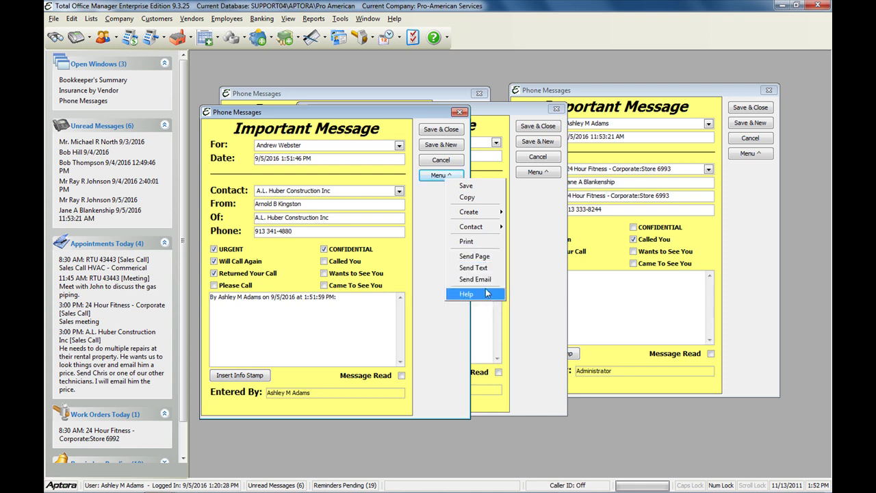
left_click(125, 200)
left_click(126, 200)
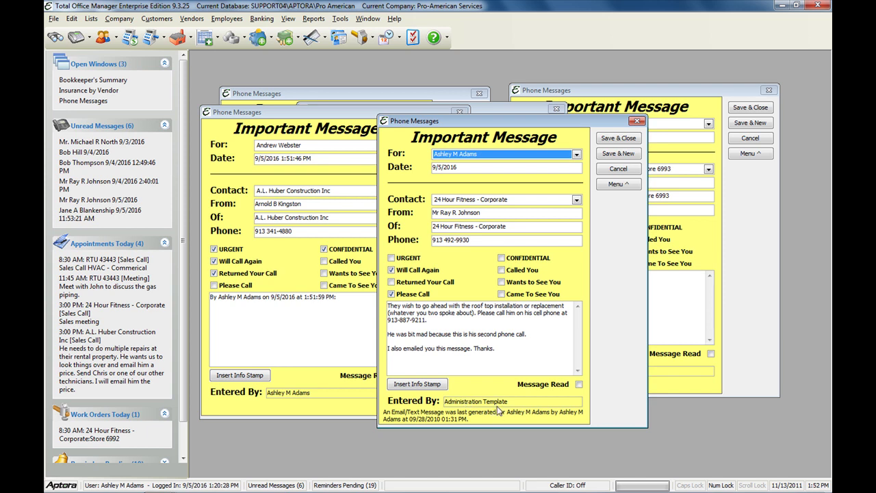
left_click(636, 123)
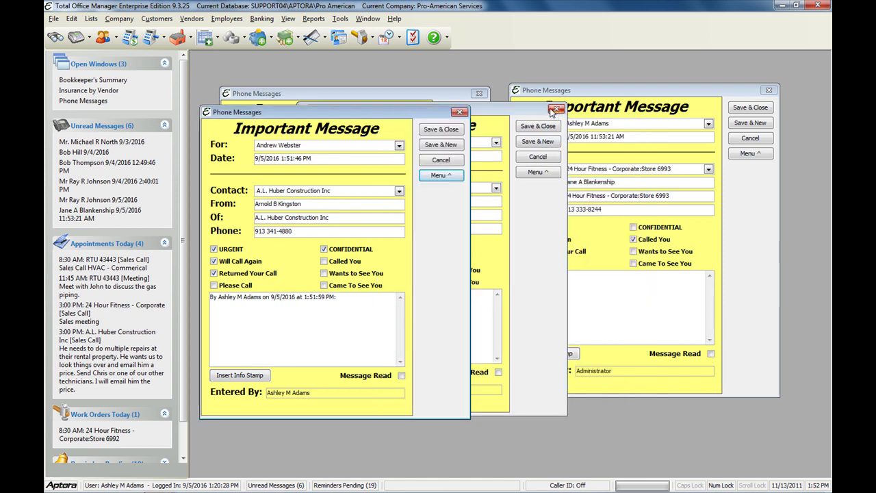
- Close all open phone messages, discarding the changes to the new A.L. Huber Construction Inc message
left_click(461, 112)
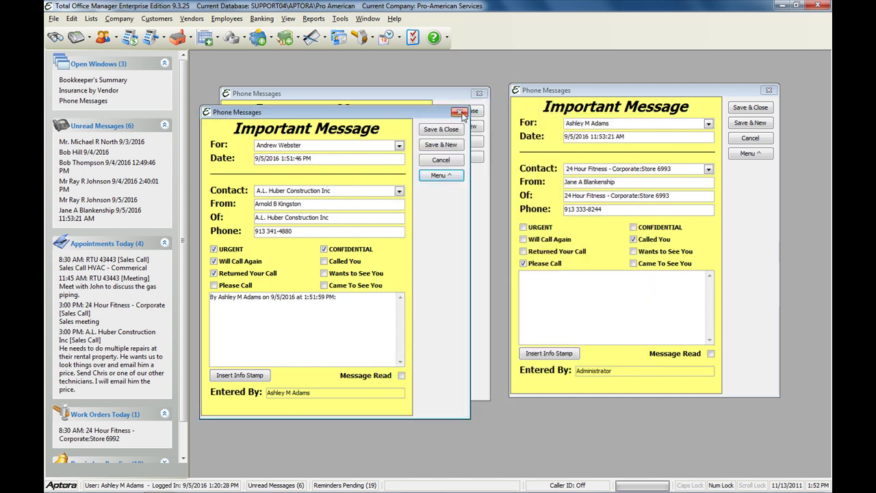
left_click(497, 302)
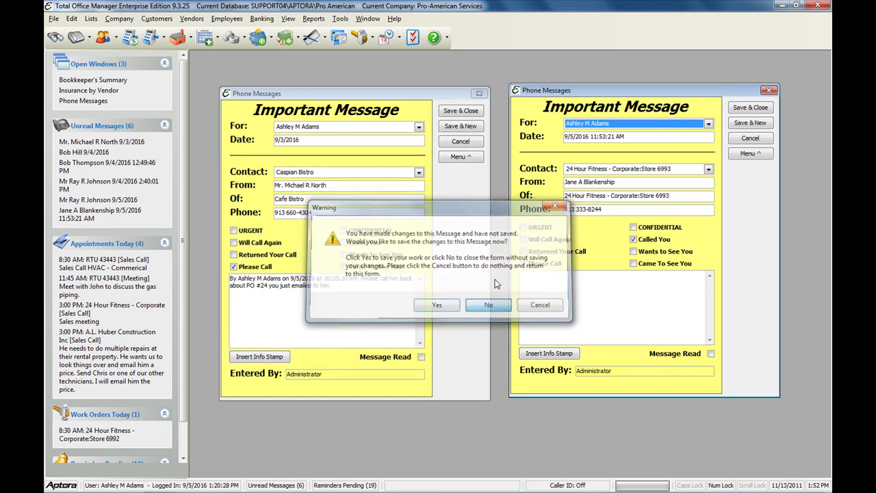
left_click(480, 93)
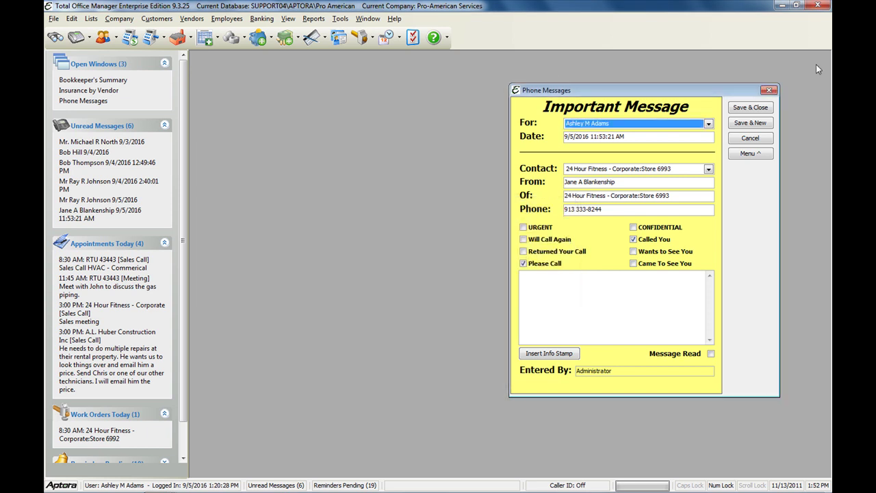
left_click(770, 90)
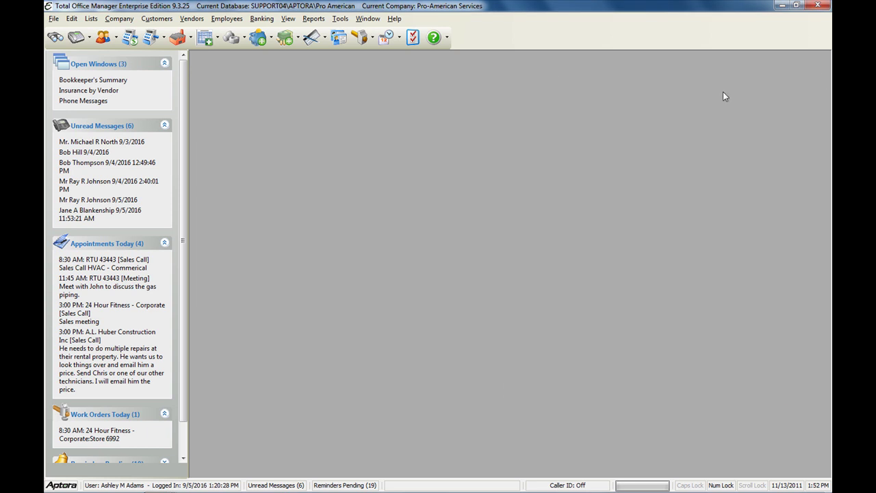
- Open today's 8:30 AM RTU 43443 and 3:00 PM A.L. Huber Construction appointments side by side and view the RTU 43443 appointment's additional commands
left_click(80, 253)
left_click_drag(491, 61, 319, 75)
left_click(118, 372)
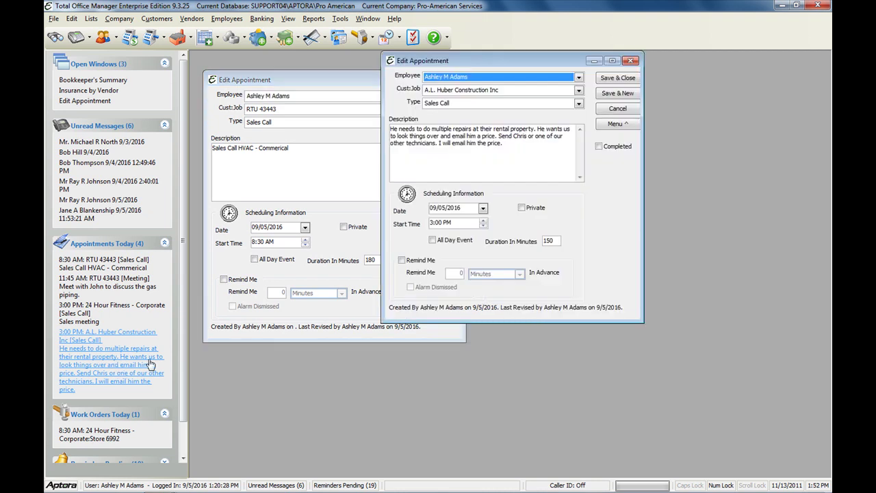
left_click_drag(521, 65, 641, 88)
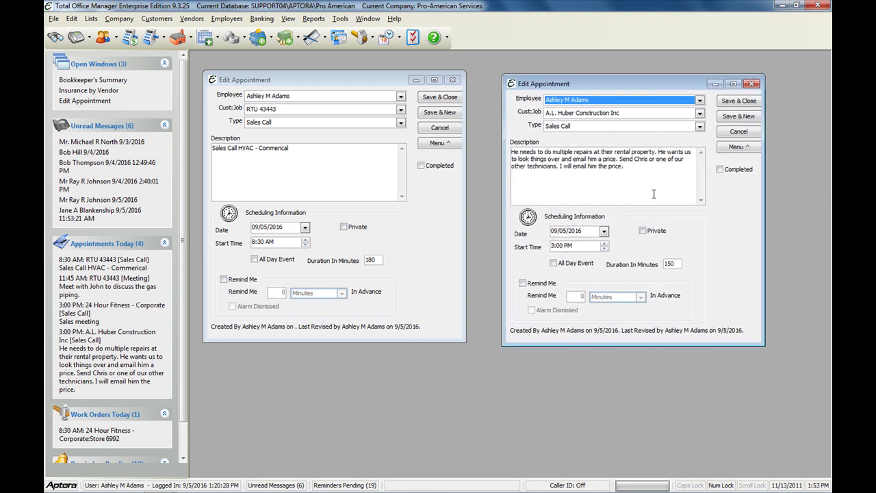
left_click(642, 231)
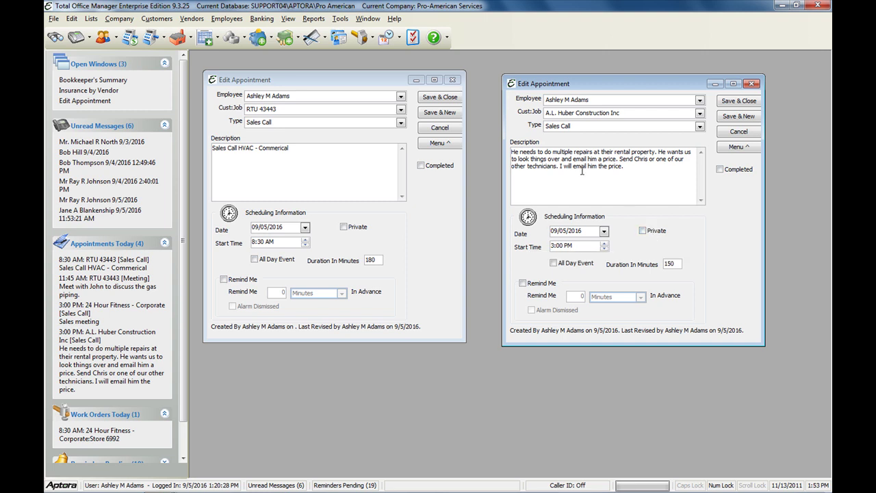
left_click(453, 144)
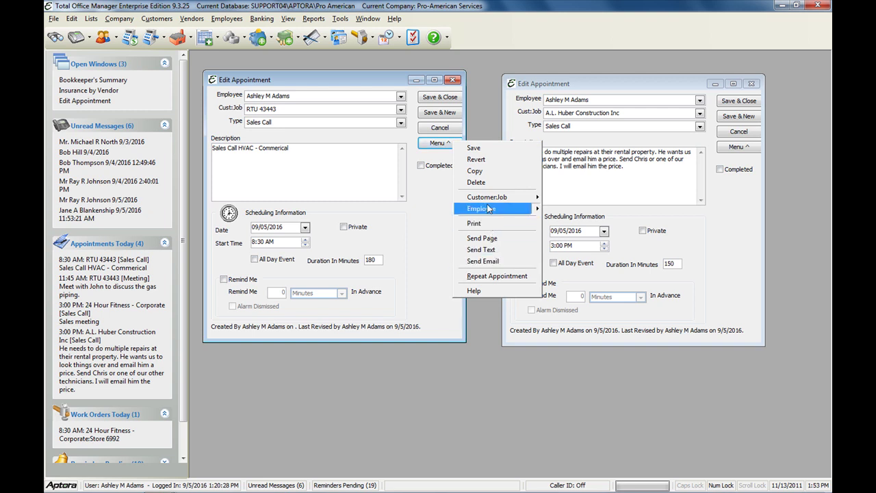
- Open the unread message dated 9/4/2016 12:49:46 PM, view its Contact commands, and close it
left_click(108, 167)
left_click(109, 167)
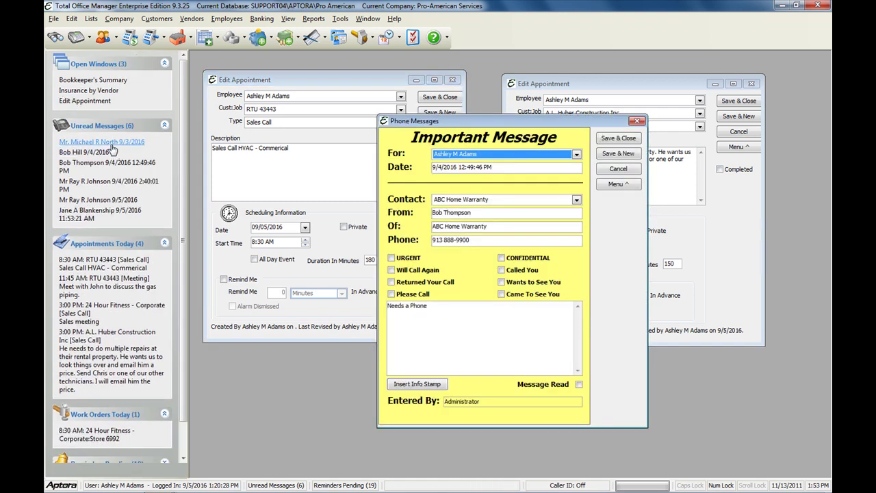
left_click_drag(484, 123, 607, 95)
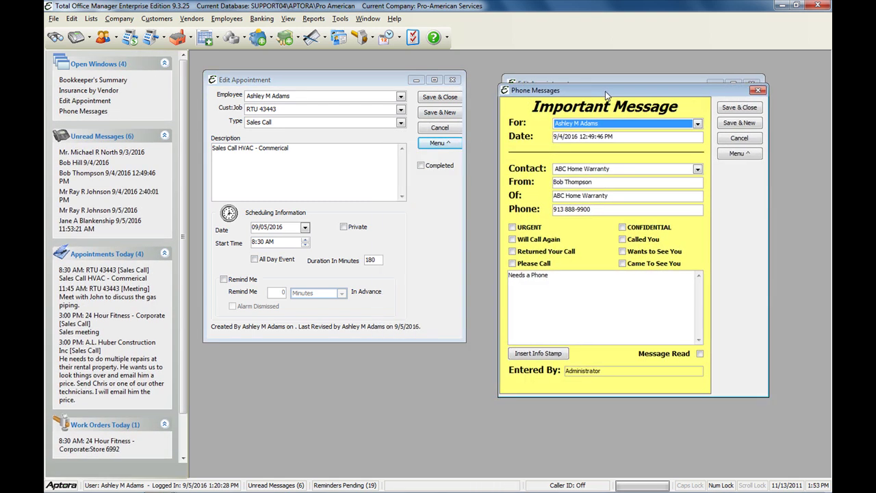
left_click(739, 154)
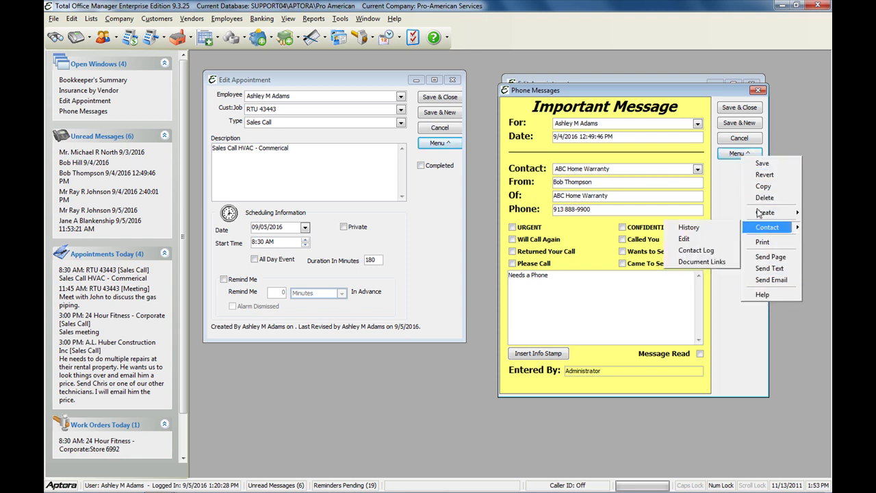
left_click(758, 91)
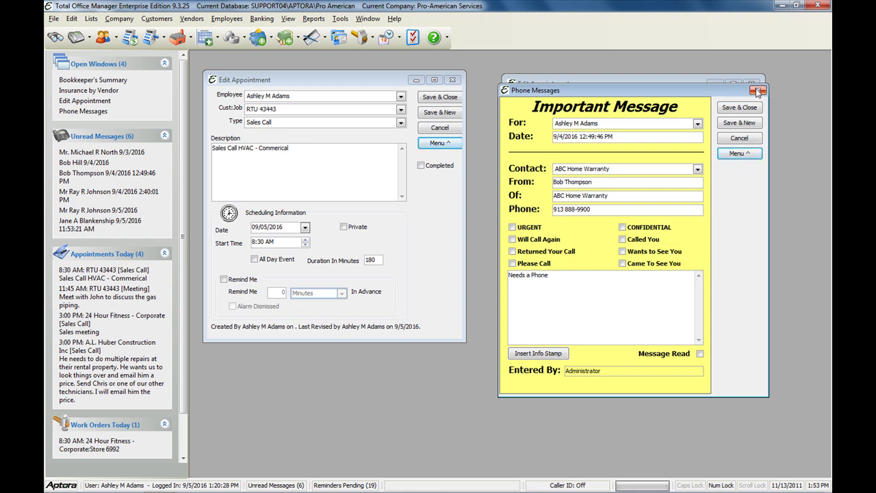
left_click(758, 91)
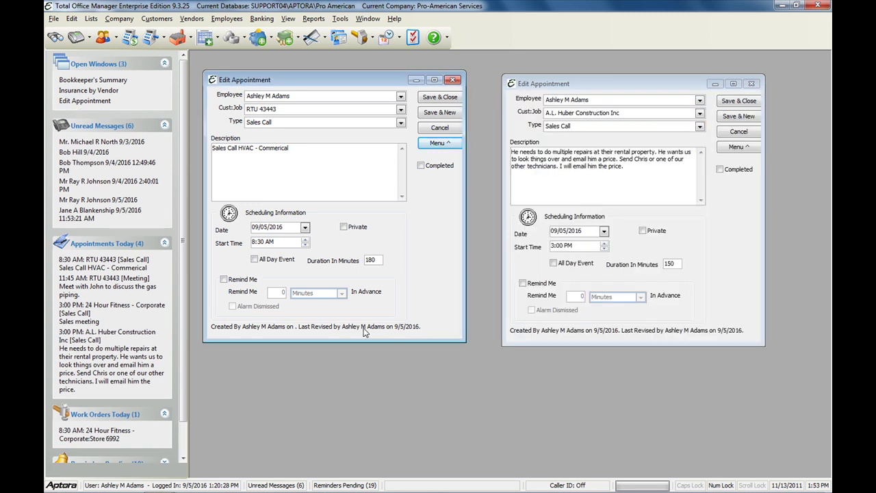
- Open today's 8:30 AM work order for 24 Hour Fitness Store 6992 and reposition its window
scroll(179, 295, "down", 2)
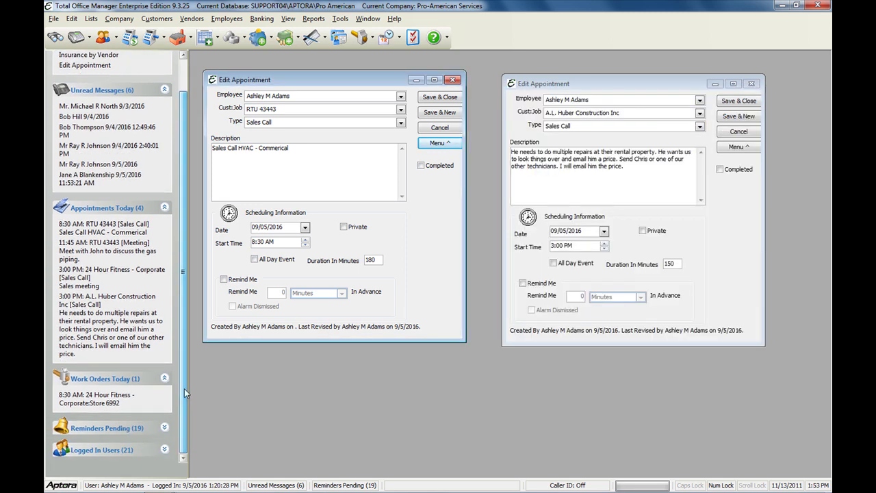
left_click(75, 404)
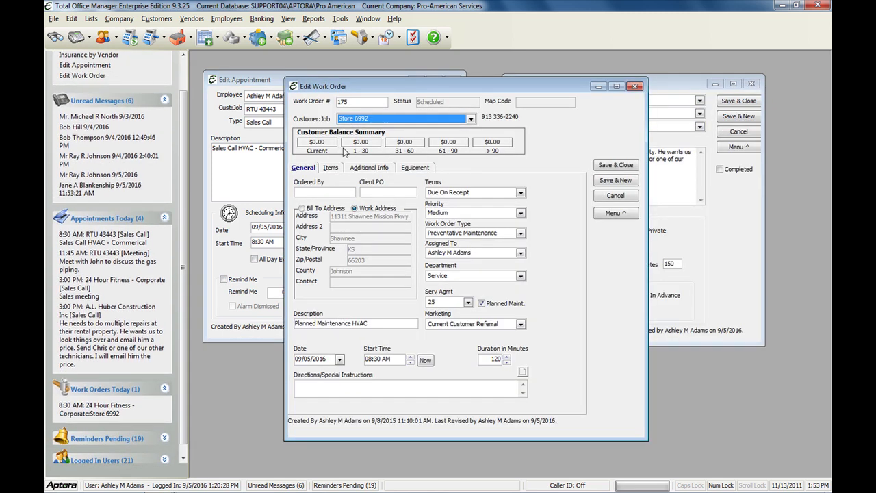
left_click_drag(377, 82, 340, 80)
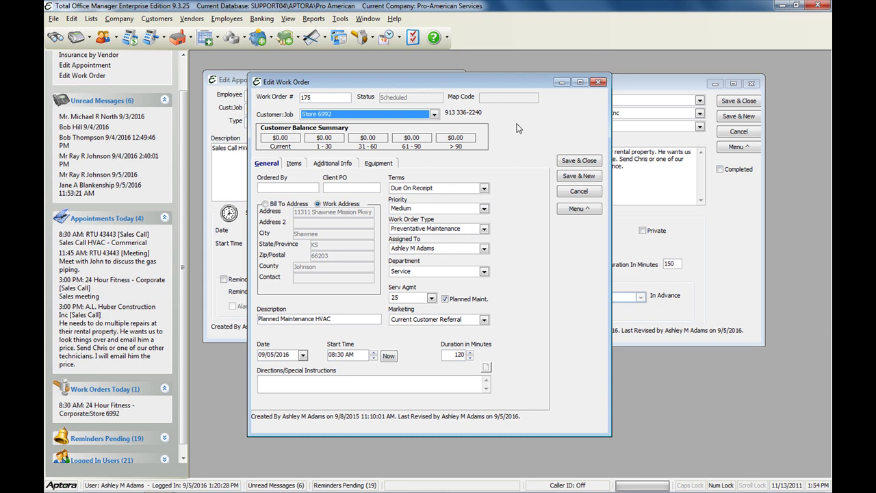
- Collapse the lists of today's appointments and unread messages
left_click_drag(182, 234, 188, 317)
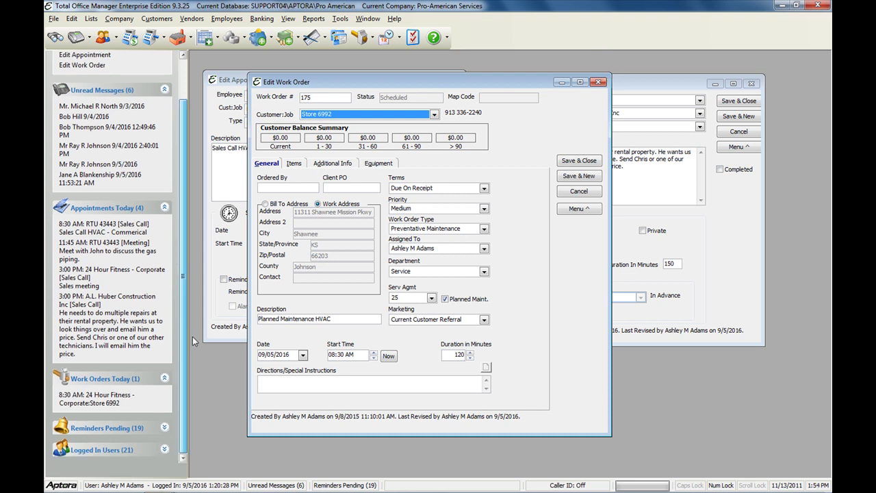
left_click(164, 207)
left_click(174, 138)
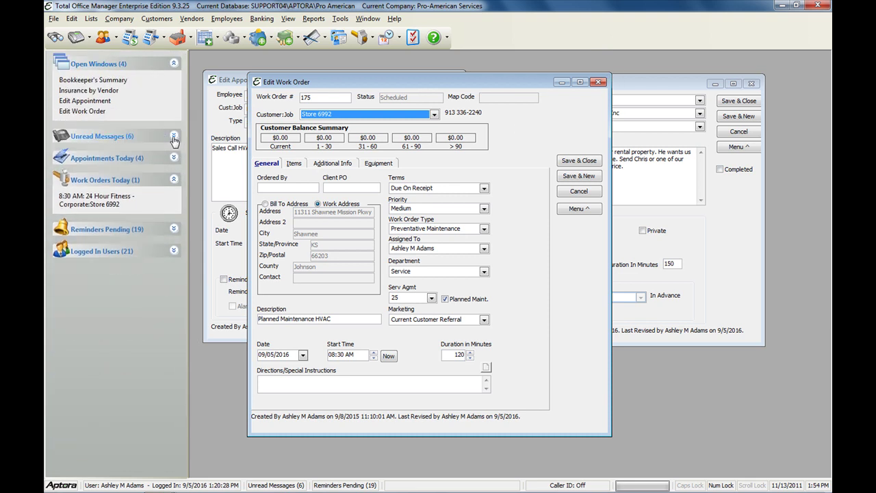
- Expand the pending reminders, open the 7/1/2015 Service Agreement Renewals reminder, and reposition and enlarge its window to show all its dates
left_click(175, 229)
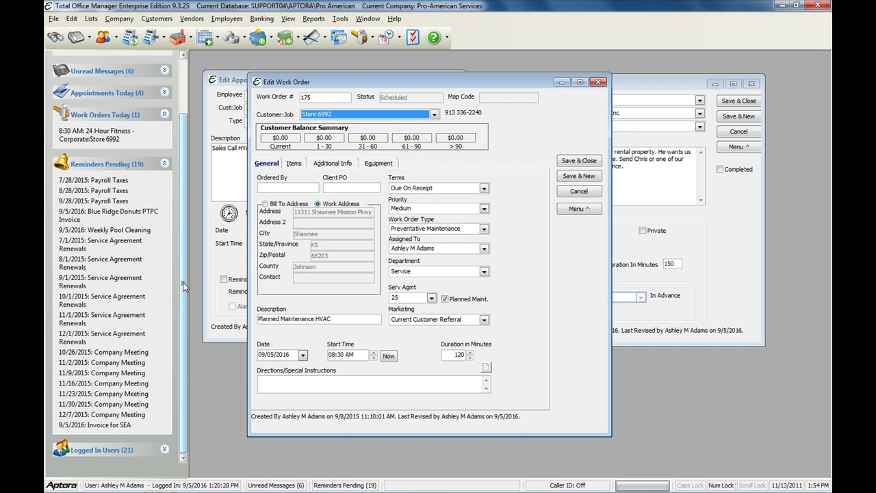
left_click(100, 244)
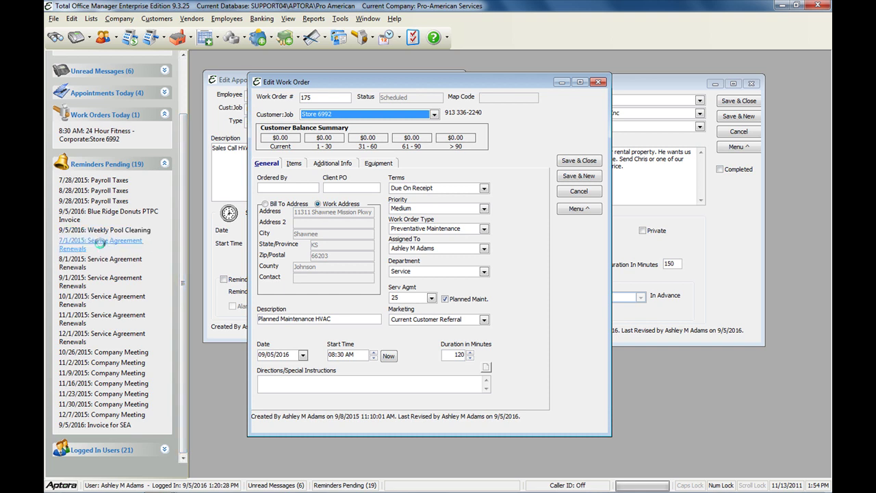
left_click_drag(457, 144, 344, 80)
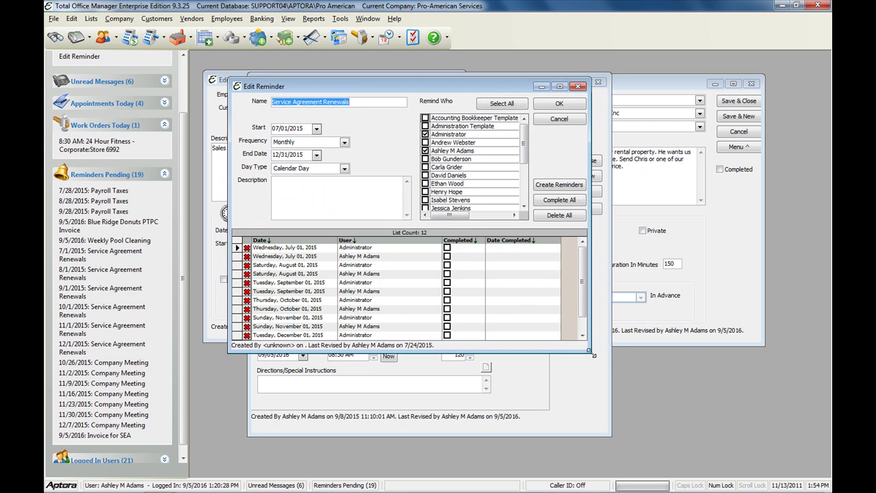
left_click_drag(594, 355, 606, 382)
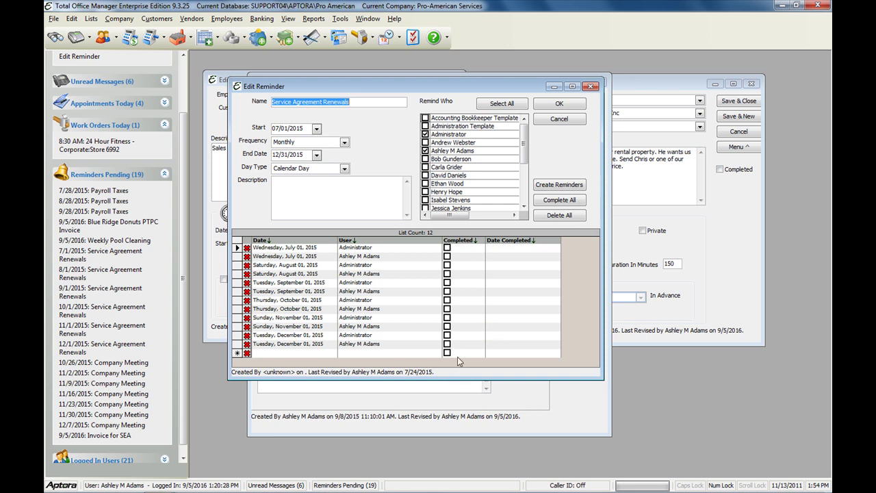
mouse_move(424, 489)
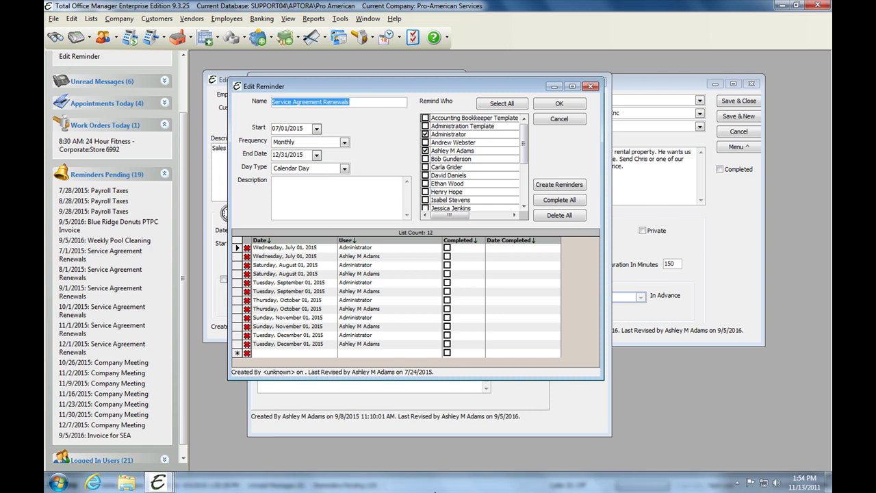
- Close the Service Agreement Renewals reminder and the Store 6992 work order, and collapse the pending reminders list
left_click(592, 86)
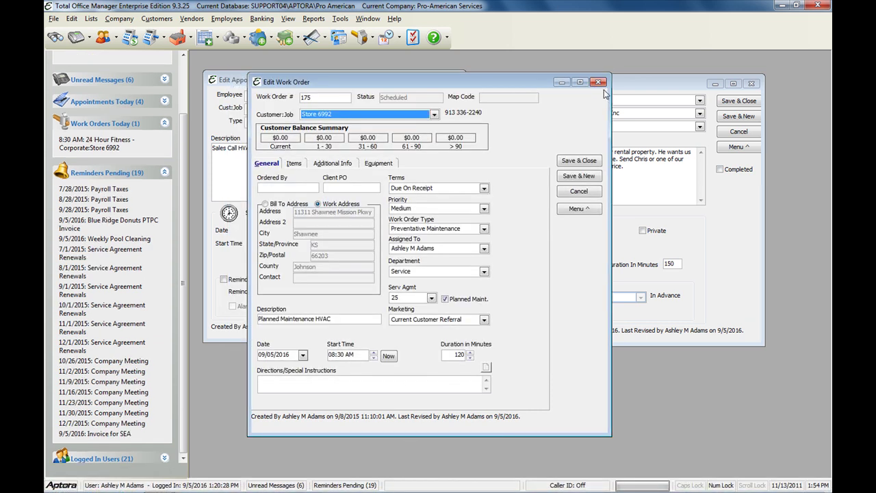
left_click(599, 83)
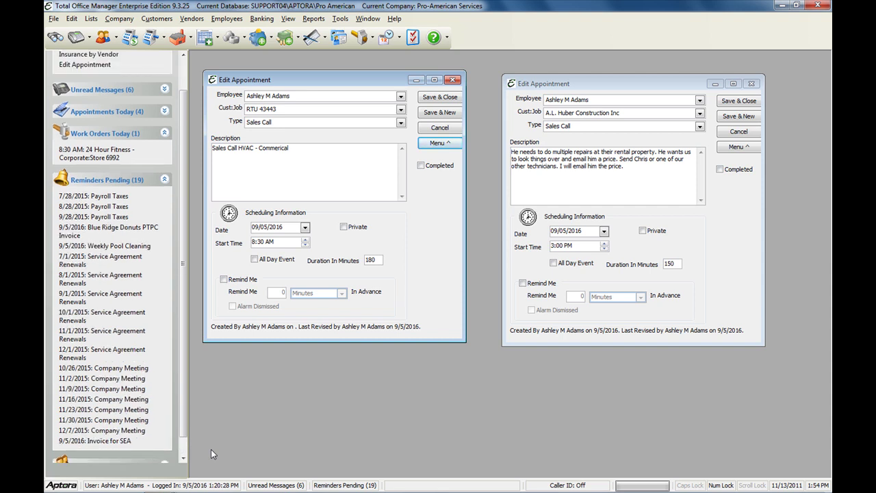
left_click(164, 183)
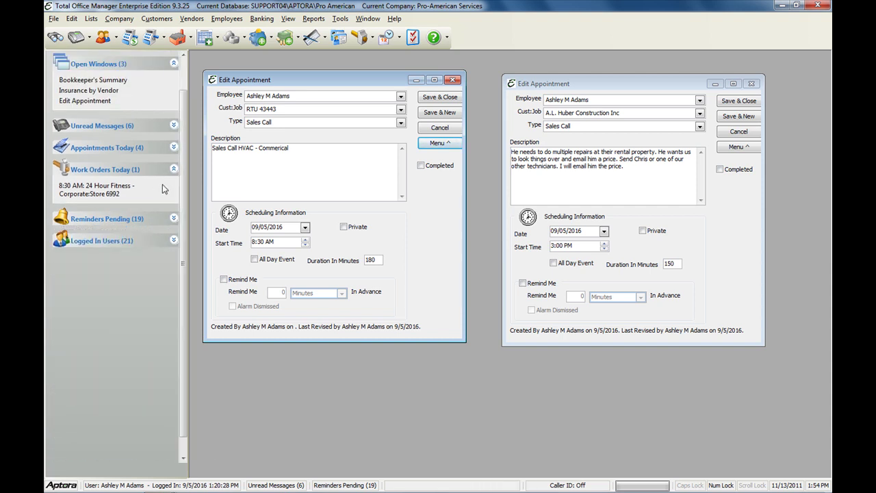
- Open the Administrator's audit entries from the list of logged-in users, and move and enlarge the audit window to fill the workspace
left_click(174, 241)
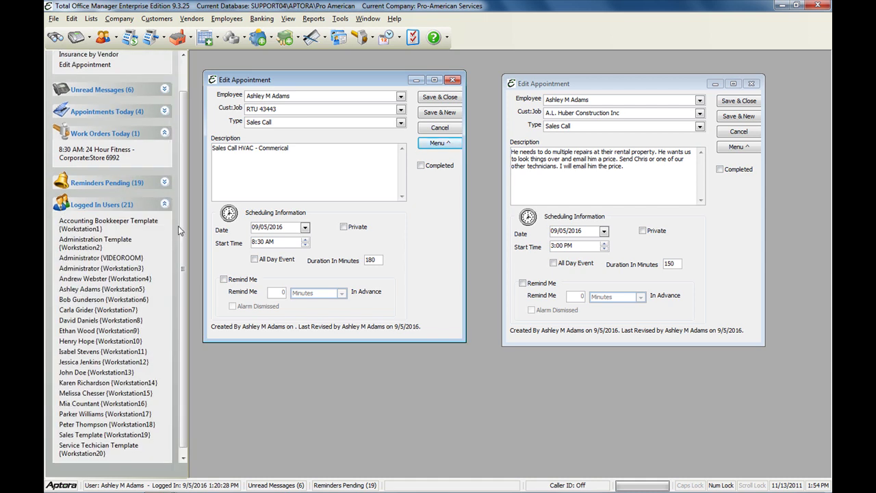
scroll(185, 226, "down", 1)
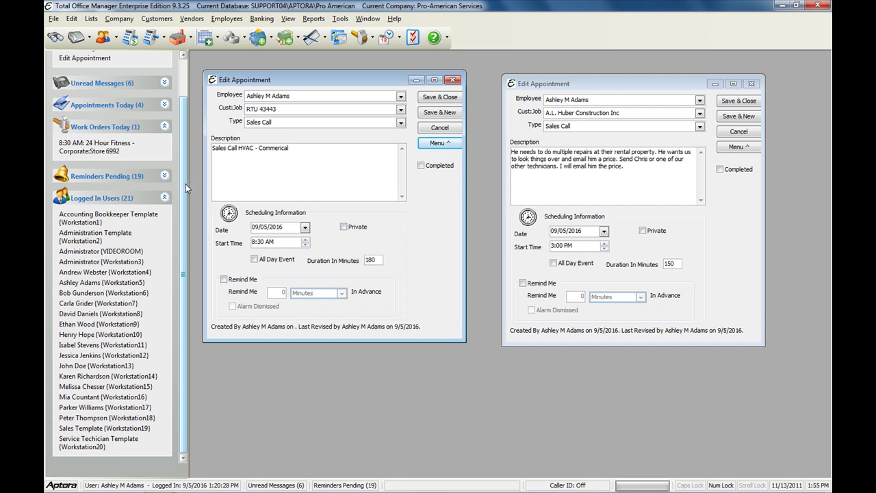
left_click(88, 254)
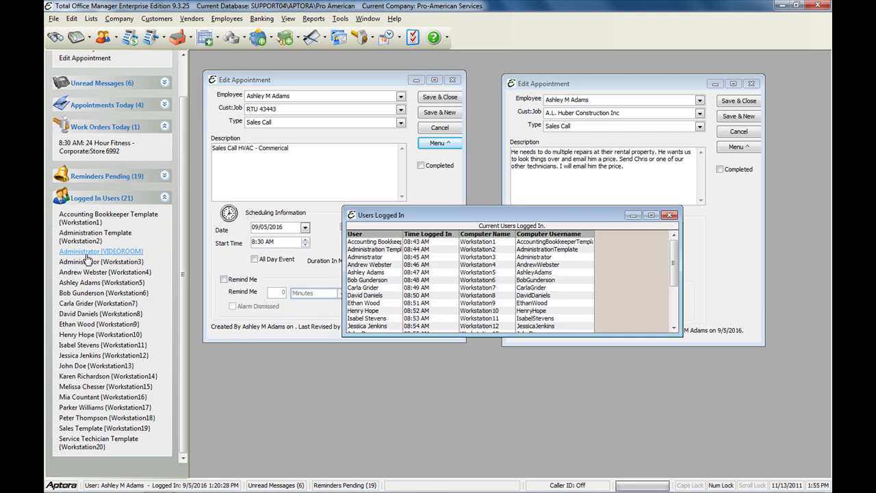
double_click(376, 257)
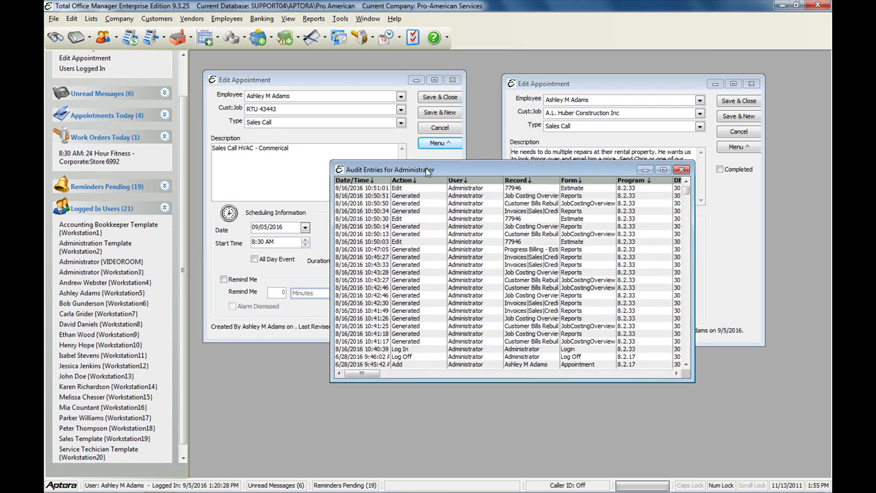
left_click_drag(426, 168, 288, 73)
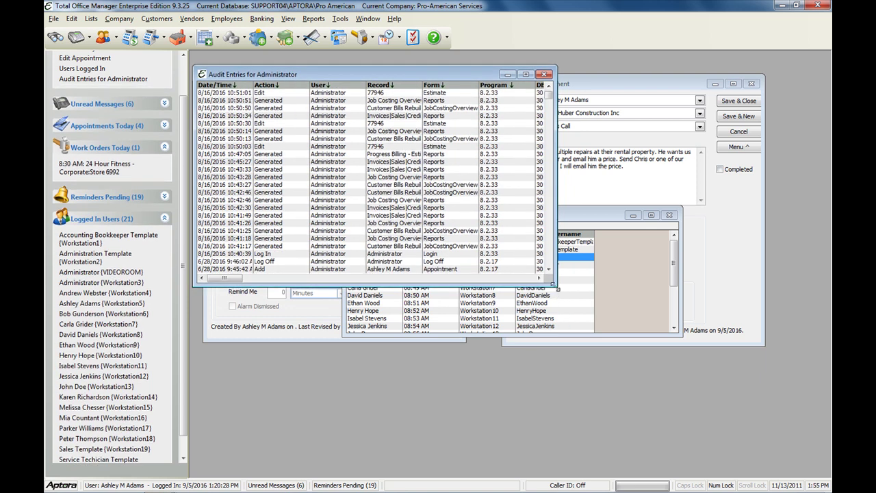
left_click_drag(556, 286, 813, 469)
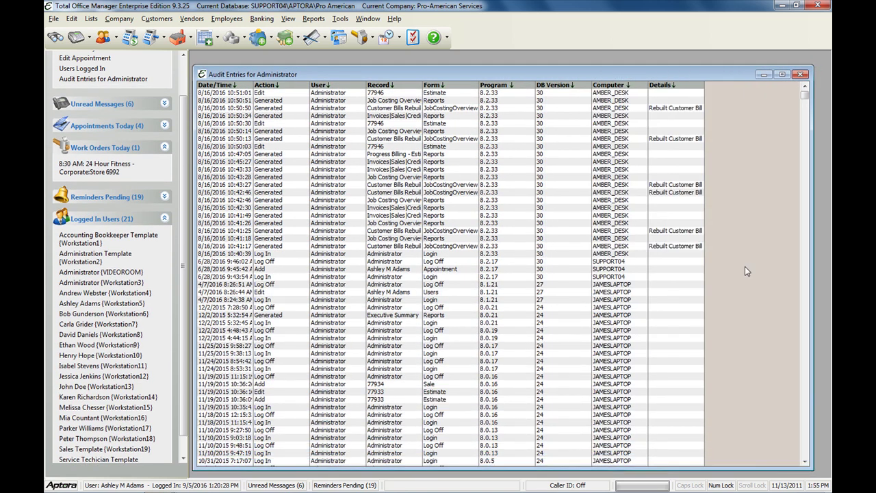
- Widen the Details, Form and Record columns of the Administrator's audit entries
left_click_drag(705, 84, 787, 84)
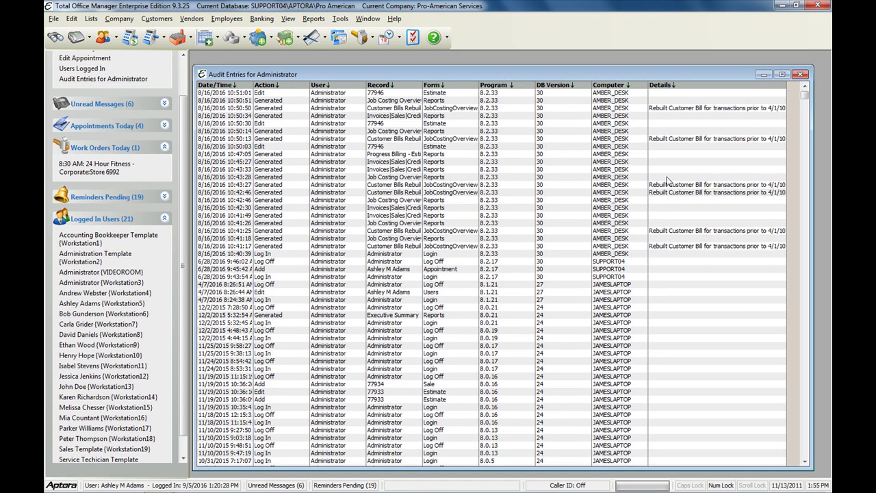
left_click(519, 254)
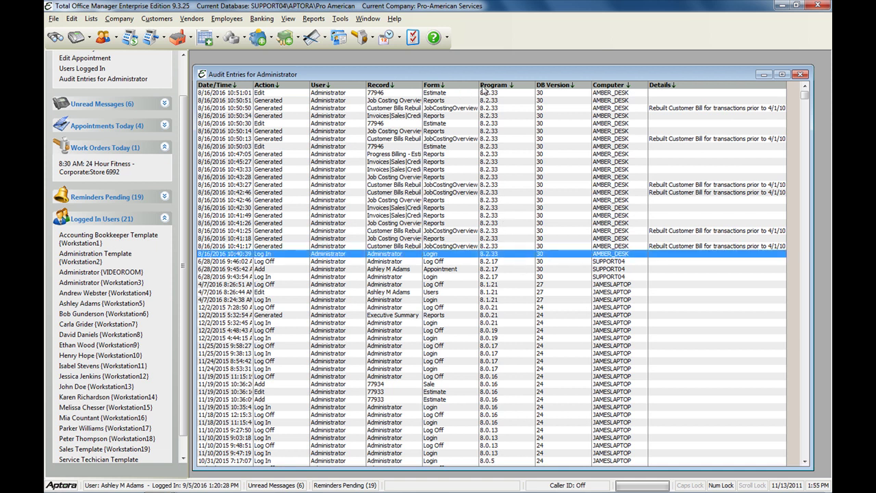
left_click_drag(479, 84, 498, 84)
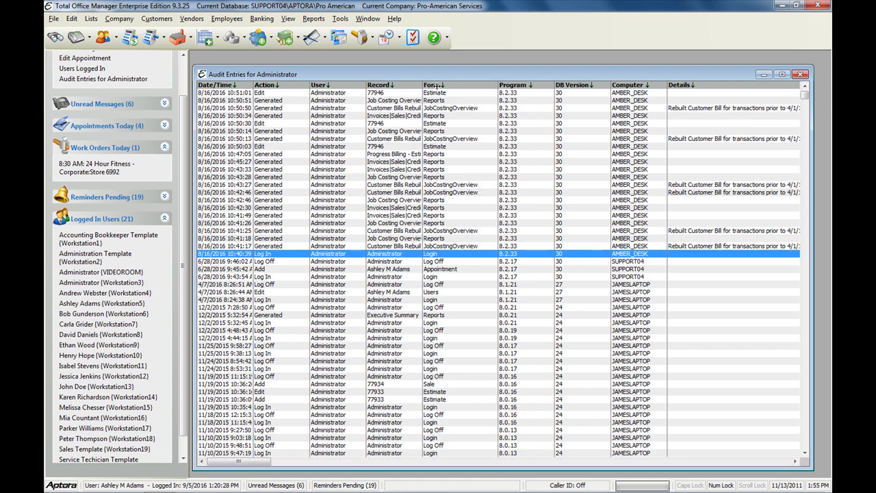
left_click_drag(422, 84, 437, 85)
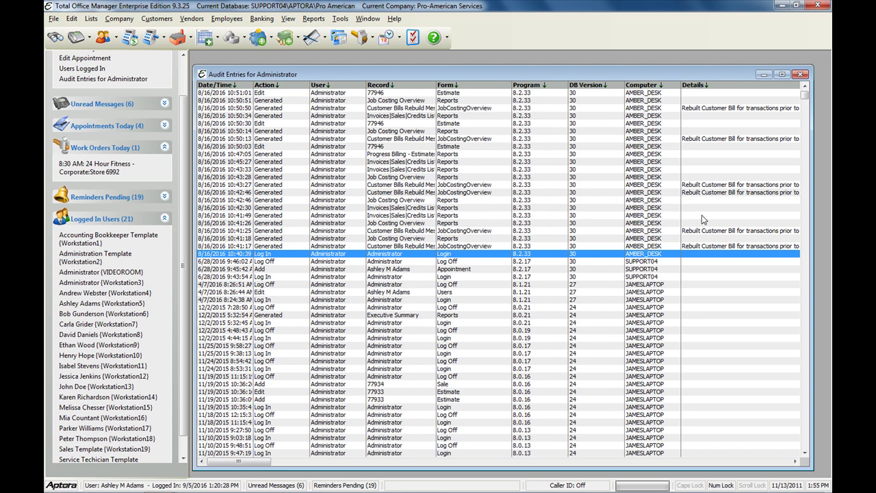
- Examine the Administrator's older audit entries, including the back-dated ones, and close the audit and logged-in users windows
left_click(721, 225)
scroll(719, 227, "down", 7)
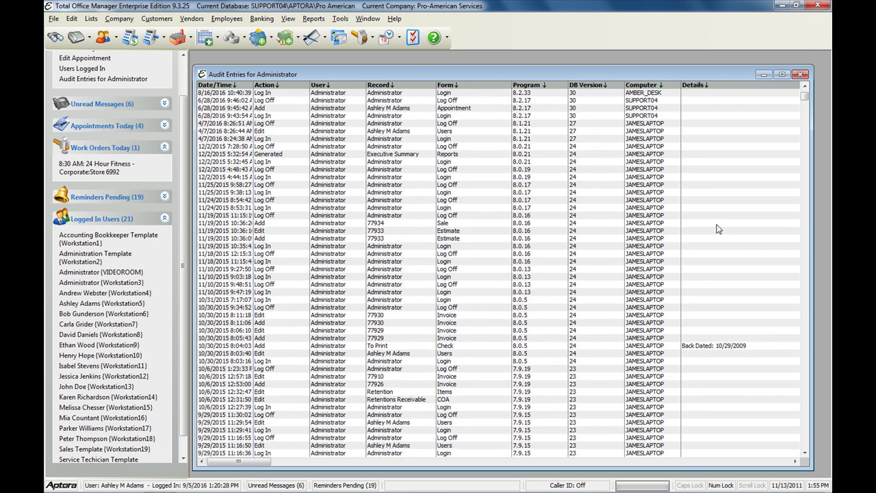
scroll(719, 232, "down", 4)
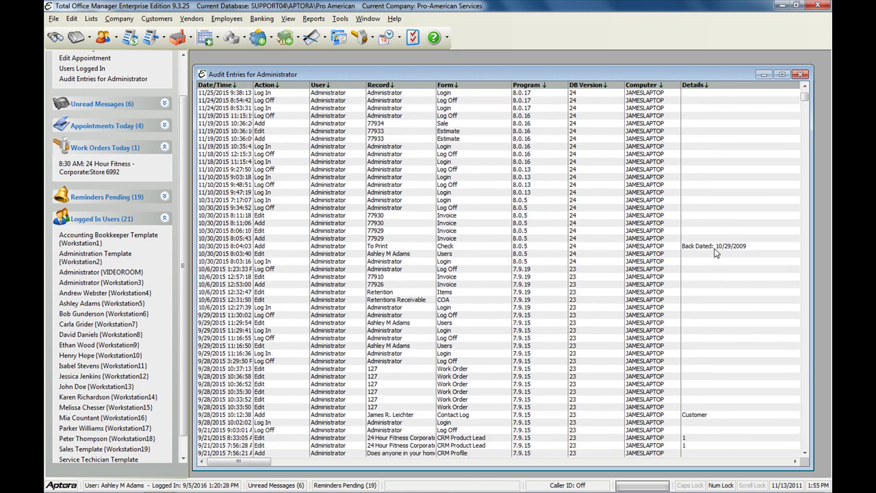
left_click(716, 250)
scroll(716, 250, "down", 9)
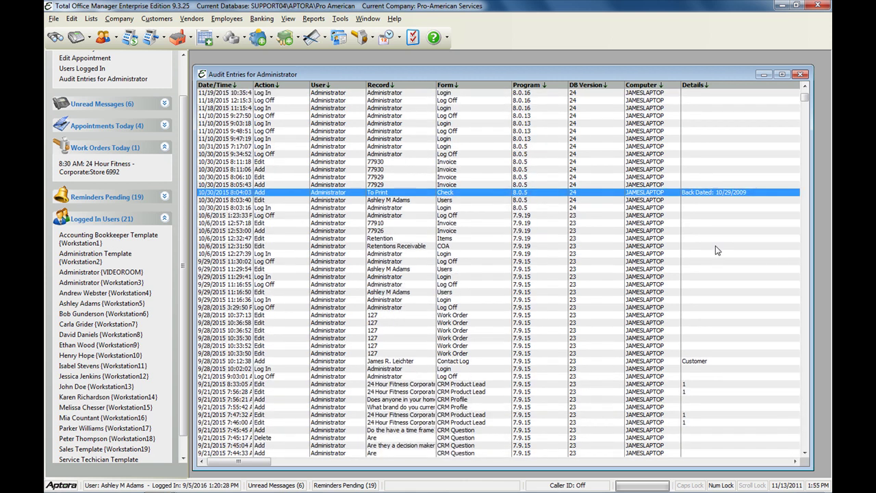
scroll(715, 248, "down", 8)
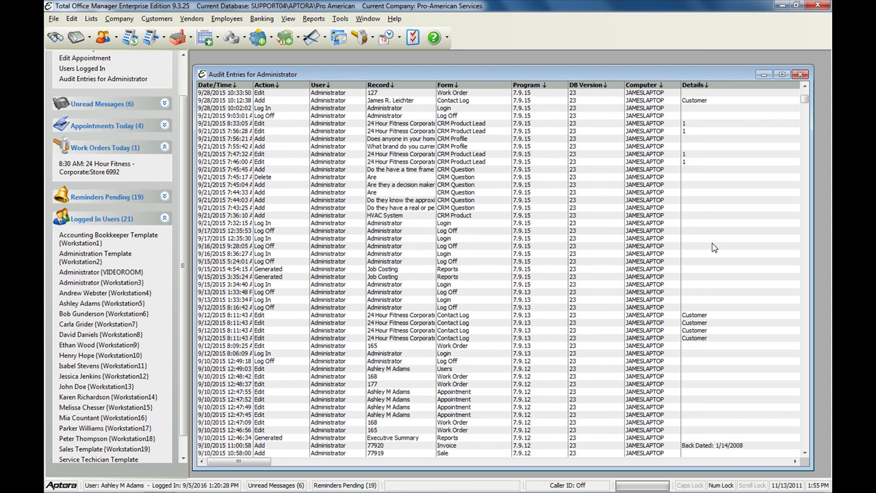
scroll(717, 255, "down", 5)
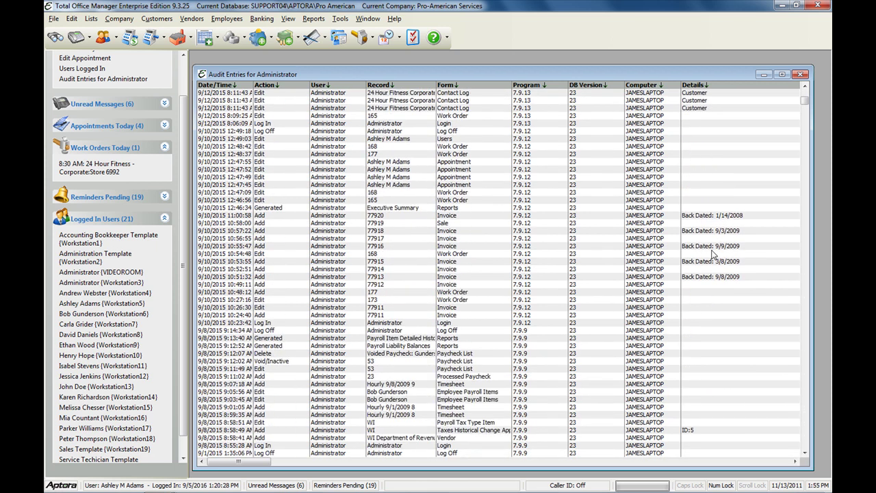
scroll(708, 256, "down", 4)
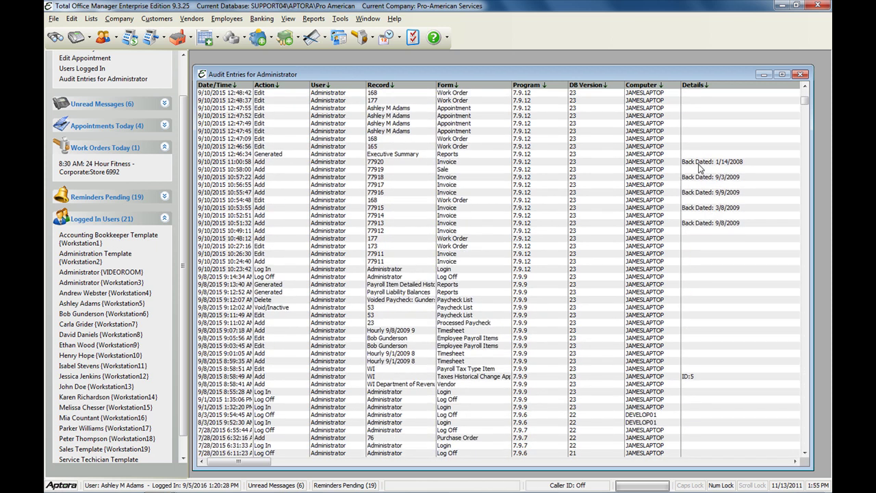
left_click(801, 74)
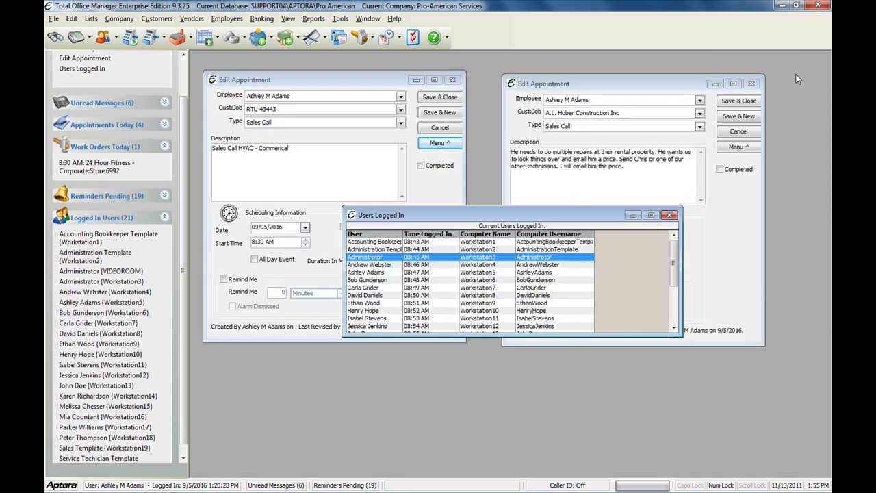
left_click(670, 215)
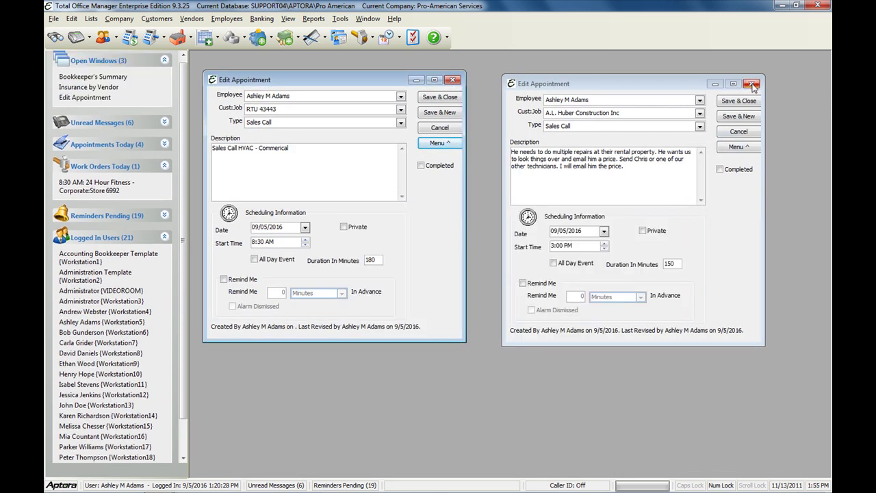
- Close the A.L. Huber Construction and RTU 43443 appointments without saving changes, and hide the sidebar that lists open windows and messages
left_click(751, 83)
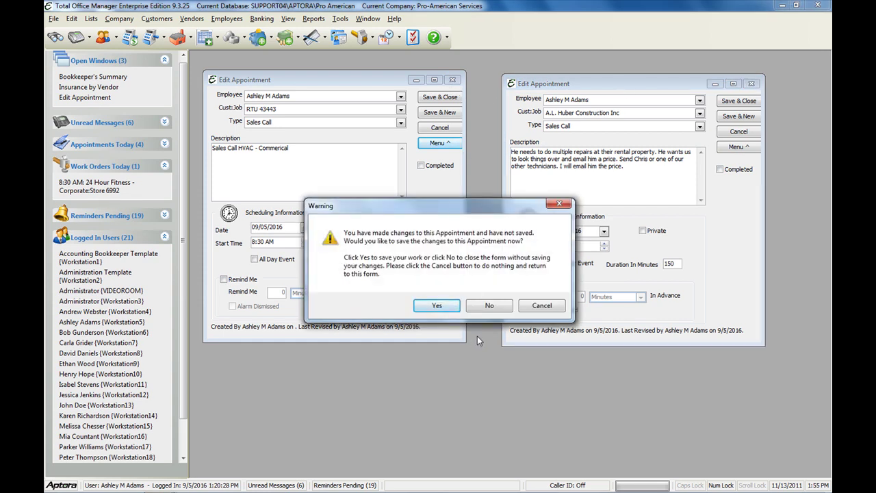
left_click(486, 306)
left_click(452, 79)
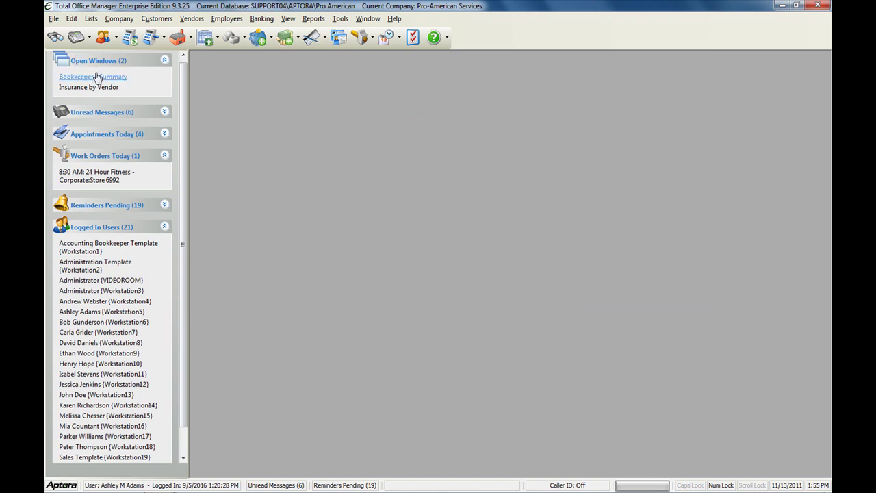
left_click(288, 19)
left_click(300, 46)
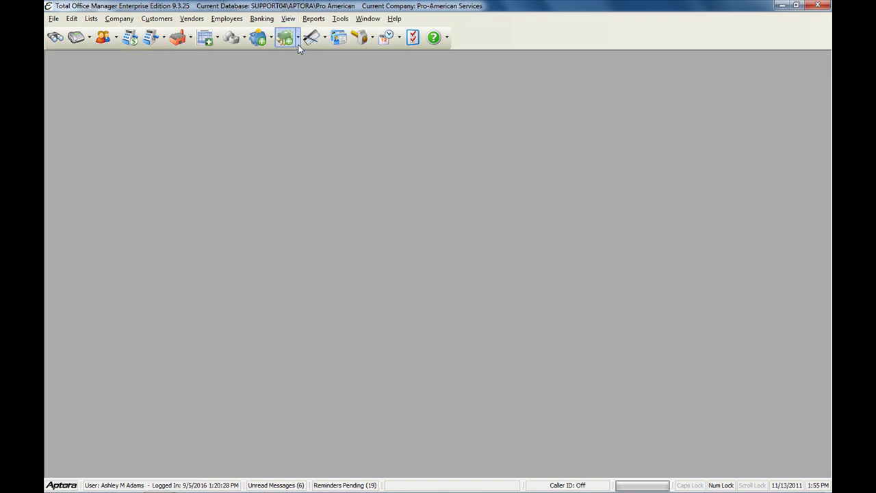
- Open the company's Phone Monitor and load the caller activity records into it
left_click(114, 21)
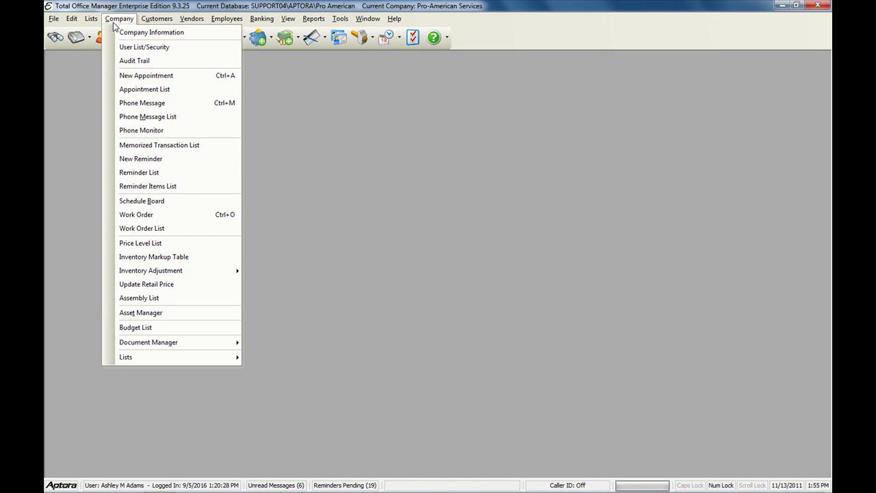
left_click(156, 131)
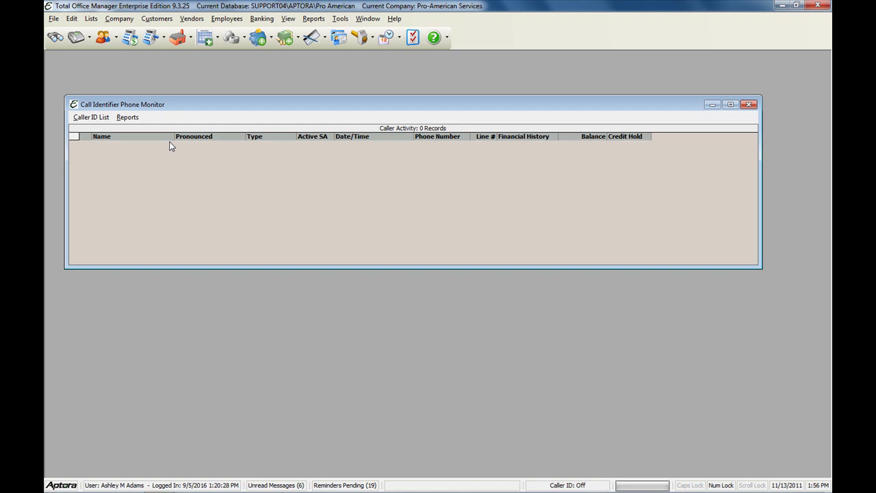
key("alt")
key("alt")
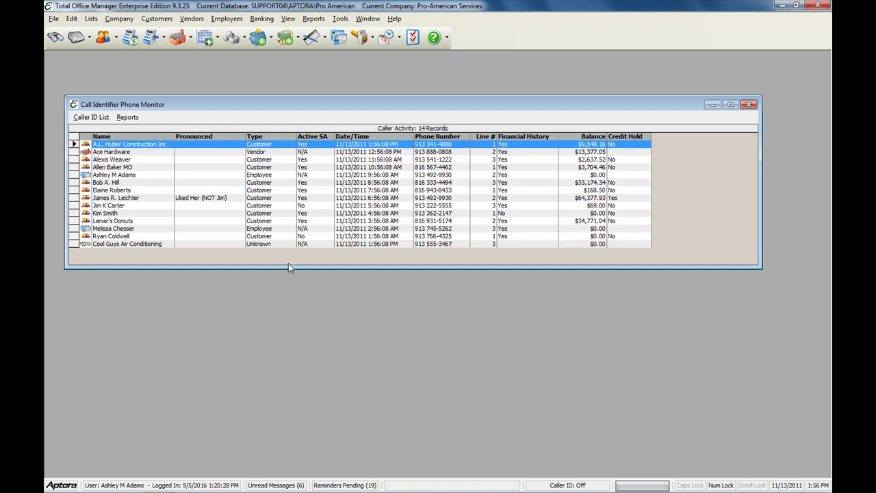
- Reposition the Phone Monitor window and select the customer call whose account is on credit hold
left_click(255, 207)
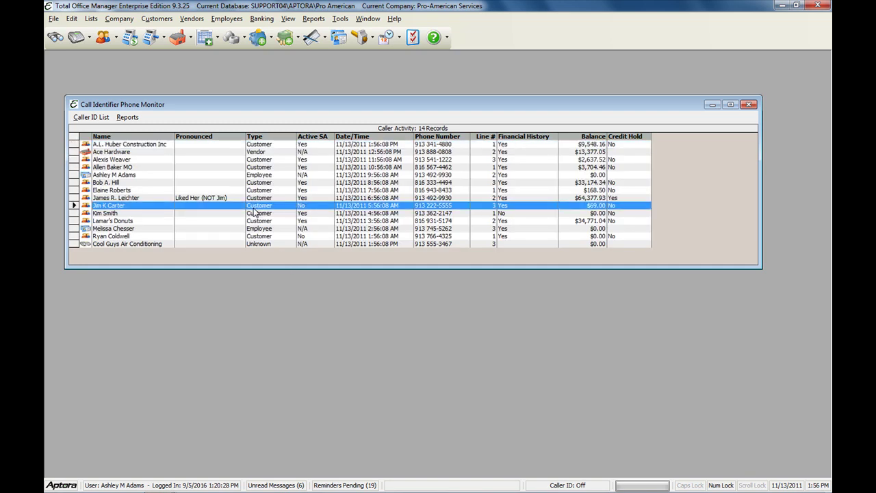
left_click_drag(191, 106, 182, 94)
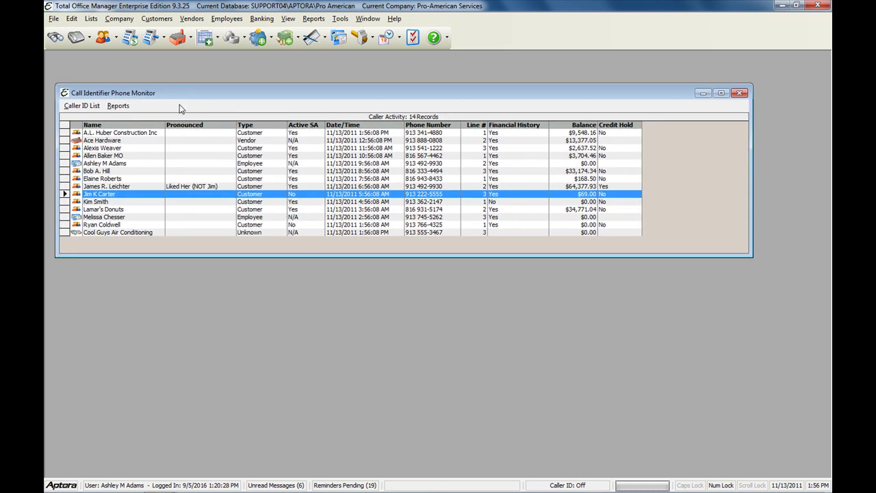
left_click(104, 188)
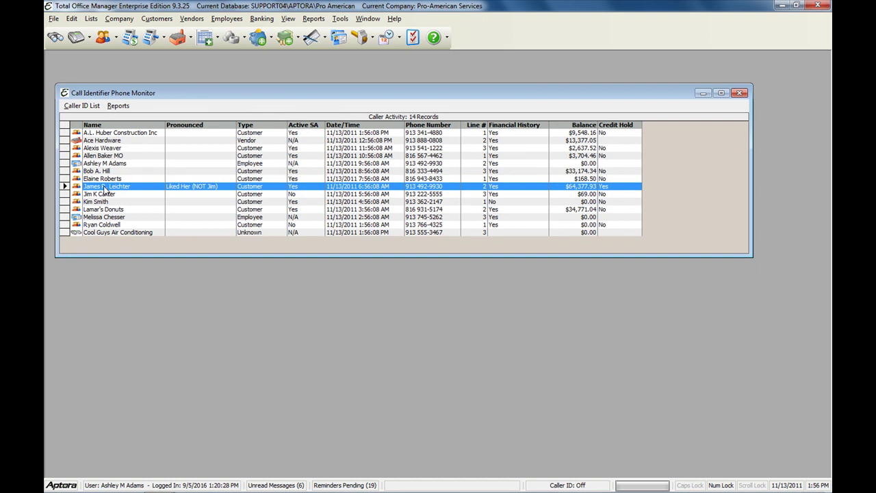
- Compare the customer, vendor and employee calls in the Phone Monitor, and widen the Financial History column
left_click(121, 134)
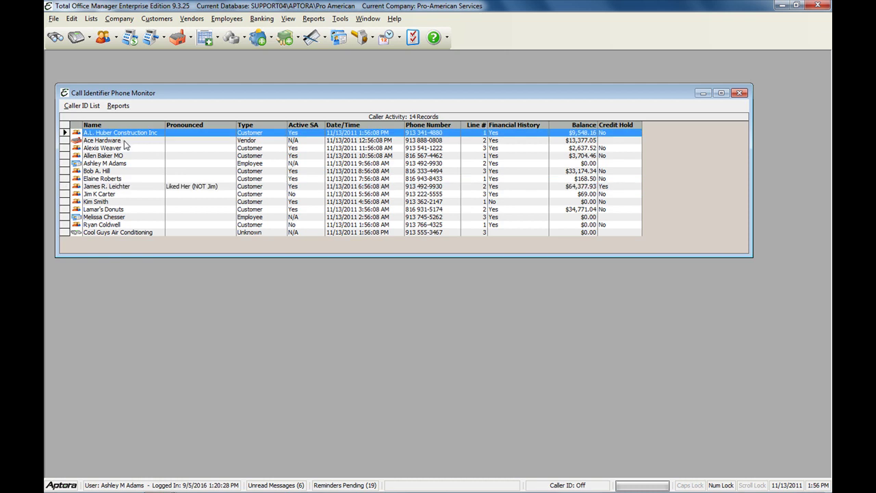
left_click(252, 142)
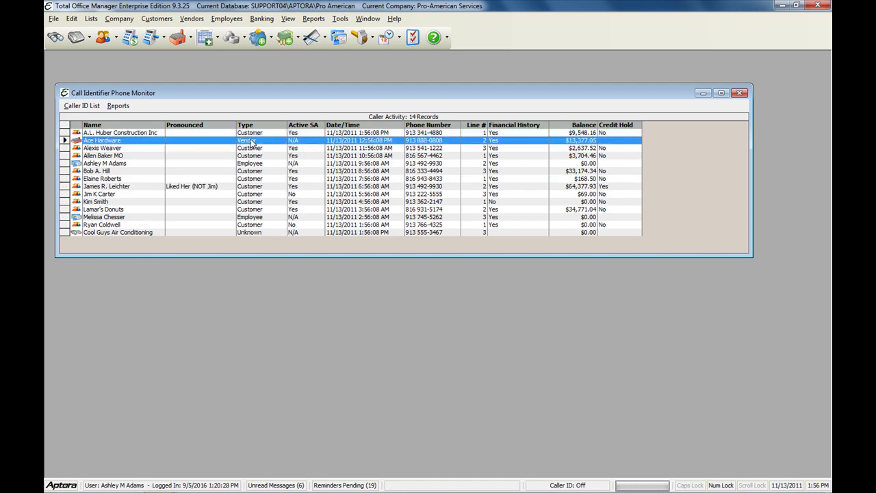
left_click(253, 165)
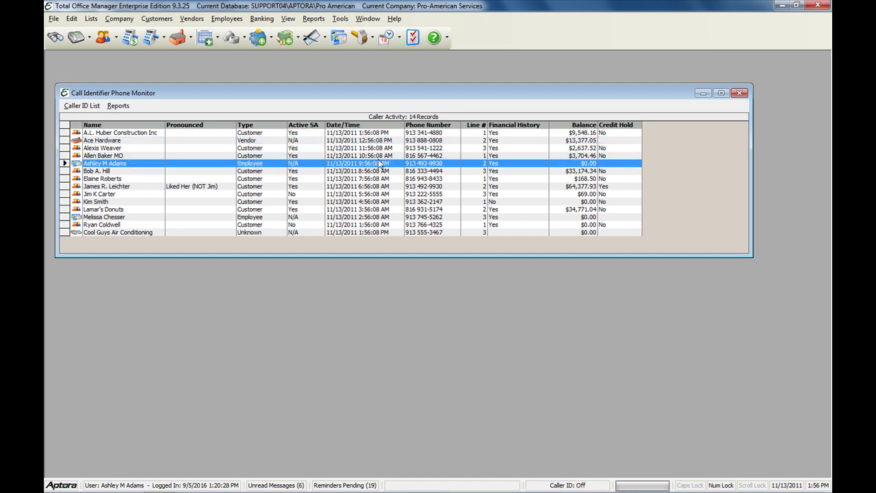
left_click(495, 139)
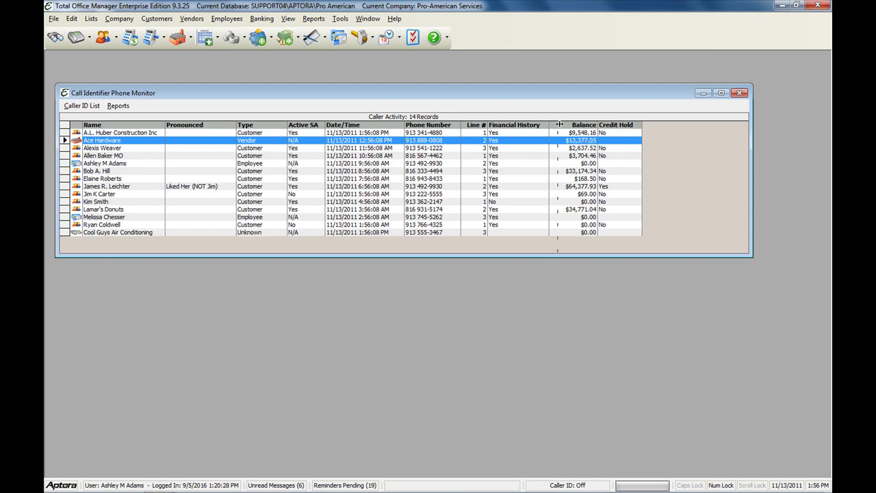
left_click_drag(559, 124, 566, 125)
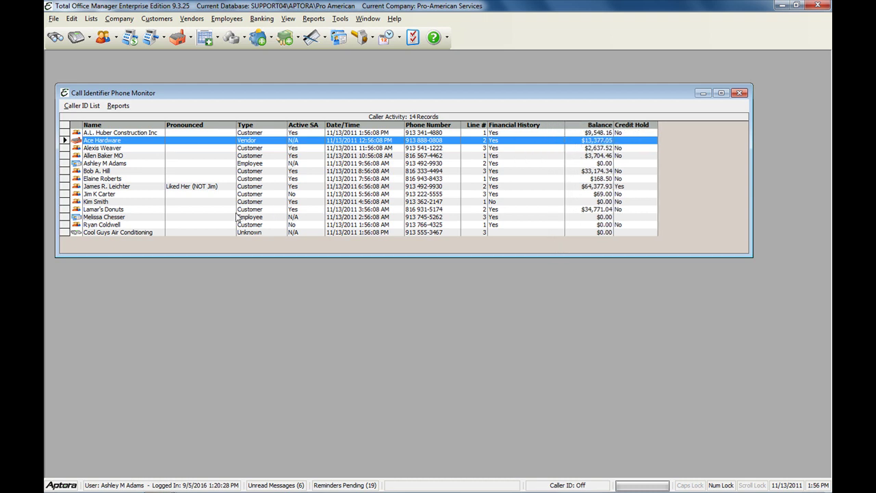
- Open the history of the credit-hold customer from the Phone Monitor and dismiss the credit hold notice
left_click(102, 187)
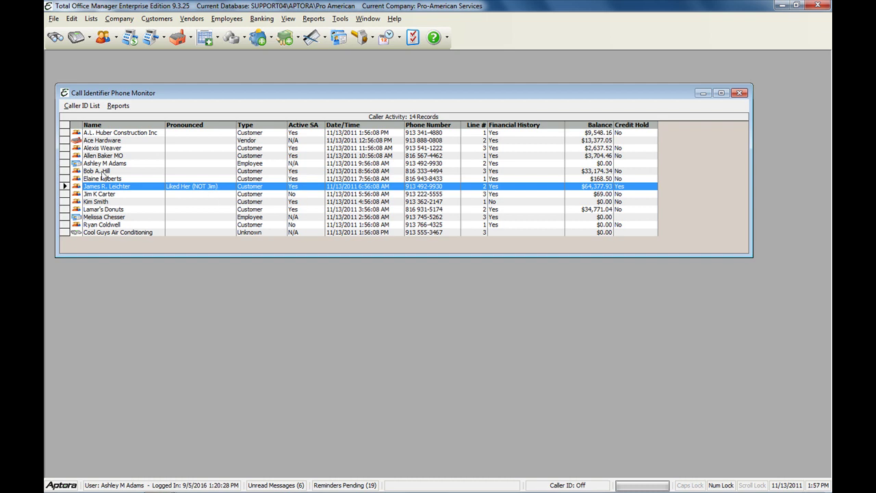
right_click(96, 189)
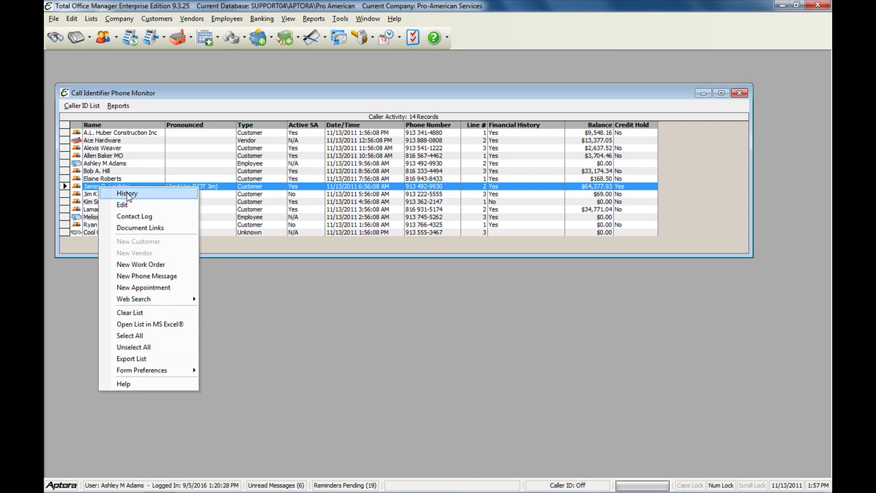
left_click(127, 195)
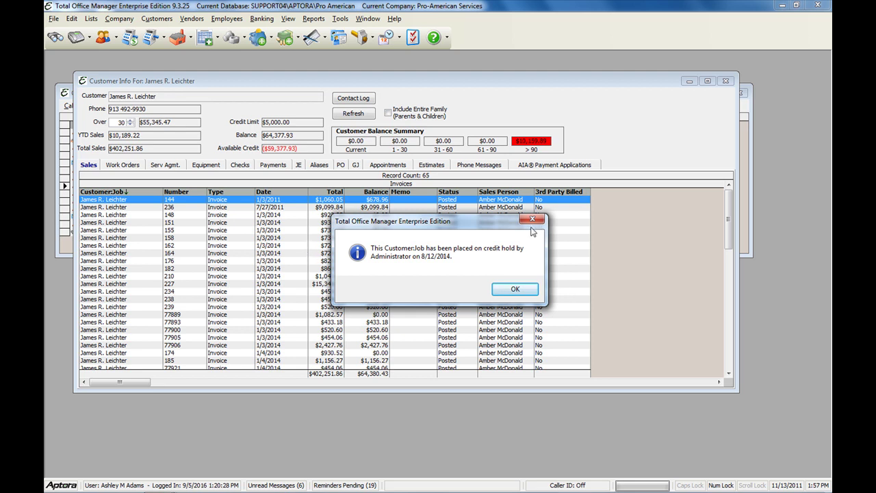
left_click_drag(471, 225, 469, 208)
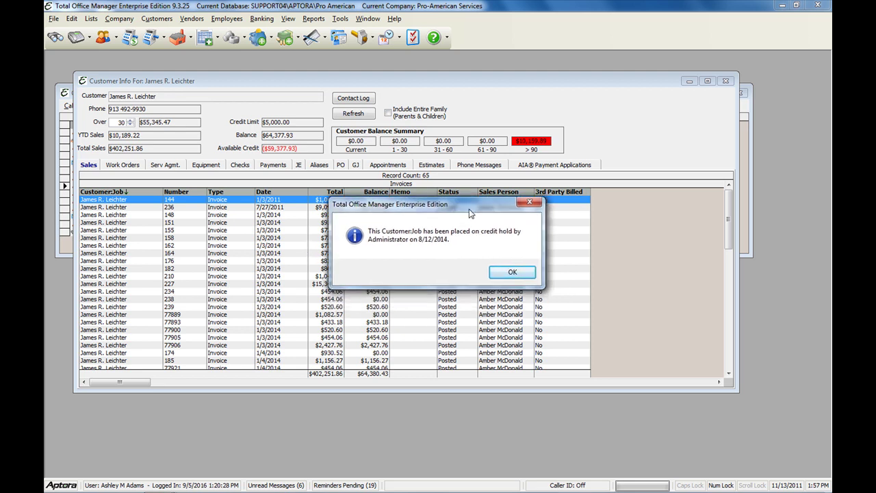
left_click(513, 273)
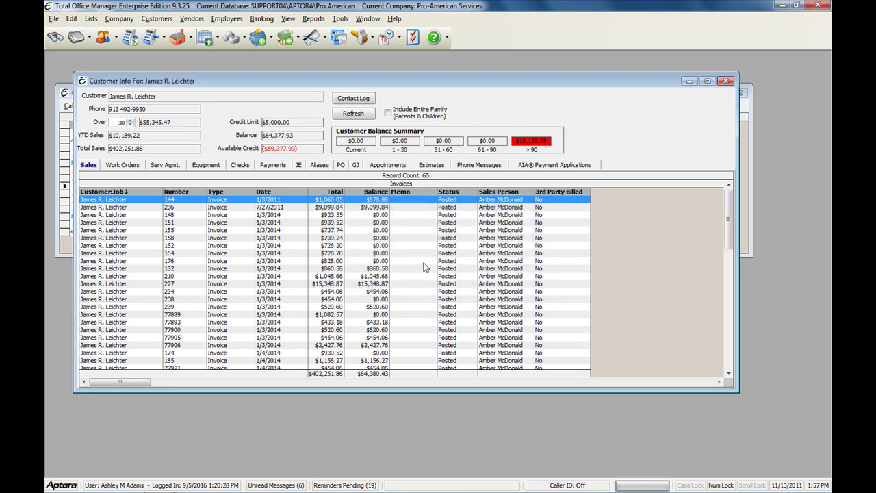
- Look through several invoices in the customer's sales history
left_click(114, 209)
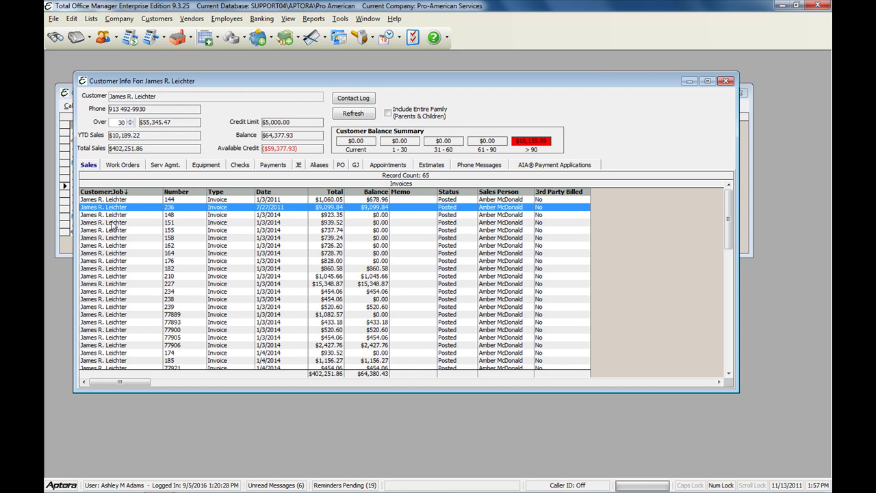
left_click(113, 226)
left_click(129, 260)
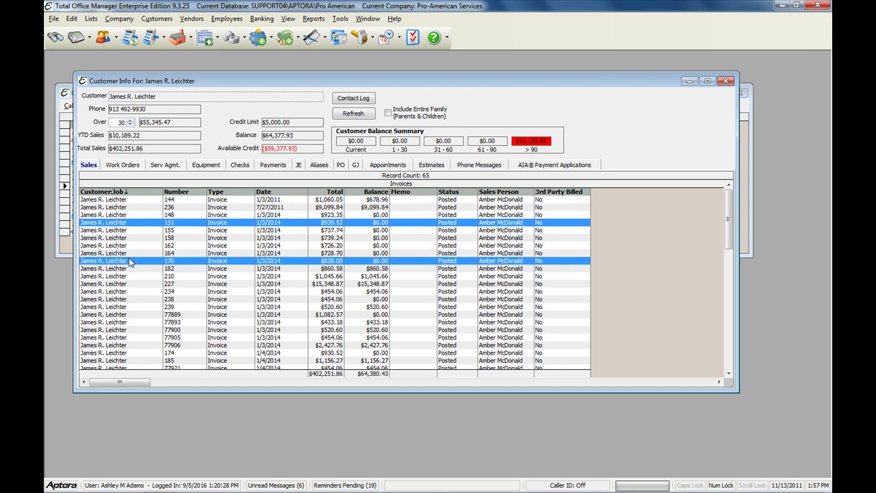
left_click(121, 302)
left_click(107, 200)
- Review the customer's work orders, service agreements and equipment list
left_click(124, 165)
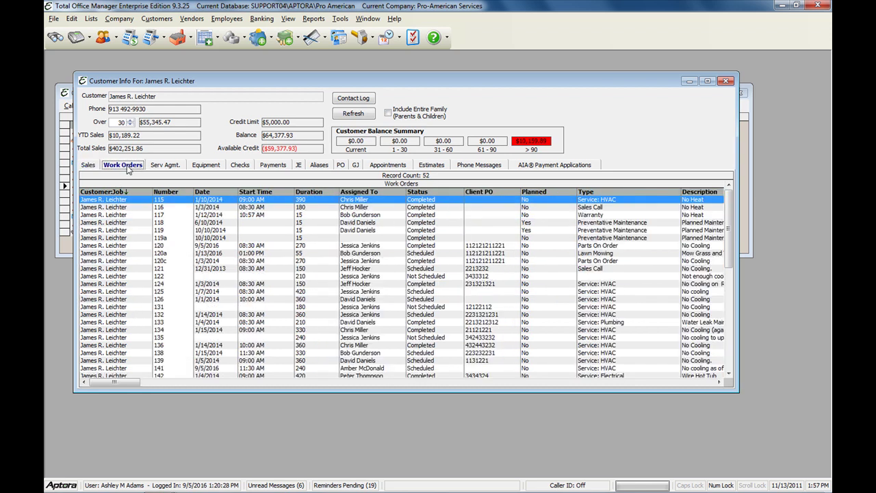
left_click(166, 165)
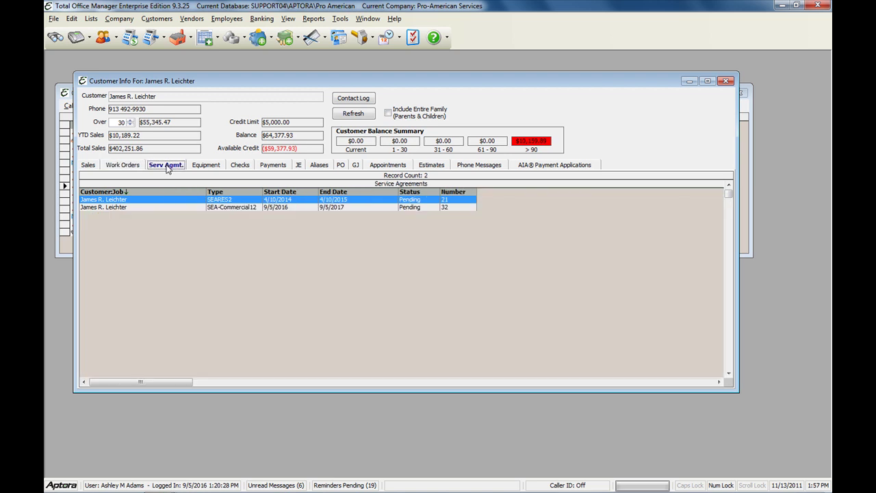
left_click(209, 167)
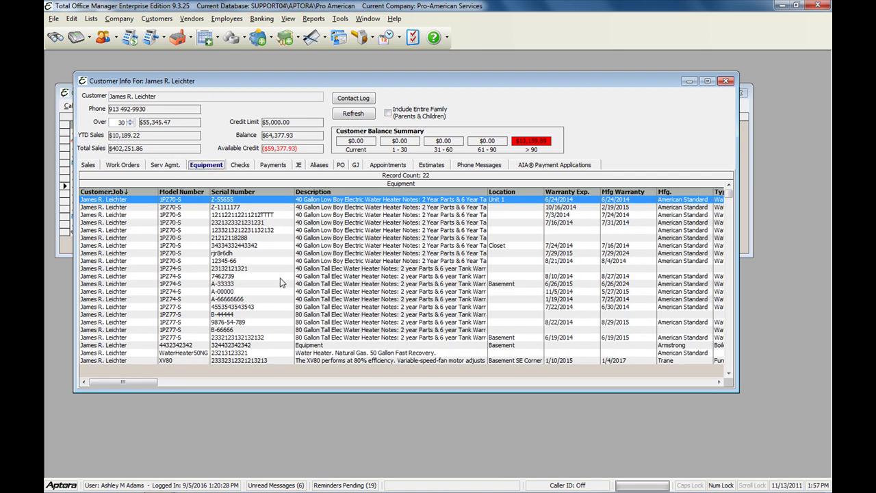
- From the XV80 furnace record, web search by manufacturer and model number, view Trane's XV80 gas furnace page, and close the browser
double_click(165, 360)
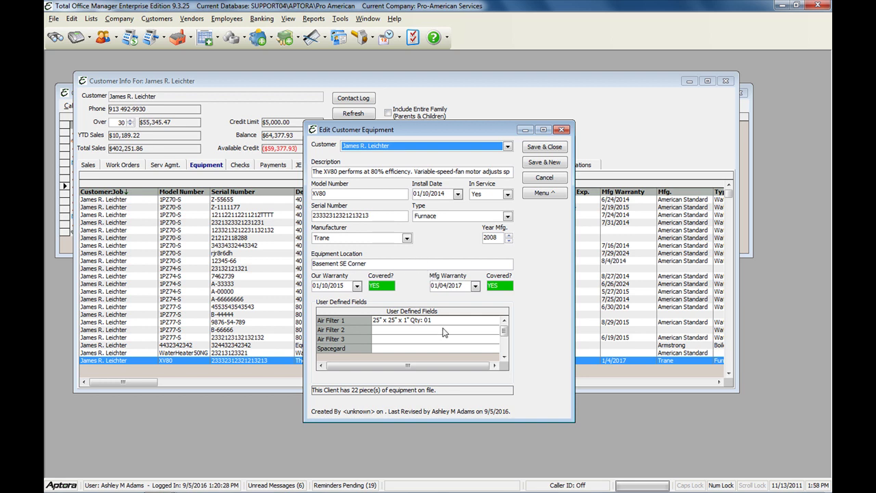
left_click(543, 193)
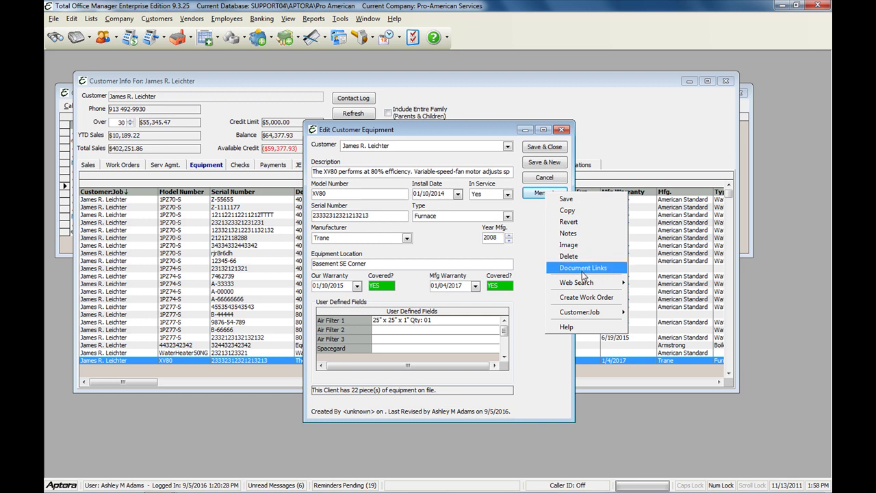
mouse_move(581, 285)
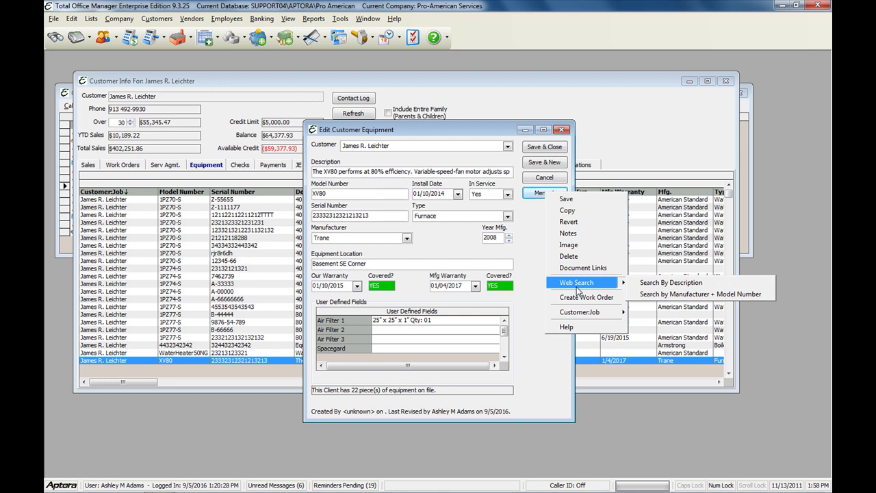
left_click(676, 294)
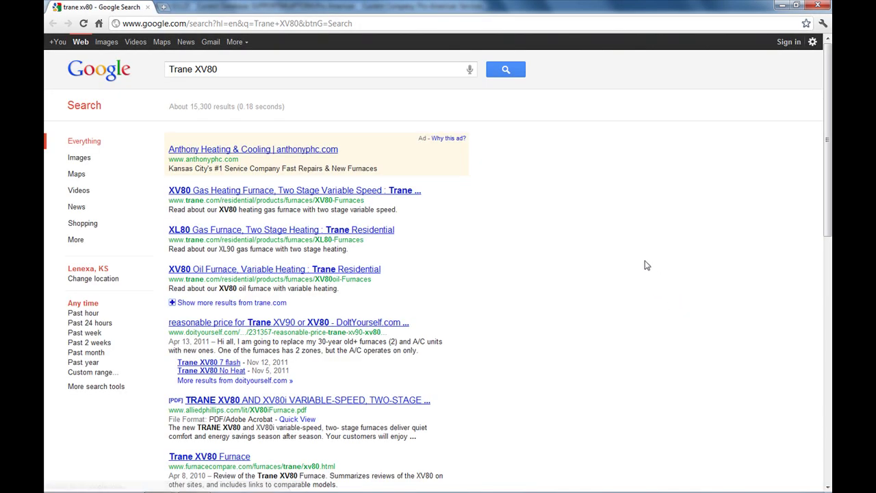
left_click(232, 195)
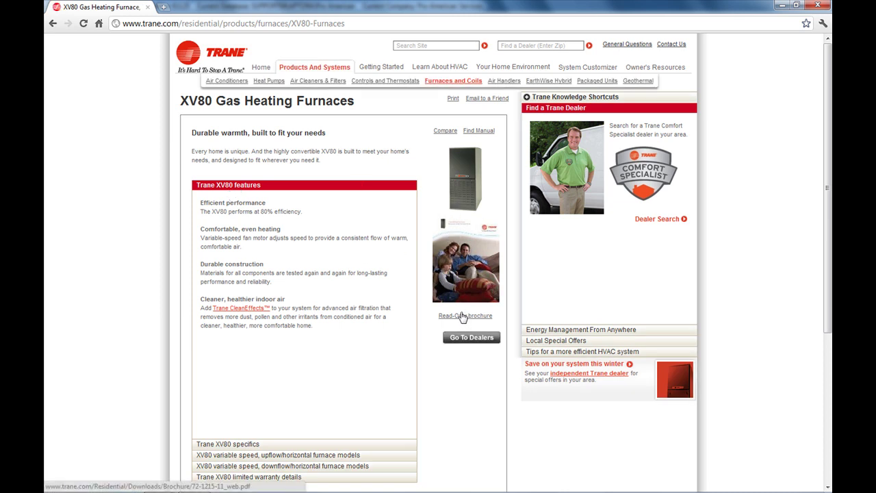
left_click(819, 6)
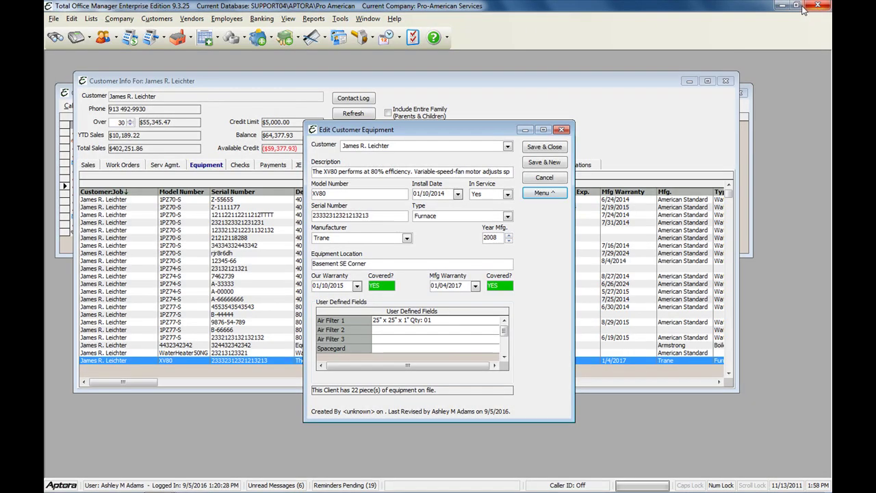
- Check the further actions available for the XV80 equipment record and close the record without changes
left_click(544, 193)
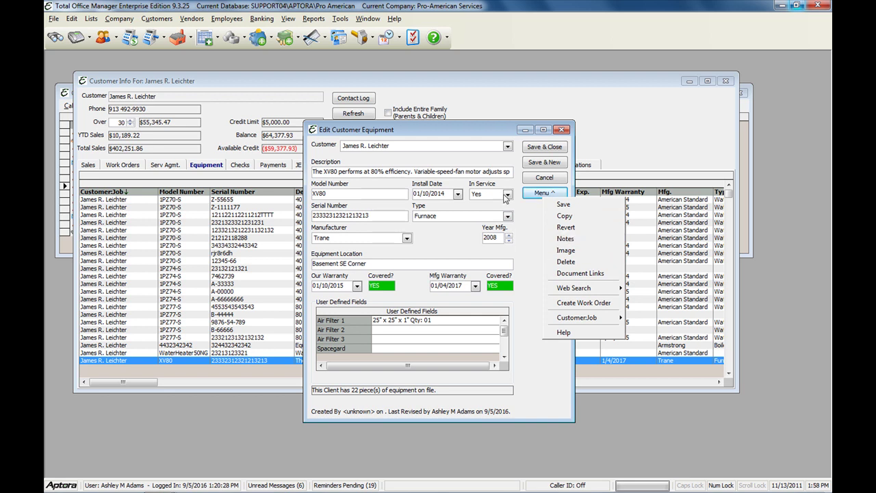
left_click(527, 121)
left_click(562, 130)
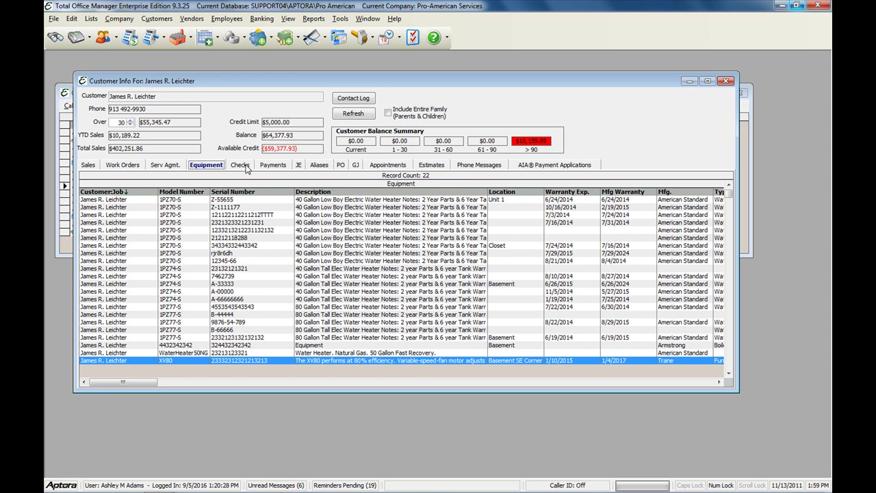
- Examine the customer's payment dated 7/10/2014 from the payment history and close it
left_click(274, 166)
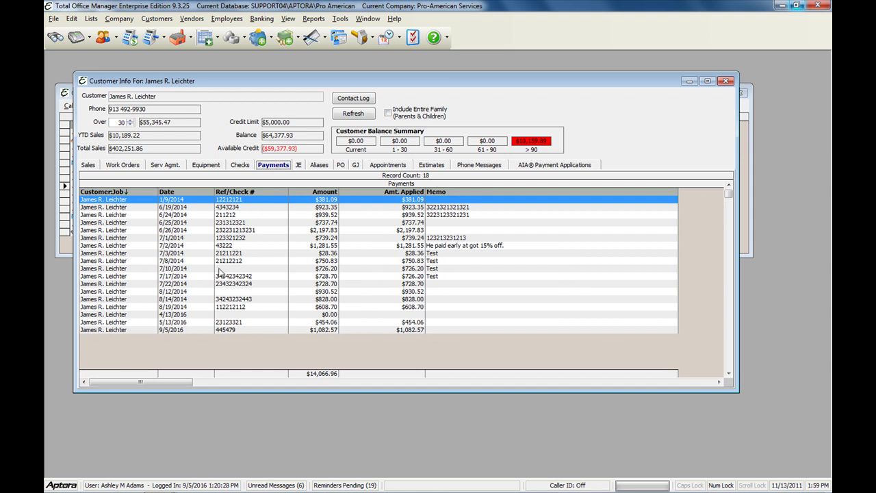
double_click(166, 269)
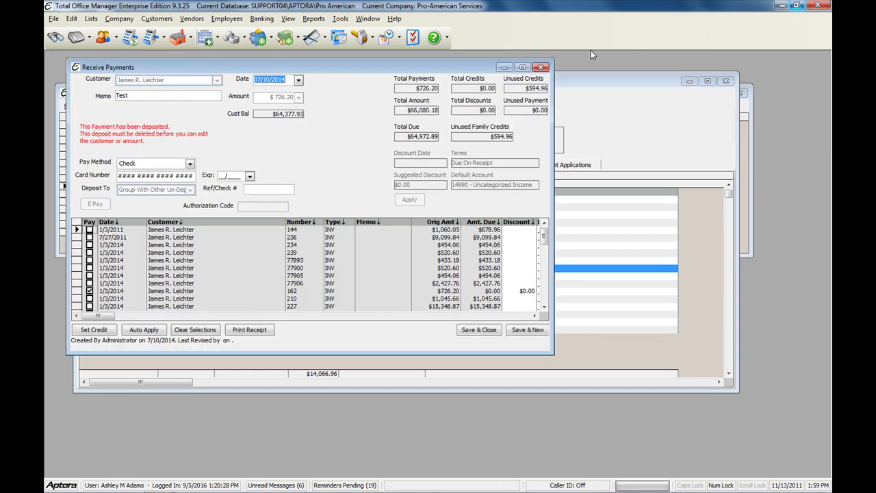
left_click(541, 67)
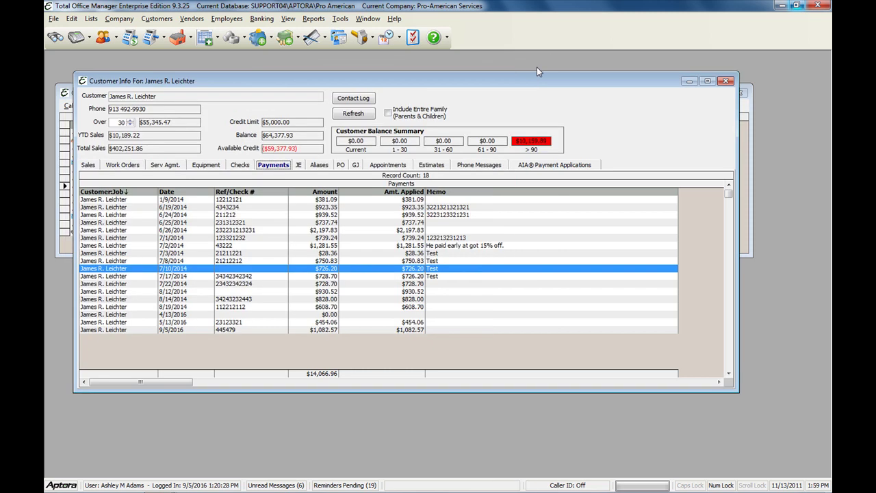
- Review the customer's journal entries and item aliases
left_click(299, 165)
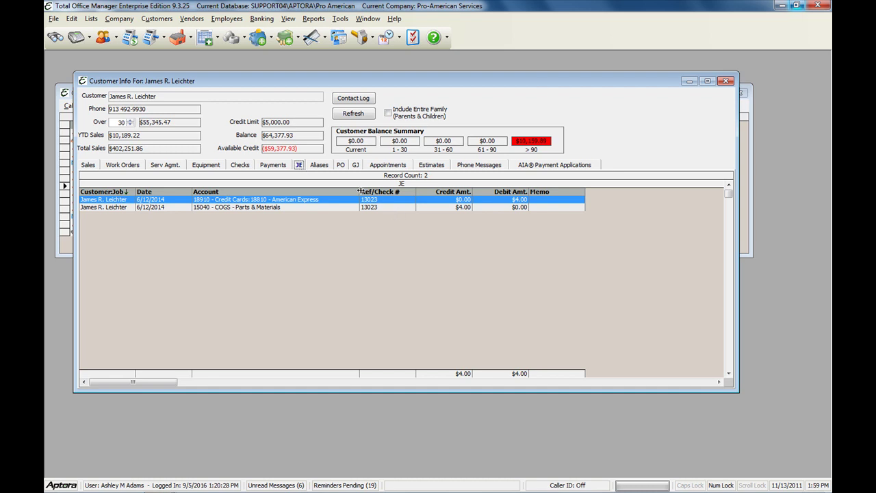
left_click_drag(359, 191, 428, 191)
left_click(318, 167)
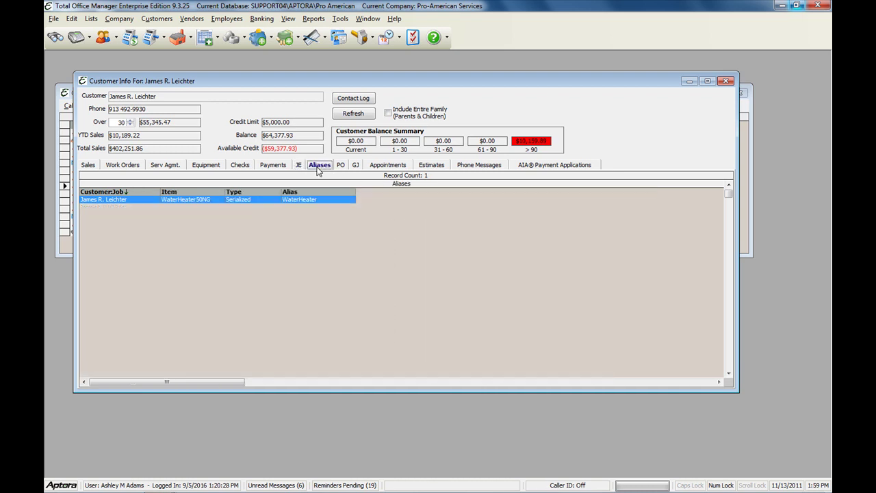
- Examine the customer's purchase order dated 7/10/2014 for item 1PZ70-S and close it without changes
left_click(341, 167)
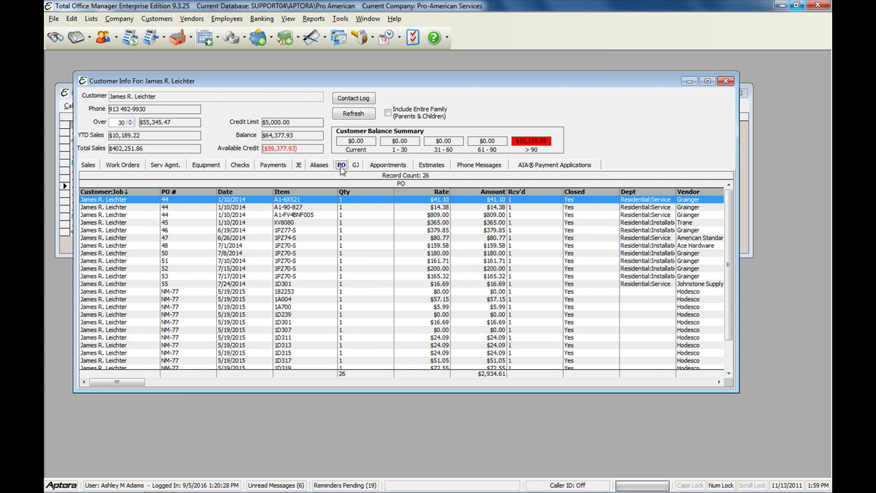
double_click(238, 263)
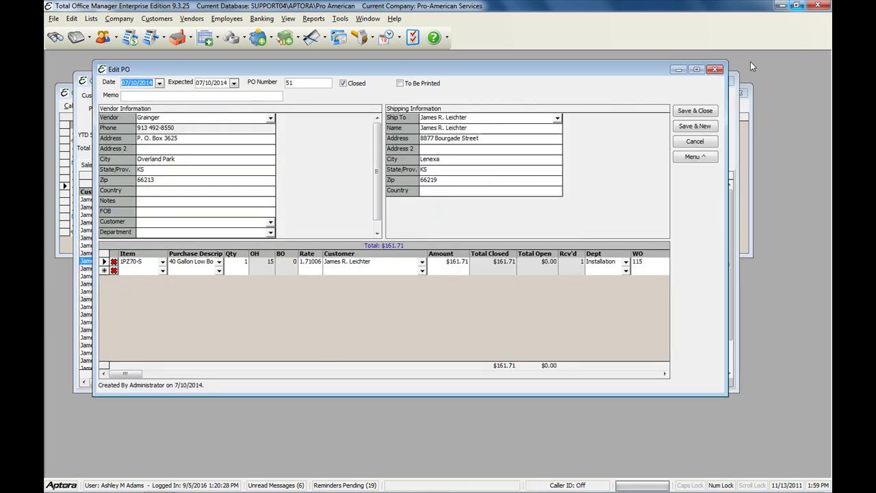
left_click(714, 69)
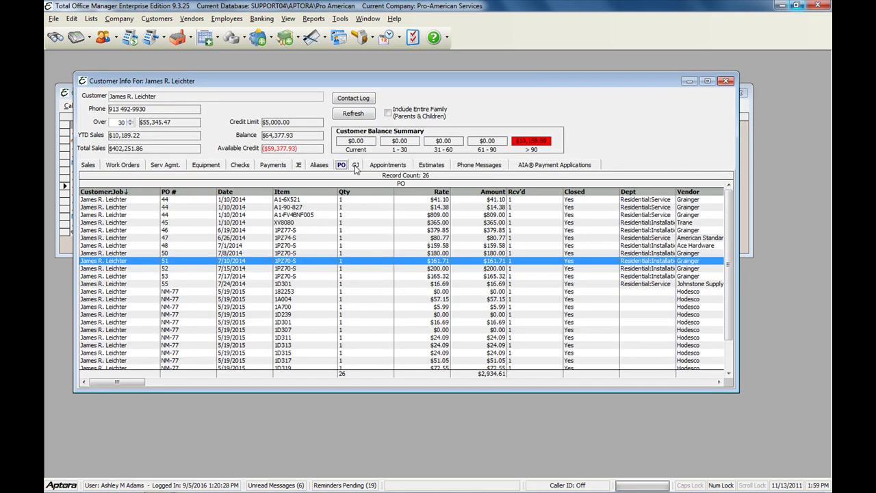
- Review the customer's GJ register, appointments, estimates and phone messages, and open the customer's contact log
left_click(356, 166)
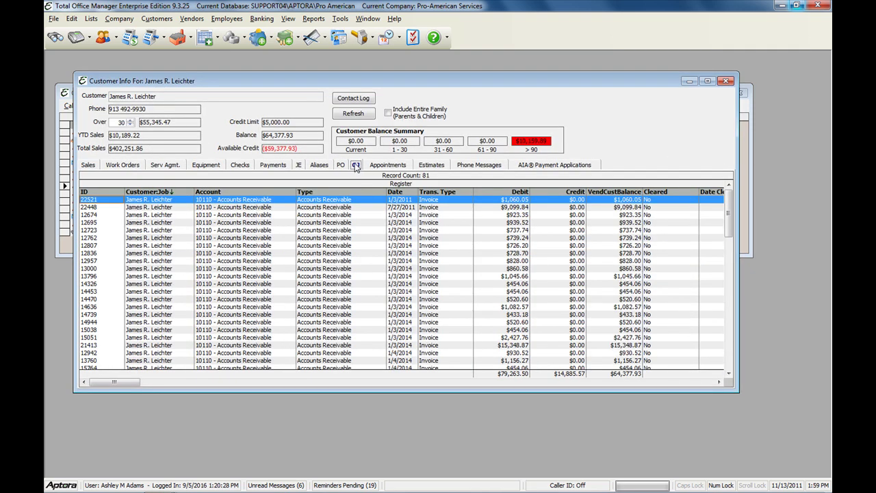
left_click(378, 167)
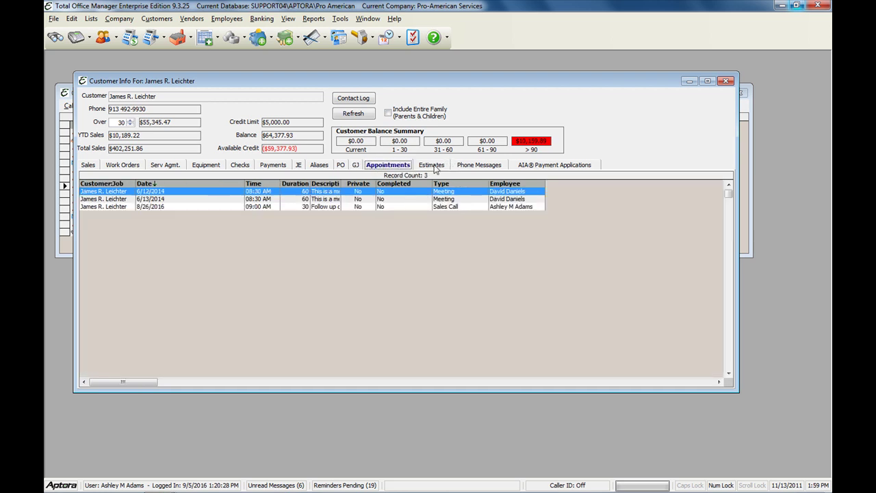
left_click(436, 167)
left_click(474, 167)
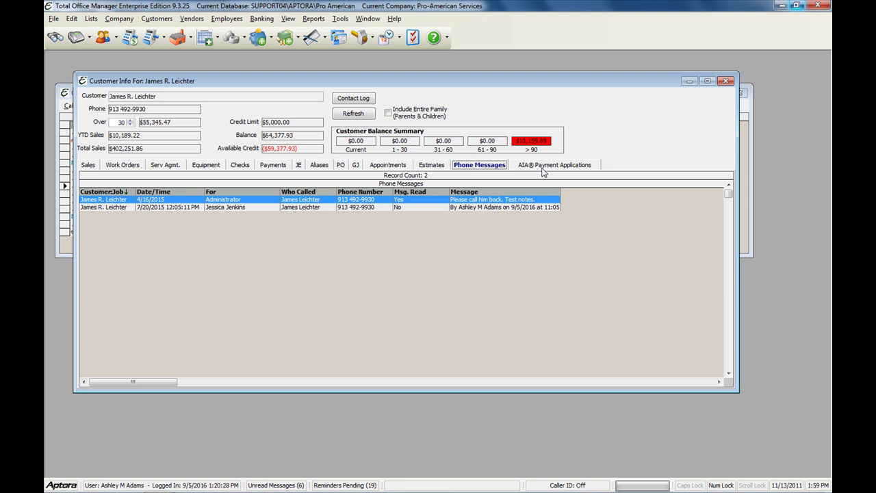
left_click(344, 100)
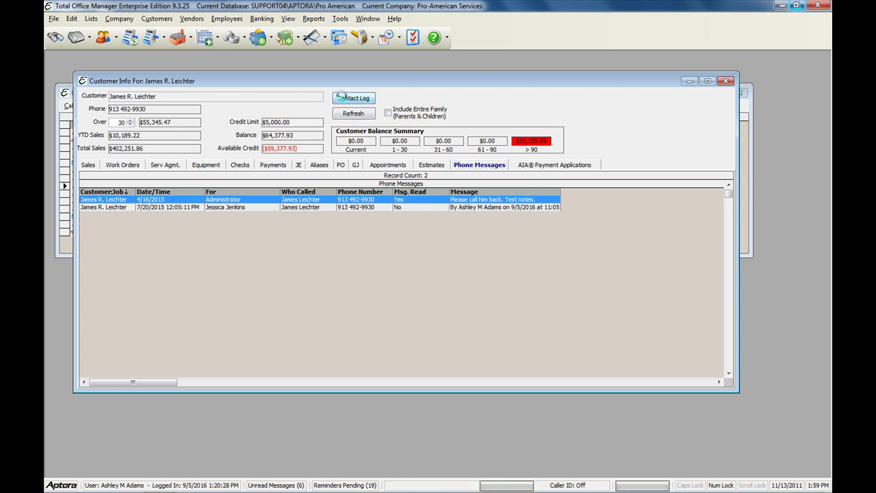
- Dismiss the credit hold notice and customer notes, and review the contact log entries from the oldest onward
left_click(527, 291)
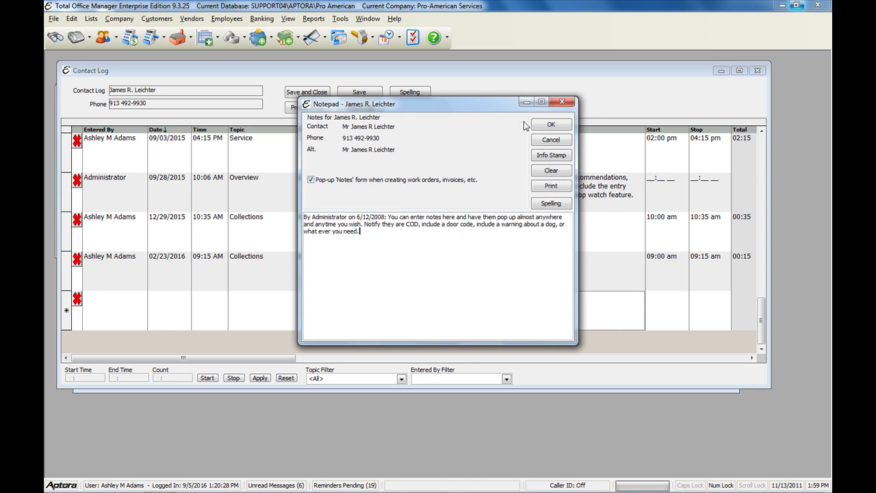
left_click(551, 140)
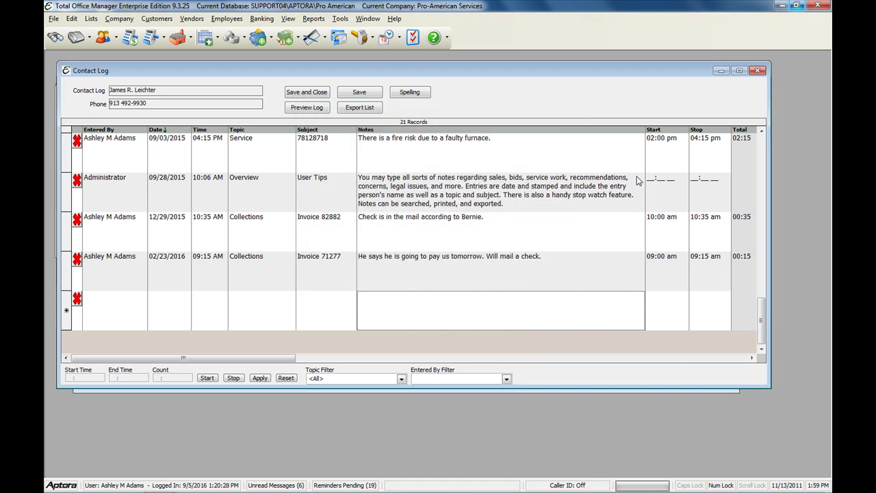
left_click_drag(767, 322, 742, 144)
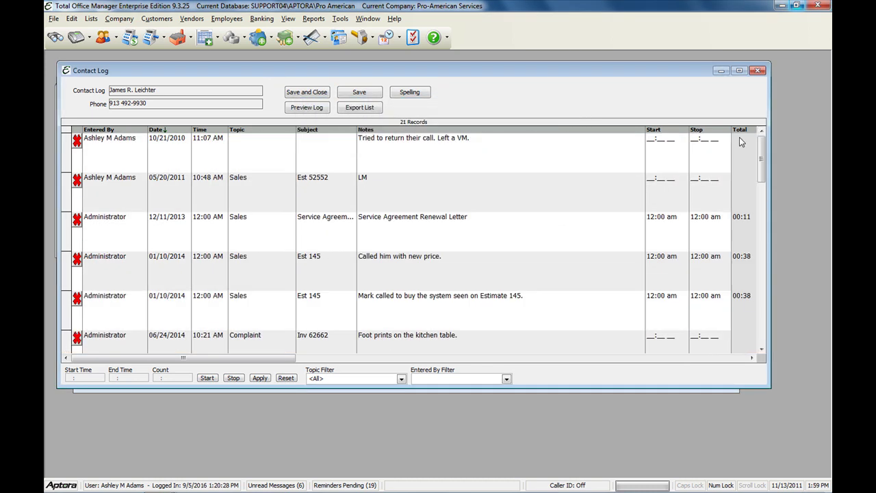
left_click(481, 156)
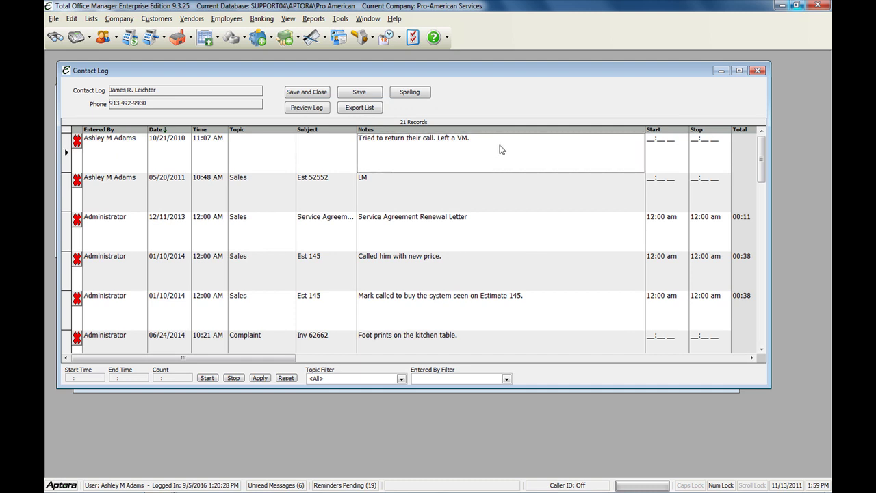
left_click(507, 152)
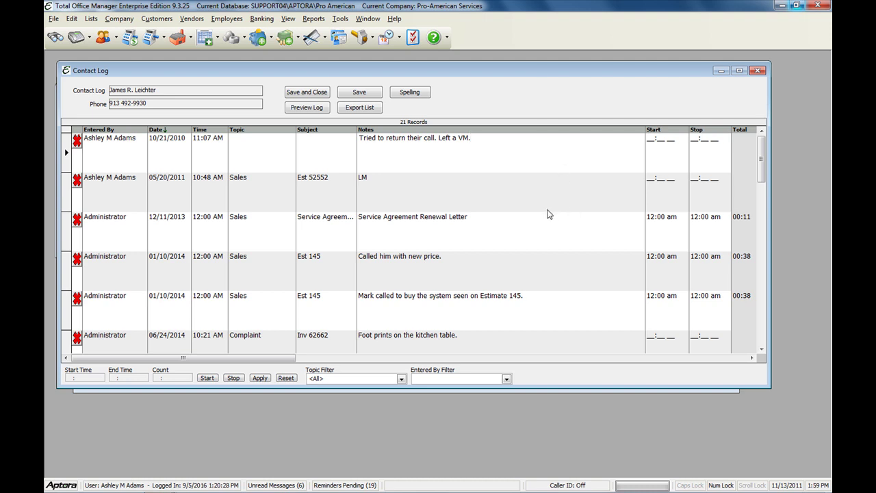
left_click(422, 229)
scroll(488, 239, "down", 1)
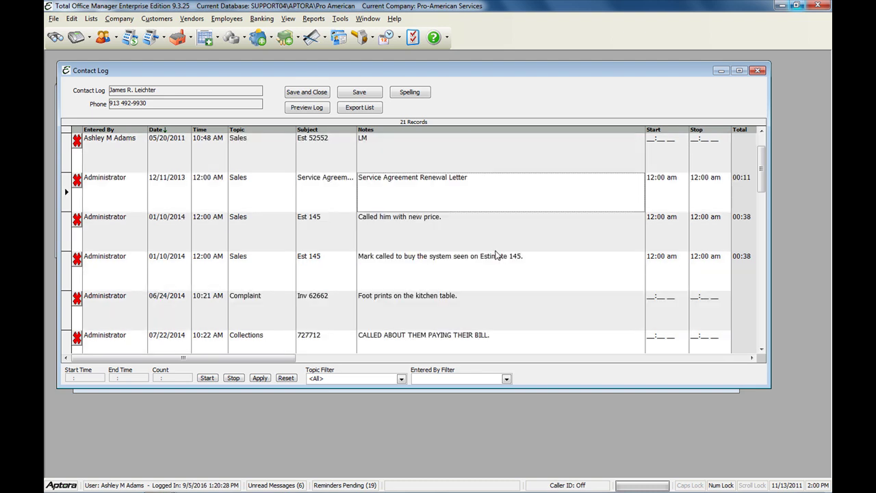
scroll(504, 255, "down", 3)
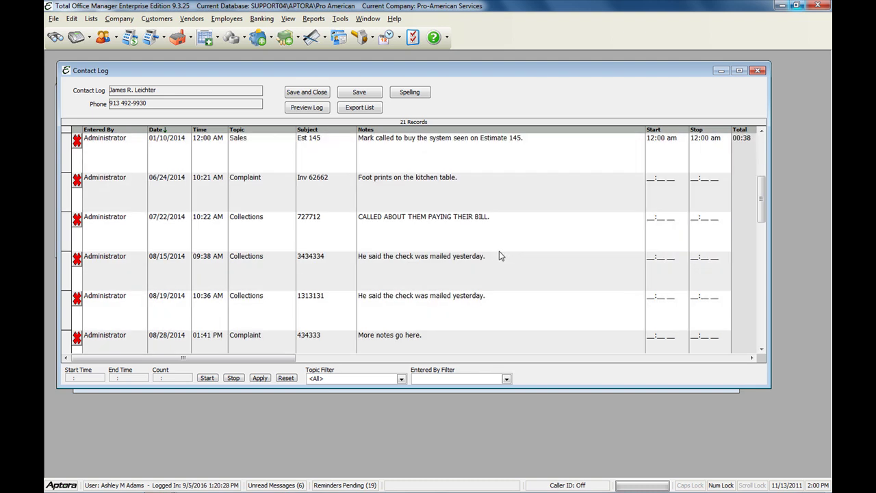
scroll(500, 254, "down", 2)
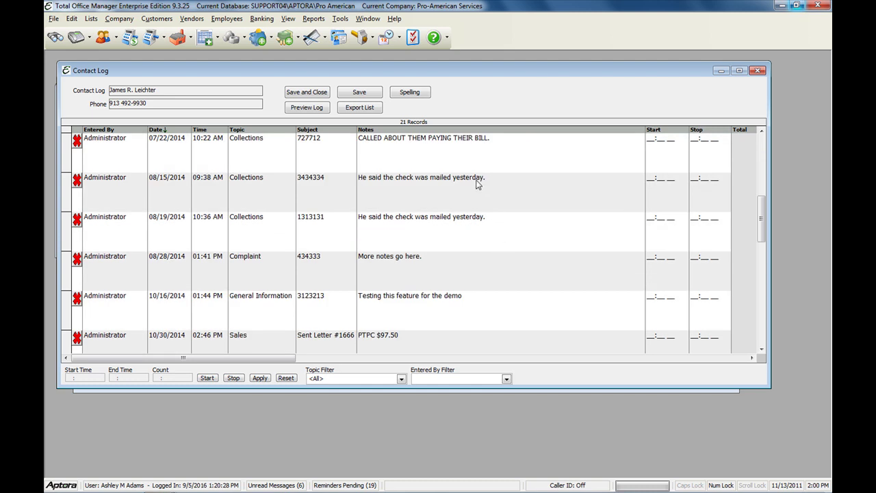
scroll(517, 235, "down", 2)
scroll(517, 235, "down", 5)
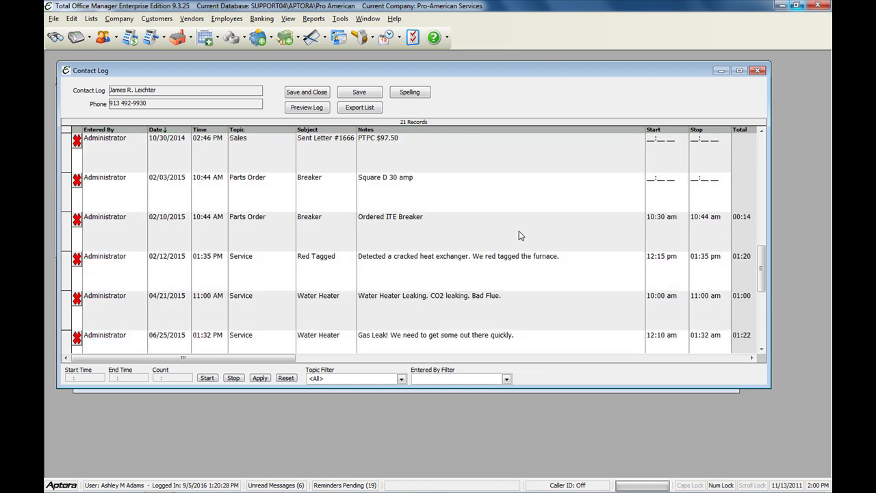
- Examine the 02/12/2015 contact log note about the red-tagged furnace and close the contact log
left_click(510, 183)
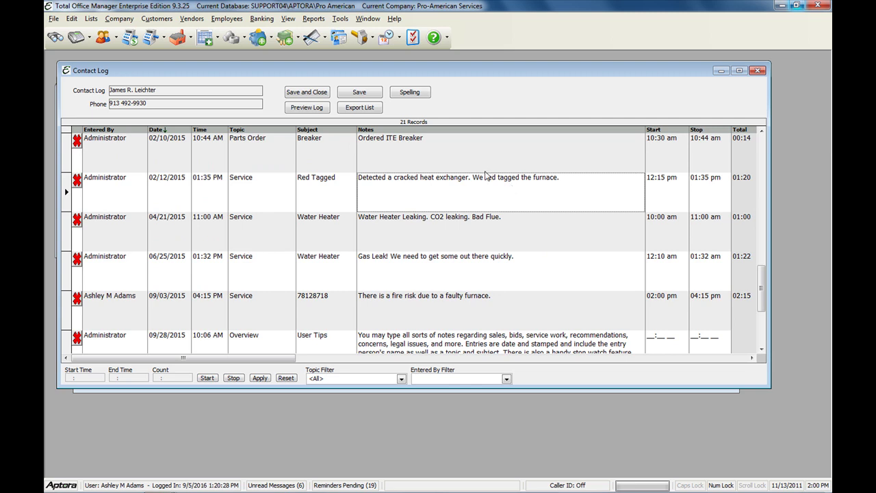
left_click(488, 180)
mouse_move(491, 180)
left_mouse_down()
mouse_move(549, 179)
mouse_move(487, 175)
left_mouse_up()
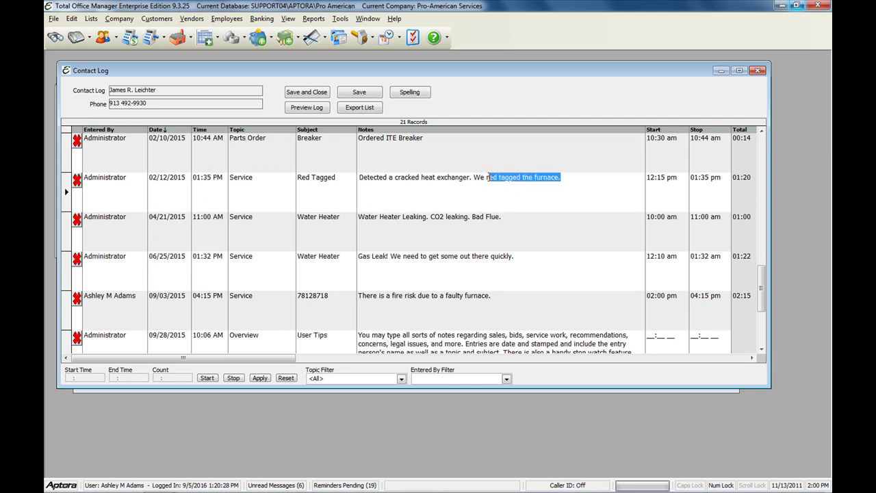
left_click(549, 190)
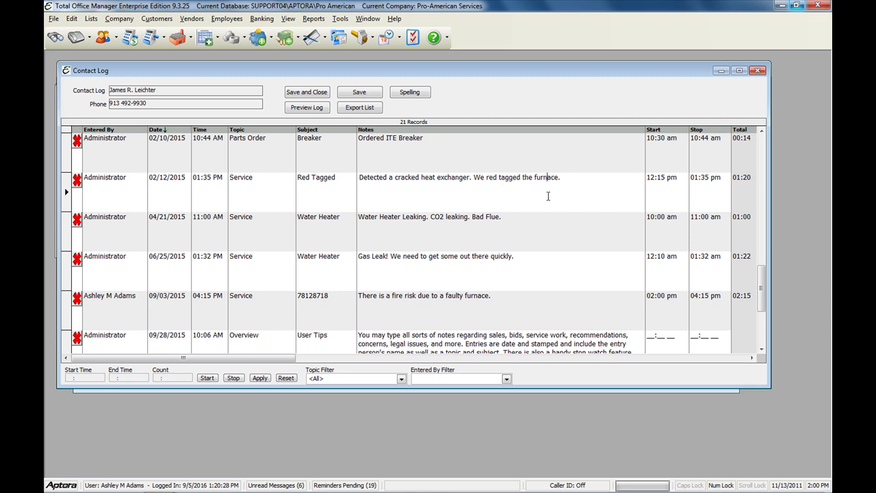
scroll(550, 223, "down", 3)
scroll(555, 223, "up", 5)
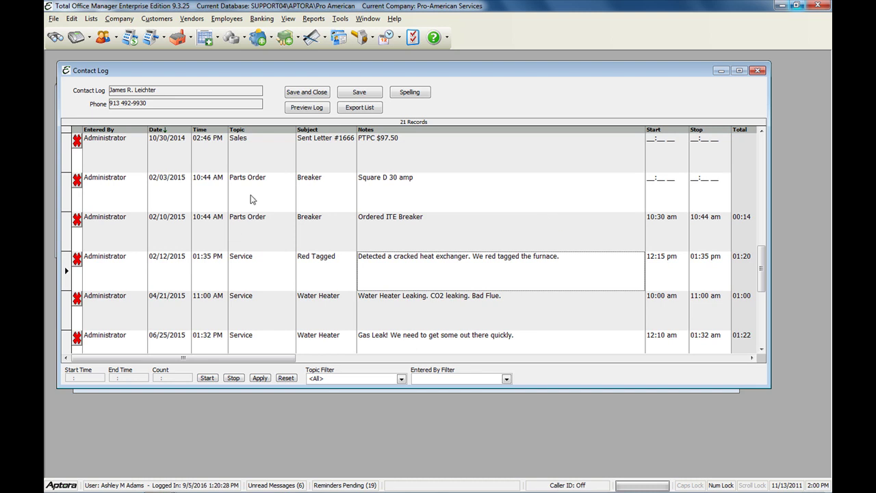
scroll(759, 70, "down", 1)
left_click(759, 71)
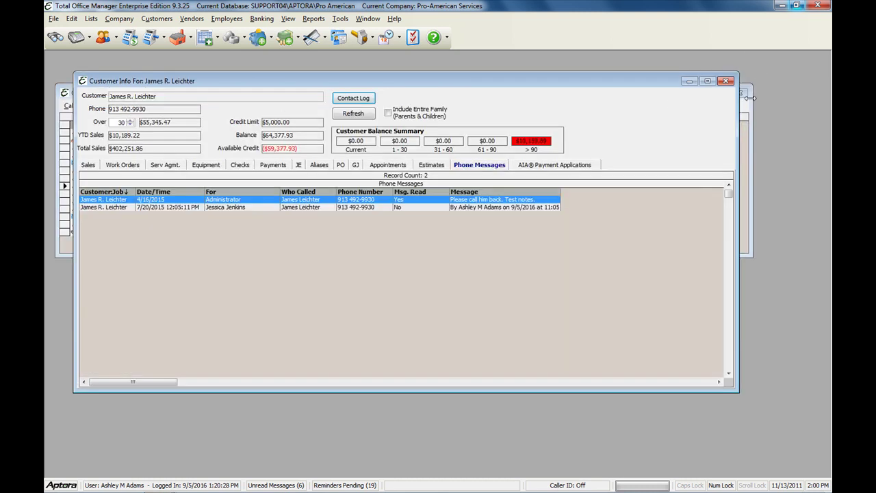
- Search the contact logs of all record types for "red tagged", close the customer history, and widen the results to read the notes
left_click(56, 37)
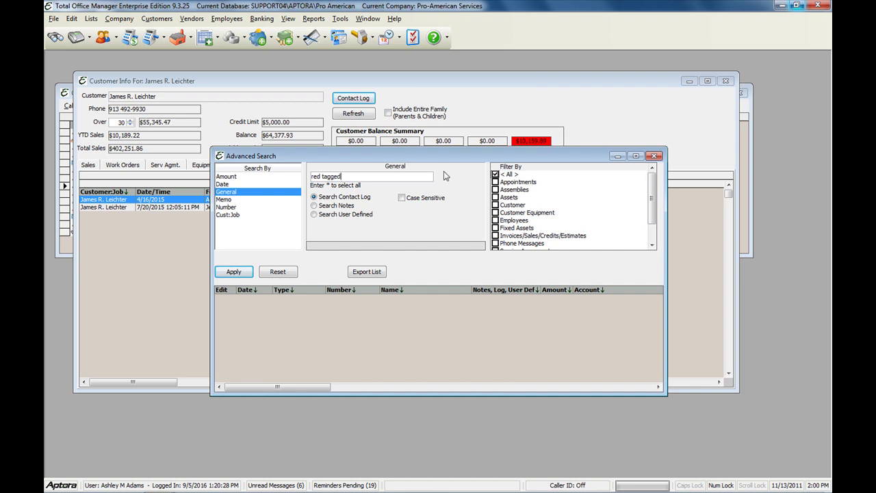
left_click(236, 274)
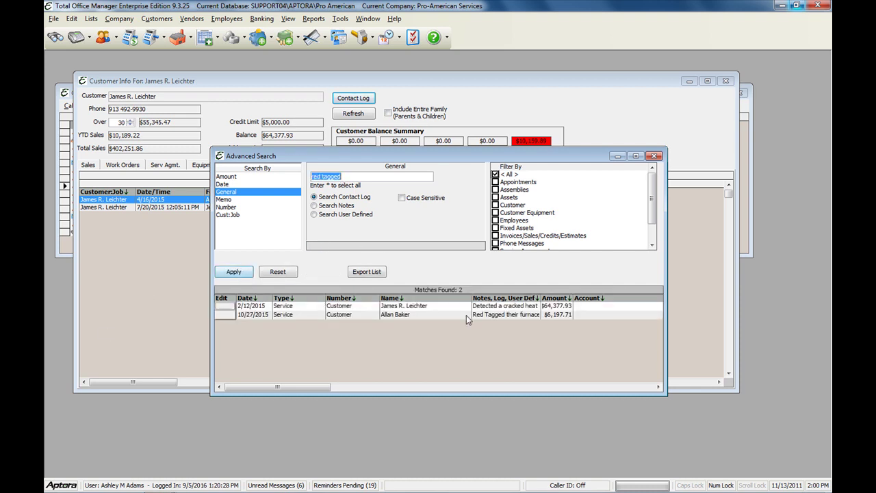
left_click_drag(532, 154, 414, 155)
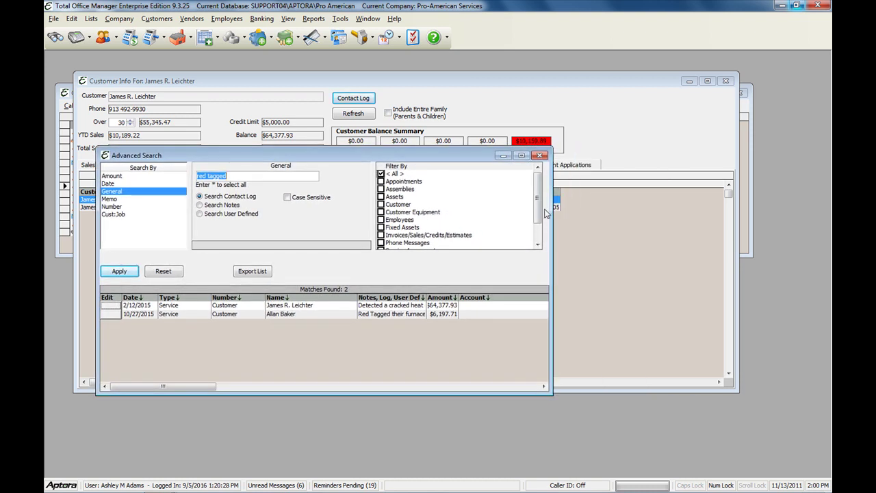
left_click_drag(551, 212, 724, 209)
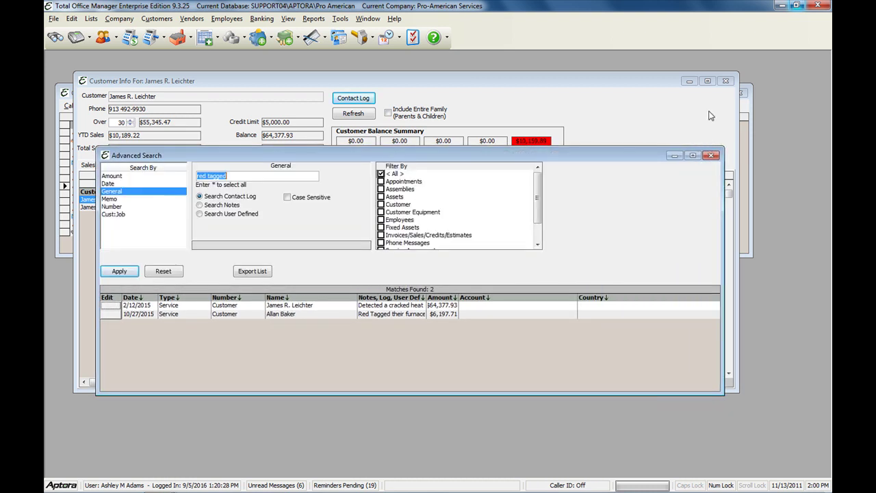
left_click(728, 82)
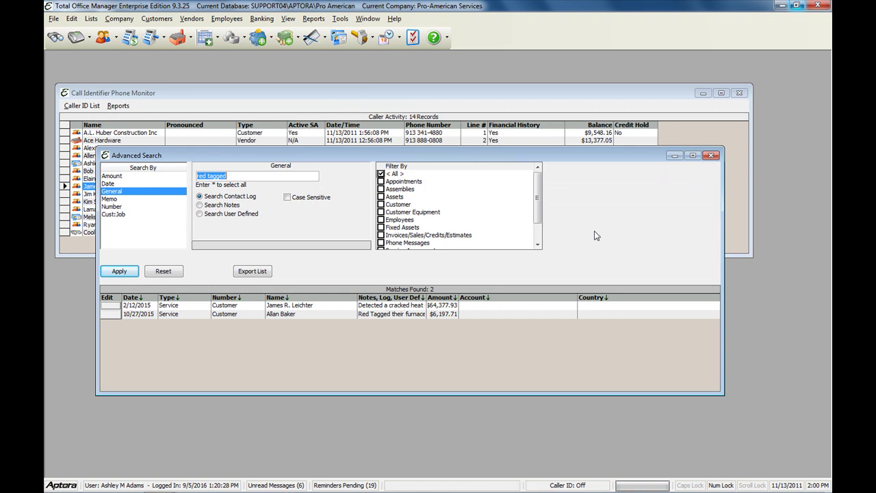
left_click_drag(426, 297, 498, 297)
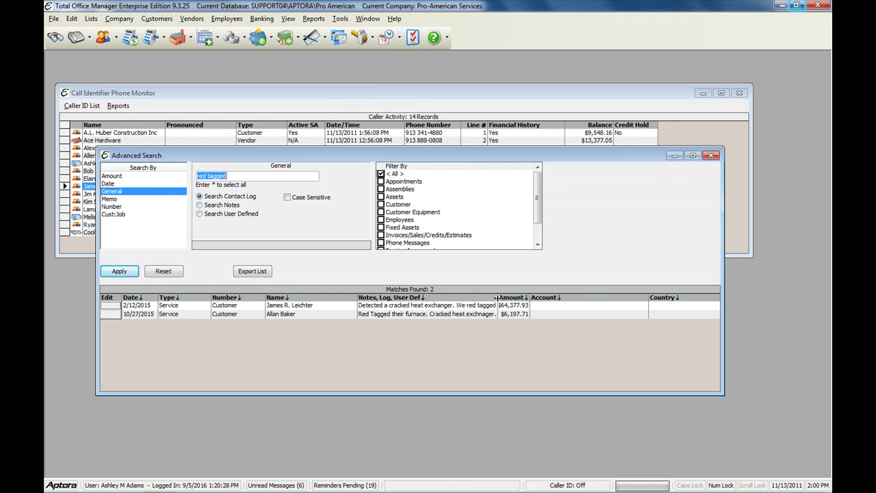
left_click(471, 307)
left_click(472, 307)
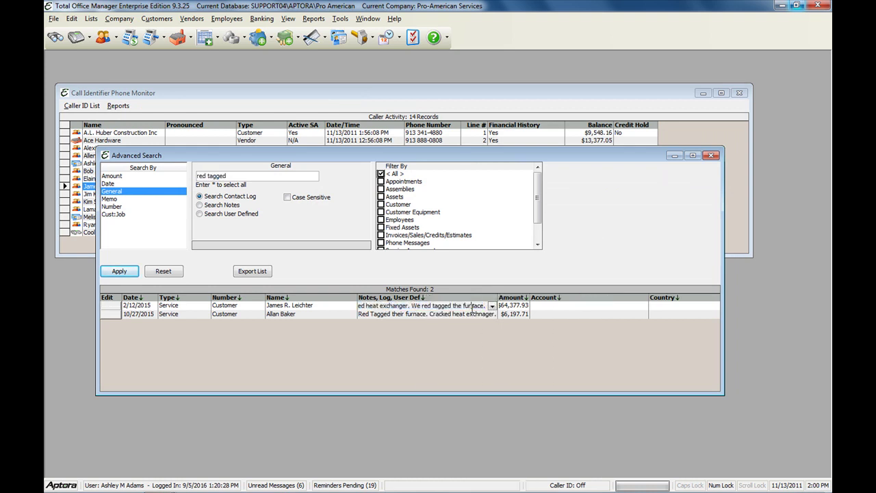
- Open the contact log from the 2/12/2015 search result, examine its red-tagged furnace note, and close the log
left_click(111, 309)
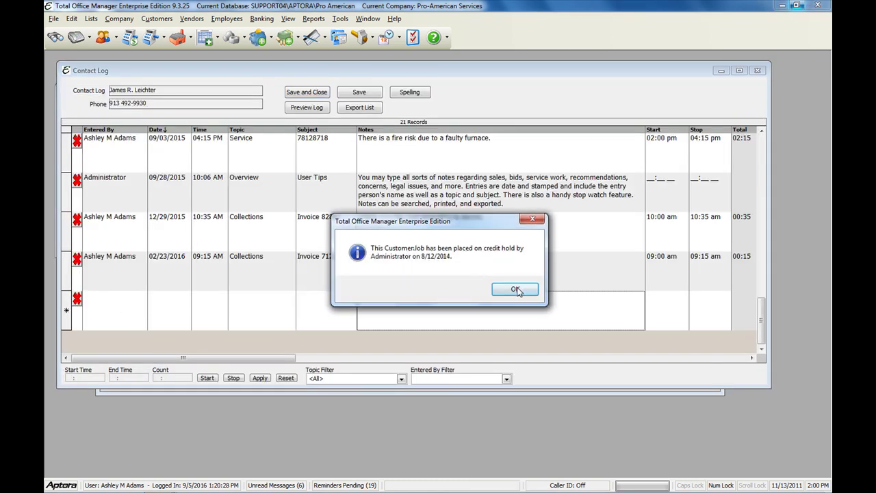
left_click(515, 289)
left_click(551, 142)
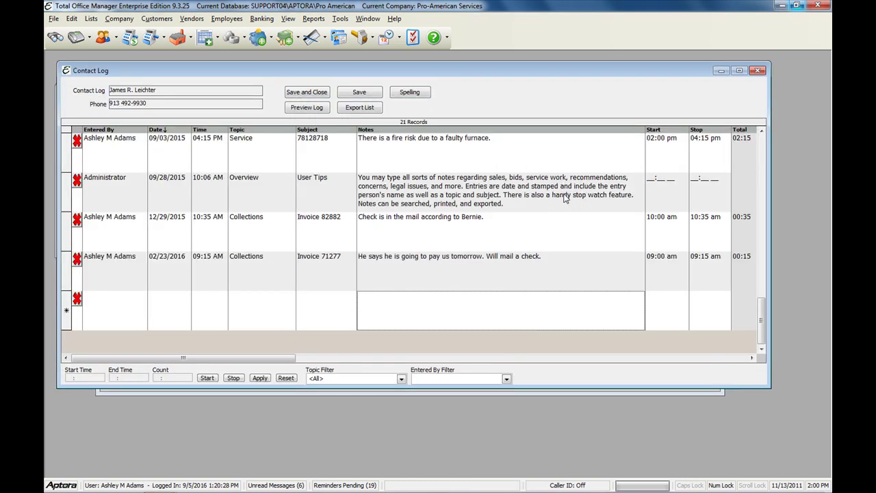
left_click(566, 198)
scroll(568, 210, "up", 3)
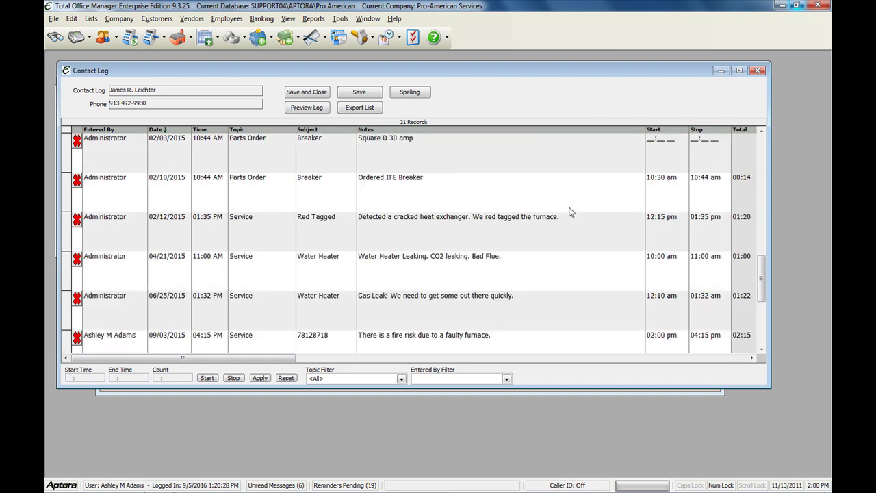
left_click(534, 220)
left_click_drag(559, 219, 490, 226)
left_click(538, 234)
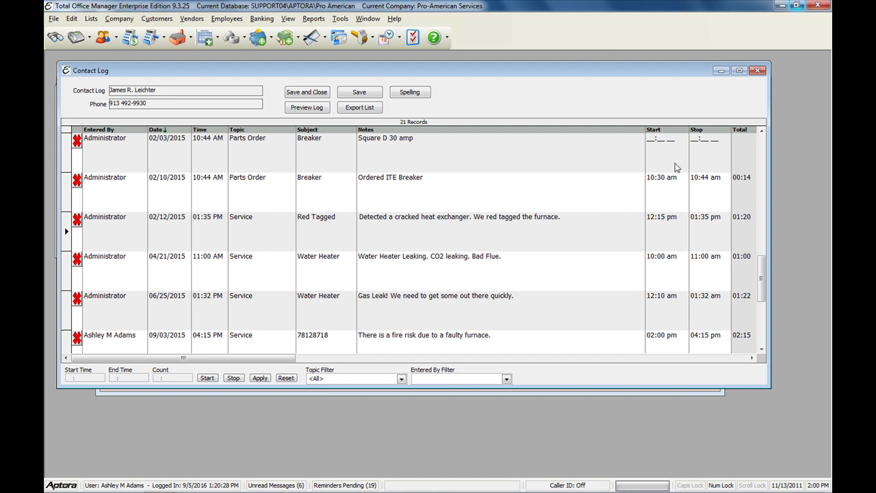
left_click(757, 71)
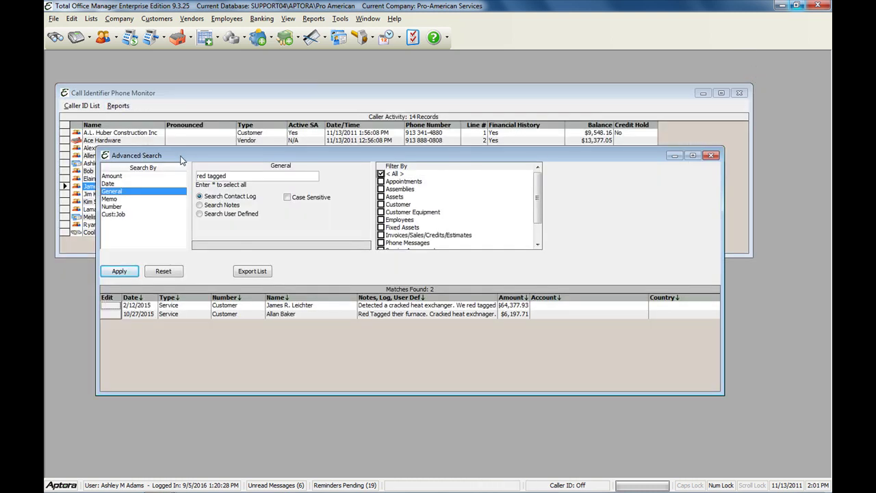
- Reposition the Advanced Search window over the Phone Monitor and close it
left_click_drag(182, 159, 178, 179)
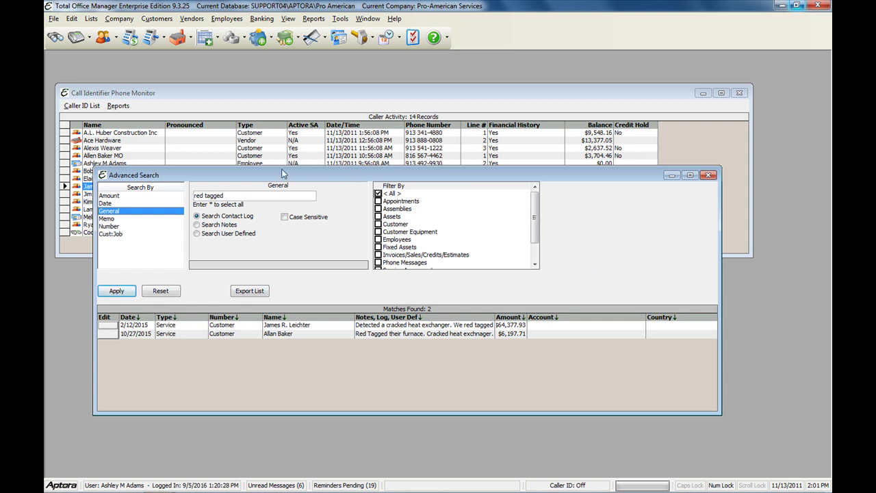
left_click_drag(283, 173, 277, 144)
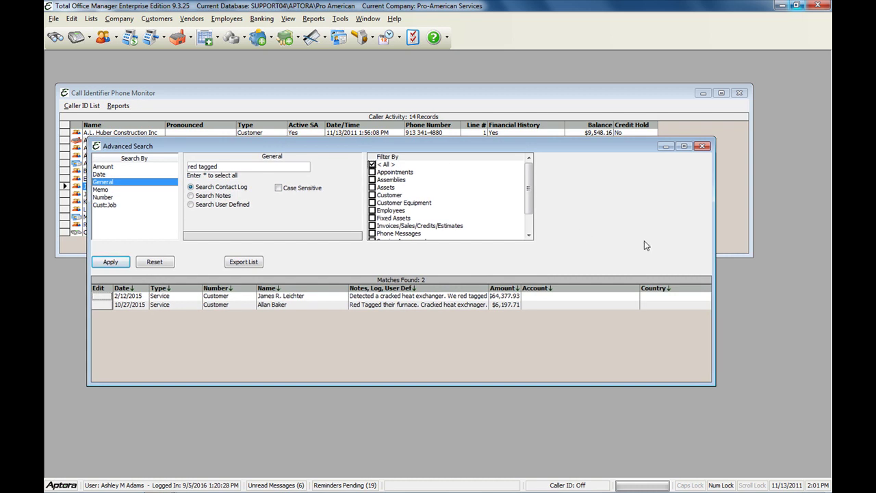
left_click(707, 146)
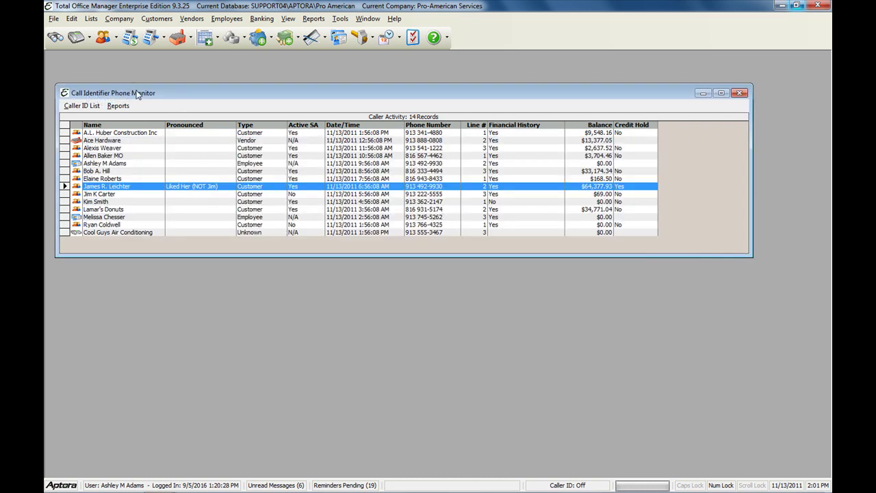
- Compare the caller actions offered for the customer on credit hold with those for the unknown caller Cool Guys Air Conditioning
right_click(94, 186)
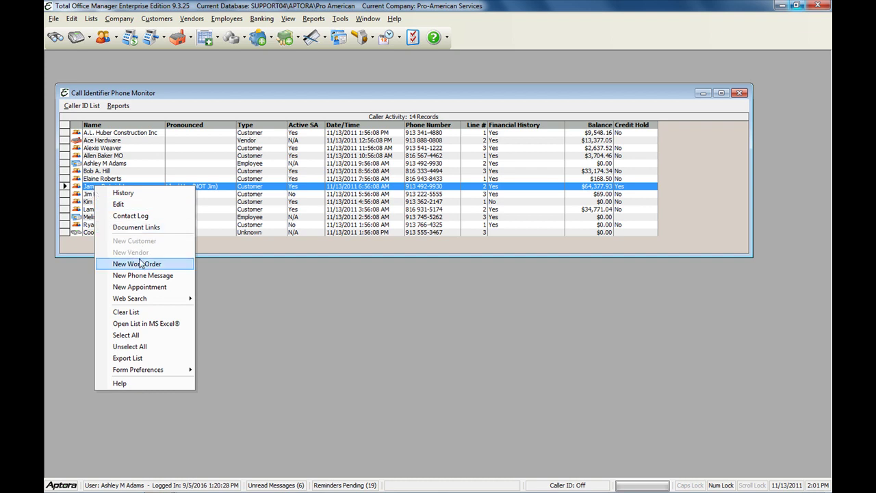
left_click(88, 233)
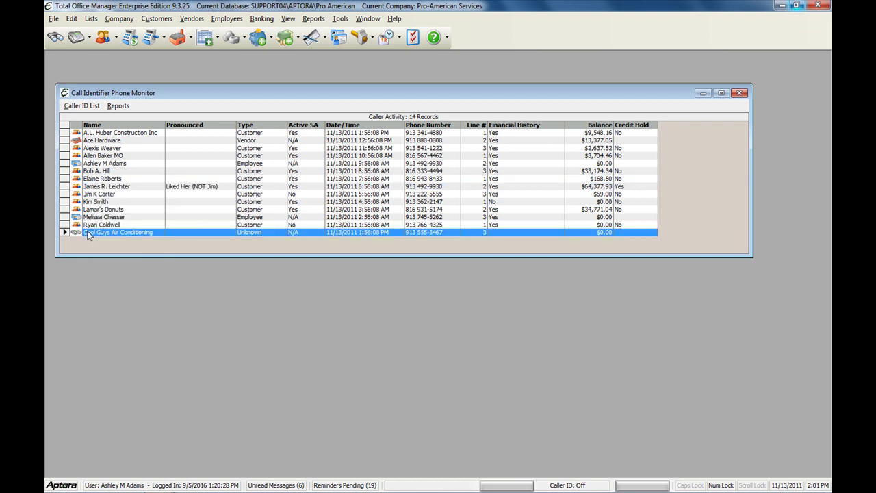
right_click(88, 233)
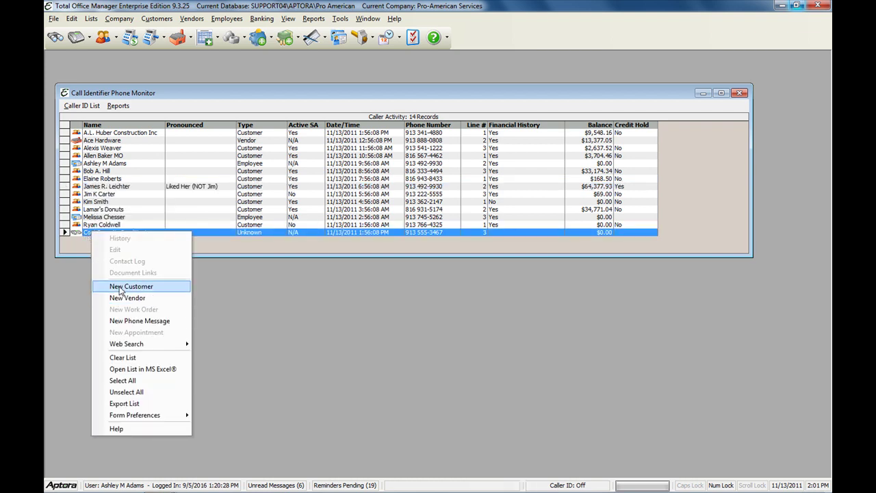
left_click(105, 188)
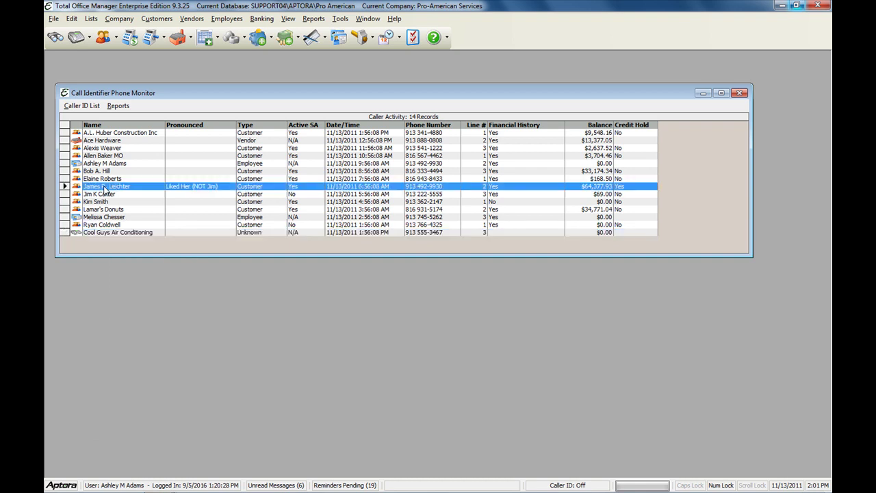
- View the web search options for the credit-hold customer's call, and open a new phone message from it, closing the message unsaved
right_click(104, 190)
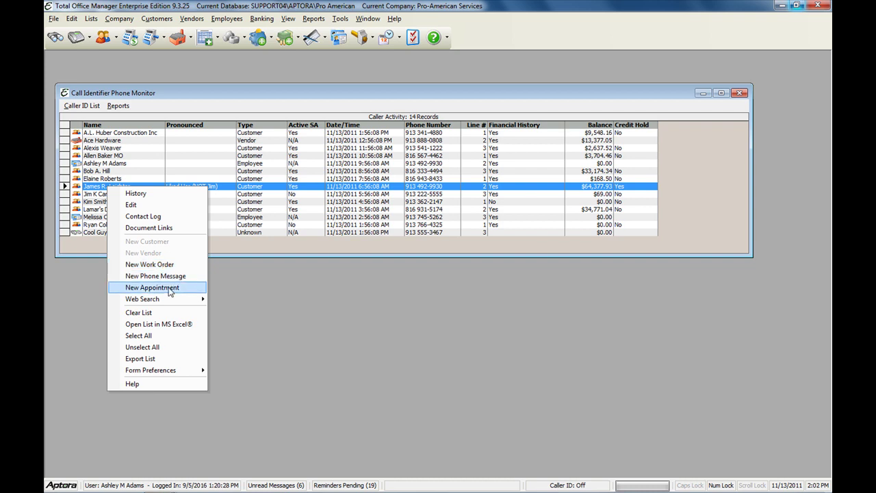
mouse_move(170, 301)
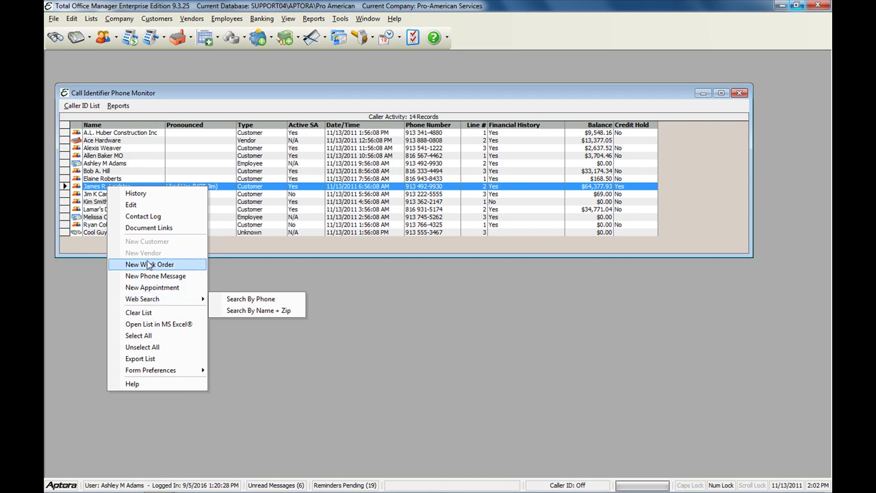
left_click(149, 276)
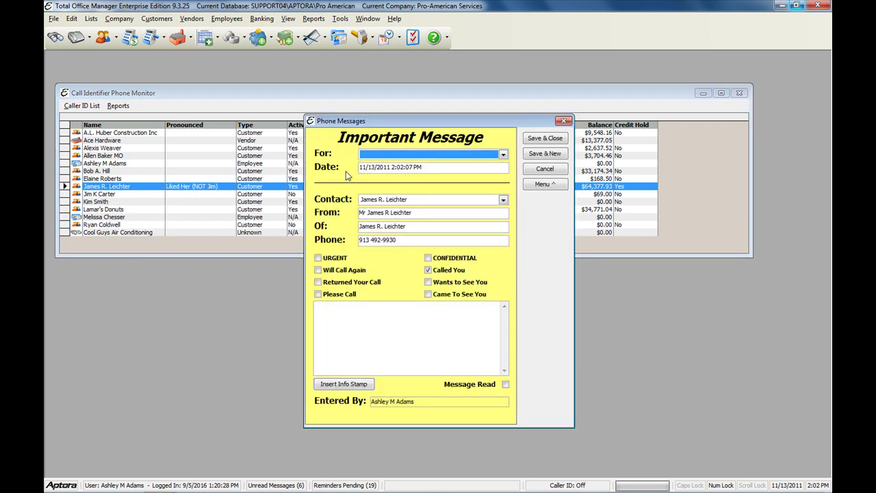
left_click_drag(401, 125, 293, 98)
left_click(456, 96)
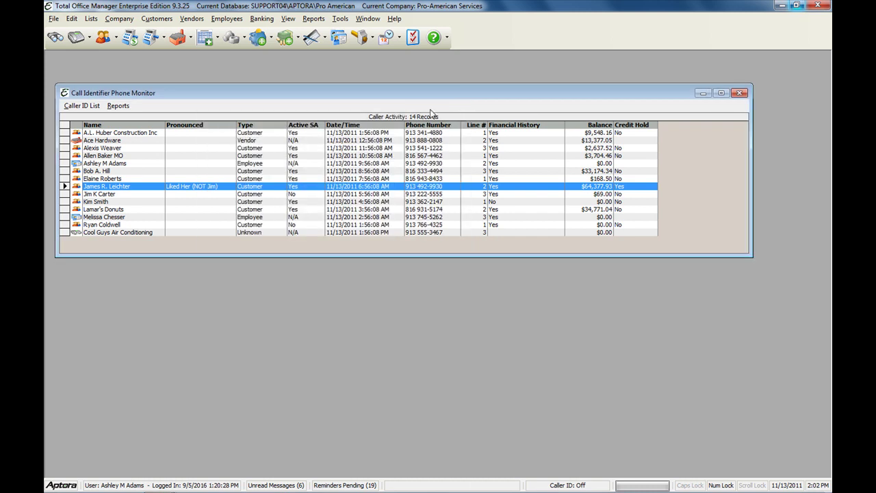
- Start a phone message for the credit-hold customer, insert an info stamp in its notes, view the message actions and close it unsaved
right_click(107, 186)
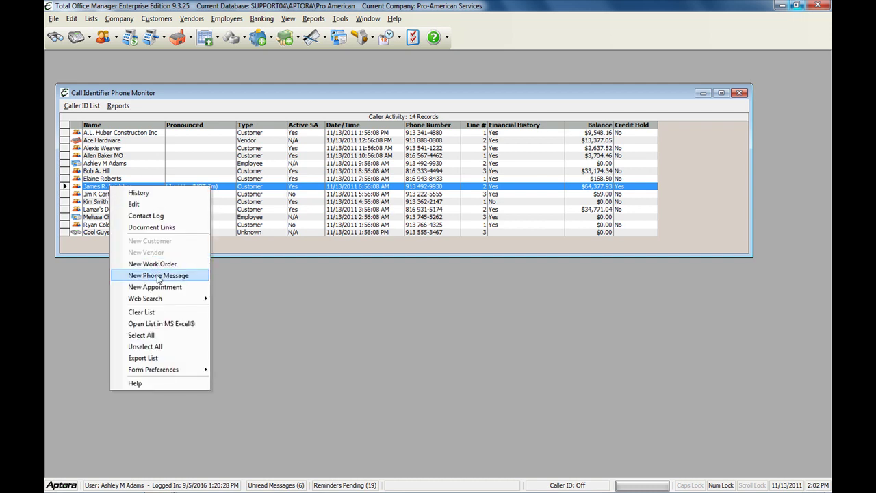
left_click(157, 276)
left_click(353, 318)
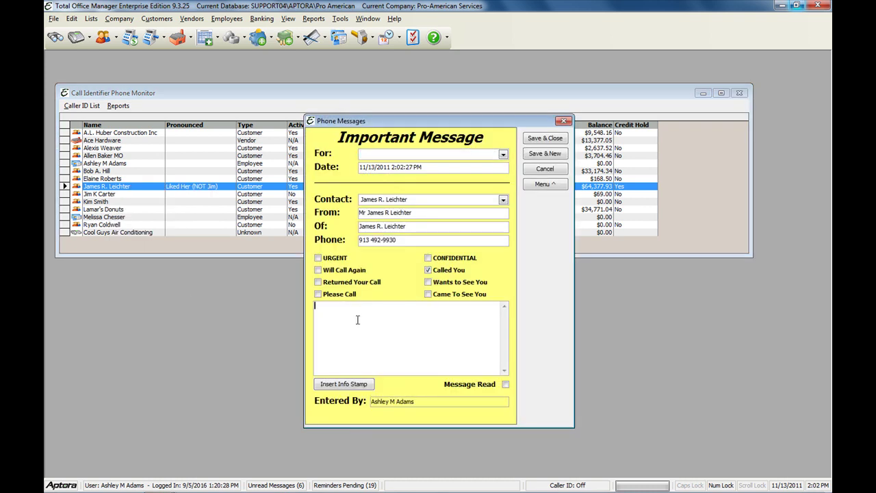
left_click(352, 384)
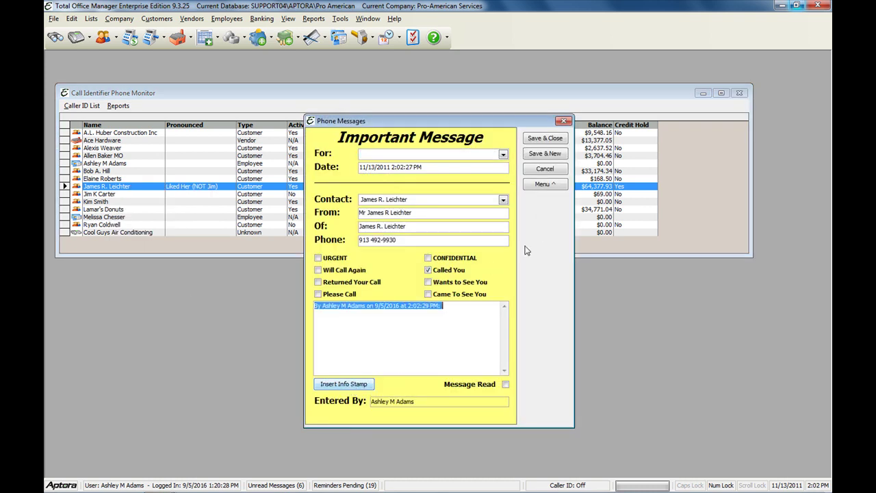
left_click(556, 184)
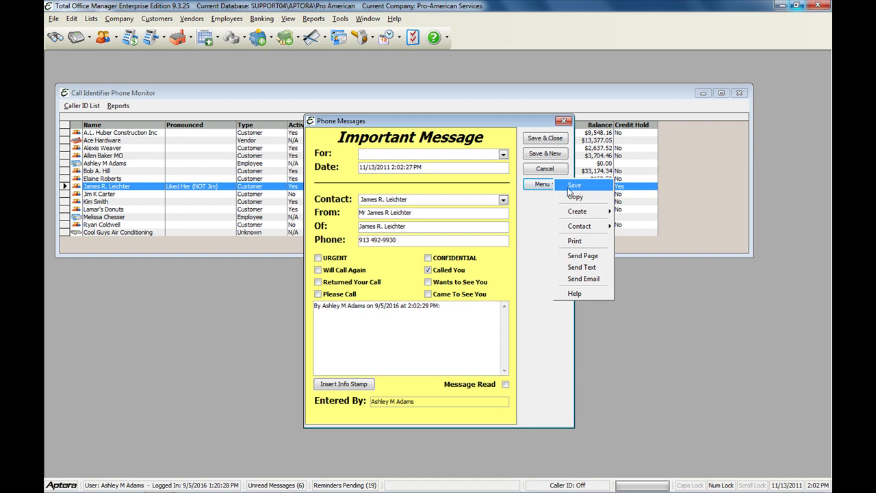
left_click(530, 217)
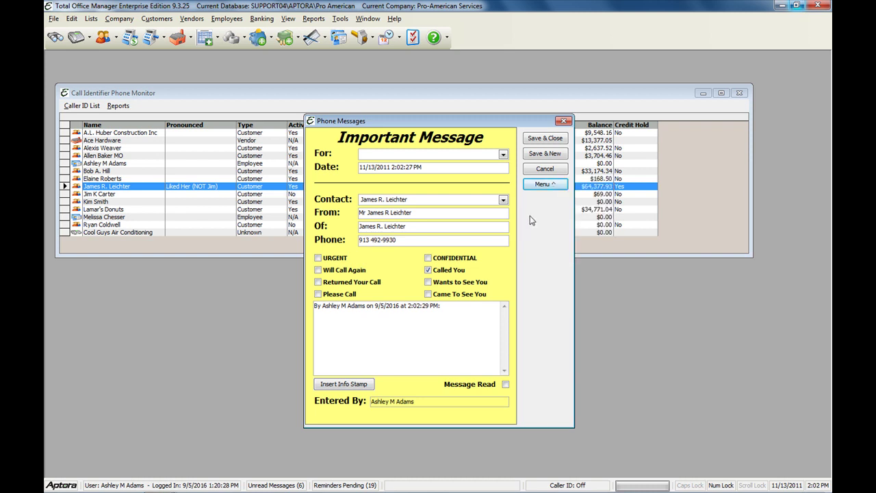
left_click(564, 121)
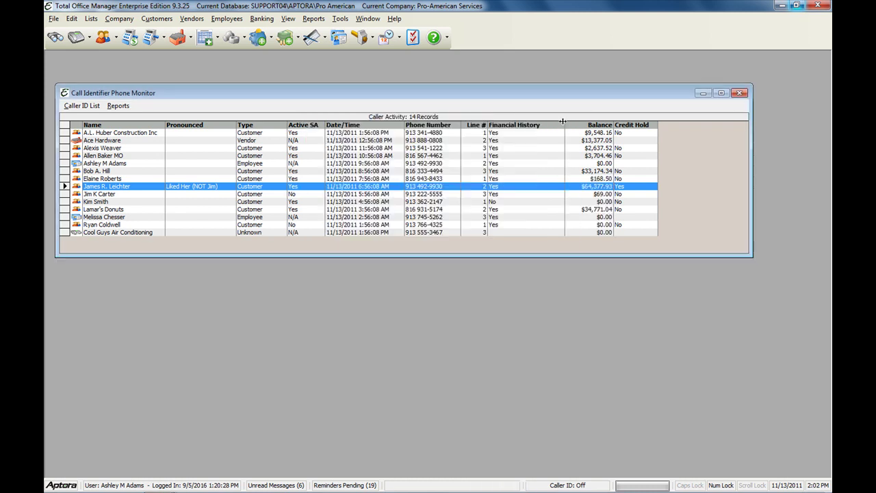
- Dismiss the credit-hold customer's caller actions and close the Call Identifier Phone Monitor
right_click(103, 185)
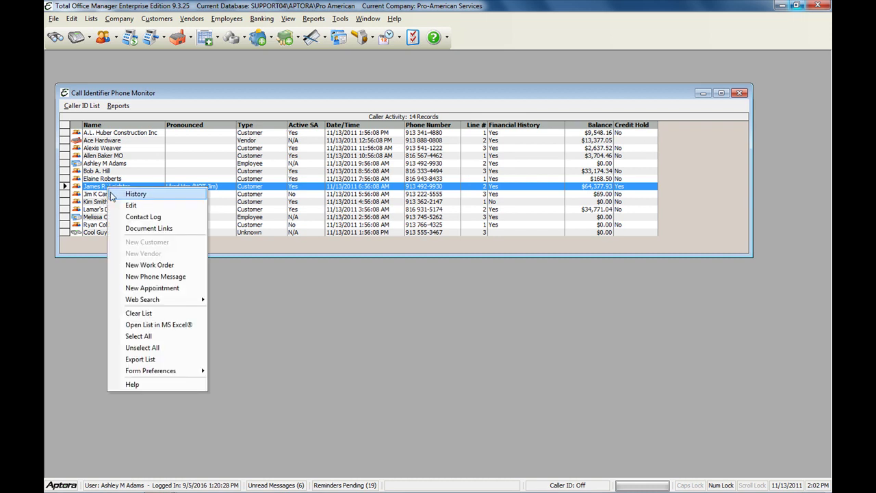
left_click(158, 147)
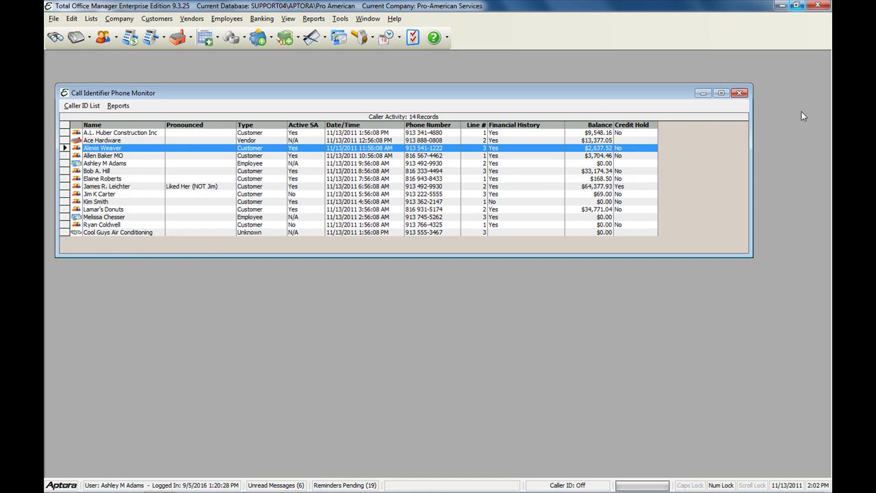
left_click(739, 94)
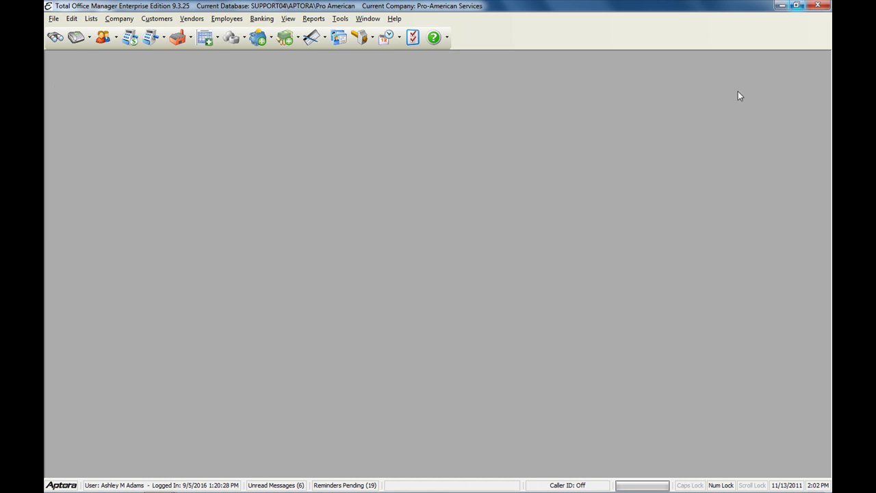
- Open the Customer:Job List, and enlarge and reposition its window to show more records
left_click(157, 19)
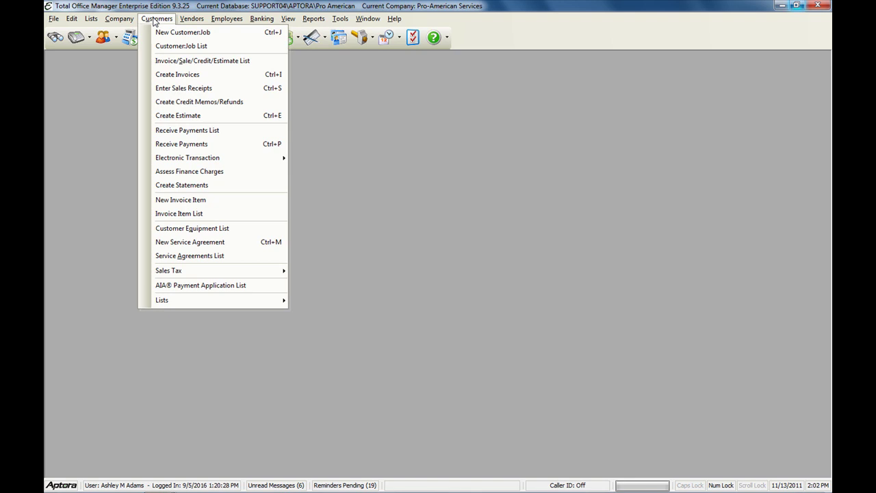
left_click(181, 46)
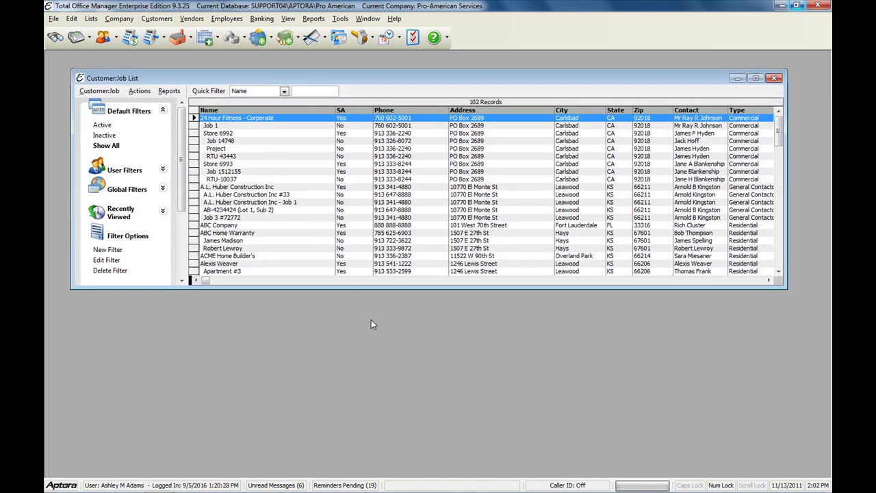
left_click_drag(372, 285, 380, 441)
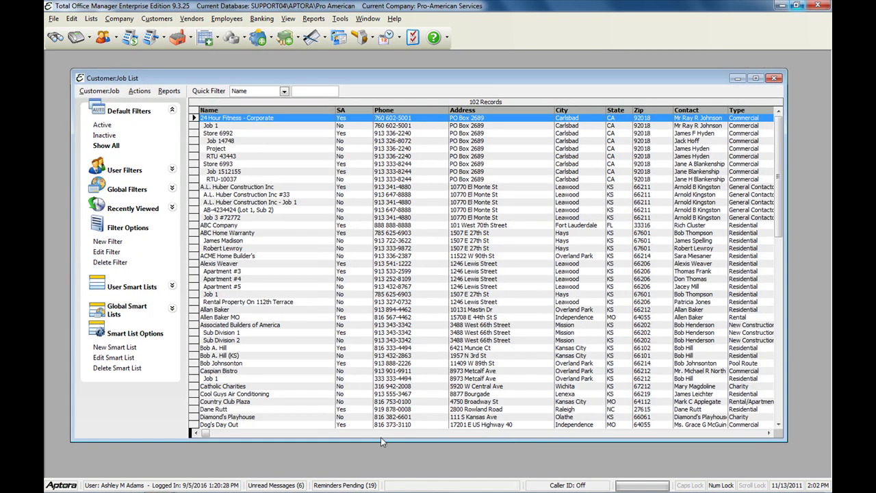
left_click_drag(392, 74, 376, 64)
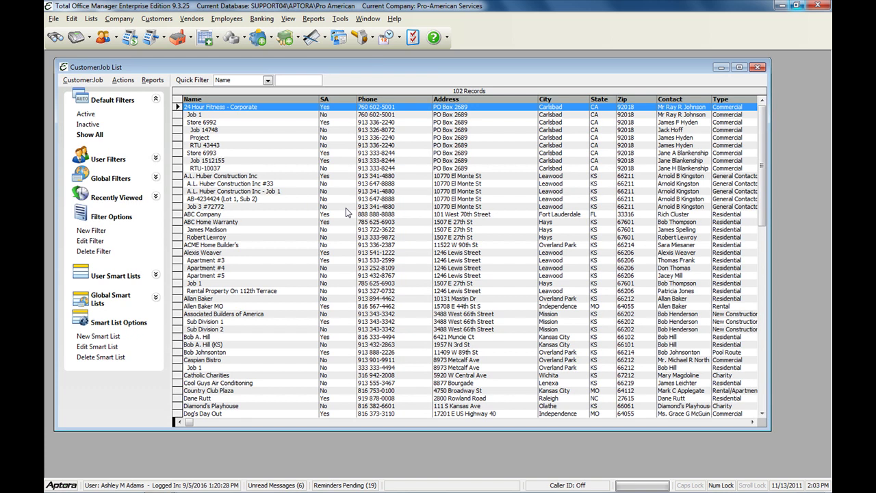
- Examine the customer and job hierarchy under 24 Hour Fitness - Corporate, including Store 6992, Store 6993, Job 14748, Project and RTU 43443
left_click(201, 114)
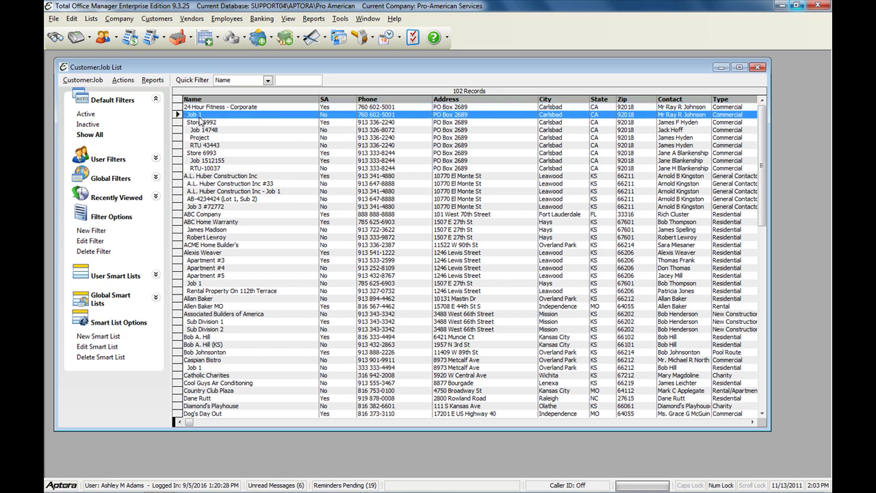
left_click(204, 123)
left_click(204, 130)
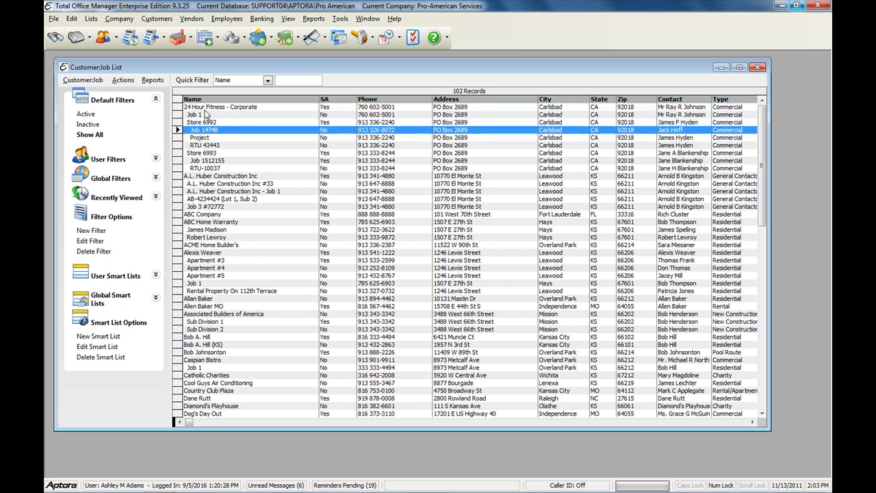
left_click(204, 109)
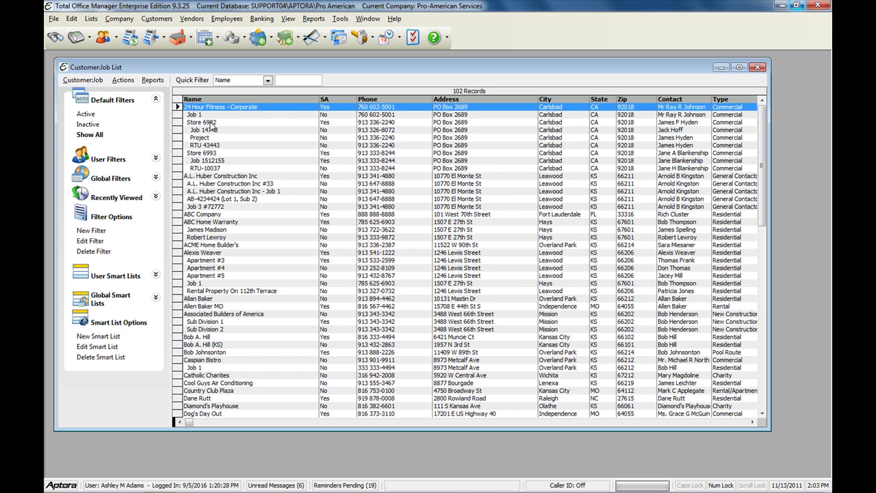
left_click(209, 123)
left_click(211, 152)
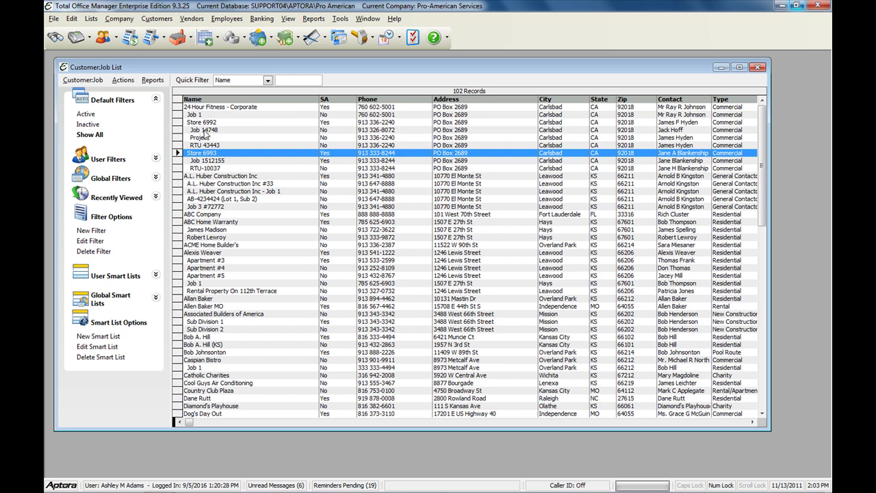
left_click(204, 130)
left_click(203, 138)
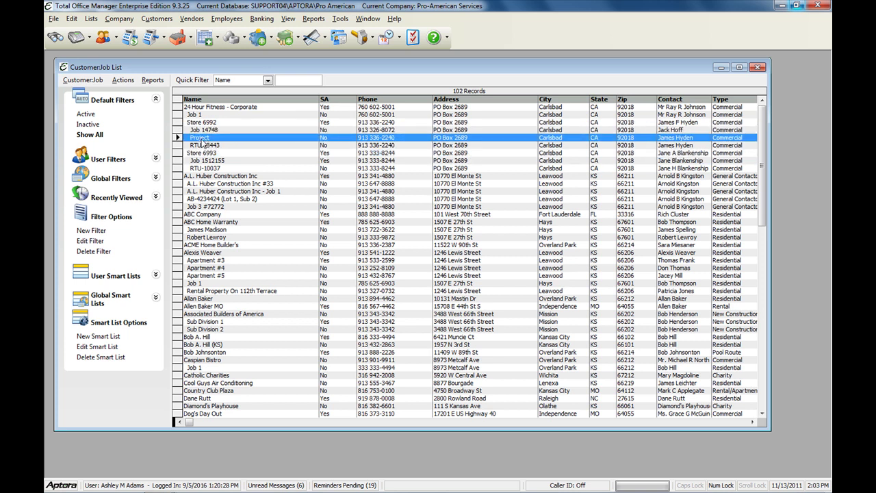
left_click(212, 145)
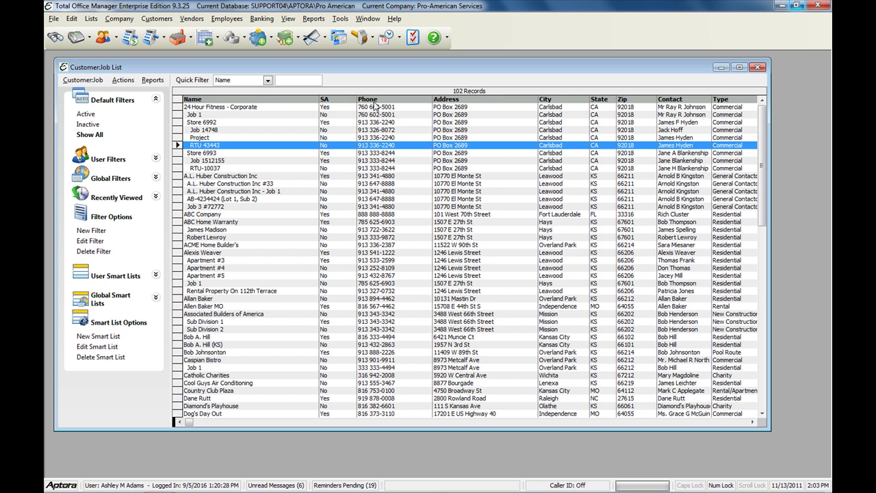
- Widen the Name column of the Customer:Job List and rearrange the columns in the order SA, Name, Phone
left_click_drag(318, 99, 373, 99)
left_click_drag(433, 100, 185, 108)
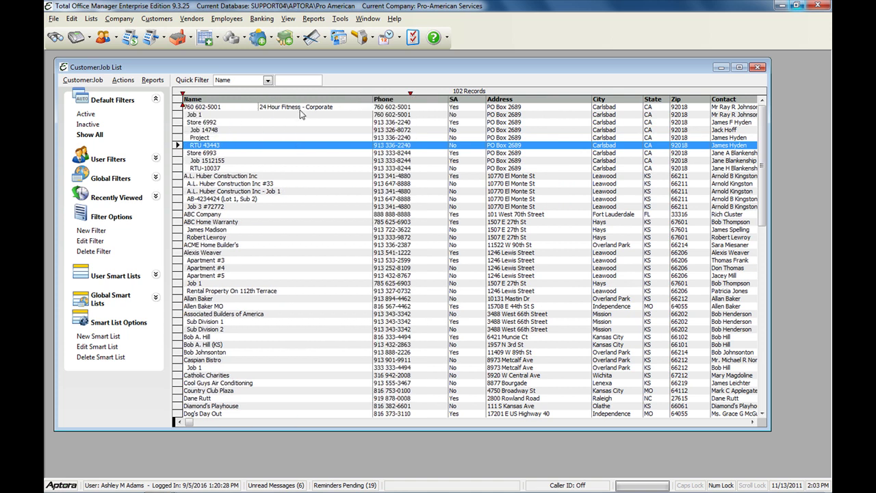
left_click_drag(477, 101, 371, 107)
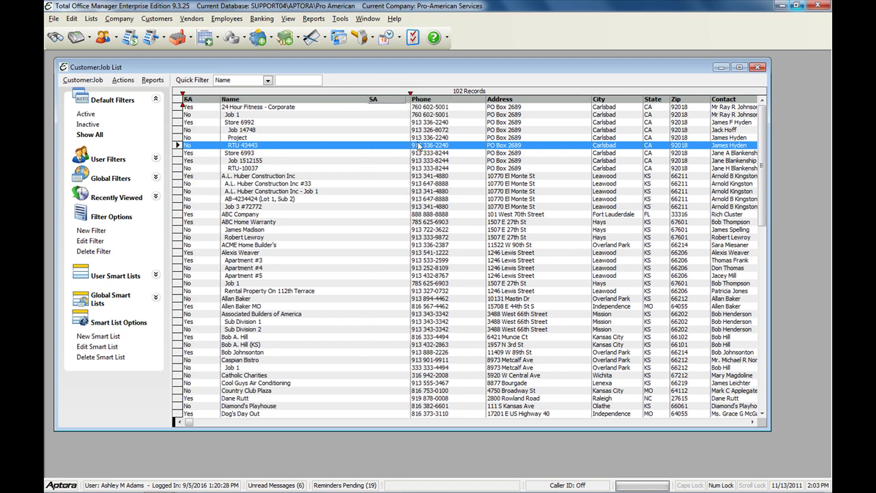
left_click(416, 116)
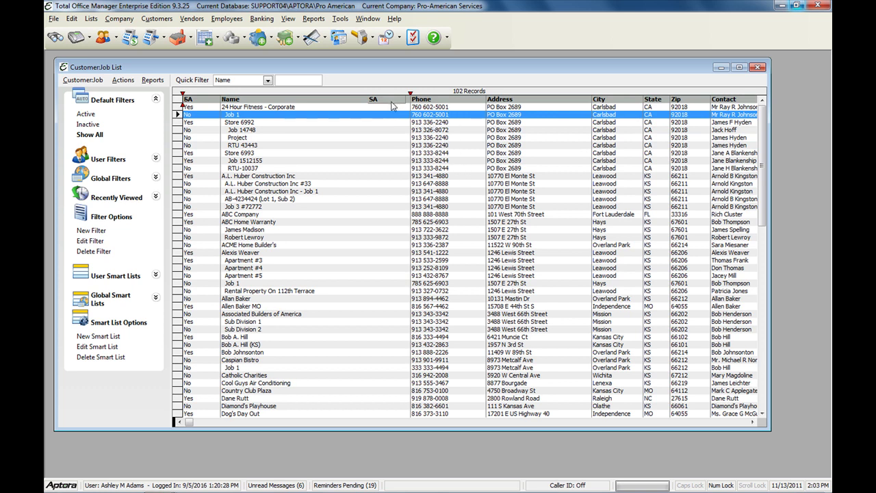
mouse_move(392, 105)
left_mouse_down()
mouse_move(236, 108)
mouse_move(272, 116)
left_mouse_up()
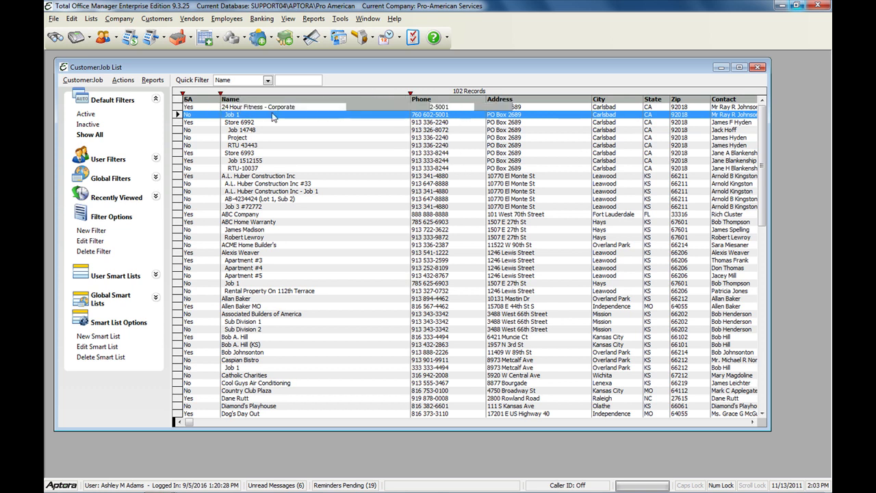
- Examine the further columns of the Customer:Job List, from Work State through Total Bal, Credit Hold and Job Status to Primary IC
left_click_drag(754, 422, 754, 423)
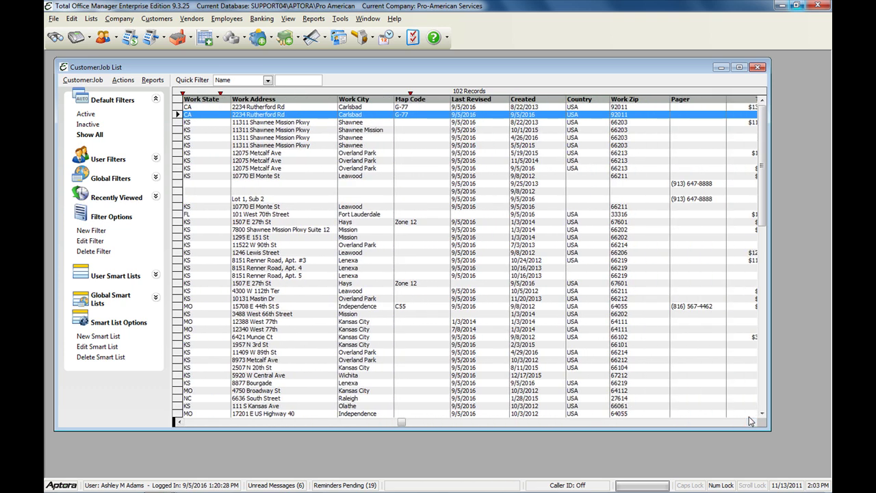
left_click(749, 414)
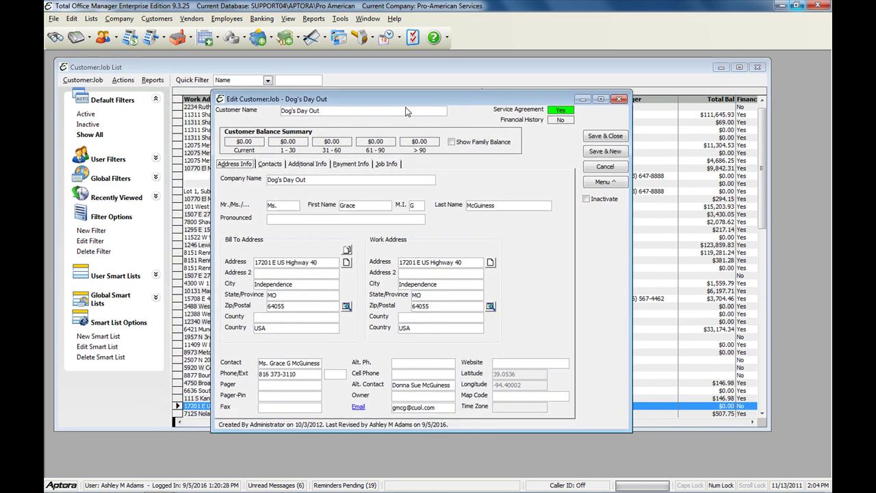
left_click(620, 106)
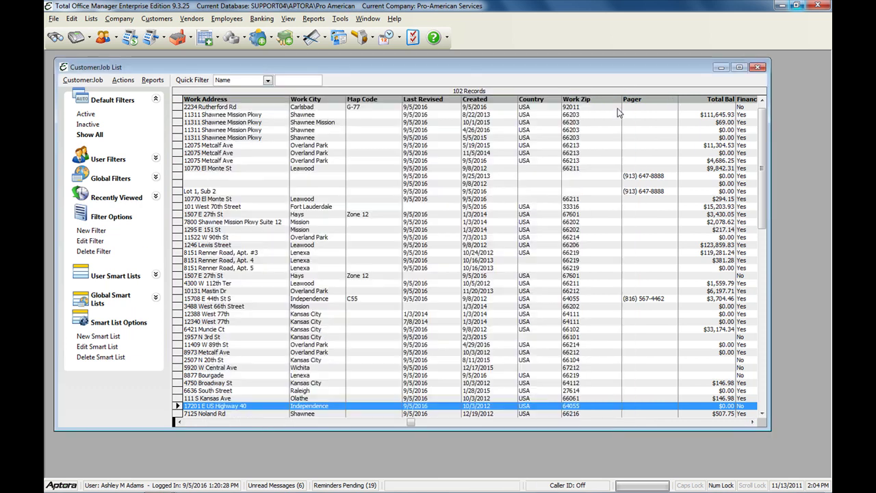
left_click(752, 422)
left_click(752, 422)
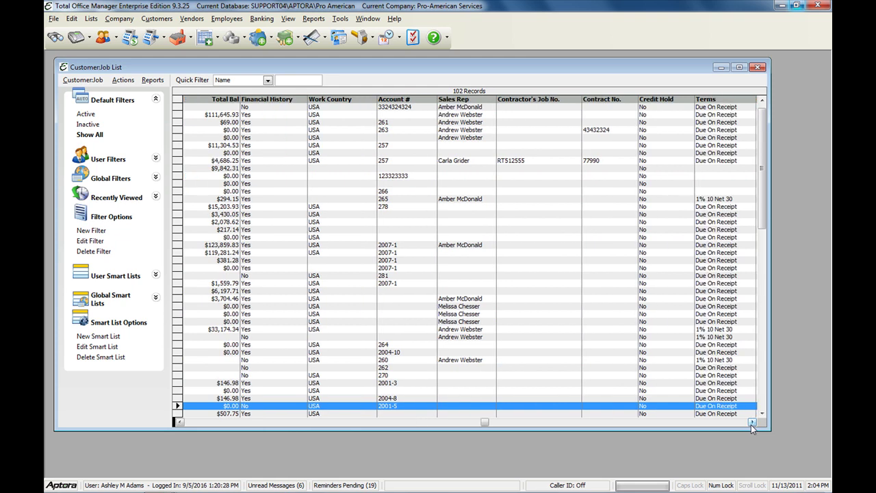
left_click(752, 423)
left_click(752, 422)
left_click(752, 423)
left_click(751, 423)
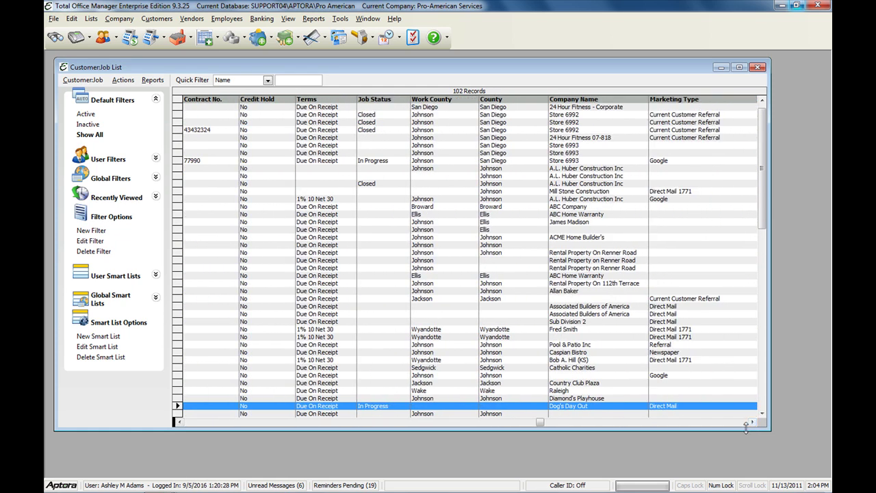
left_click(753, 423)
left_click(753, 422)
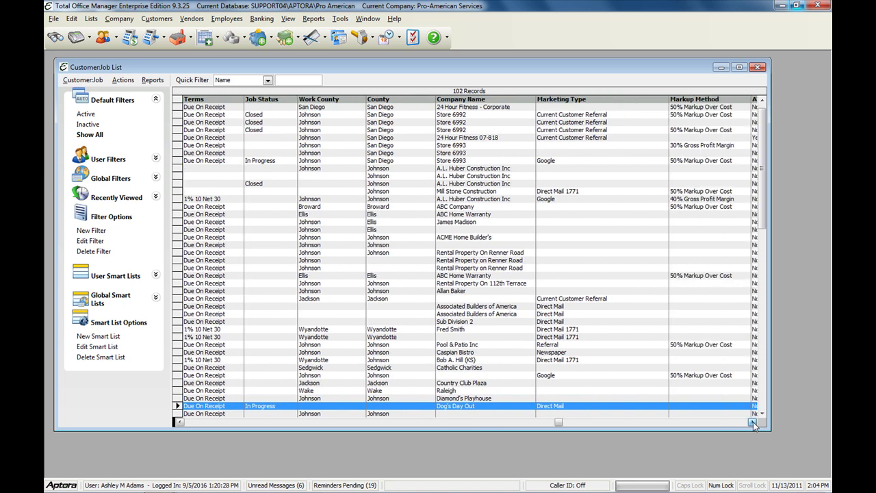
left_click(753, 422)
left_click(753, 423)
left_click(753, 422)
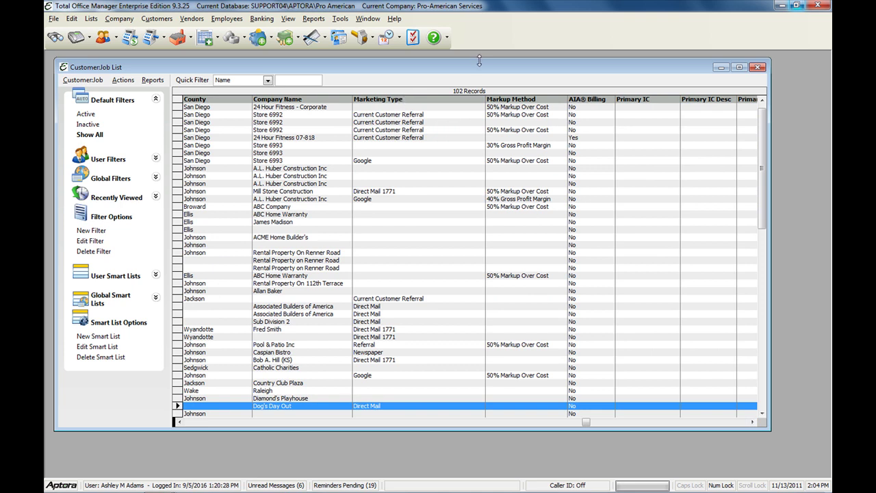
- Move, close and reopen the Customer:Job List, and reposition and enlarge its window to show more records
left_click_drag(479, 59, 558, 327)
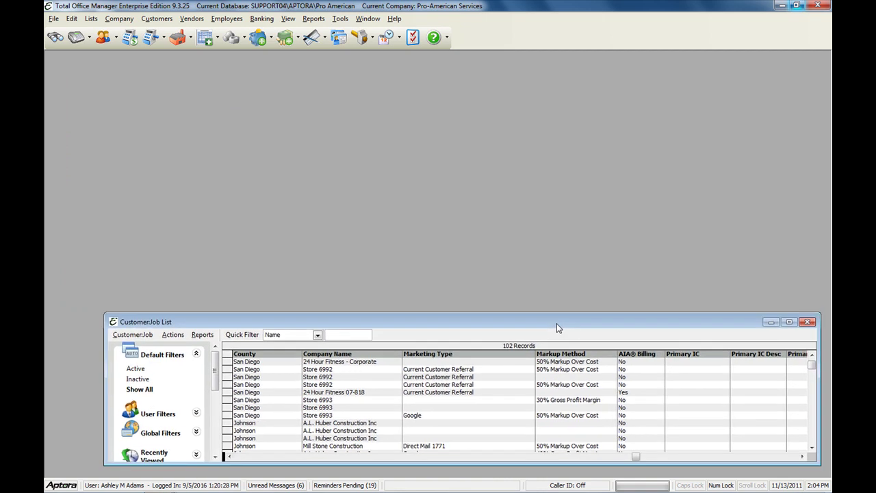
left_click(806, 322)
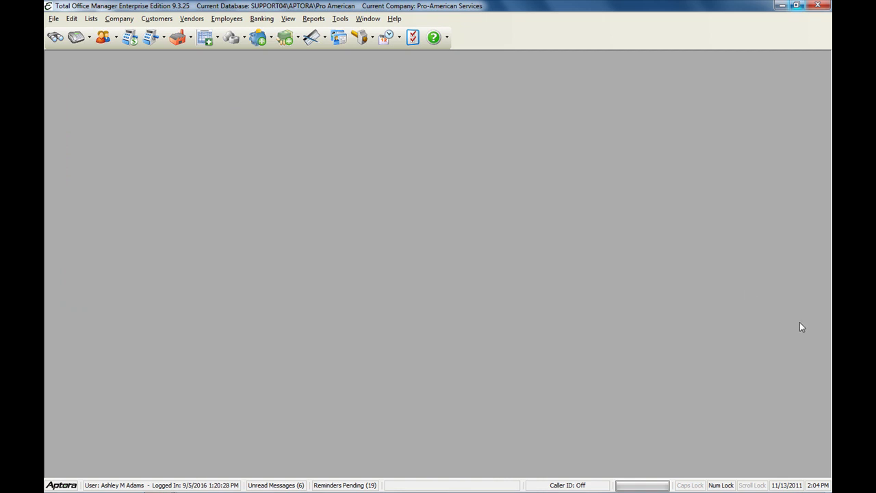
left_click(157, 18)
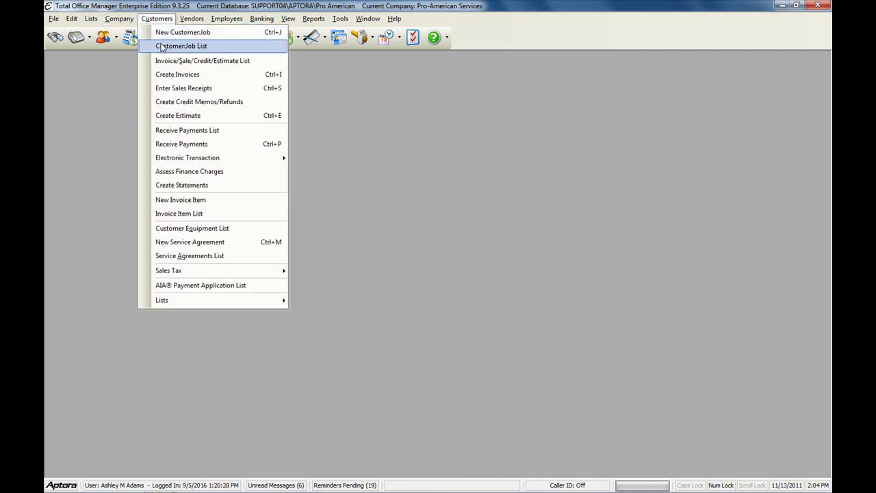
left_click(162, 47)
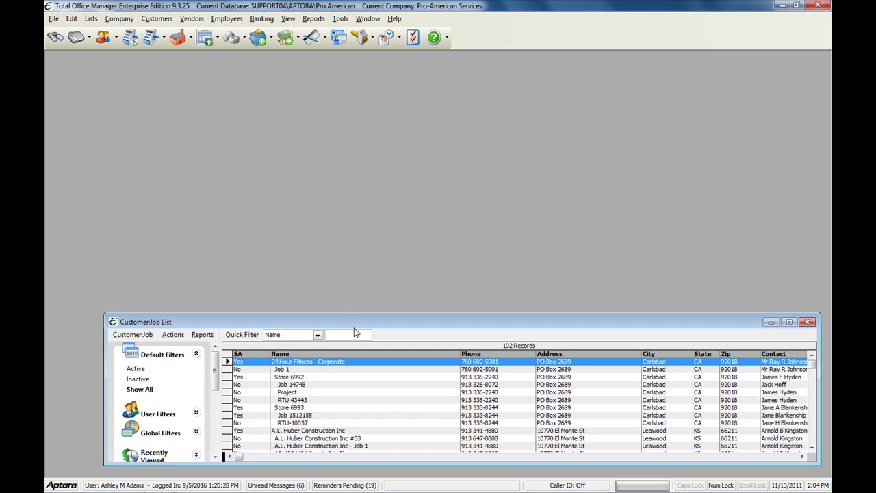
left_click_drag(354, 329, 307, 81)
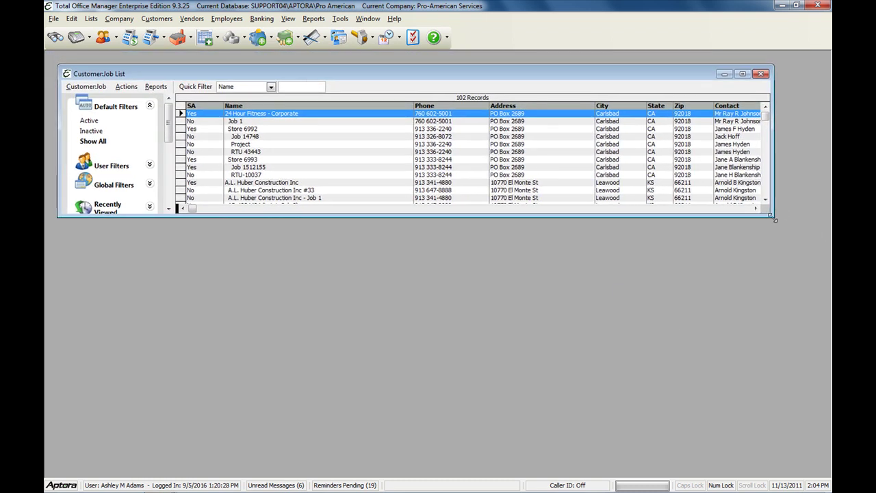
left_click_drag(775, 219, 814, 463)
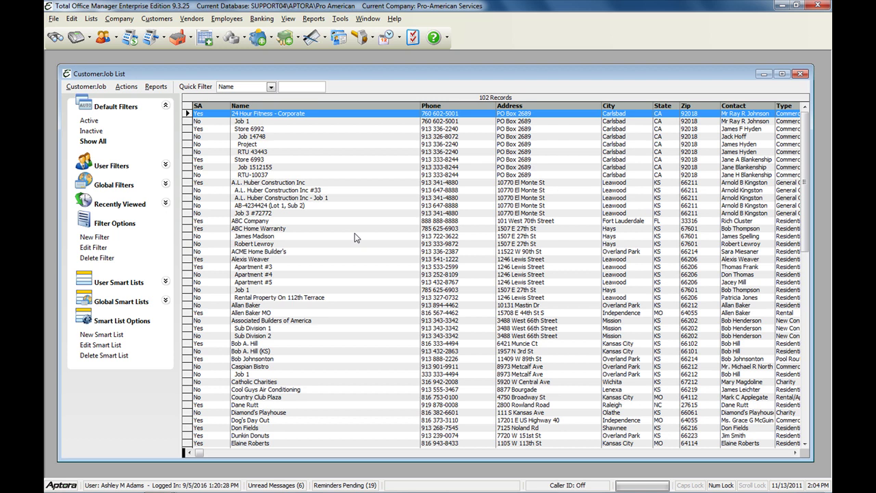
- Set the Quick Filter field to Last Name and filter the Customer:Job List for "lei"
left_click(271, 87)
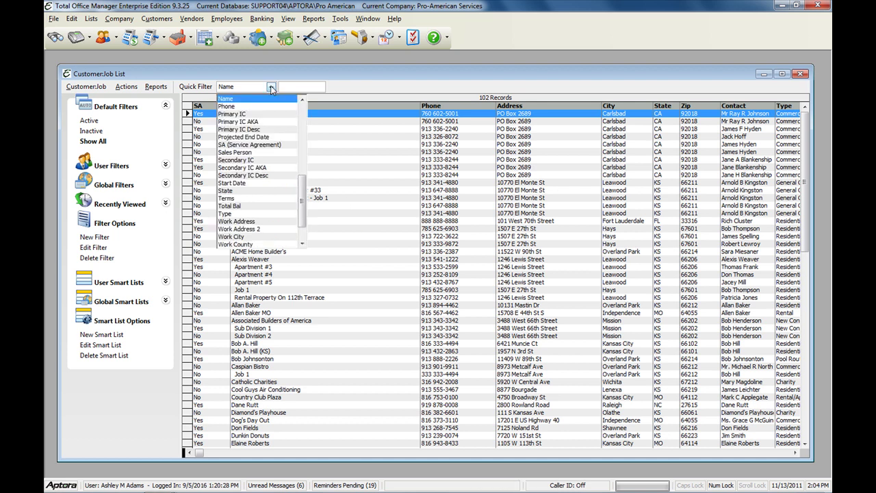
scroll(315, 188, "up", 10)
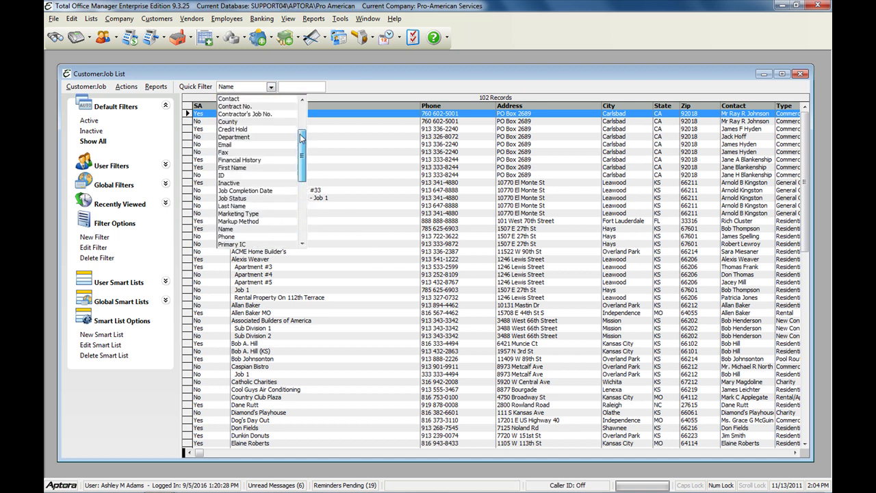
scroll(312, 173, "down", 5)
scroll(308, 175, "up", 2)
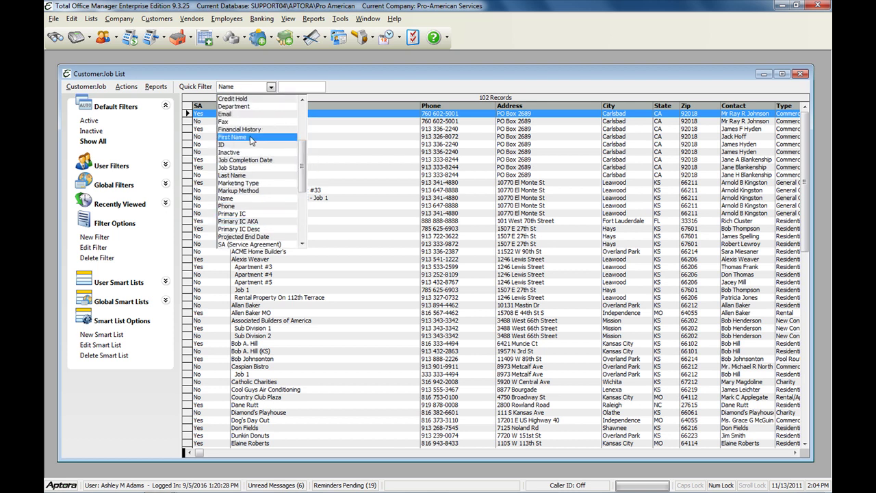
left_click(246, 176)
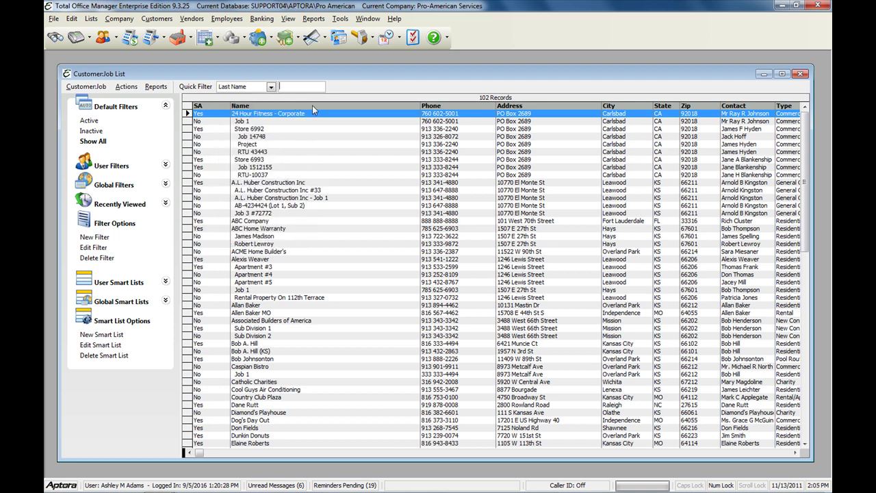
type("lei")
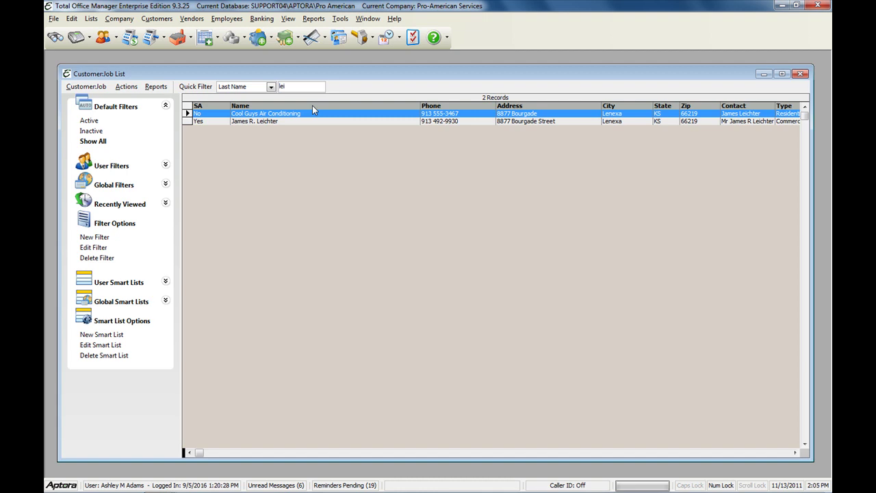
- Clear the Quick Filter text so that all customers and jobs are listed
key("BackSpace")
key("BackSpace")
key("BackSpace")
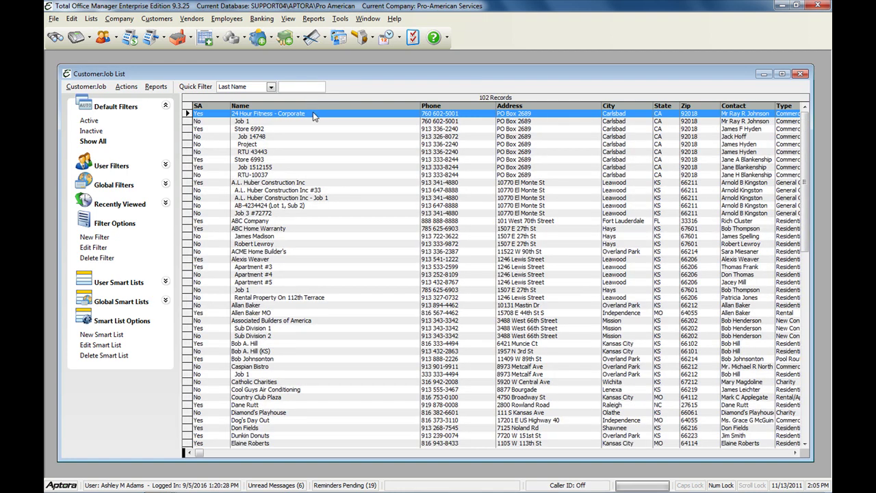
- Start a new Customer:Job List filter and set its first three fields to Address, Address 2 and SA (Service Agreement)
left_click(98, 237)
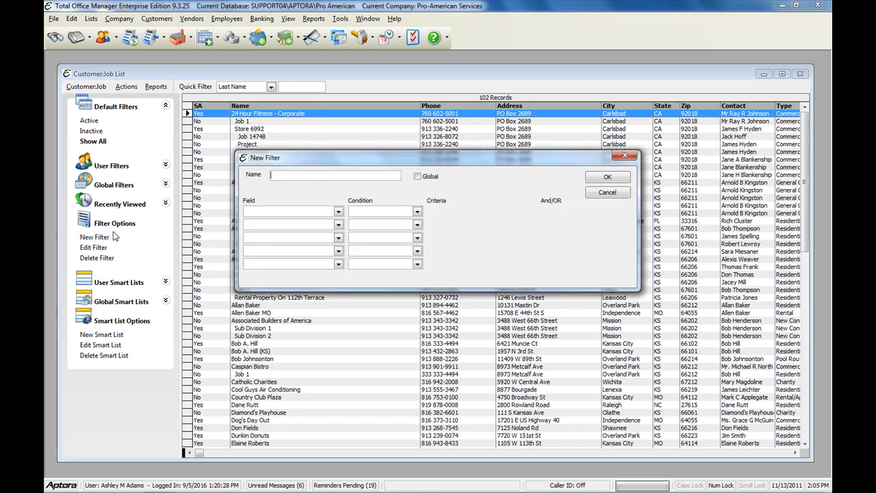
left_click(338, 212)
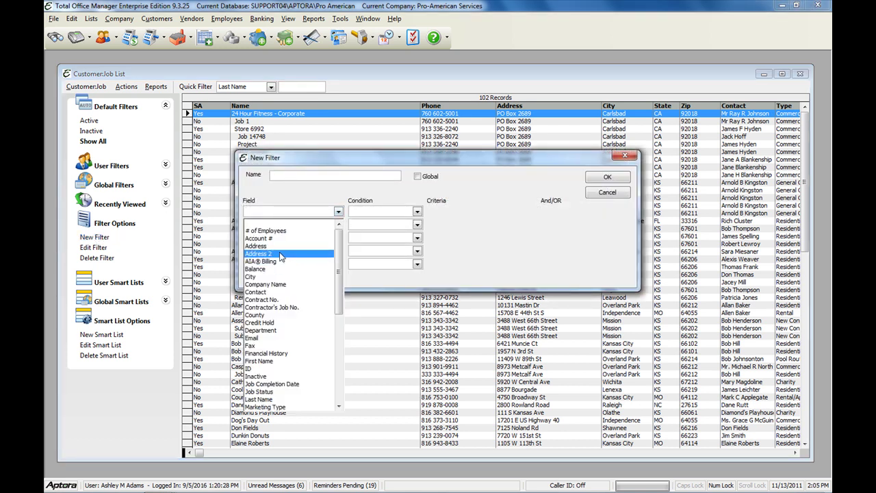
left_click(277, 247)
left_click(338, 225)
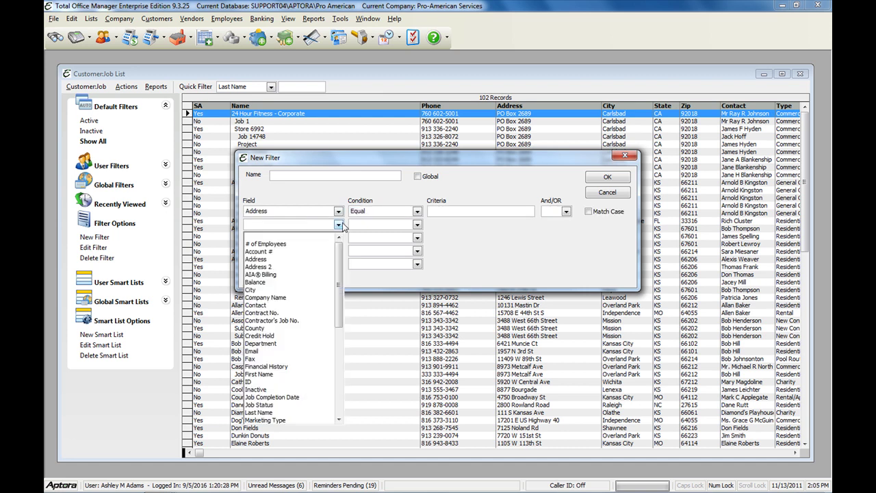
left_click(292, 266)
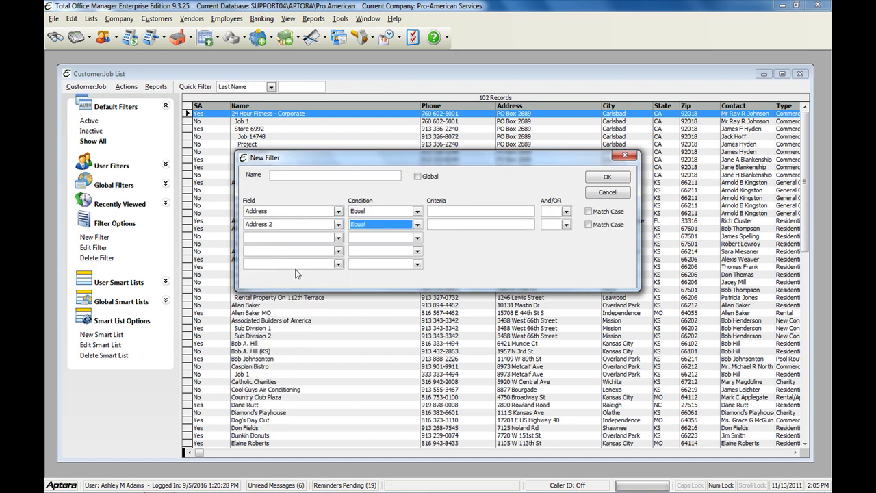
left_click(338, 237)
scroll(304, 356, "down", 3)
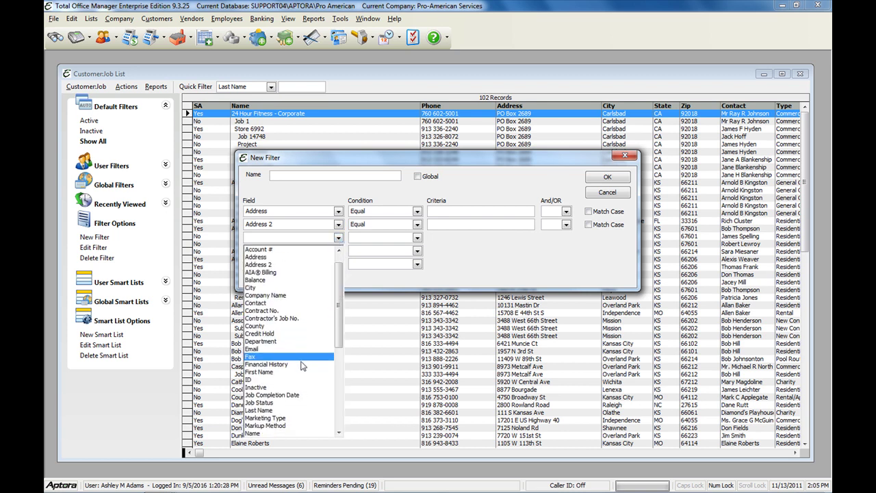
scroll(304, 367, "down", 2)
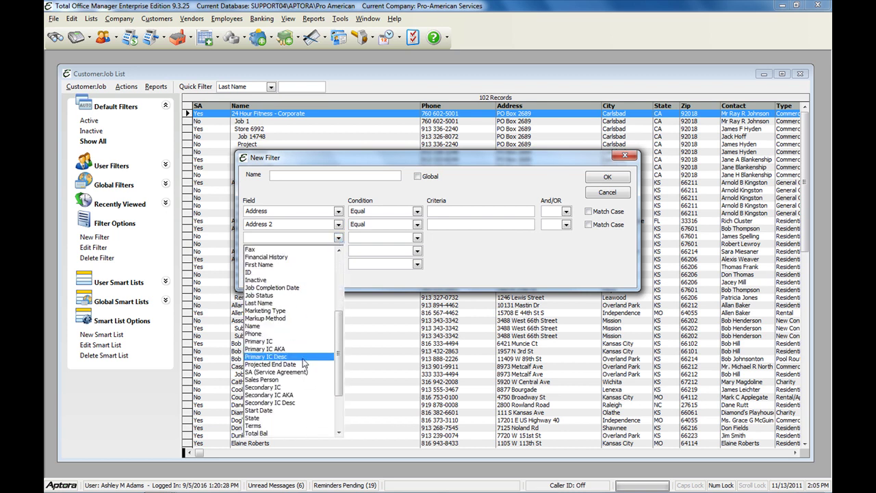
left_click(301, 371)
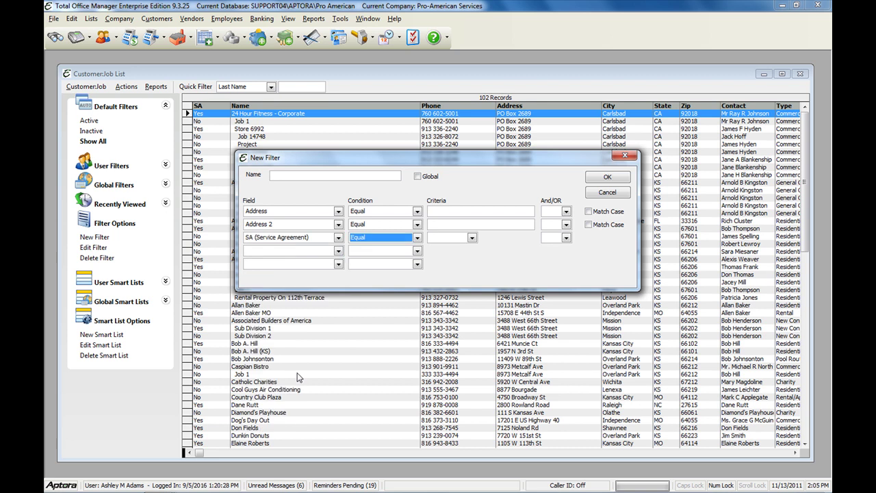
left_click(417, 238)
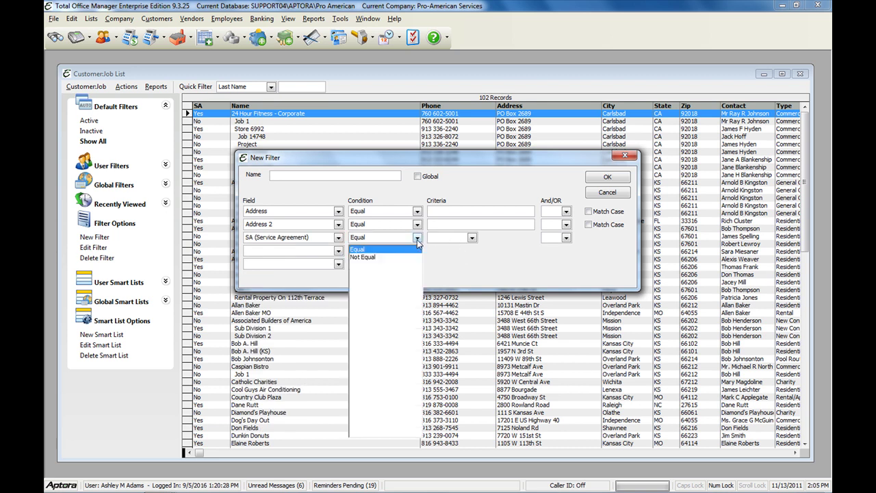
left_click(472, 237)
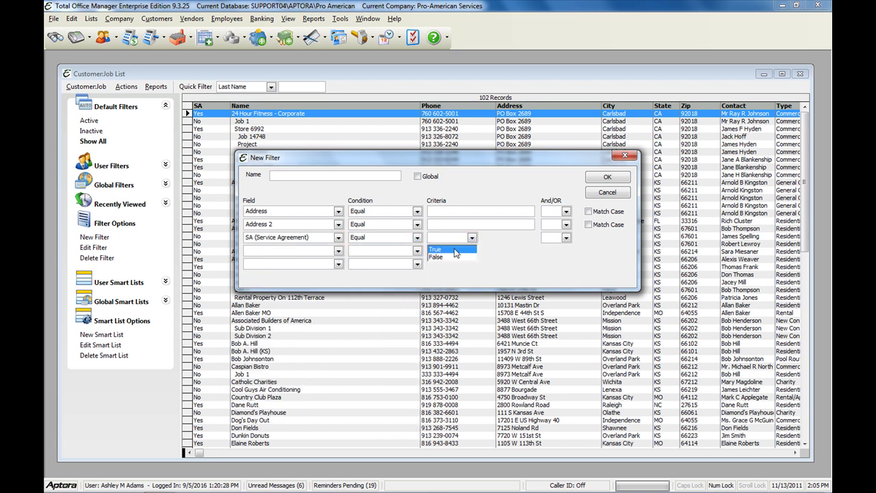
left_click(455, 250)
left_click(417, 211)
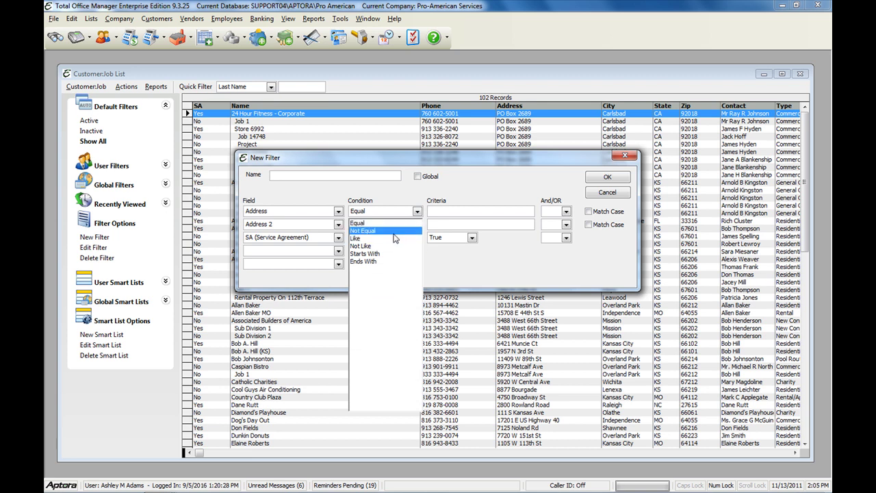
left_click(474, 208)
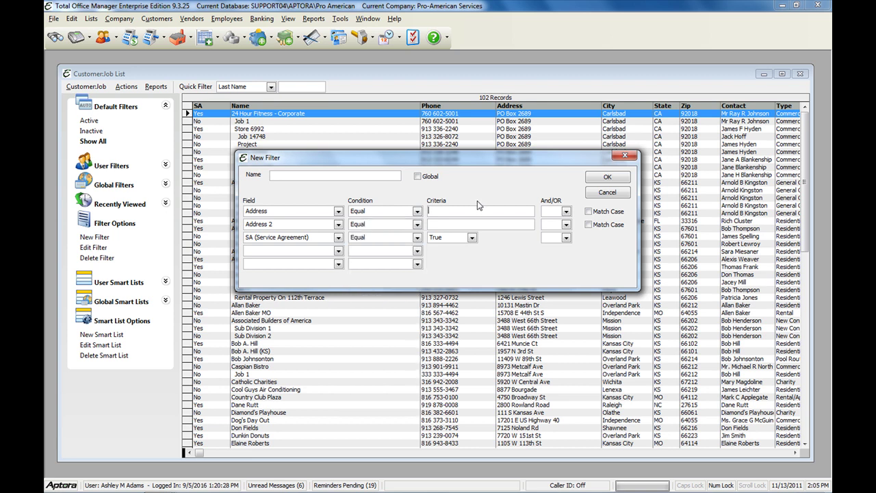
left_click(566, 212)
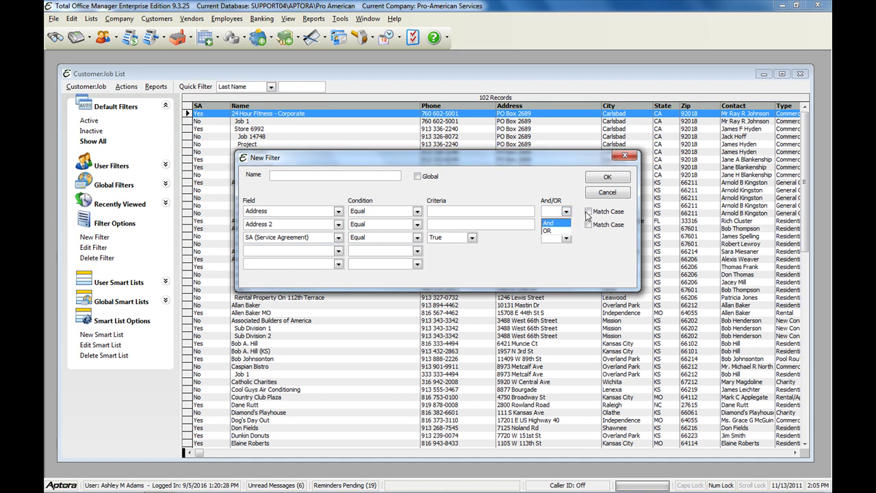
left_click(589, 212)
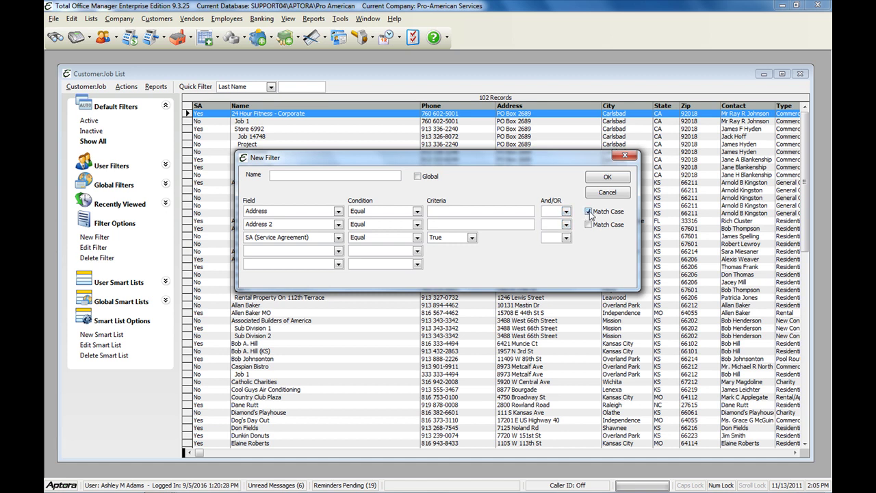
left_click(325, 177)
left_click(607, 194)
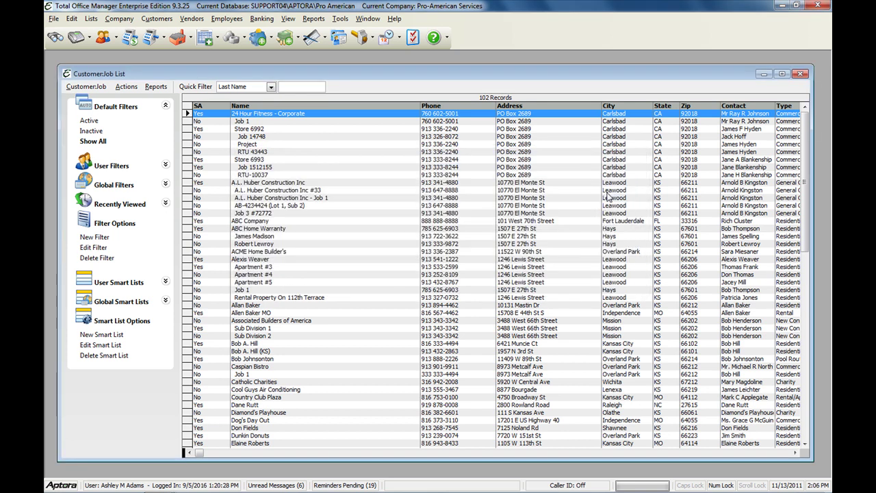
- Select the AB-4234424 (Lot 1, Sub 2) job, view the print preview of the customer list in a wider window, and close it
left_click(240, 206)
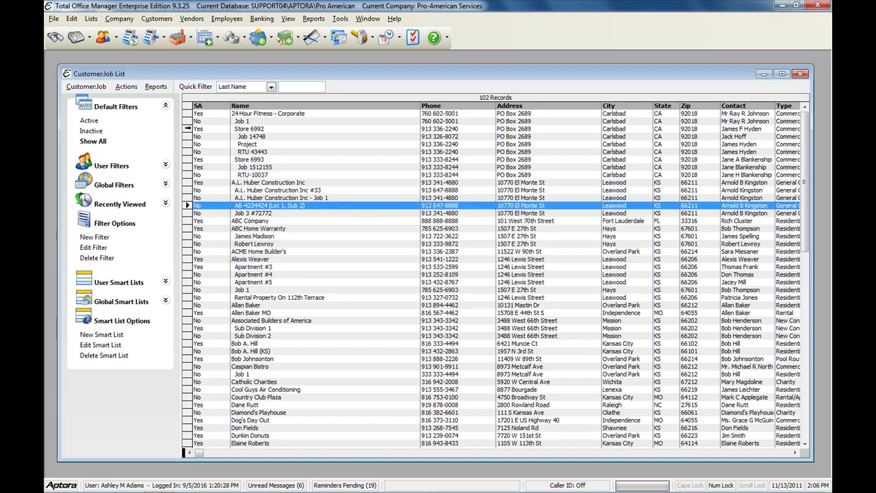
left_click(158, 87)
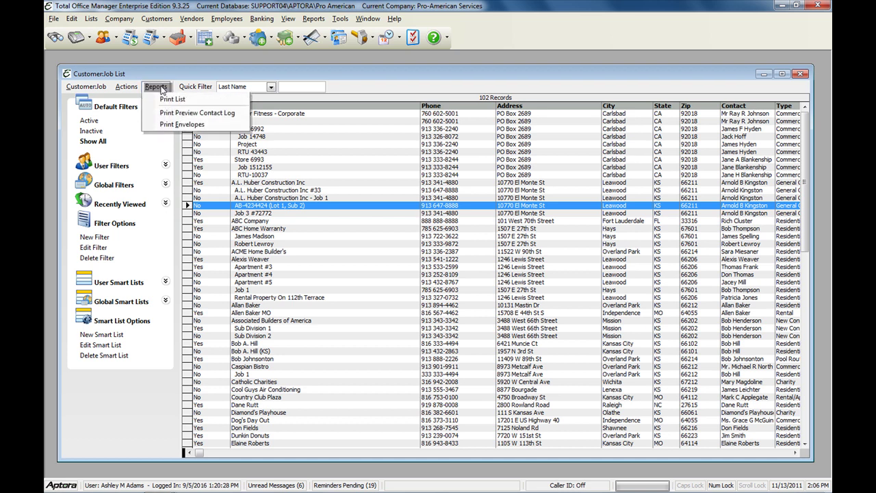
left_click(172, 100)
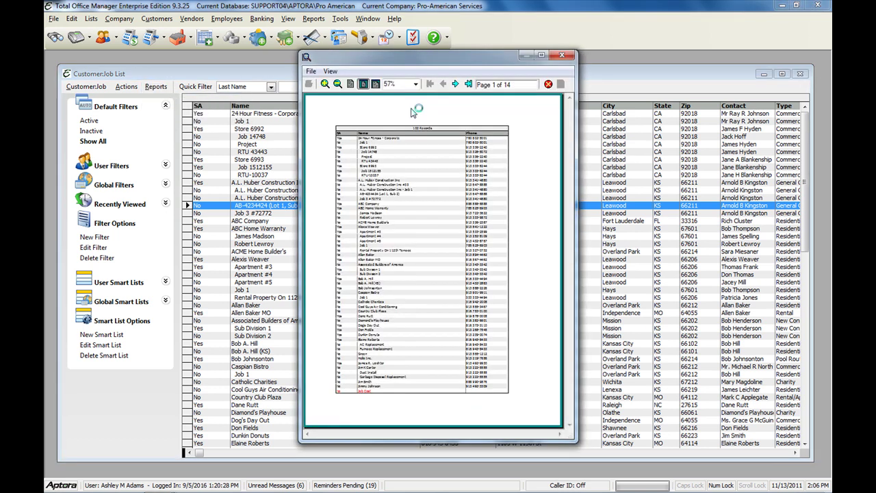
left_click_drag(433, 58, 354, 73)
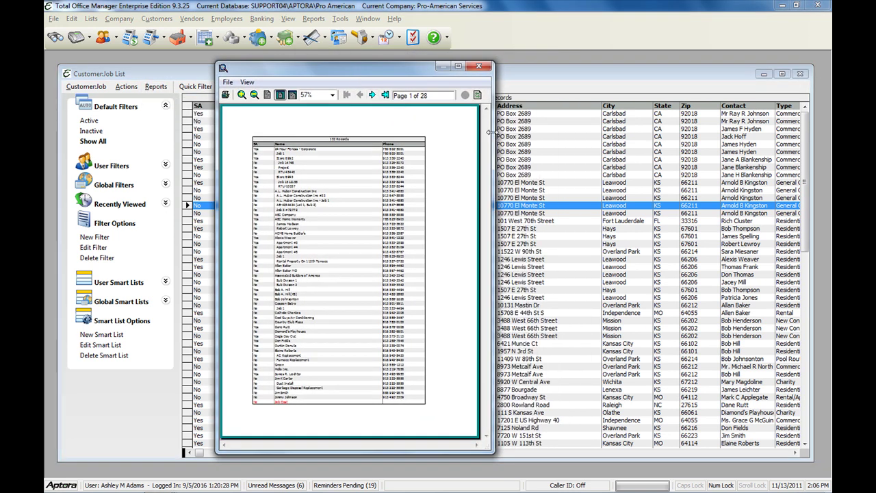
left_click_drag(493, 130, 586, 128)
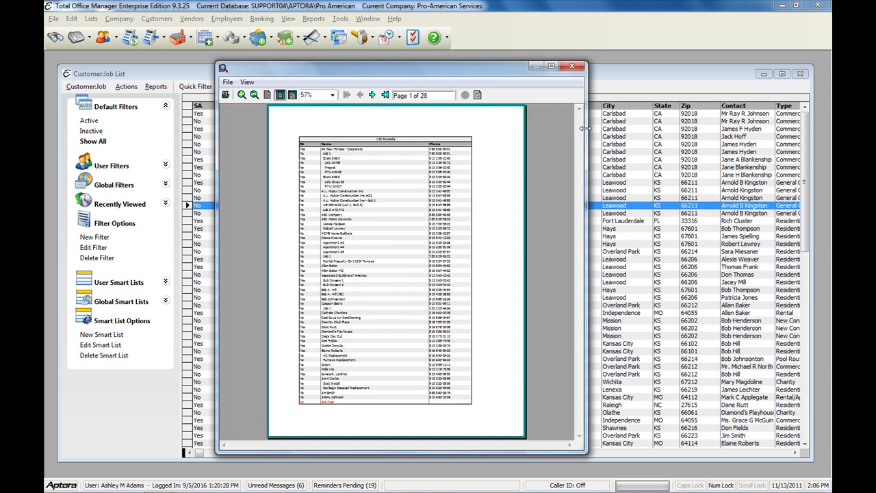
left_click(573, 67)
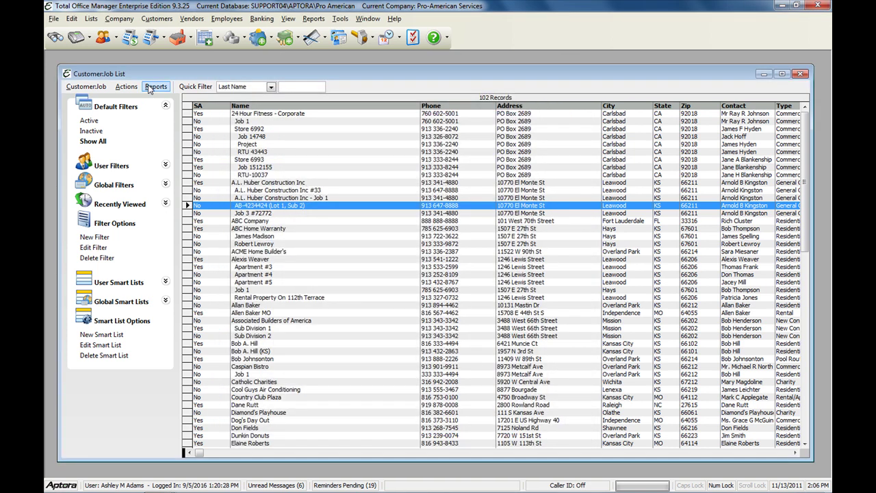
- Preview the customer envelope for the AB-4234424 (Lot 1, Sub 2) job and close it without printing
left_click(152, 87)
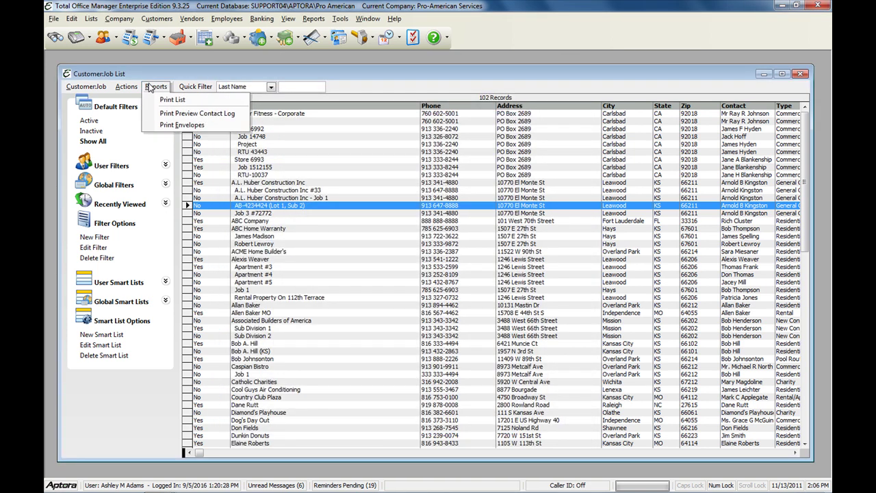
left_click(173, 125)
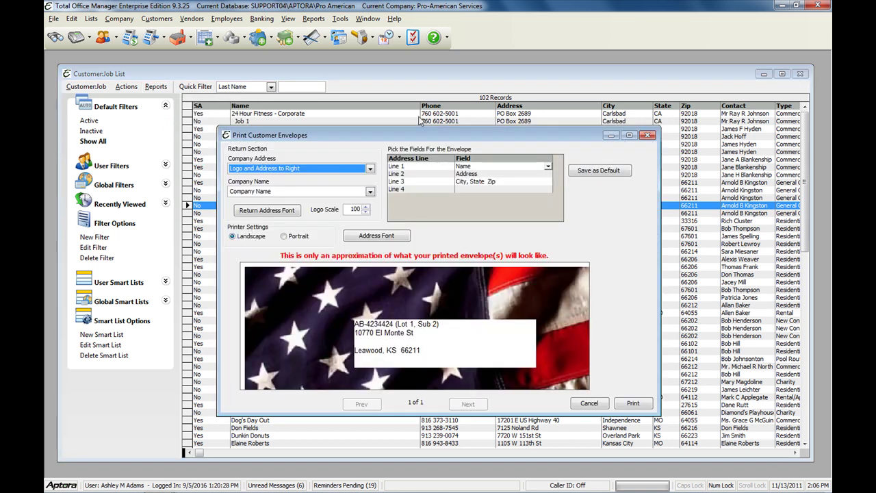
left_click_drag(433, 134, 377, 117)
left_click(590, 115)
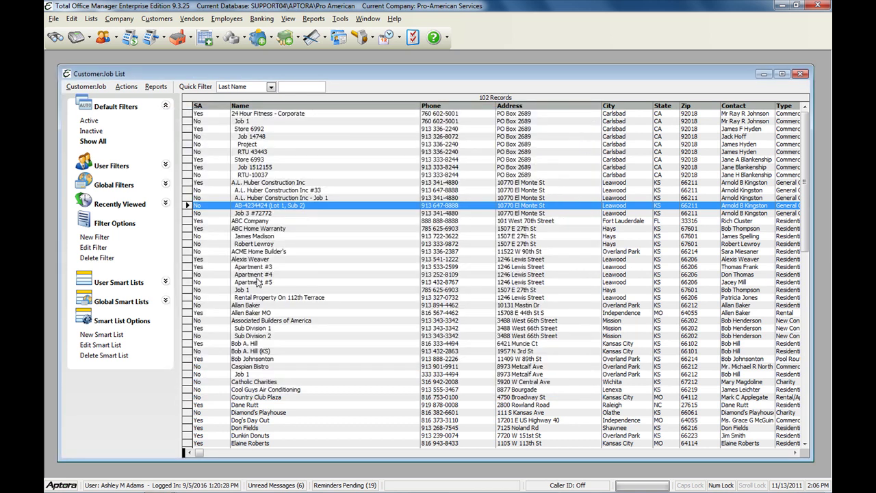
- Select three non-adjacent records together: Store 6993, ABC Company and the Independence, MO rental customer
left_click(187, 158)
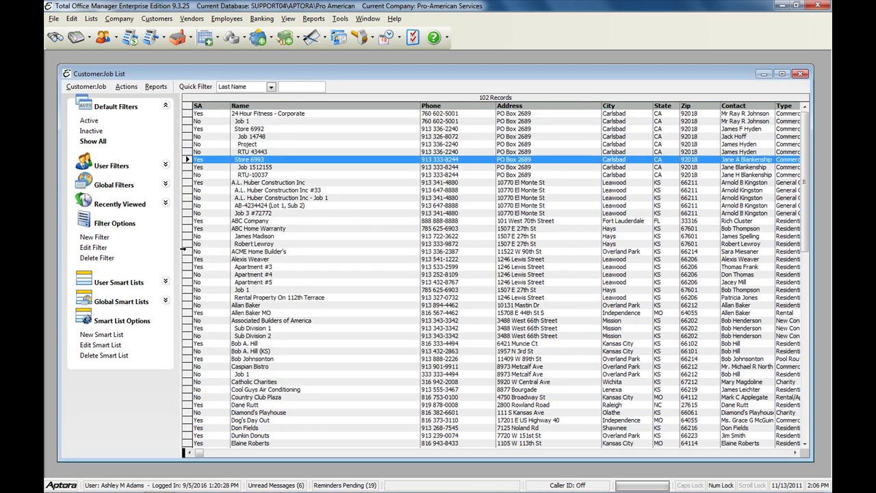
left_click(187, 221, "ctrl")
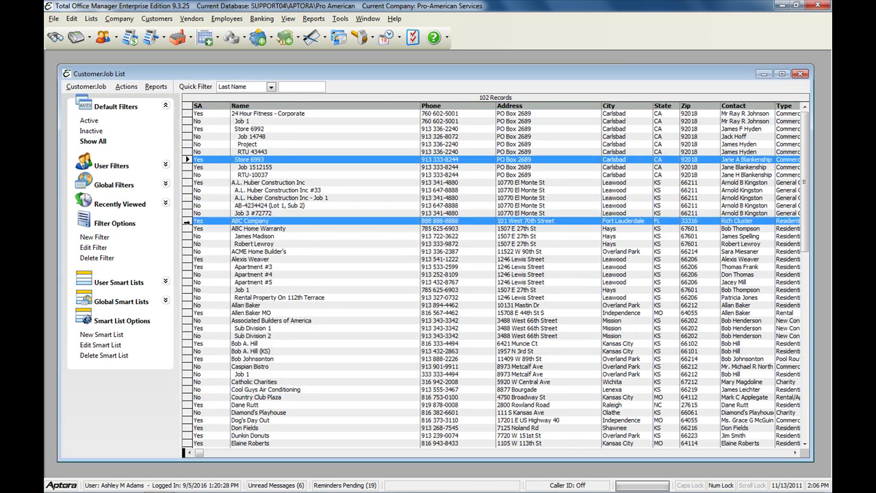
left_click(187, 313, "ctrl")
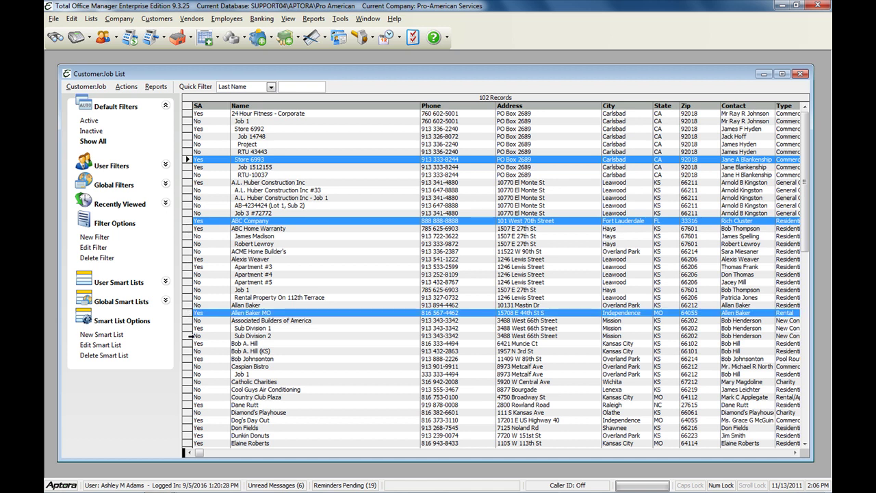
- Select the continuous range of records from Sub Division 2 down to the customer in Shawnee, KS
left_click(187, 335)
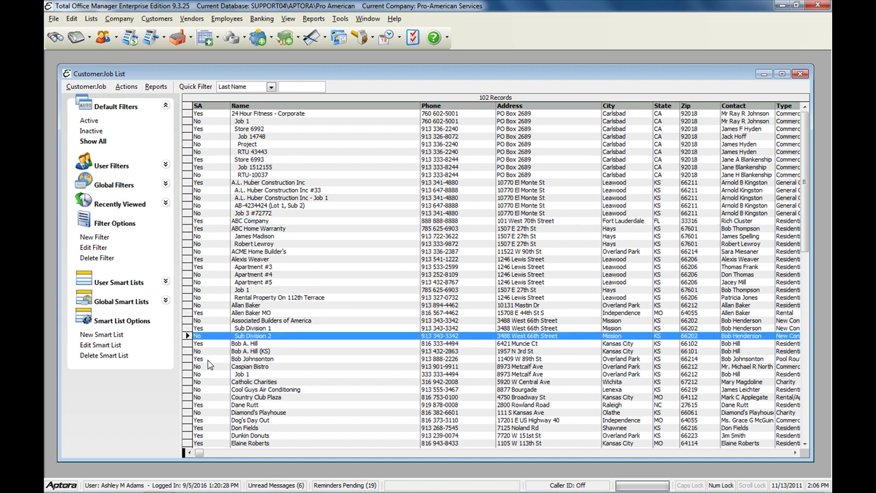
scroll(209, 365, "down", 2)
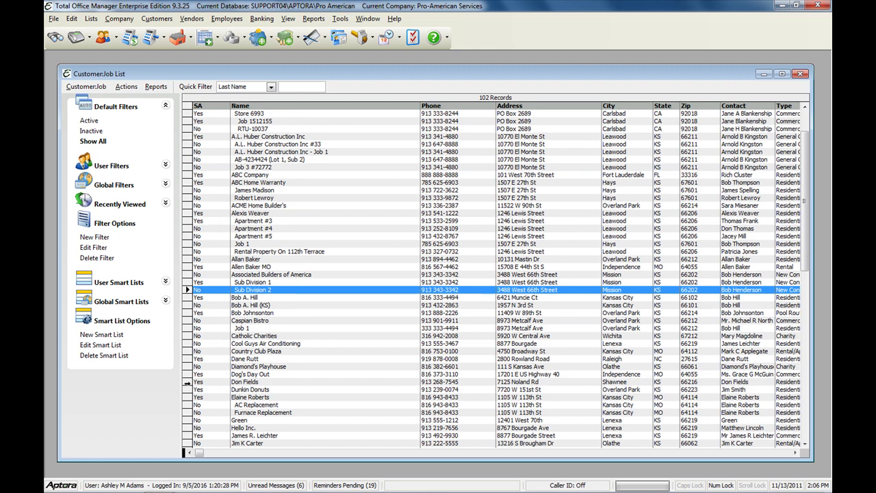
left_click(186, 383, "shift")
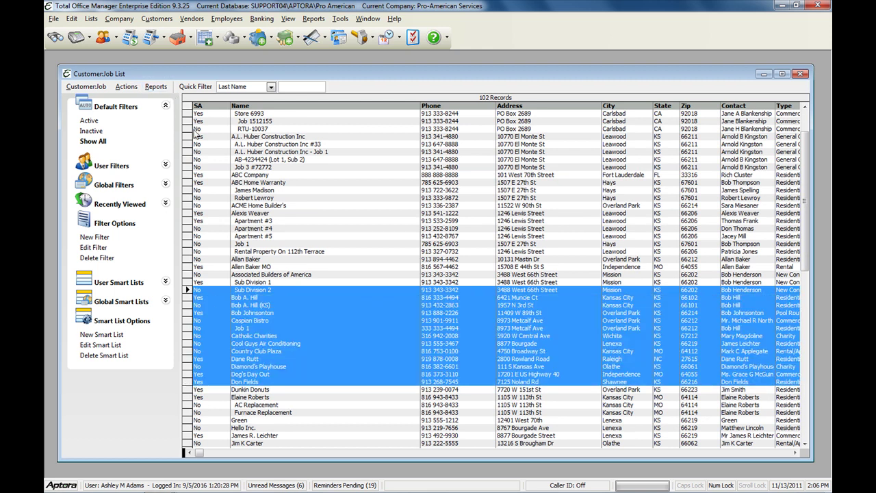
- Open the customer list in MS Excel and reduce row 2 to the height of a single text line
left_click(259, 176)
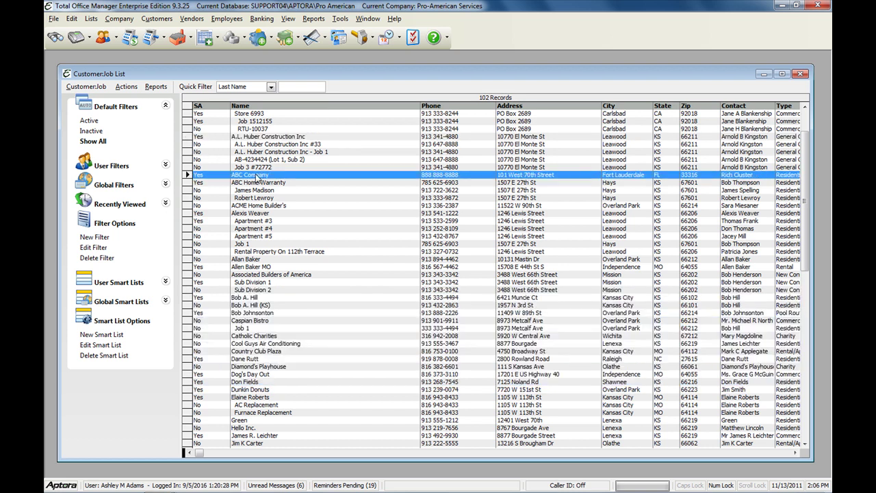
right_click(260, 137)
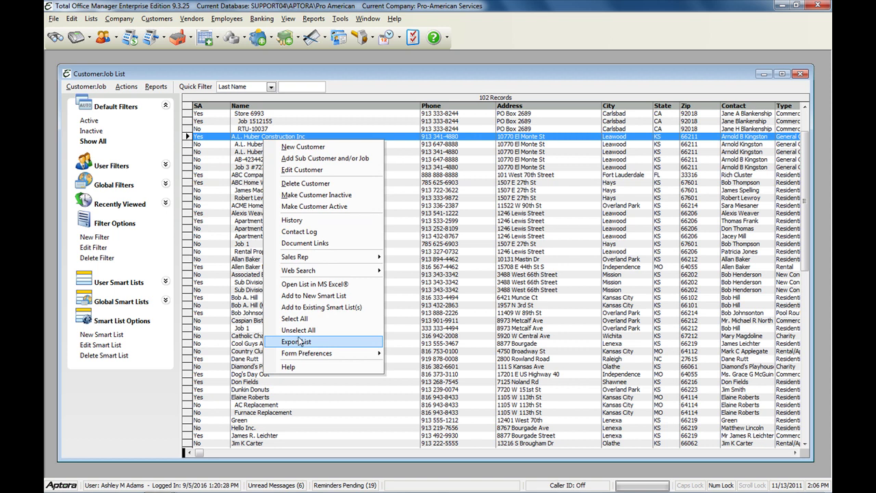
left_click(322, 285)
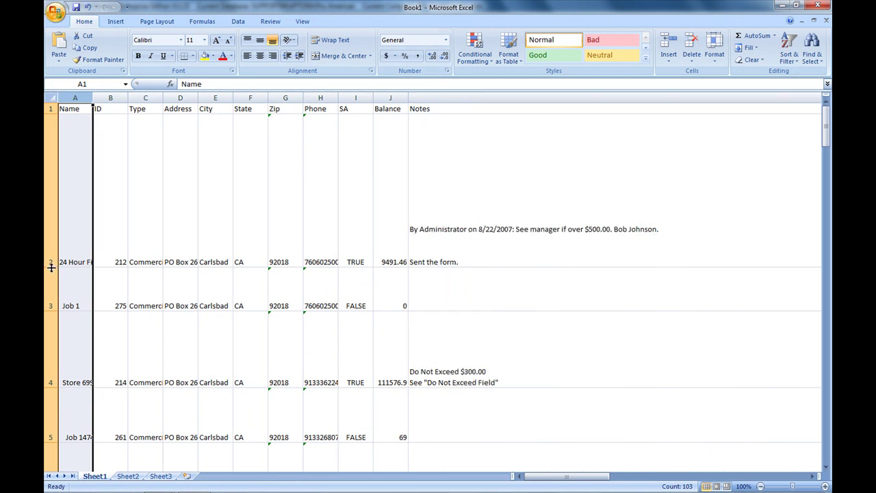
left_click_drag(52, 267, 50, 126)
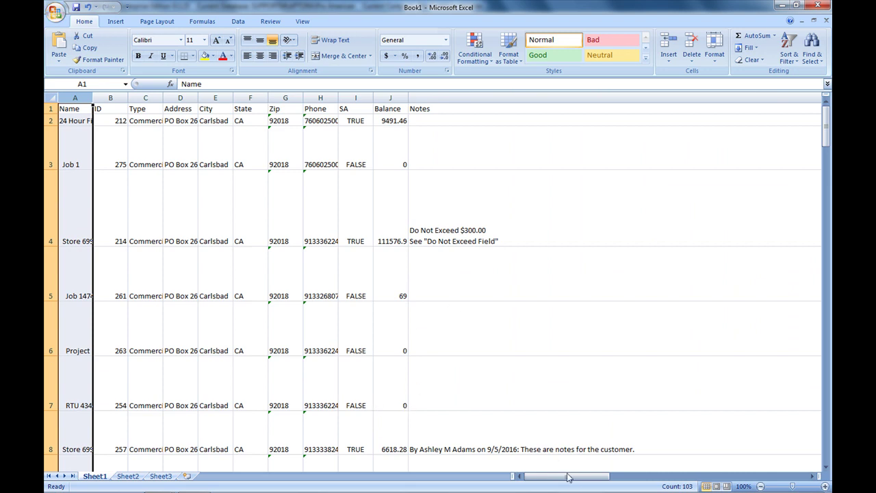
- Fit the Total Bal column to its contents and make the whole header row bold
left_click_drag(572, 476, 626, 477)
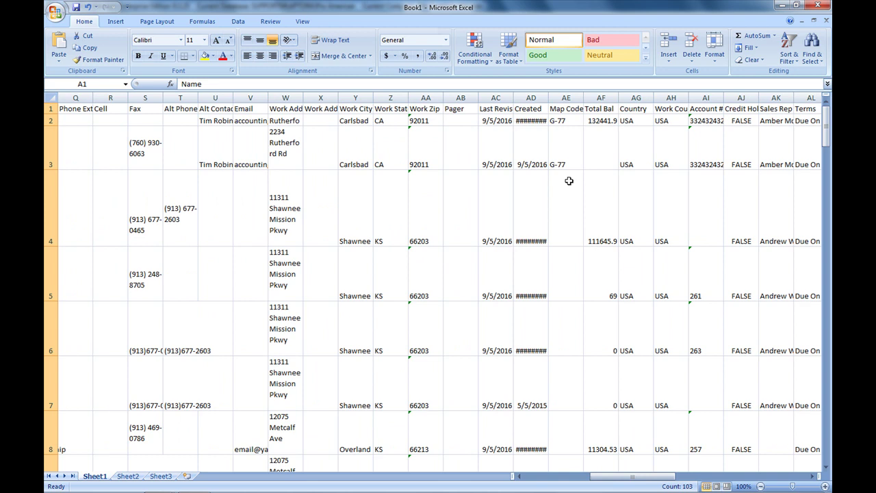
double_click(619, 98)
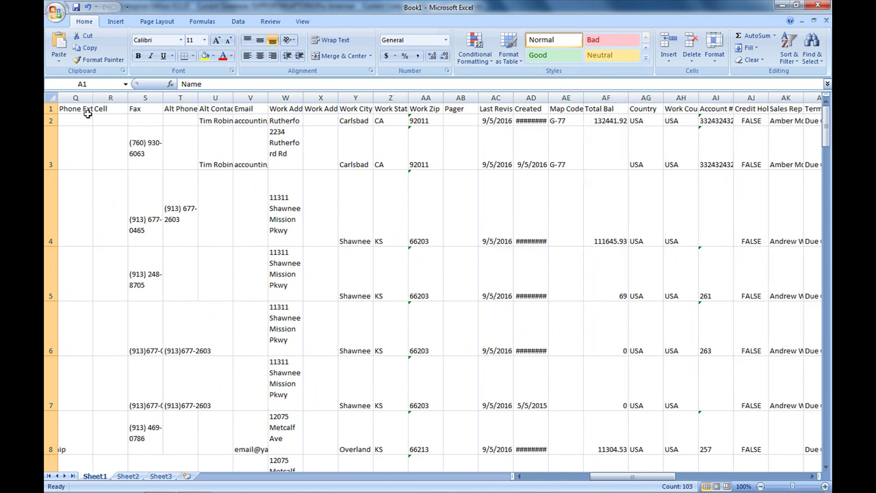
left_click(51, 108)
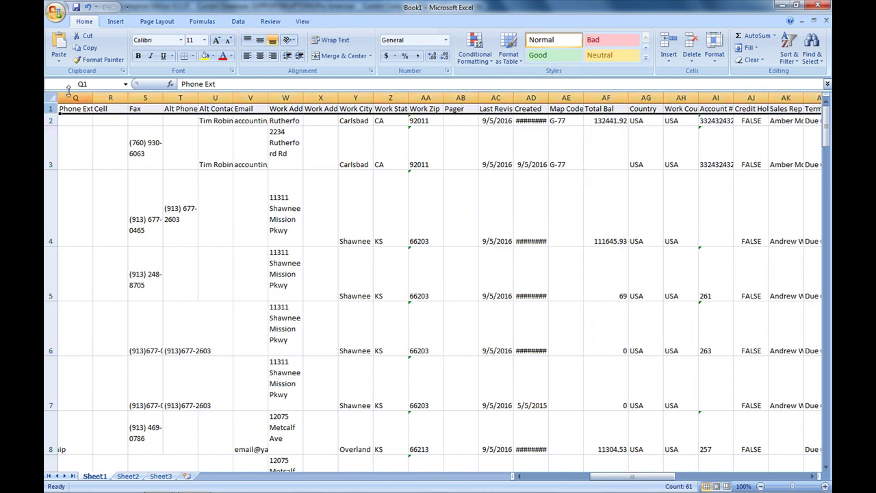
left_click(139, 56)
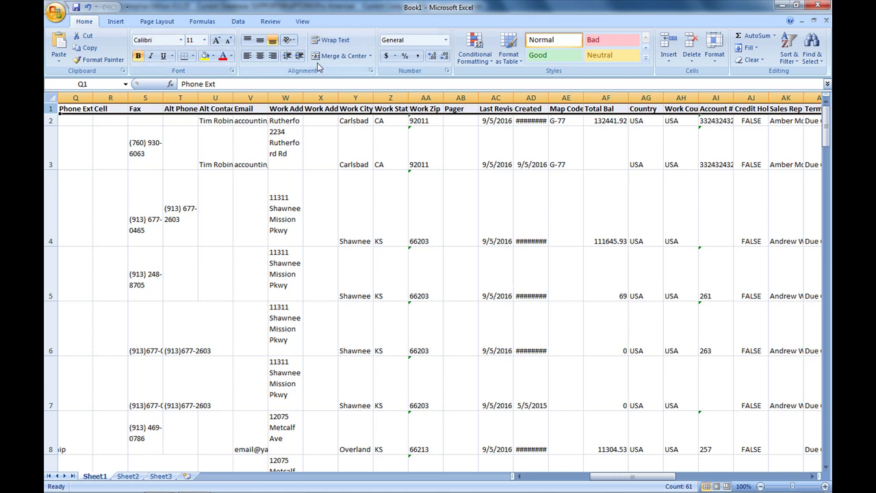
- Fit the Work Address2 column to its contents, widen the Created column until its dates show, and minimize the workbook
double_click(338, 97)
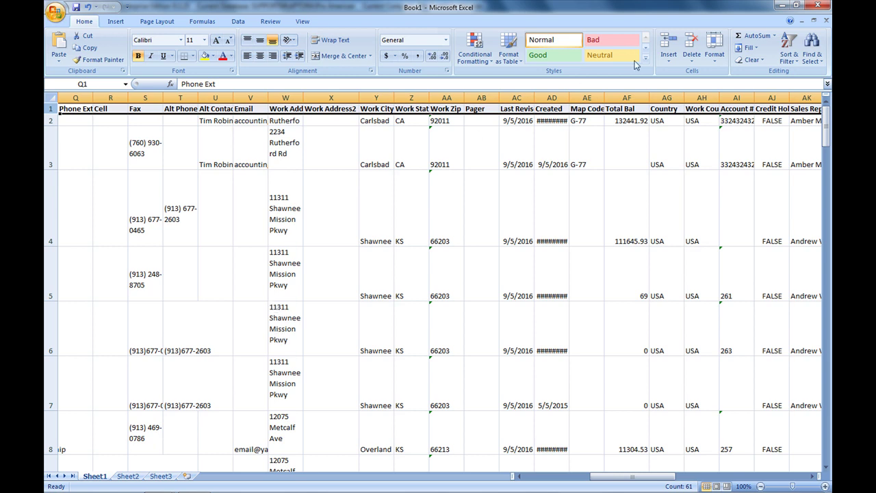
left_click_drag(570, 98, 594, 96)
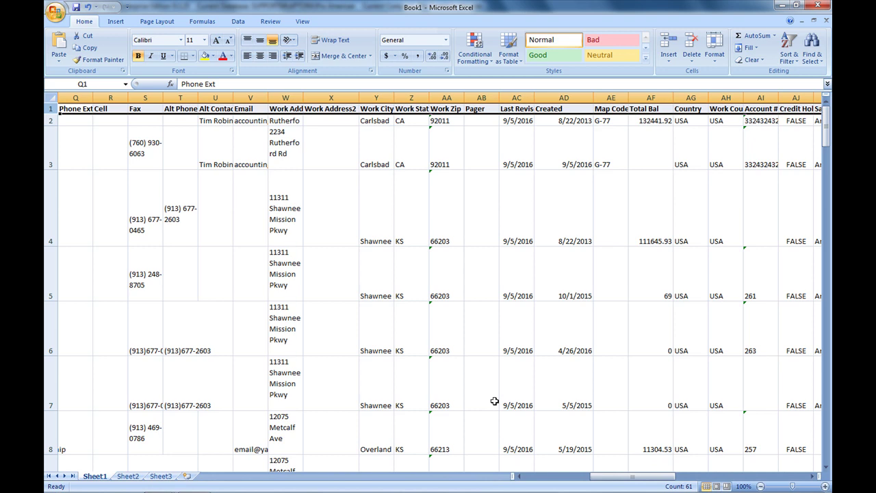
left_click(782, 5)
- Review the customer commands and the actions available for the first job under ABC Home Warranty in the Customer:Job List
left_click(331, 192)
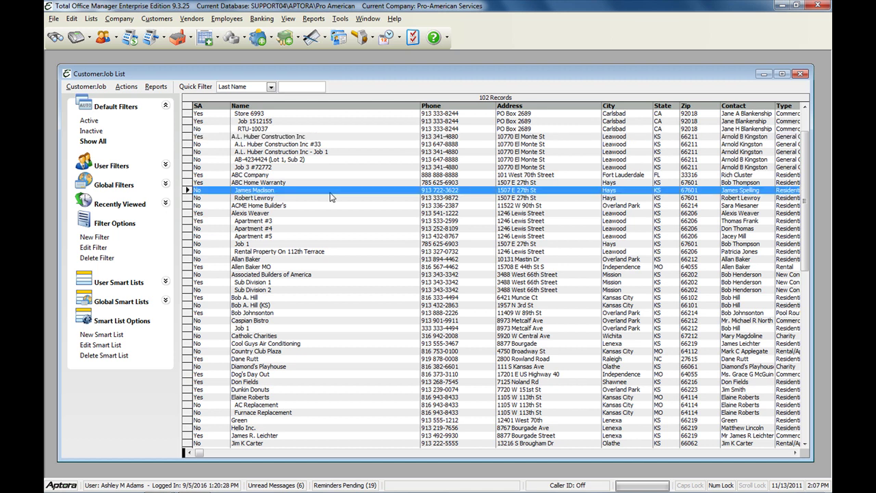
left_click(87, 87)
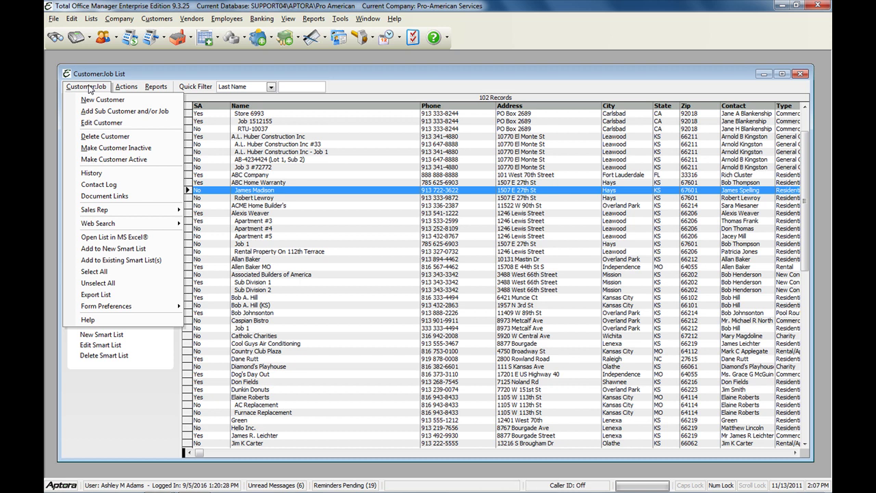
left_click(121, 89)
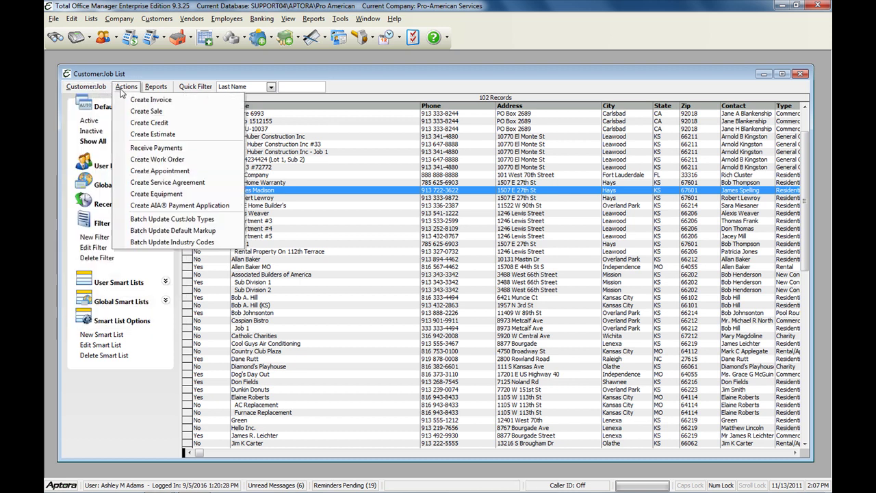
- Check the commands available for the Apartment #3 job and close the Customer:Job List
right_click(272, 221)
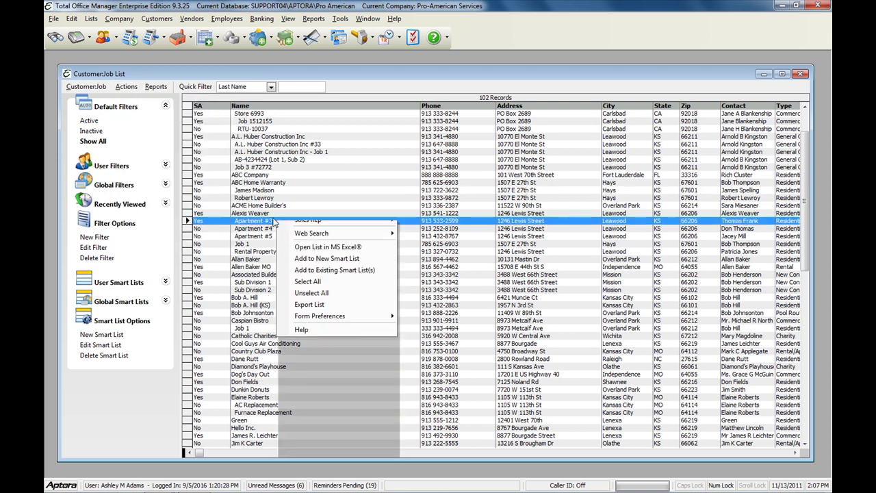
left_click(257, 198)
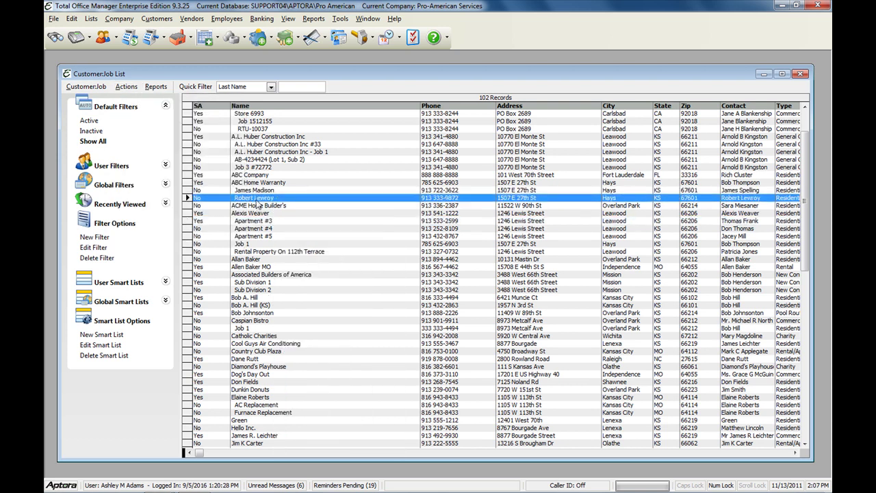
left_click(802, 75)
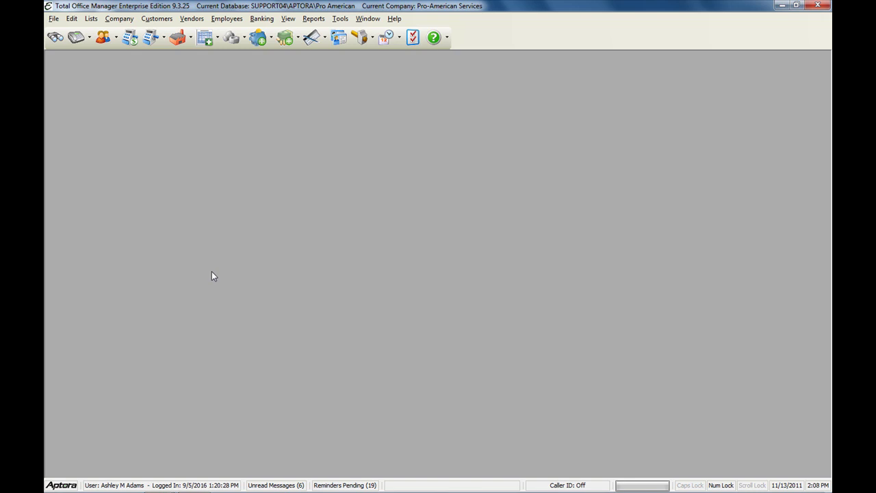
- Open the Customer:Job List, the Vendor List and the Employee List together
left_click(157, 18)
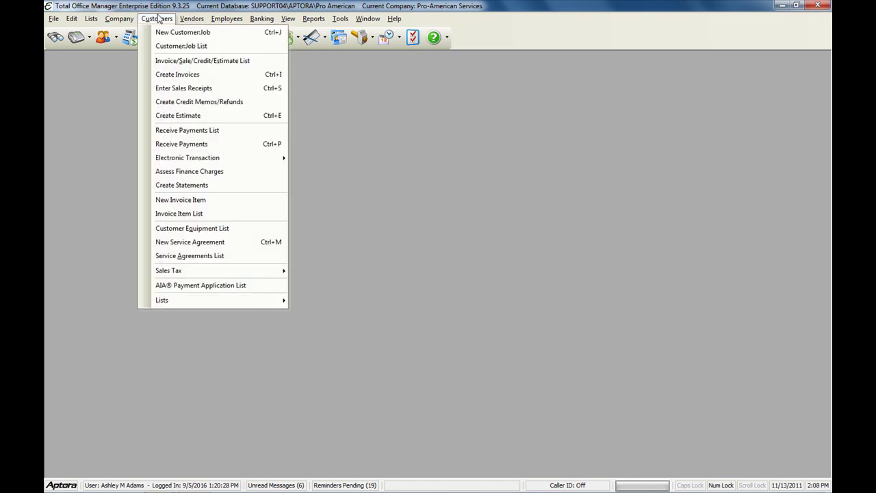
left_click(174, 48)
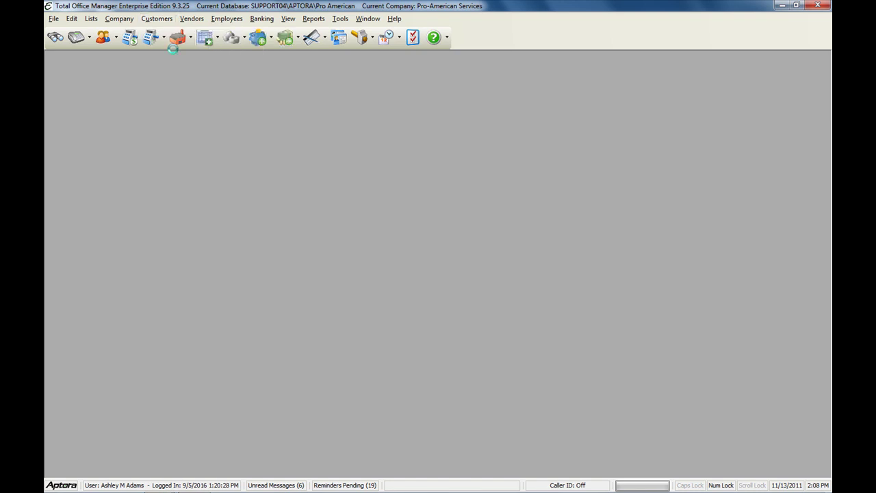
left_click(191, 19)
left_click(209, 46)
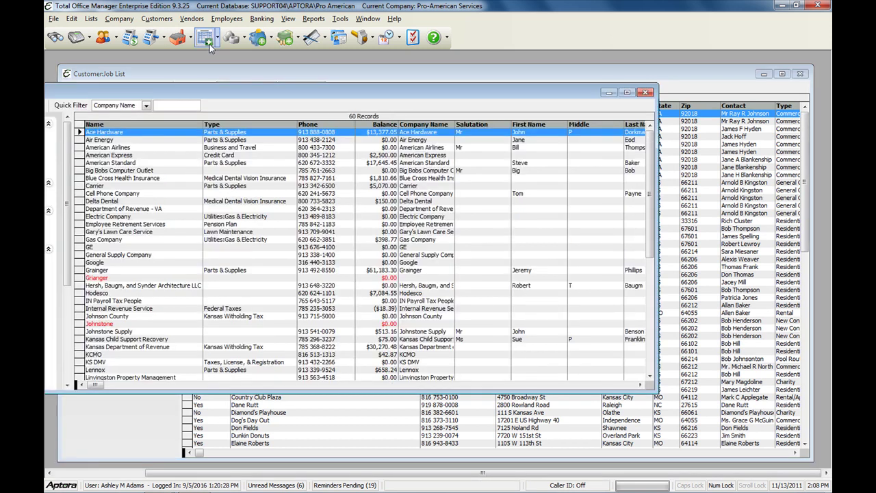
left_click(227, 18)
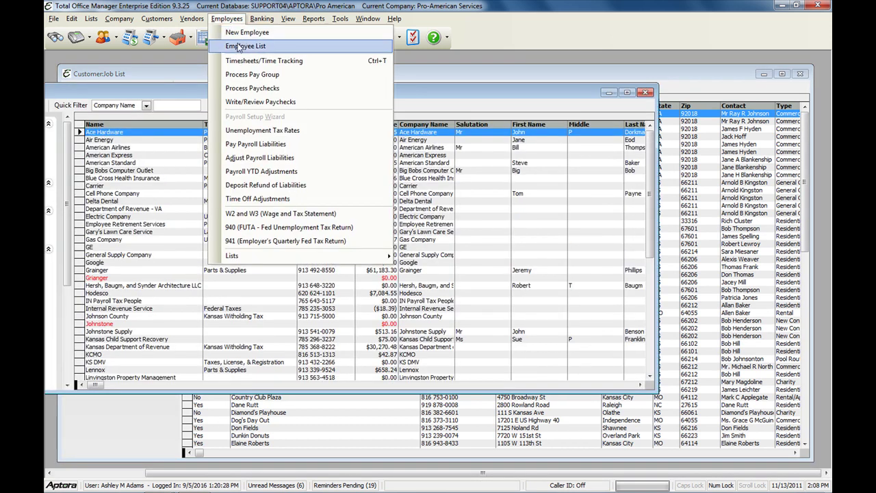
left_click(240, 46)
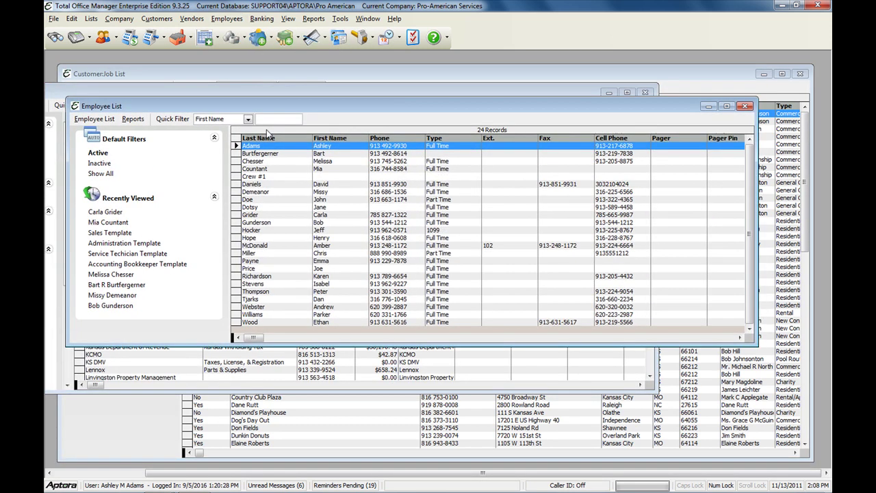
- Bring the Vendor List in front of the Employee List, enlarge its window and place its Type column after Phone
left_click_drag(262, 107, 267, 160)
left_click_drag(242, 92, 362, 70)
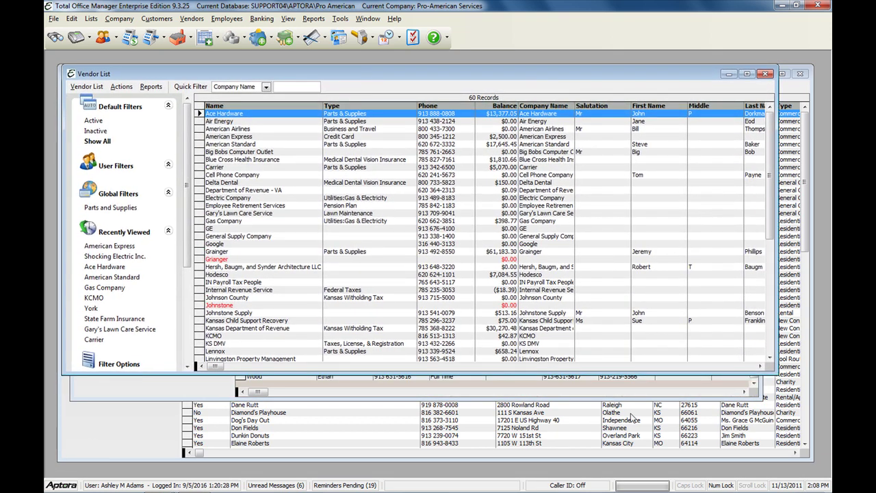
left_click_drag(777, 373, 802, 445)
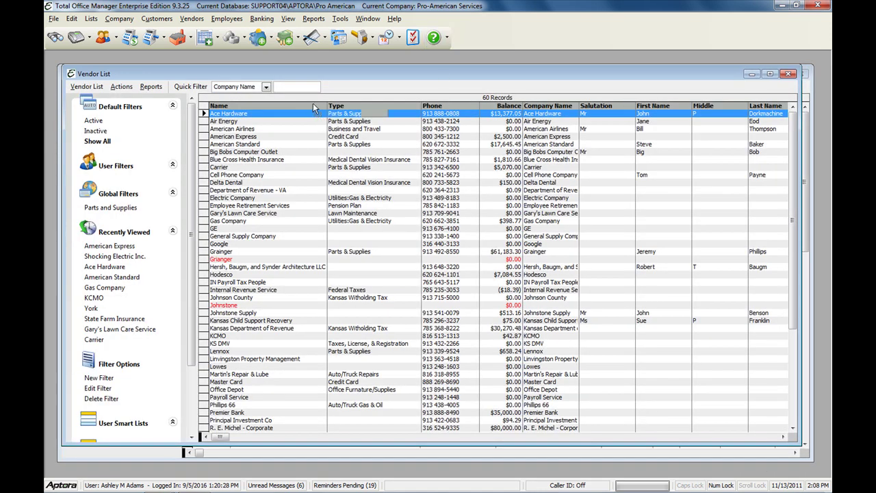
left_click_drag(336, 106, 415, 108)
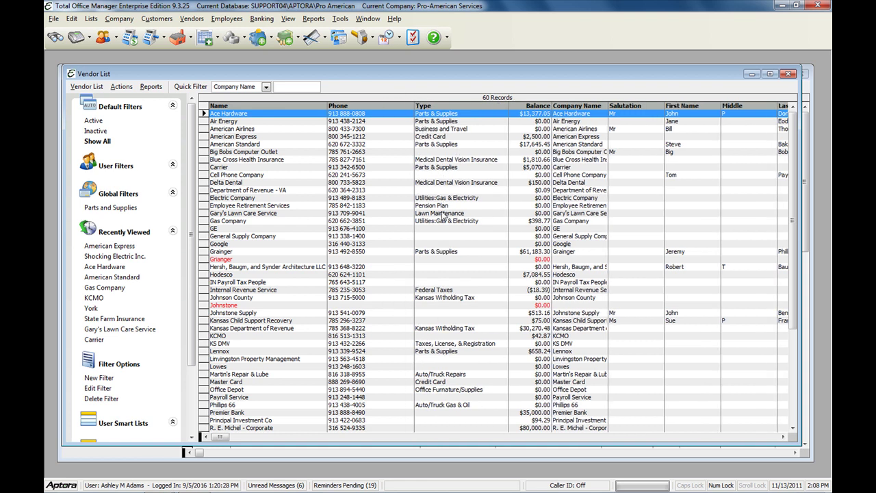
- Preview the Vendor List printout, close the preview and check the commands available for the Electric Company vendor
left_click(241, 144)
left_click(151, 87)
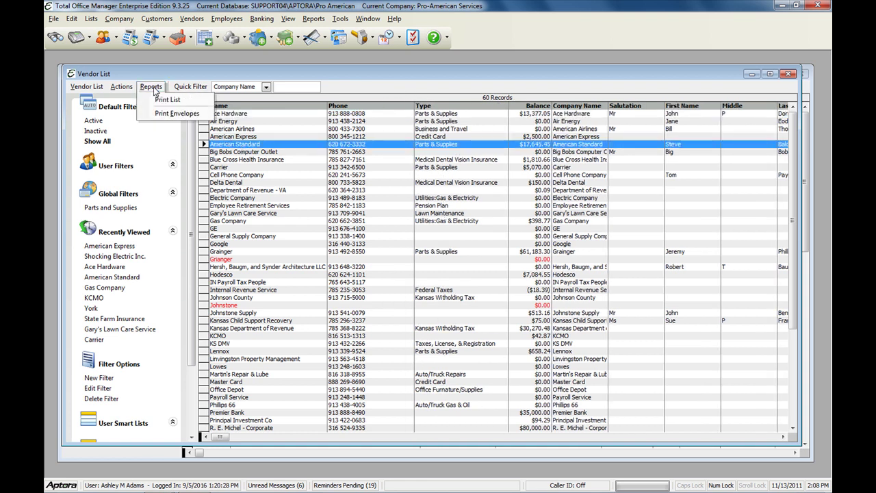
left_click(198, 90)
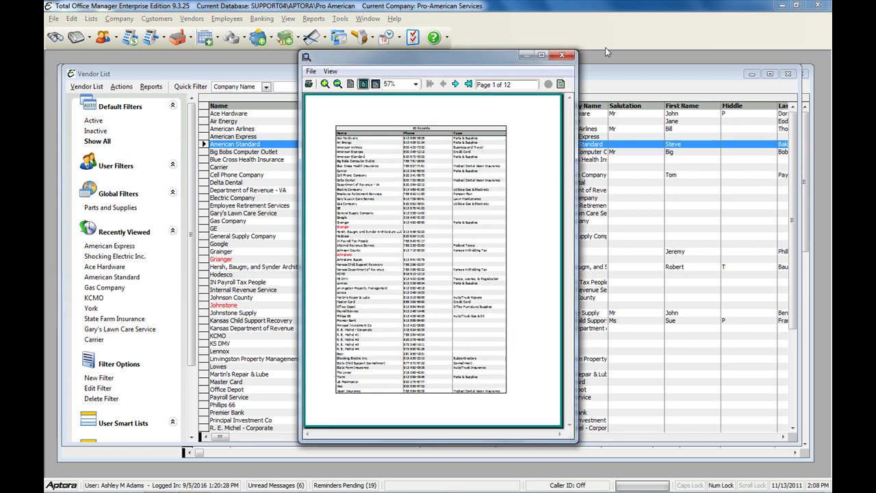
left_click(561, 55)
right_click(258, 202)
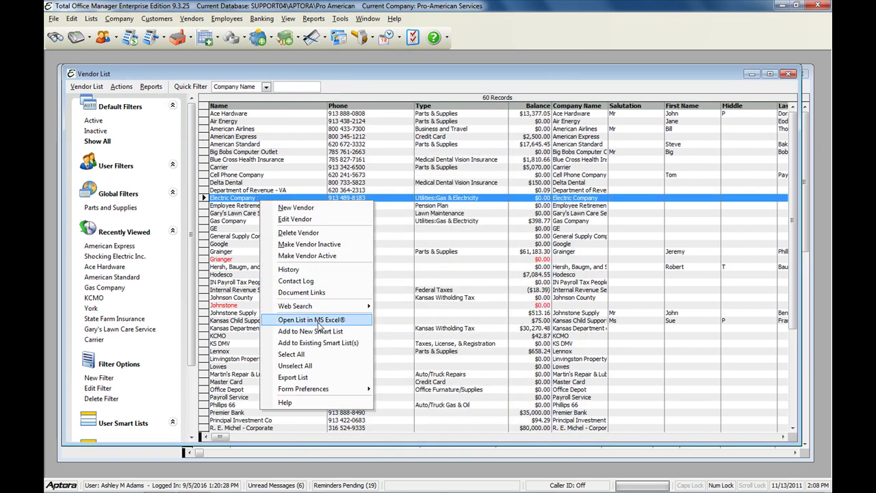
left_click(311, 136)
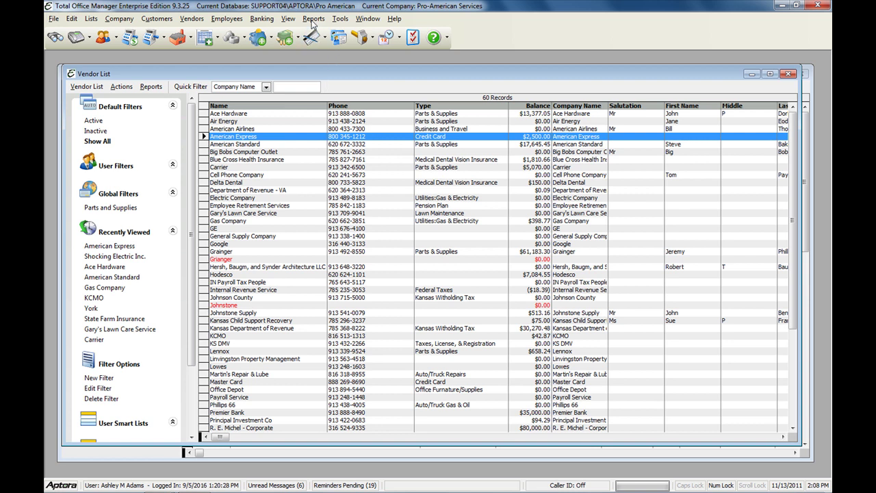
- Open the banking Check List and the Chart Of Accounts List
left_click(261, 18)
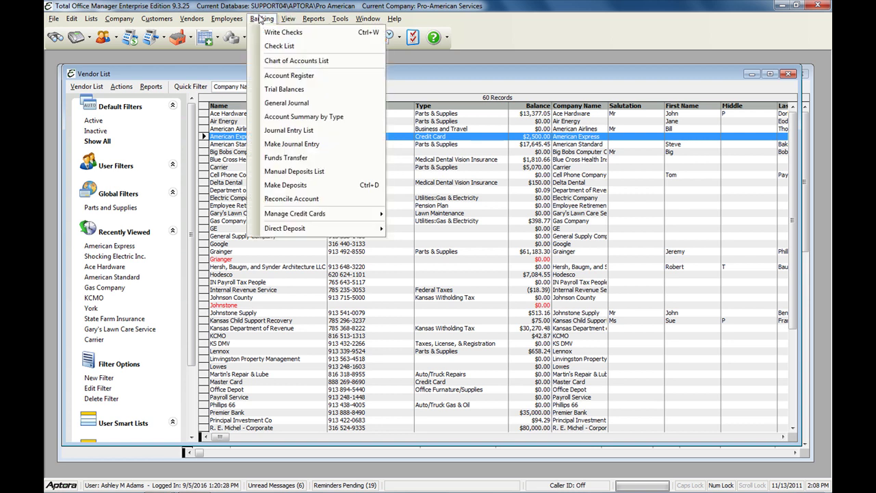
left_click(279, 46)
left_click(266, 22)
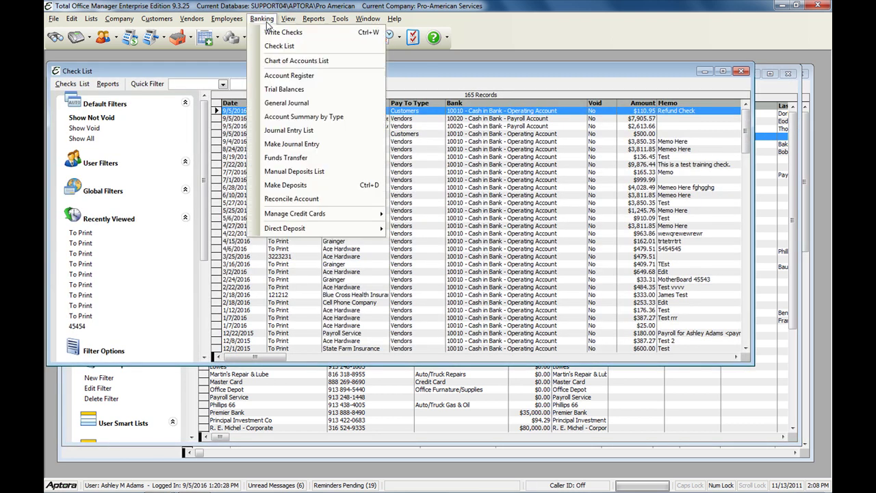
left_click(284, 61)
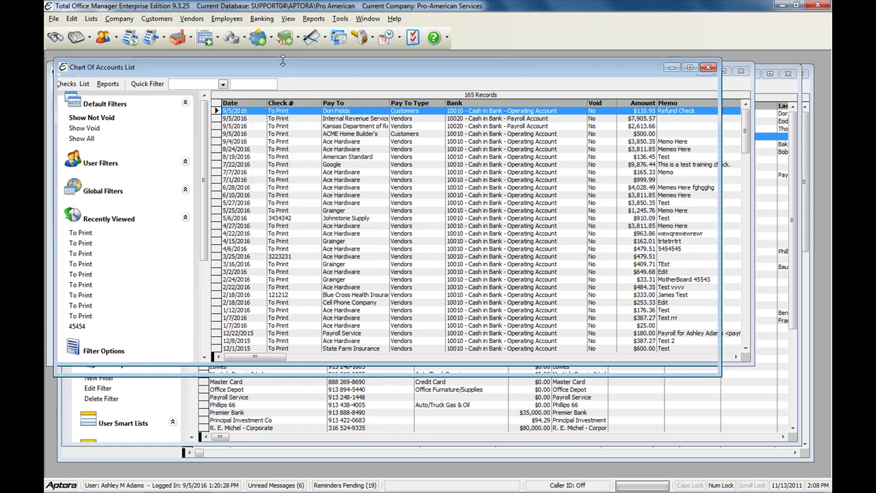
- Open the vendors' Purchase Order List and move its window slightly down
left_click(226, 20)
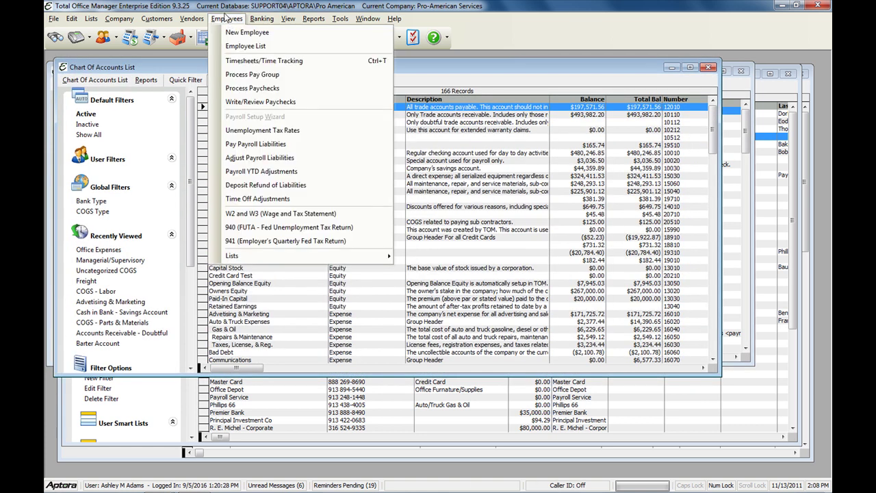
mouse_move(192, 24)
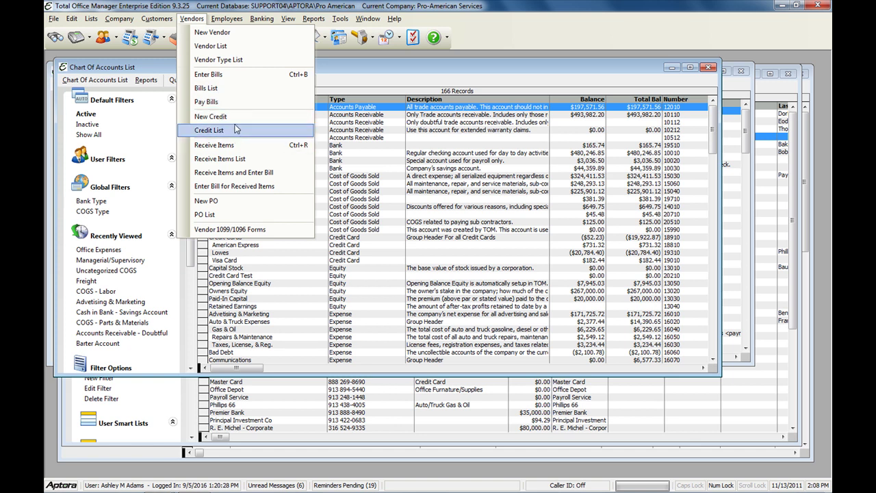
left_click(216, 217)
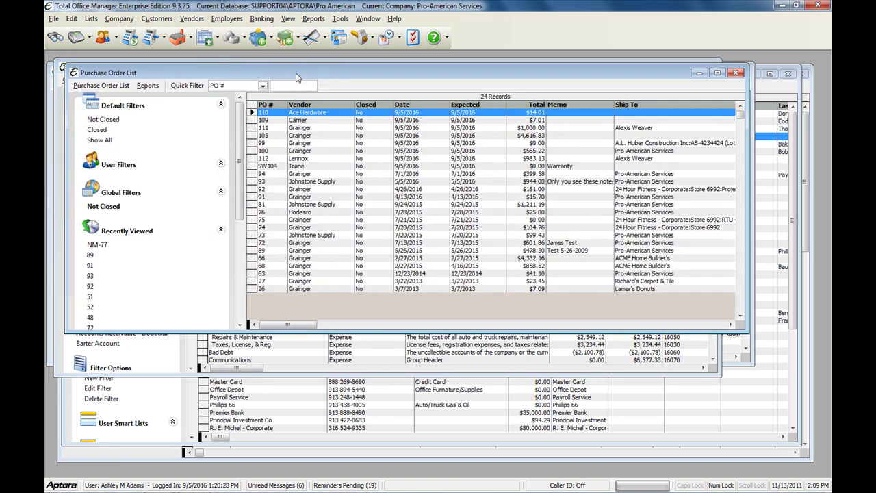
mouse_move(295, 77)
left_mouse_down()
mouse_move(300, 106)
mouse_move(296, 91)
left_mouse_up()
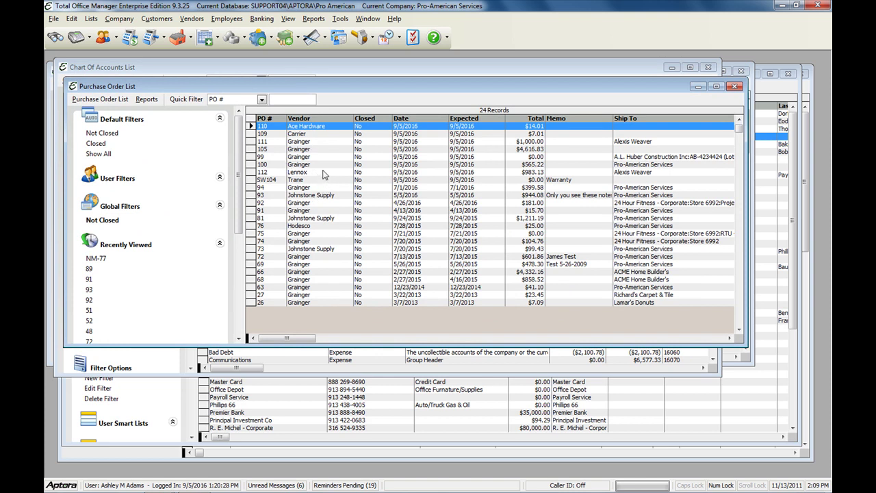
- Show all purchase orders and enlarge the list window in height and width to reveal more rows and the Ship To column
left_click(97, 154)
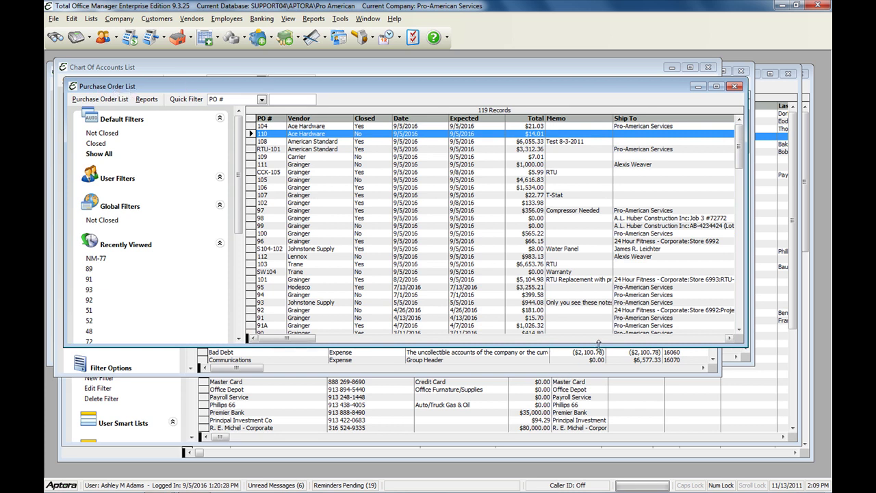
left_click_drag(599, 344, 611, 446)
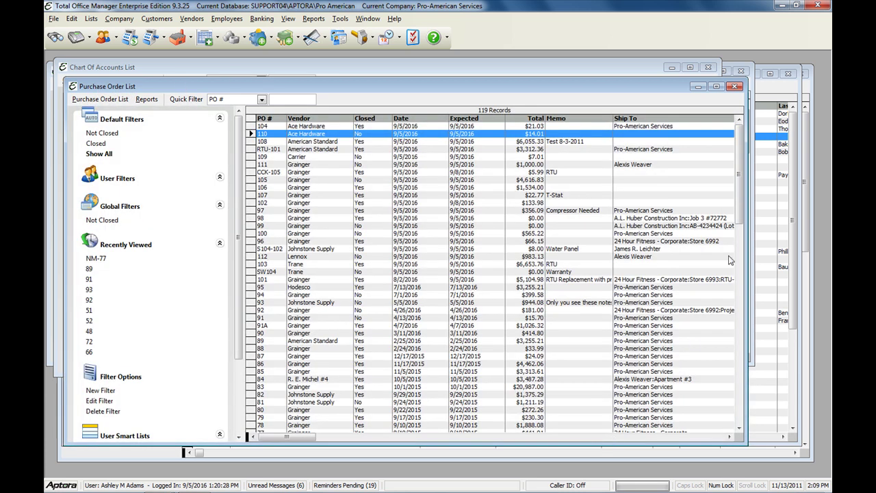
left_click_drag(745, 230, 814, 231)
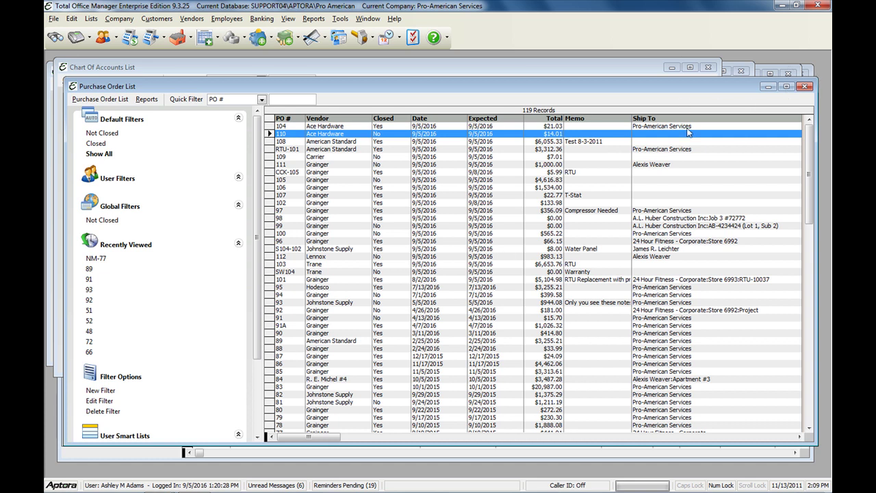
- Open the company's Appointment List and move its window down to uncover the Purchase Order List's title bar
left_click(110, 19)
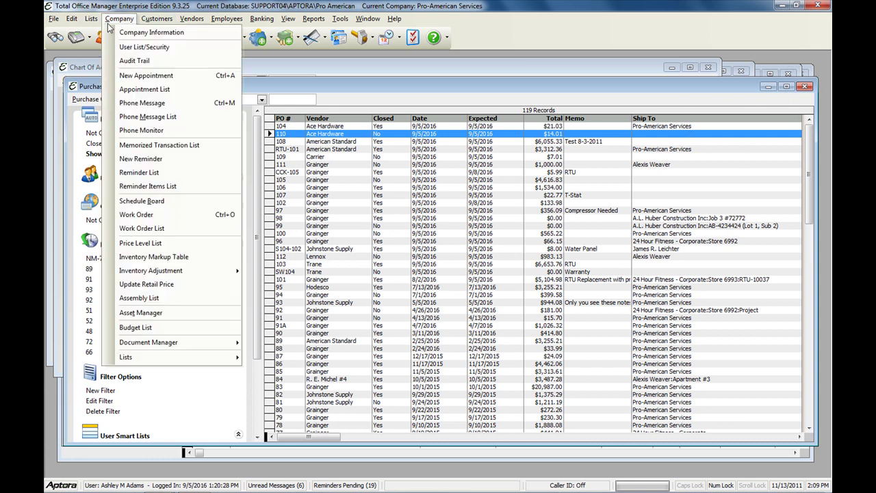
left_click(141, 89)
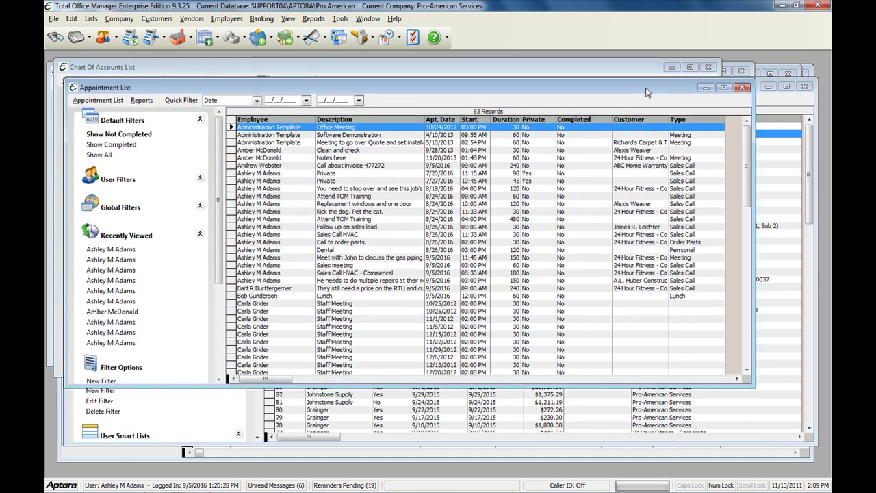
left_click_drag(647, 92, 642, 111)
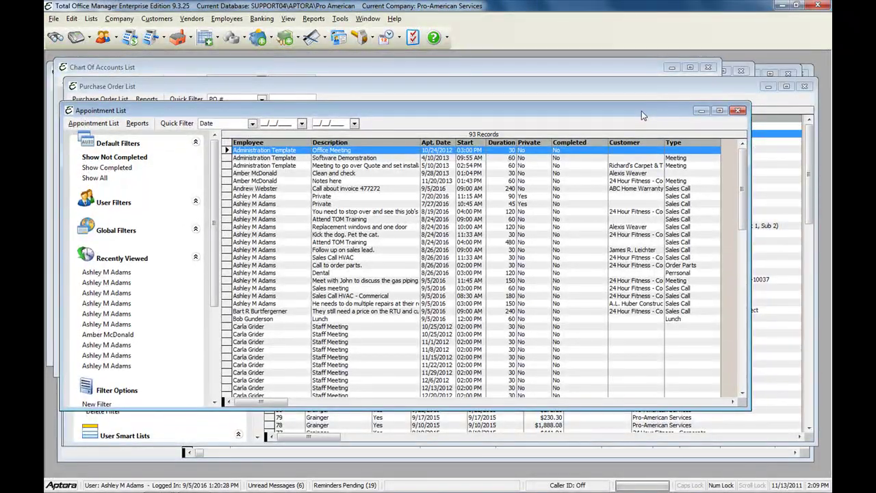
- Open the Phone Message List and the Reminder List, and move the Reminder List lower over the other windows
left_click(115, 20)
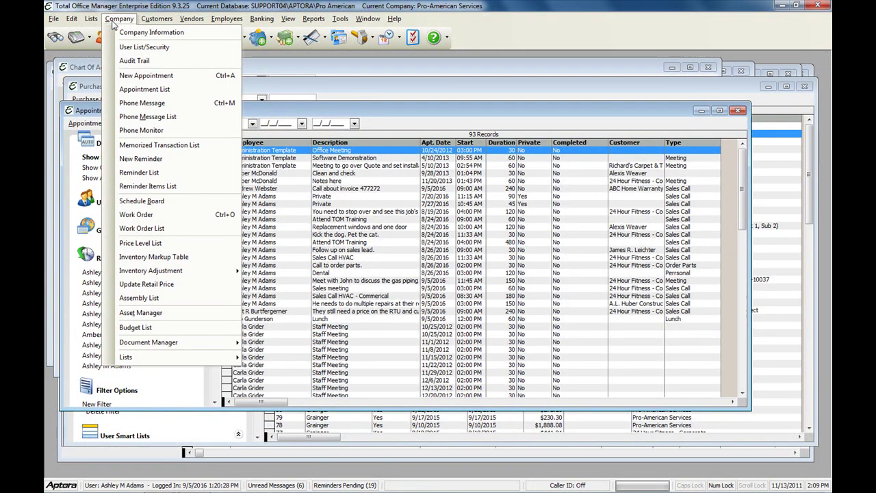
left_click(159, 117)
left_click(120, 19)
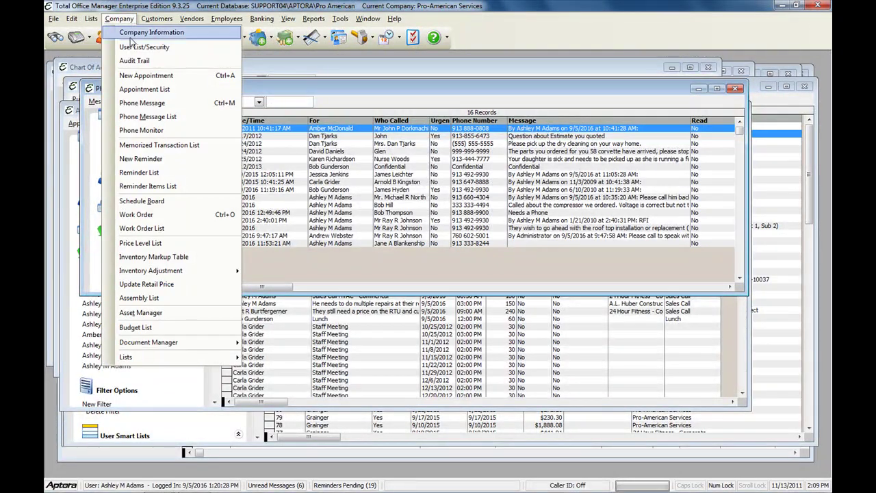
left_click(163, 172)
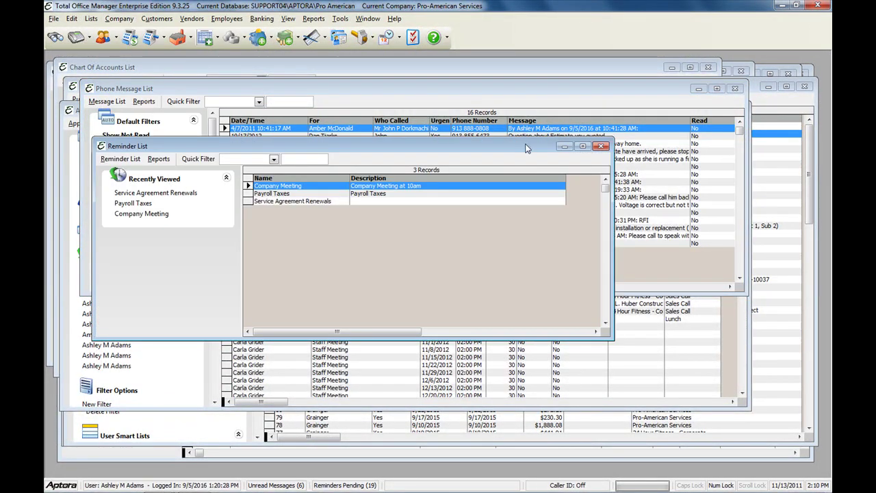
left_click_drag(525, 145, 538, 198)
- Bring the Purchase Order List to the front, maximize it, restore its window size and minimize it
left_click(784, 101)
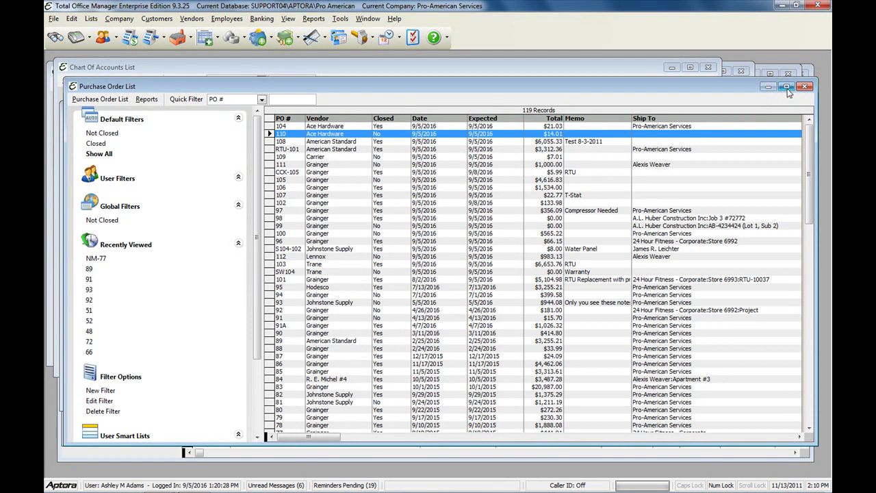
left_click(787, 87)
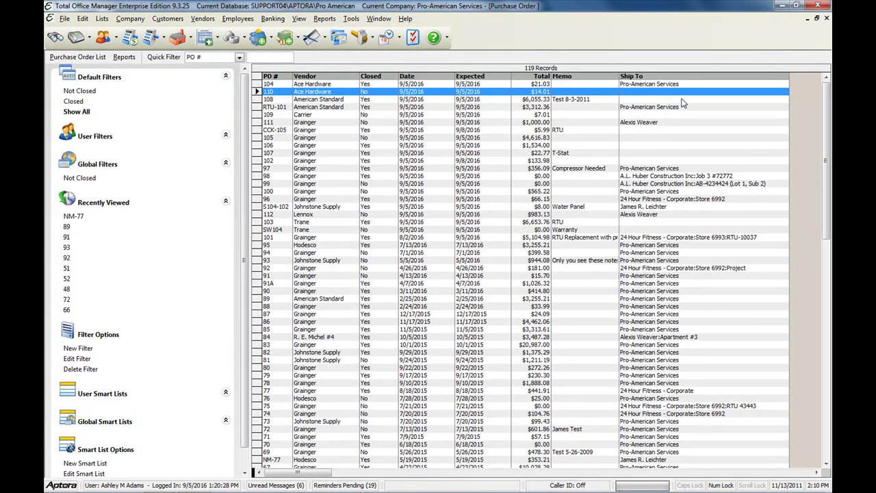
left_click(817, 18)
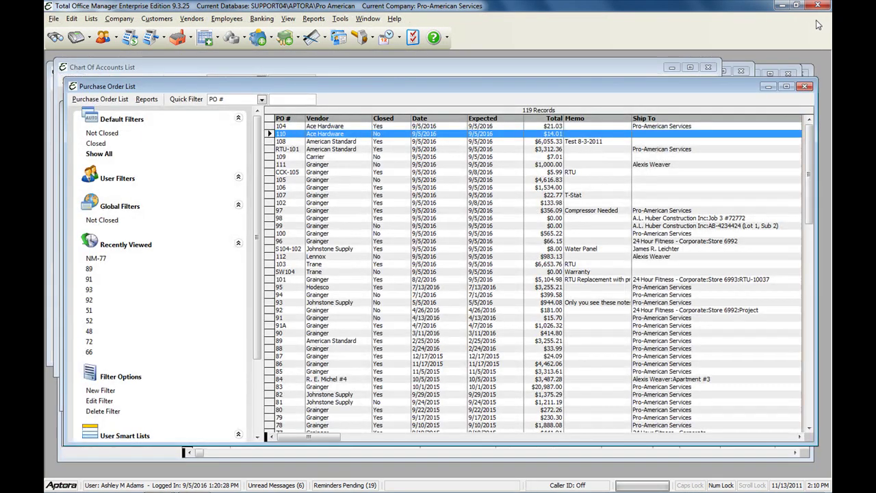
left_click(769, 87)
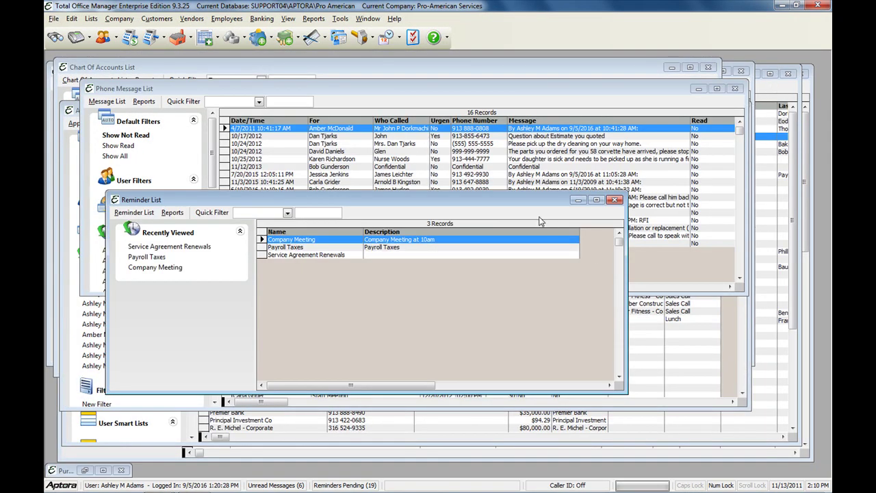
- Close every open list window, from the Reminder List on top through to the minimized Purchase Order List
left_click_drag(538, 203, 520, 127)
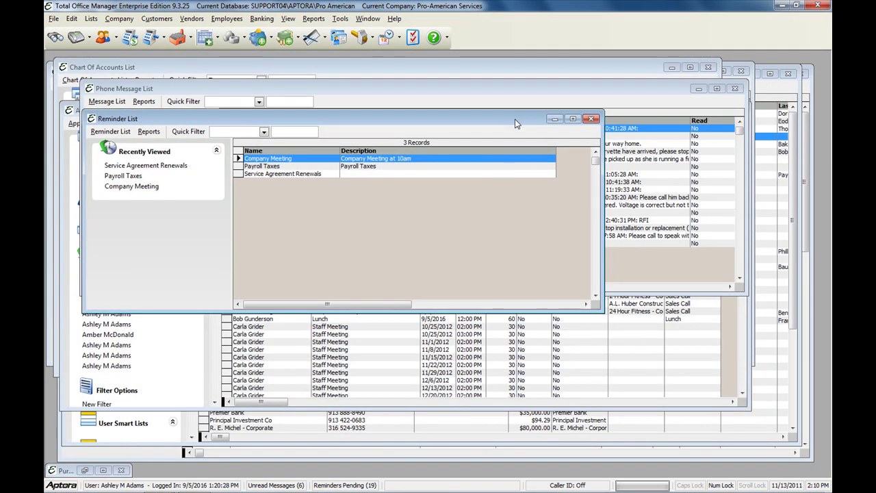
left_click(595, 124)
left_click(735, 88)
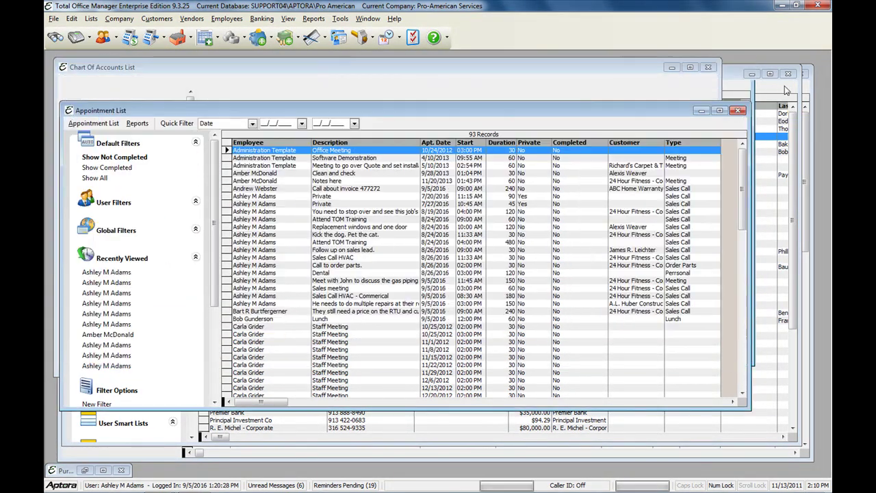
left_click(789, 74)
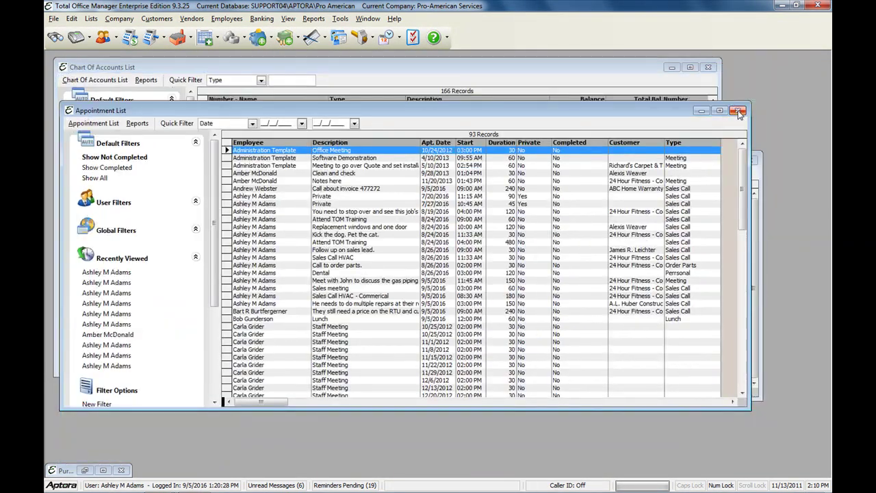
left_click(739, 112)
left_click(709, 67)
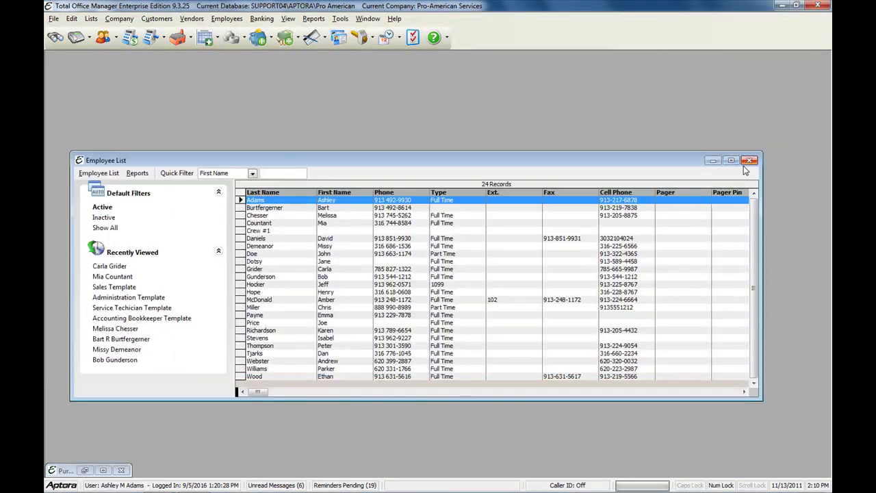
left_click(750, 162)
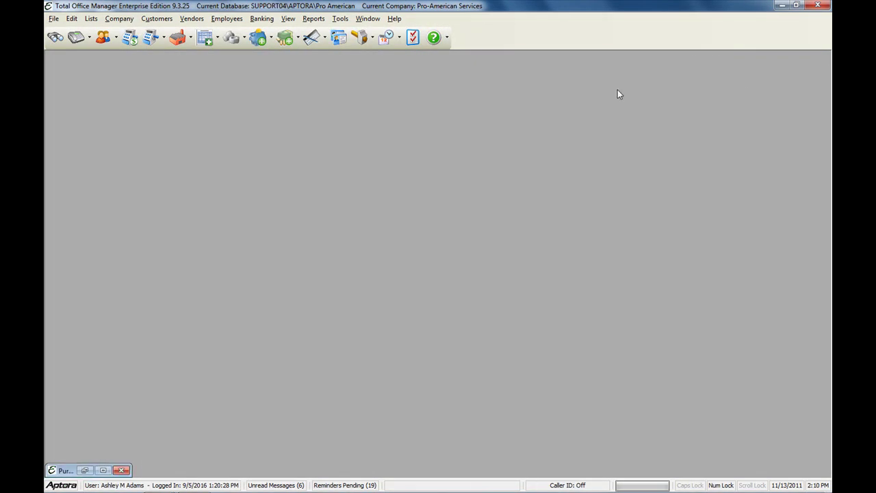
left_click(122, 471)
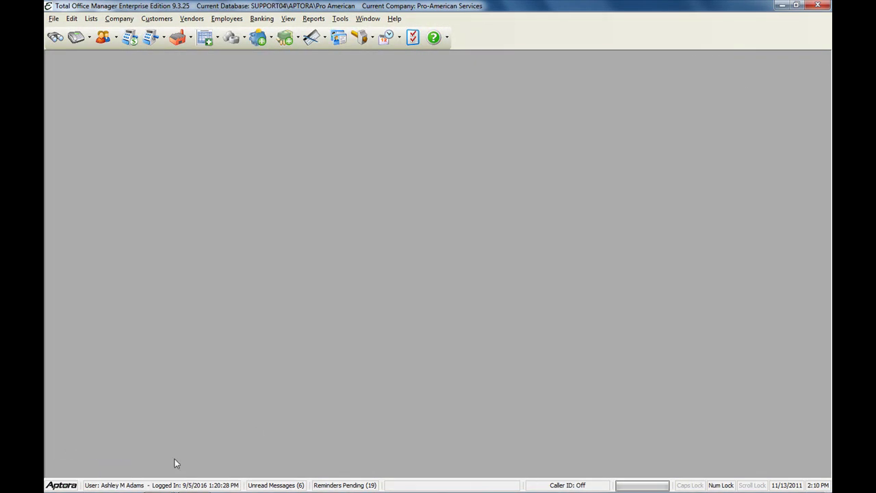
- Open the Schedule Board, preview the Lamar's Donuts work order details and widen the technician columns
left_click(385, 38)
mouse_move(458, 203)
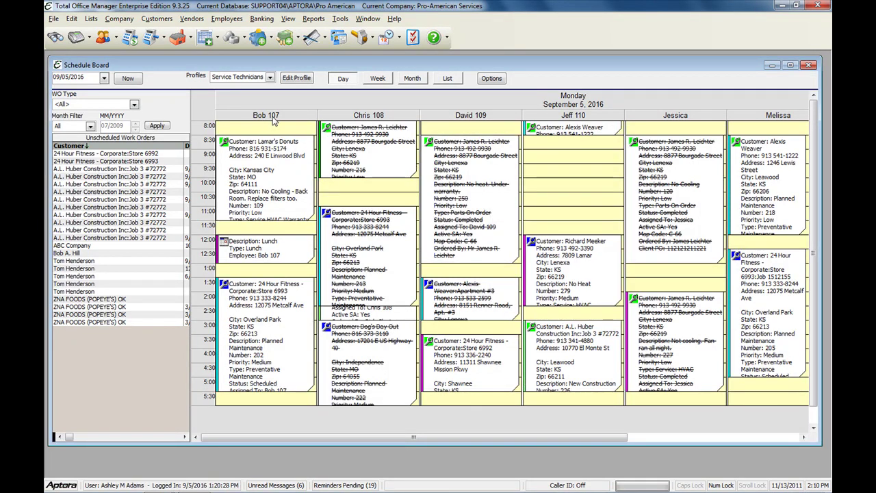
mouse_move(271, 149)
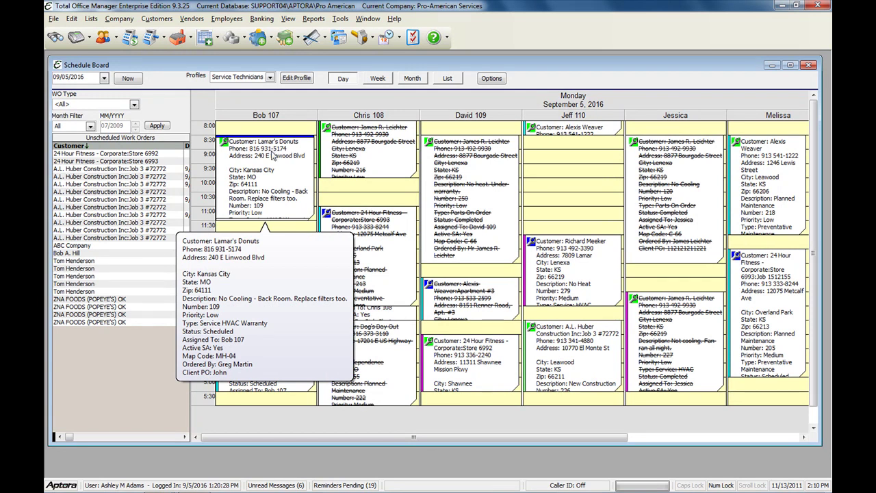
left_click_drag(318, 112, 370, 114)
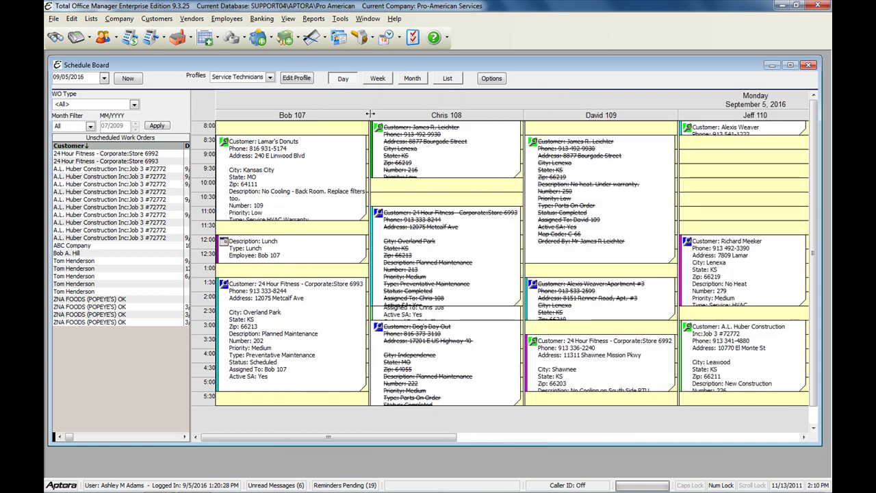
- Open the Lamar's Donuts work order, review its description and its items with a wider Description column, and close it
double_click(245, 189)
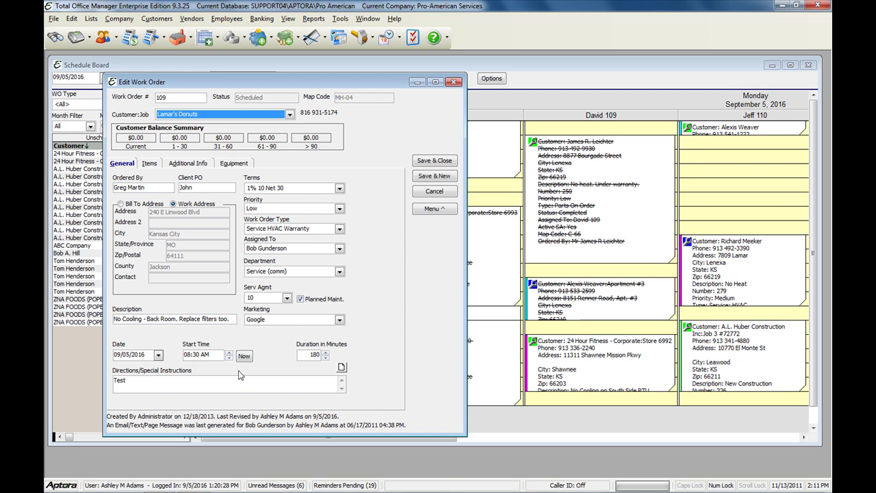
left_click(114, 320)
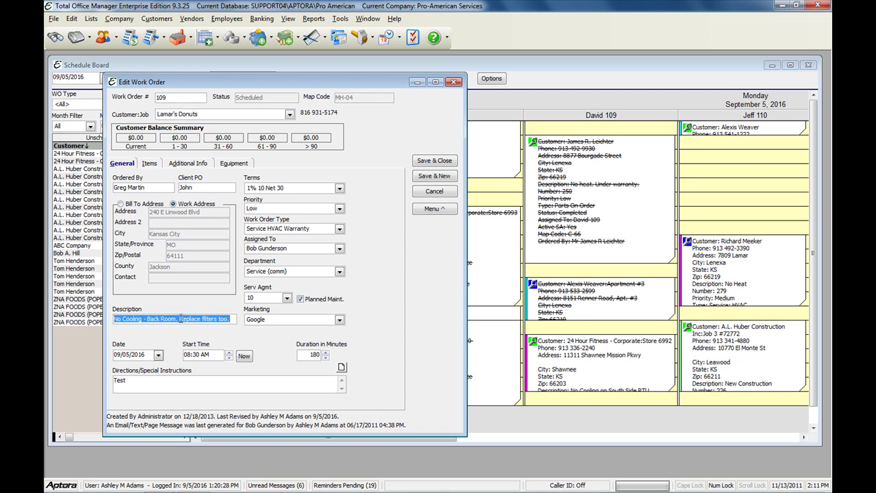
left_click_drag(180, 318, 245, 317)
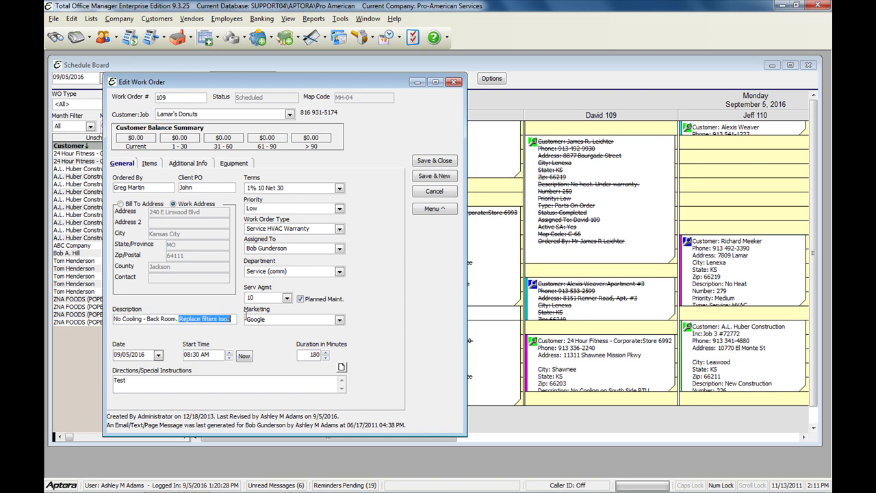
left_click(155, 164)
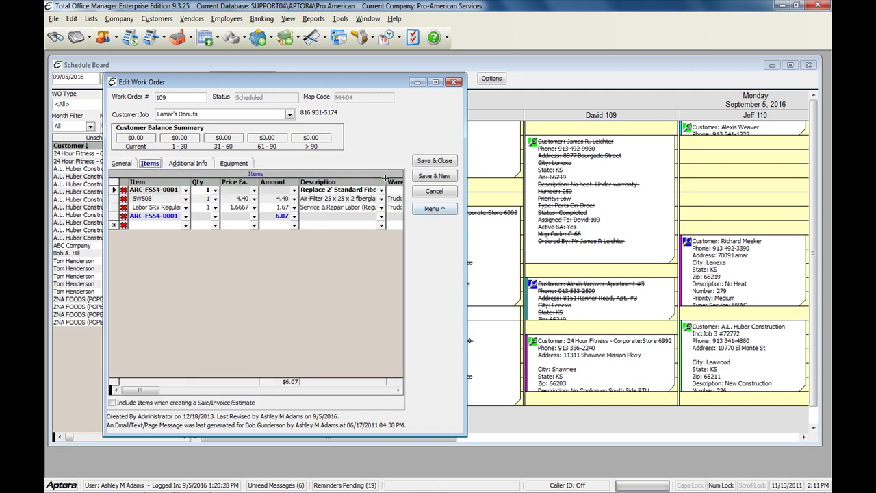
left_click_drag(384, 182, 404, 187)
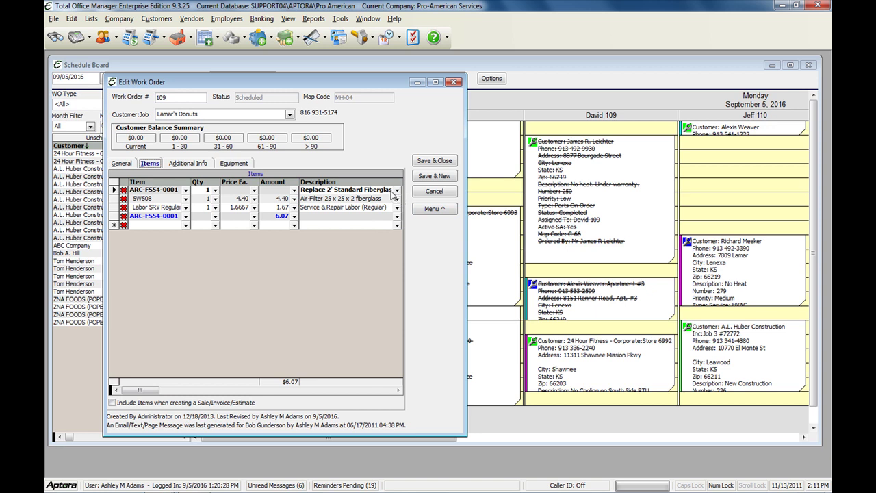
left_click(454, 82)
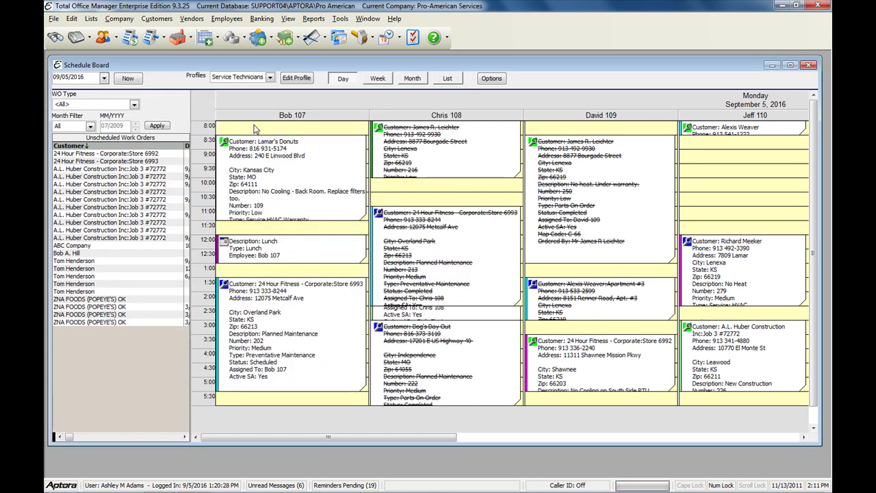
- View the first technician's inventory list from the Schedule Board, narrow its filter pane to check the stock, and close it
right_click(255, 129)
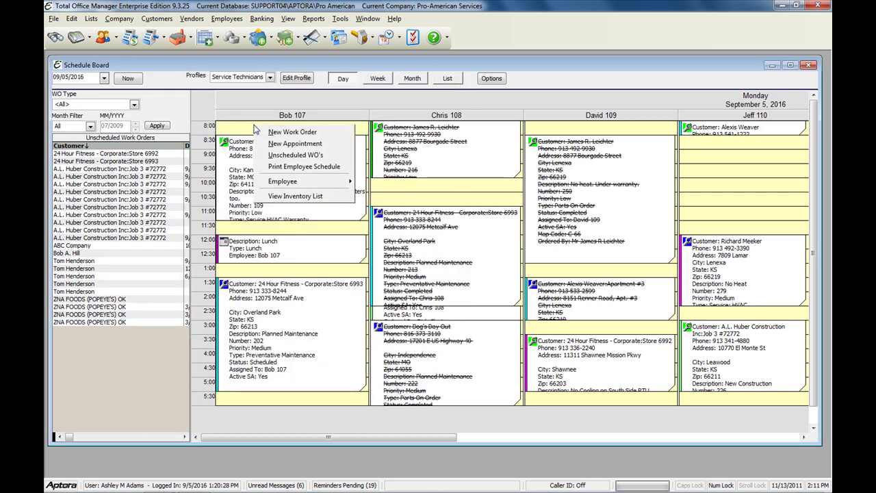
left_click(296, 198)
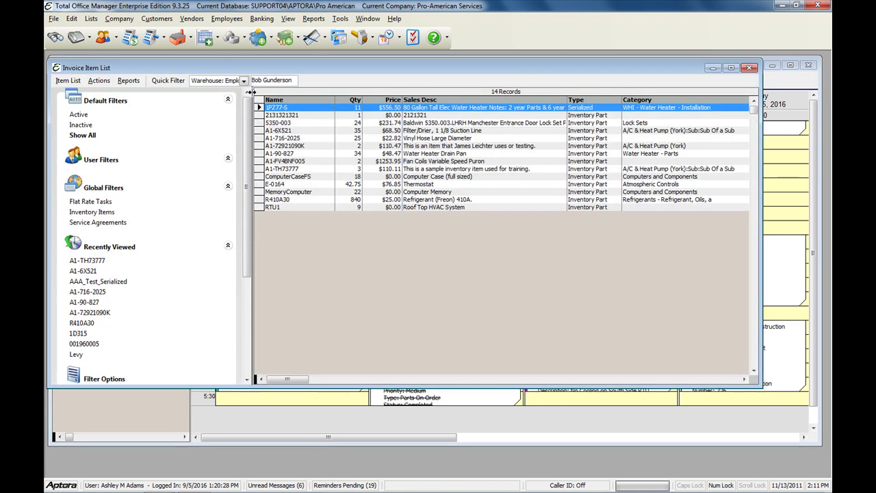
left_click_drag(251, 91, 193, 139)
left_click(478, 155)
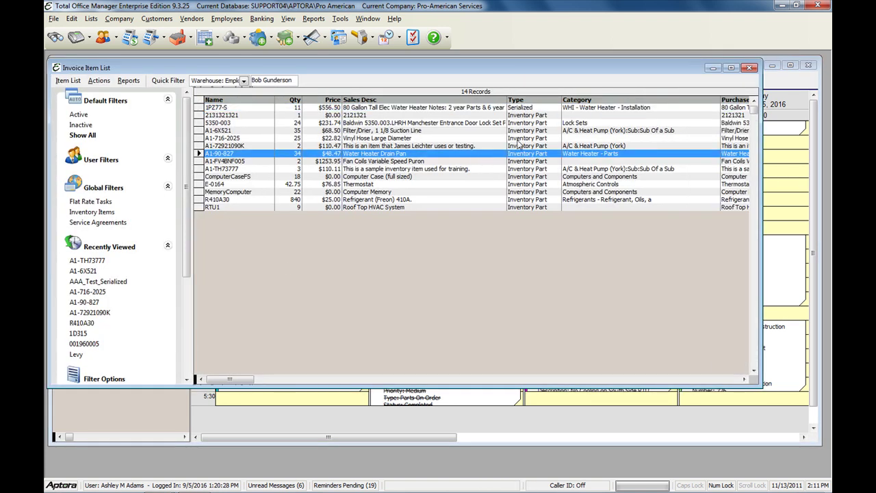
left_click(751, 69)
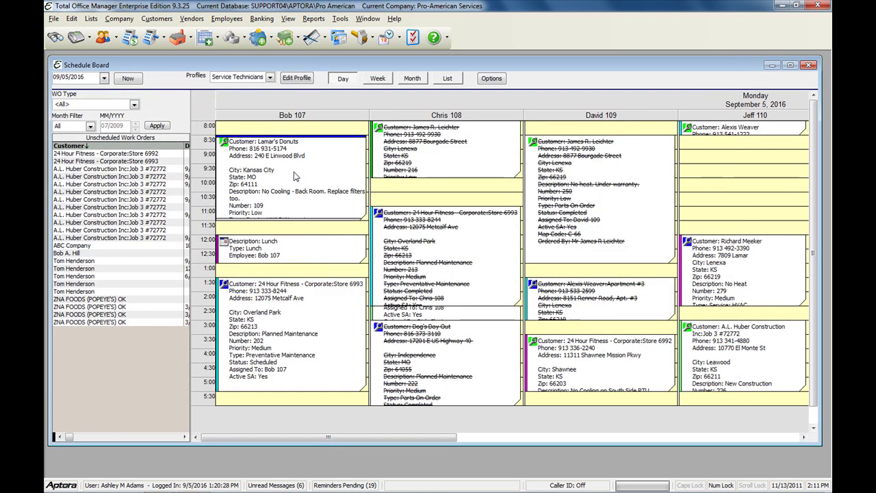
- Reopen the Lamar's Donuts work order to check its items, and compare them with the first technician's inventory list
double_click(234, 170)
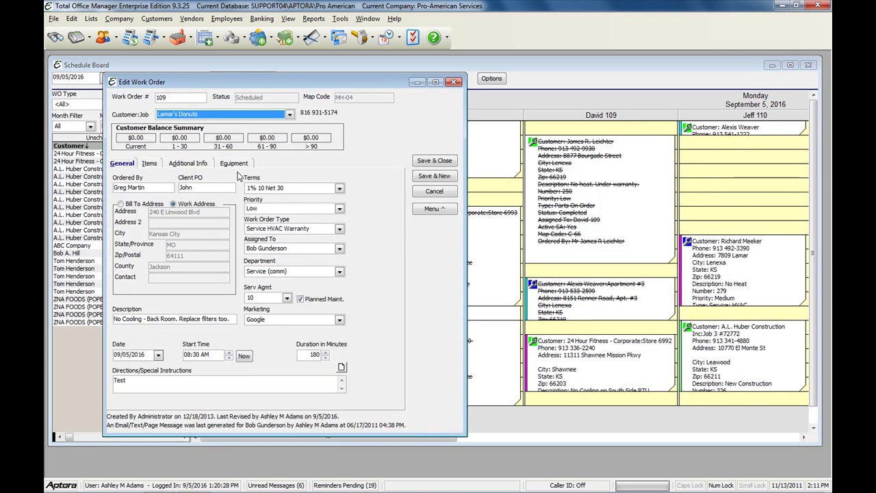
left_click(149, 163)
left_click(453, 82)
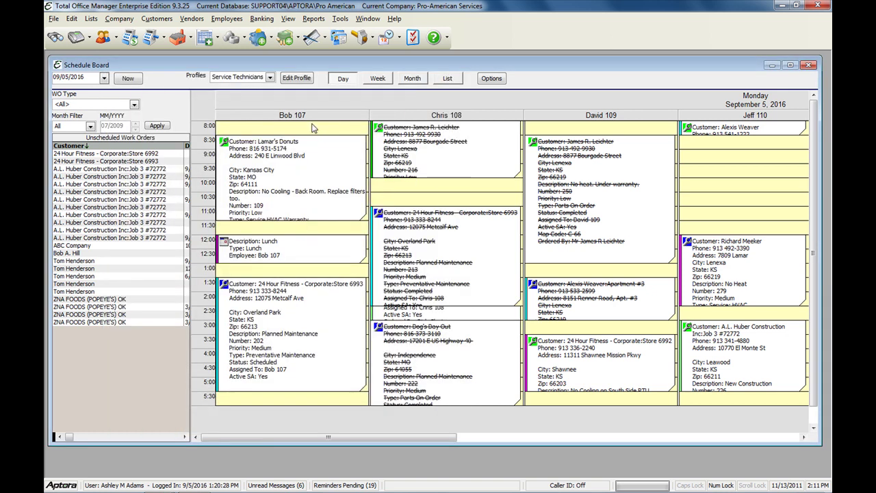
right_click(259, 130)
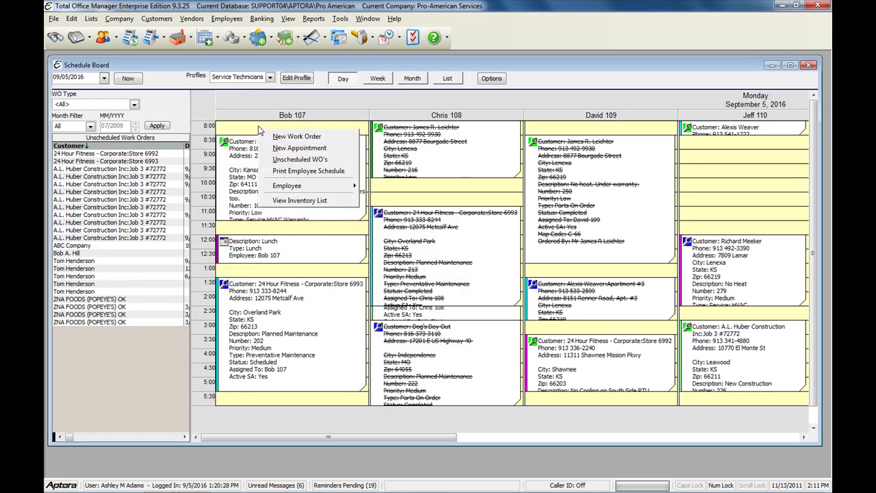
left_click(301, 200)
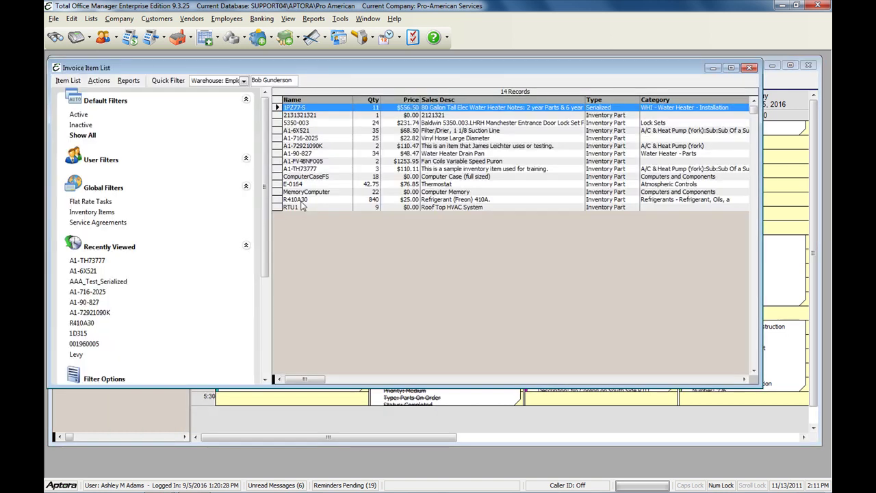
left_click(750, 69)
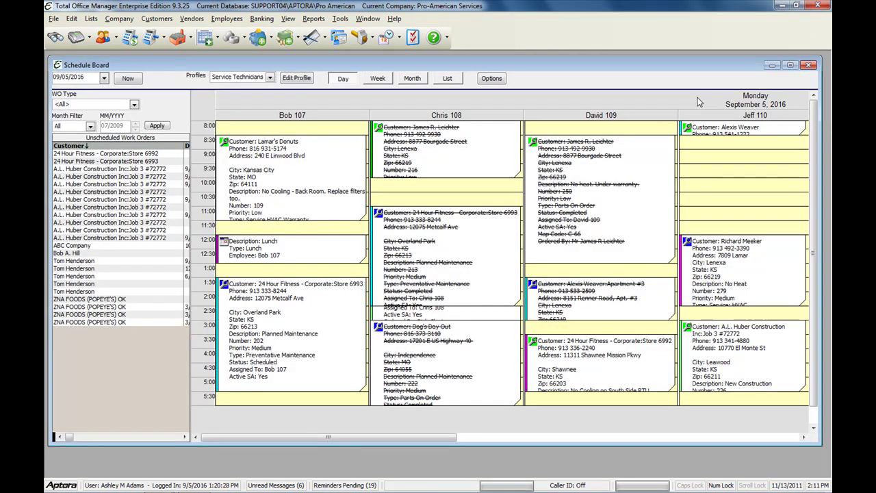
- Reassign the Lamar's Donuts work order to the fourth technician at 9:00, and return it to the first technician's 8:30 slot
mouse_move(544, 165)
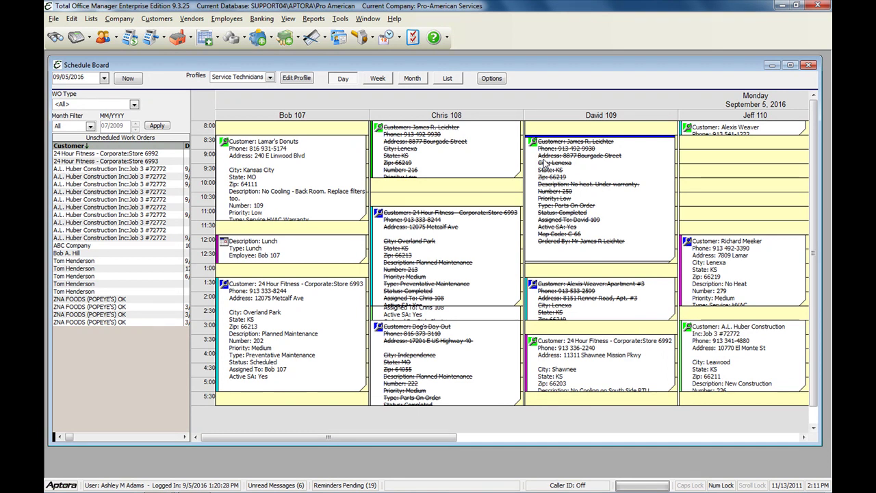
left_click(355, 149)
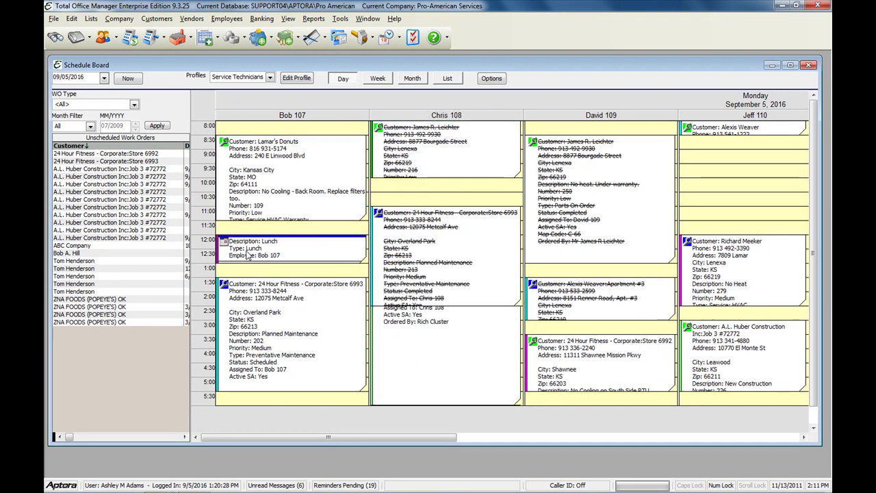
mouse_move(319, 148)
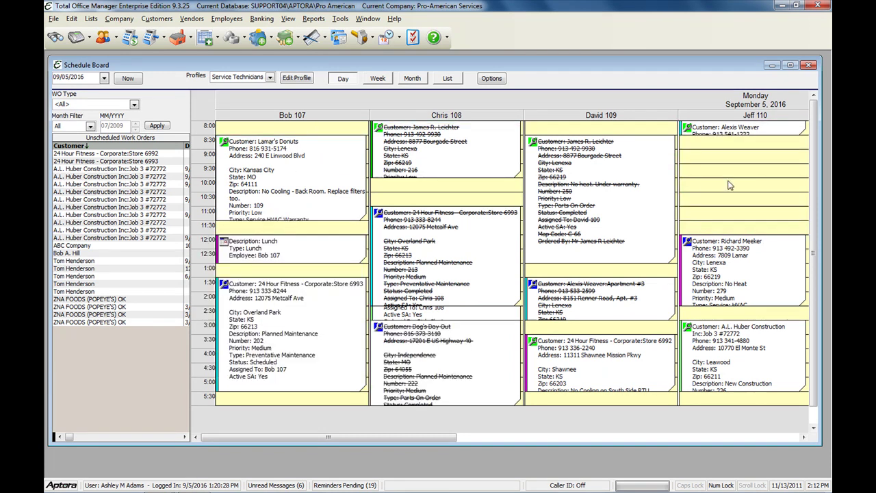
mouse_move(723, 228)
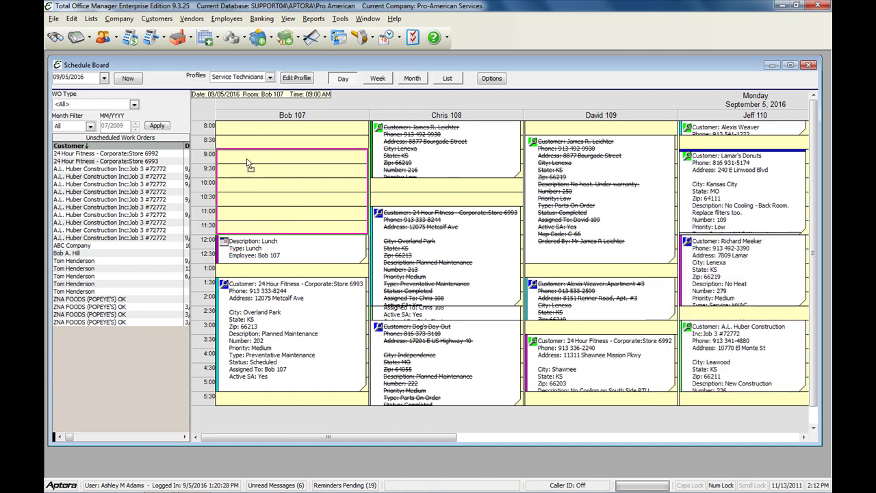
left_click_drag(241, 142, 241, 142)
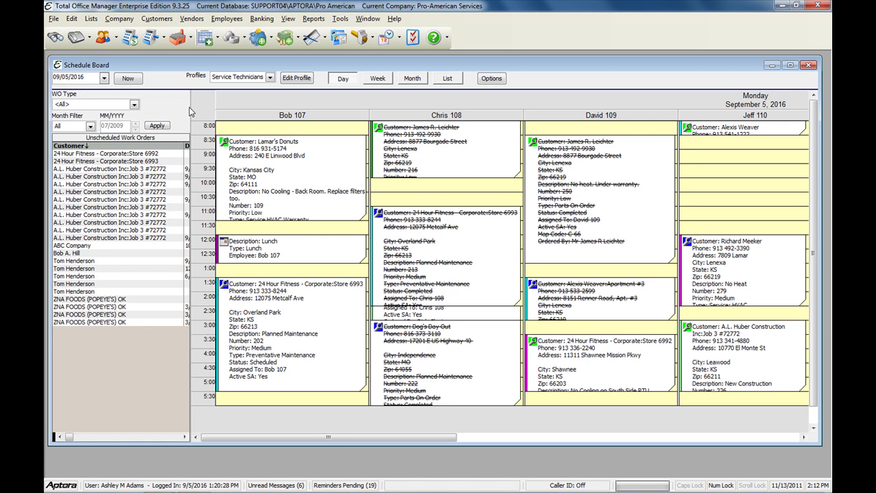
- Expand the Unscheduled Work Orders pane to examine its columns, shrink it again and select an A.L. Huber Construction work order
left_click_drag(190, 106, 673, 106)
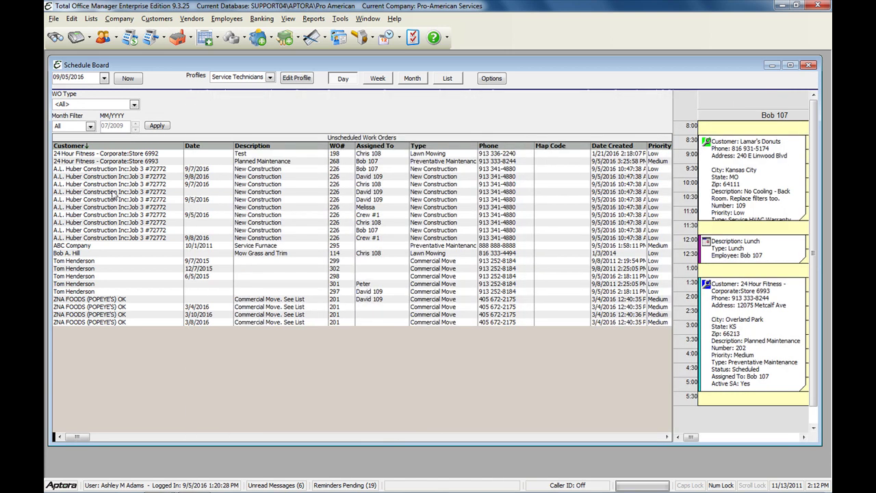
left_click(137, 239)
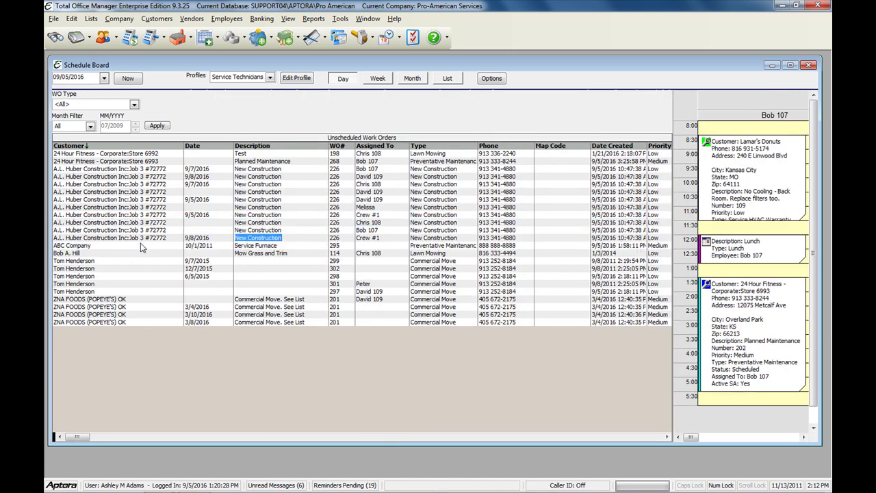
left_click(95, 178)
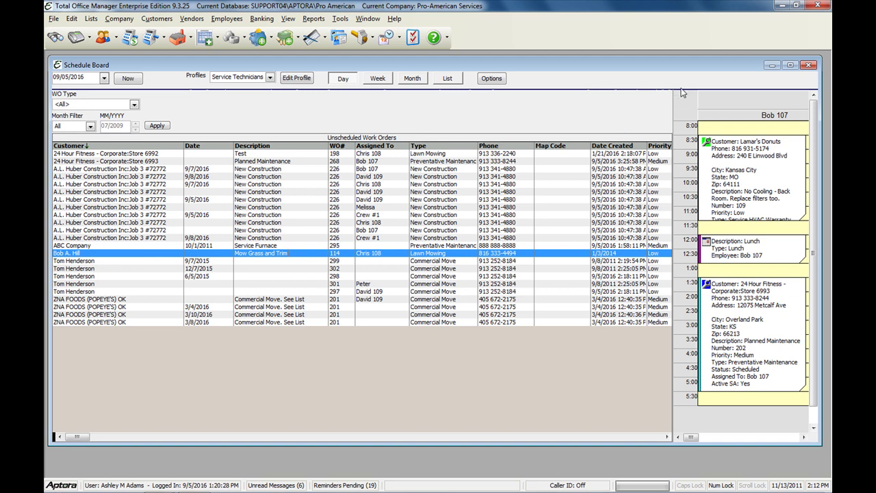
left_click_drag(674, 98, 186, 99)
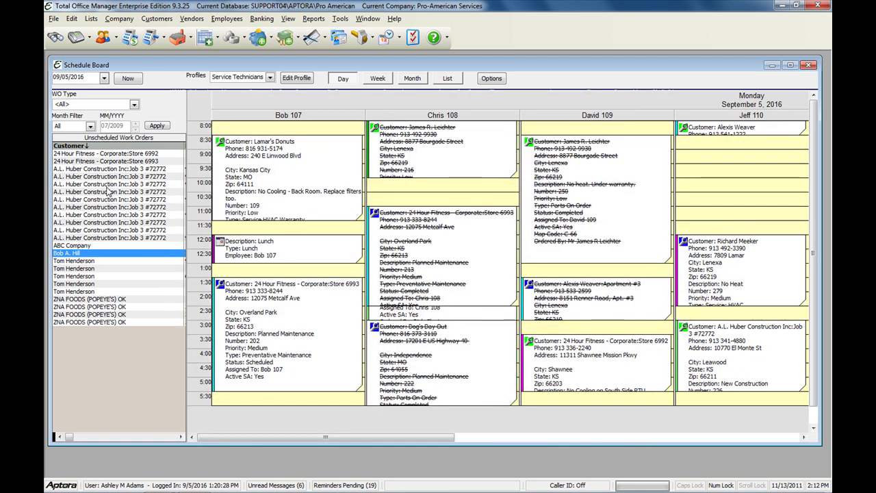
left_click(108, 185)
- Switch the Schedule Board to Friday, September 9, 2016
left_click(102, 78)
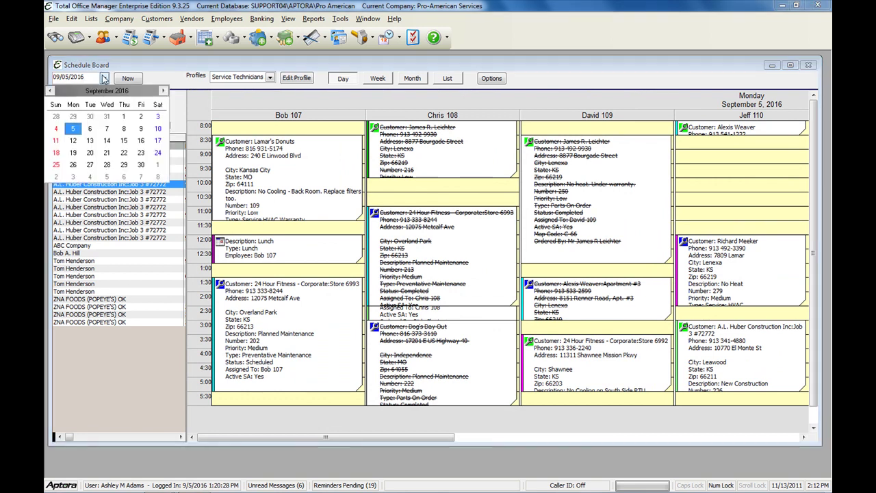
left_click(143, 132)
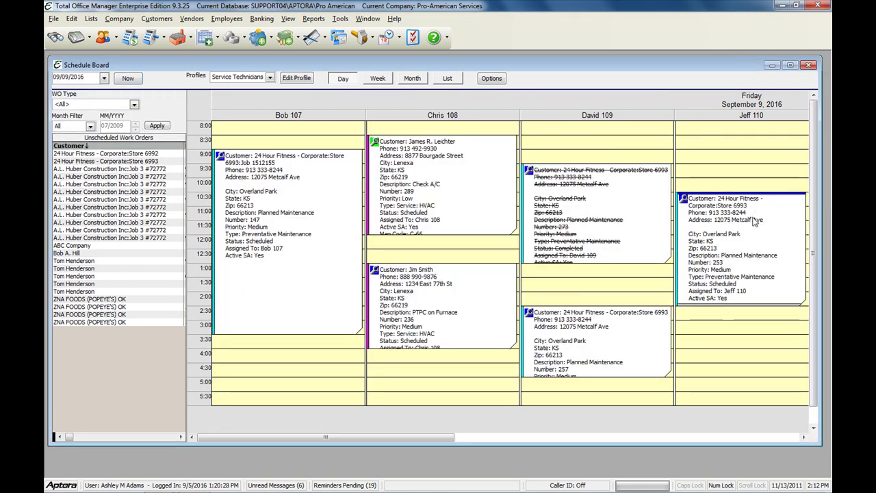
- Move the fourth technician's 24 Hour Fitness work order to 9:00 and shorten it to end at 10:30
left_click_drag(748, 179, 749, 178)
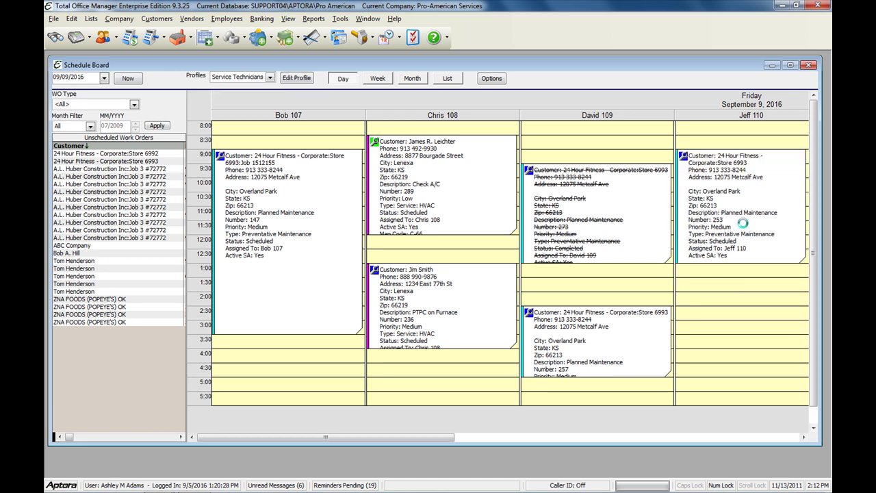
left_click_drag(751, 267, 747, 192)
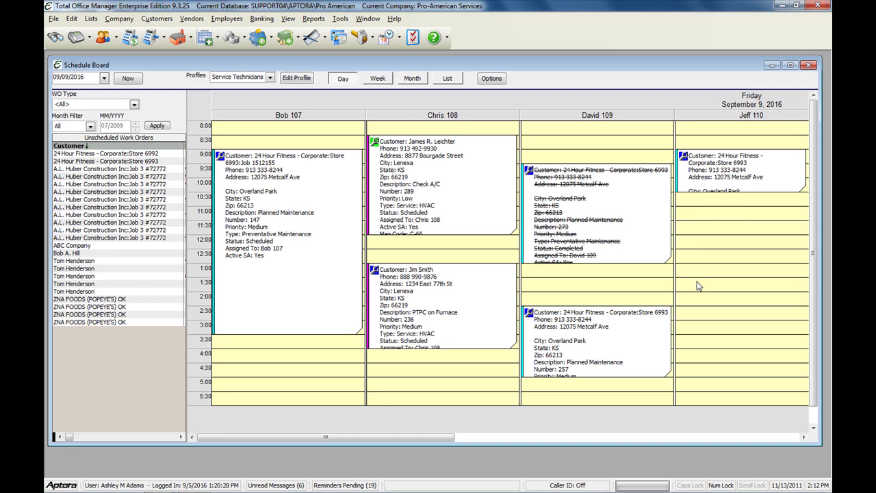
- Reassign the third technician's afternoon 24 Hour Fitness order to the fourth technician from 11:30 to 5:30, and reschedule the fourth's morning order from 8:00 to 9:00
left_click(617, 316)
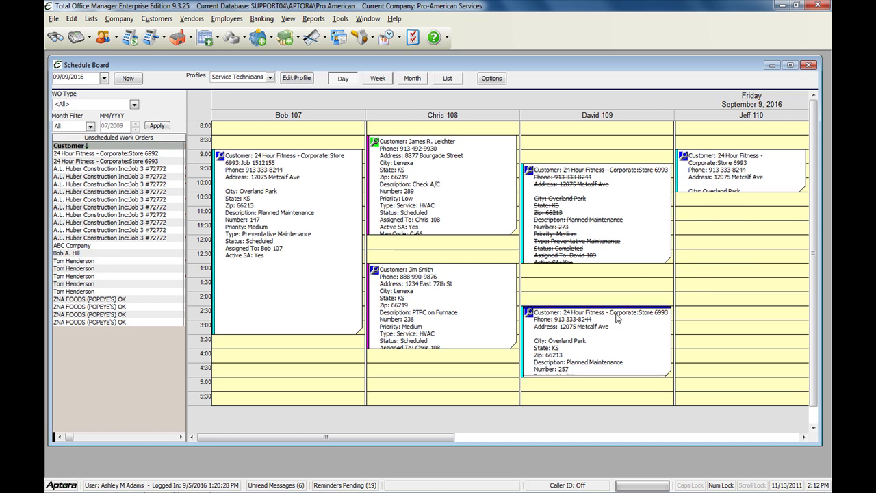
left_click_drag(616, 316, 730, 238)
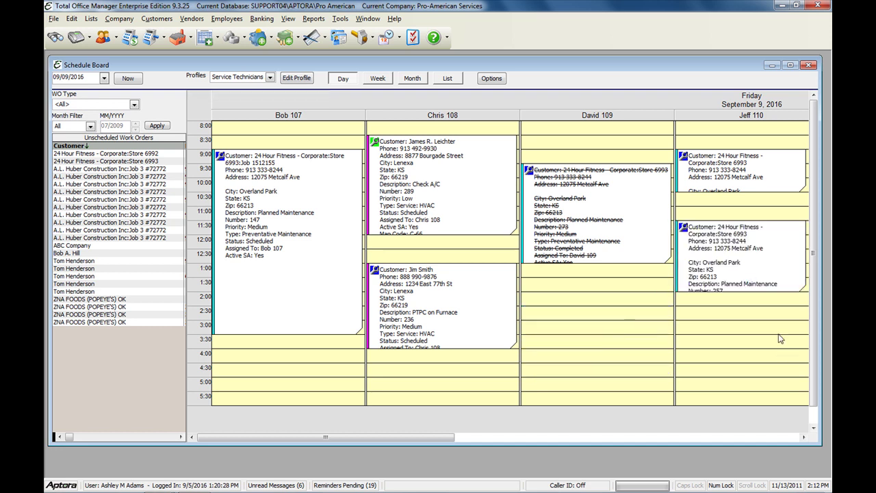
left_click_drag(773, 291, 782, 388)
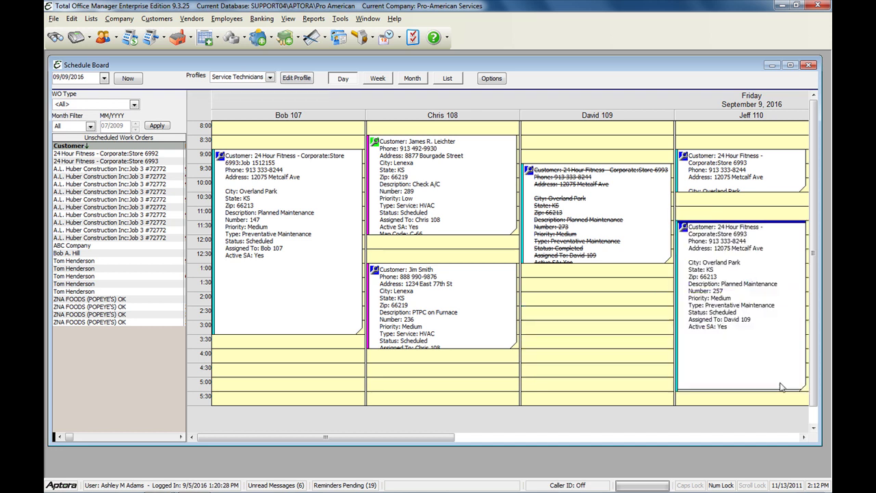
left_click(744, 192)
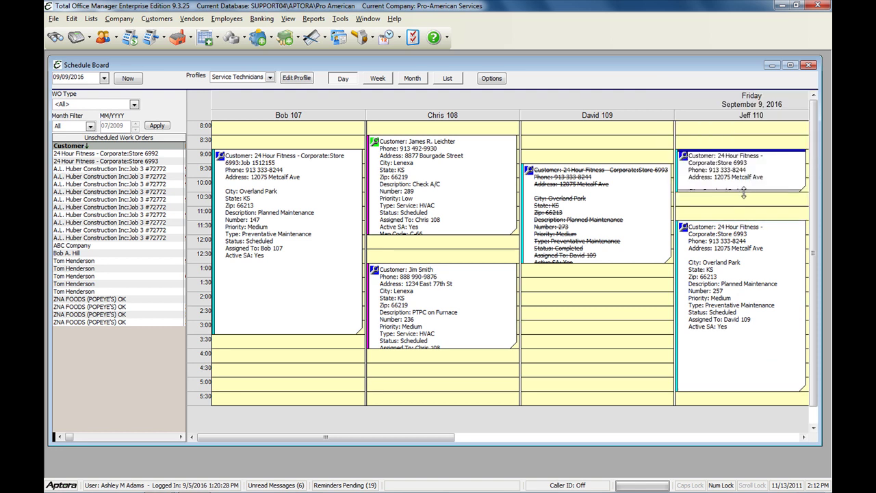
left_click_drag(744, 194, 745, 141)
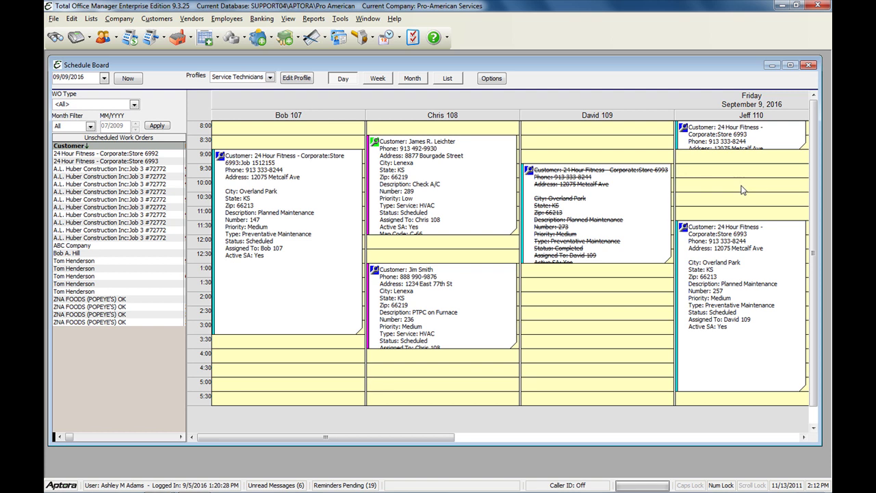
- Reassign the PTPC on Furnace work order from the second technician to the third at 2:00, and acknowledge the skill level notice
left_click(394, 341)
left_click_drag(392, 301, 540, 327)
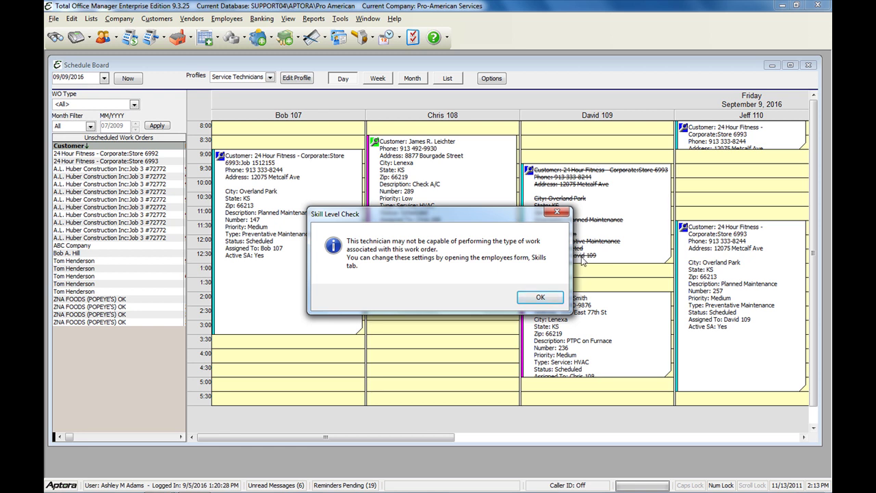
left_click(549, 296)
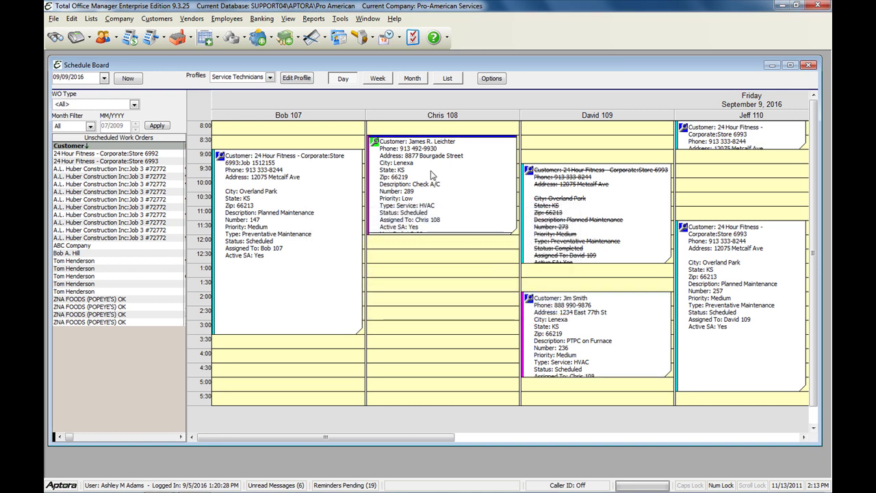
- Schedule the last unscheduled ZNA FOODS work order for the second technician from 1:00 to 4:30
mouse_move(432, 180)
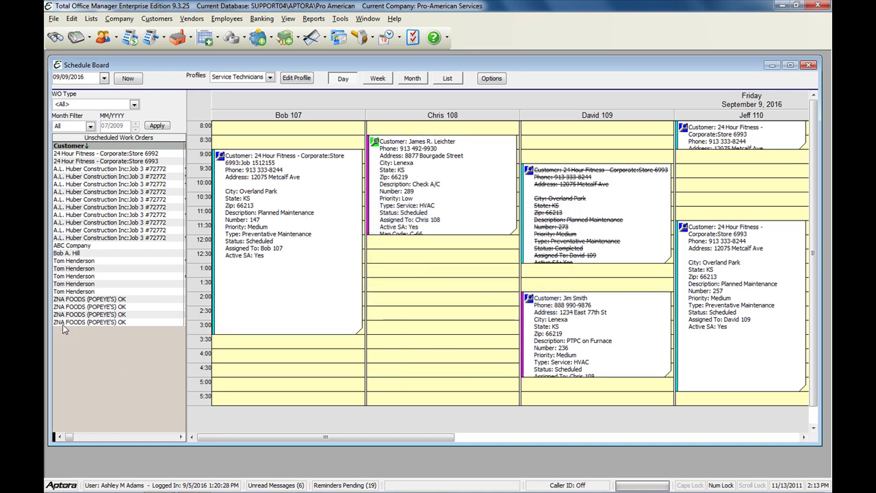
left_click_drag(62, 329, 410, 271)
left_click_drag(458, 406, 458, 363)
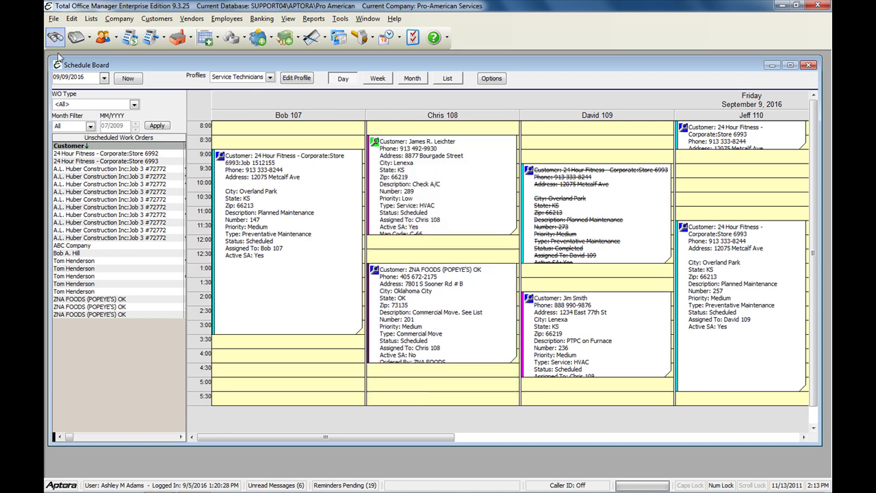
- On September 8, 2016, move the first technician's work order to 8:30 and shorten the second technician's A.L. Huber Construction order to end at 12:30
left_click(103, 78)
left_click(121, 129)
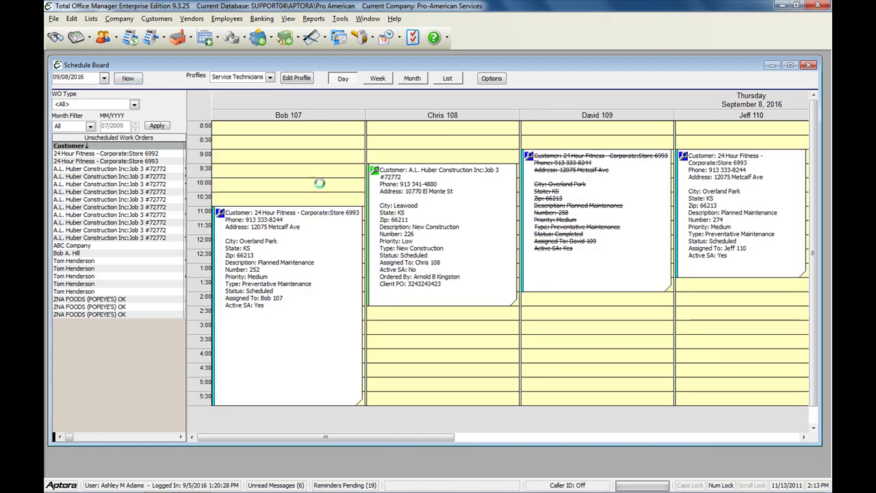
left_click_drag(436, 306, 436, 248)
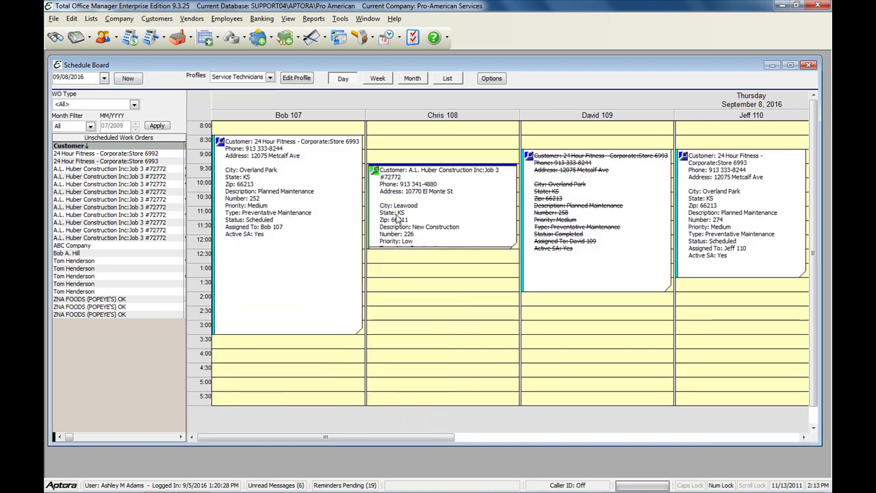
- Return the board to September 5, 2016, and show the week with time columns narrow enough to fit the whole day
left_click(104, 78)
left_click(73, 130)
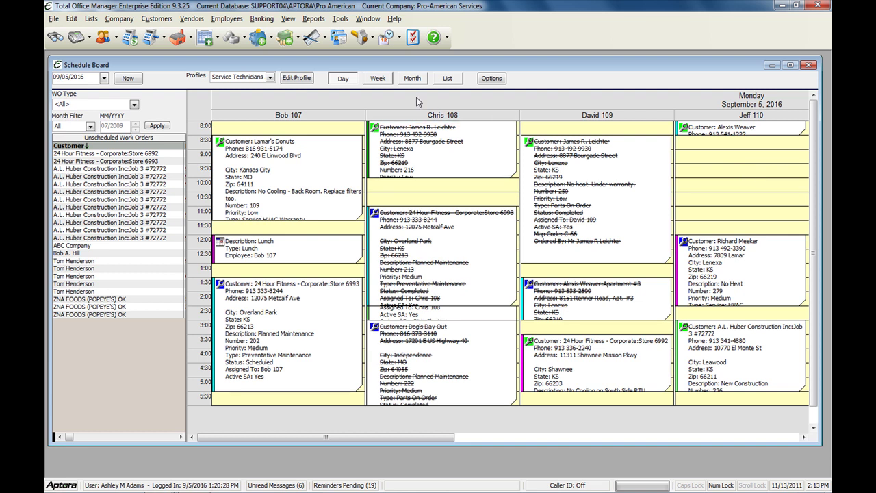
left_click(379, 80)
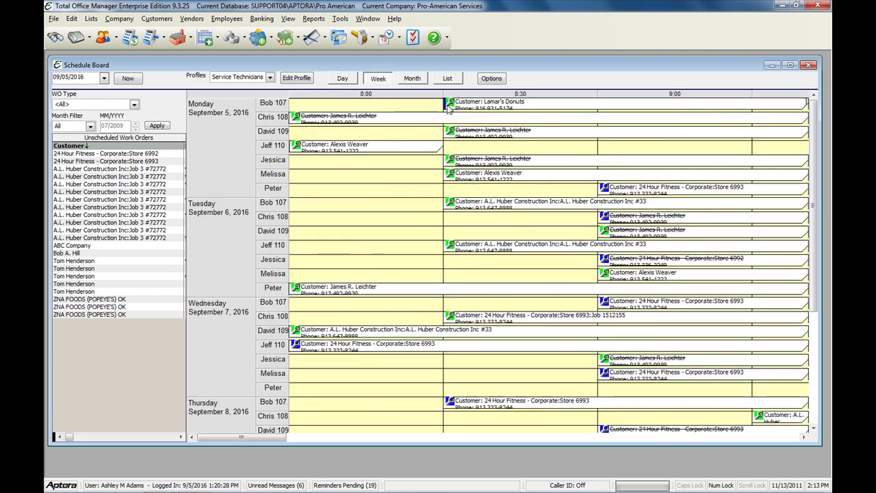
left_click_drag(443, 96, 307, 128)
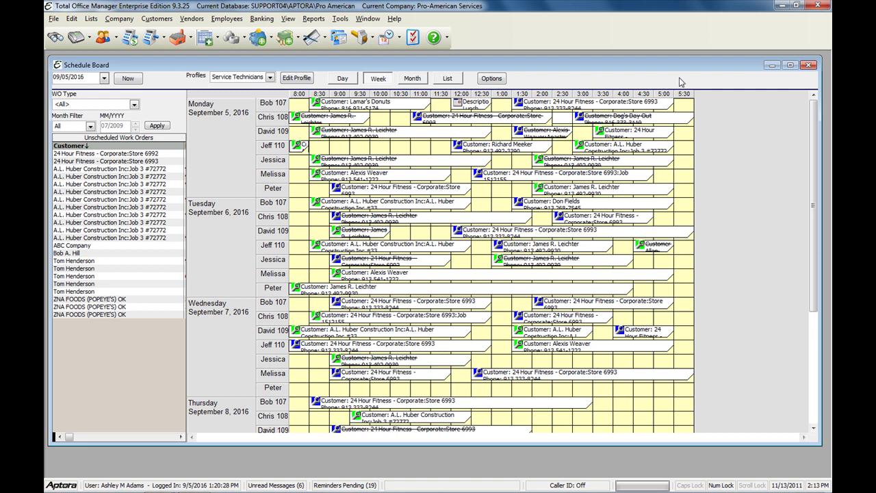
- View the board by month, open the 8:00 am work order on September 6 for review, and close it without changes
left_click(414, 79)
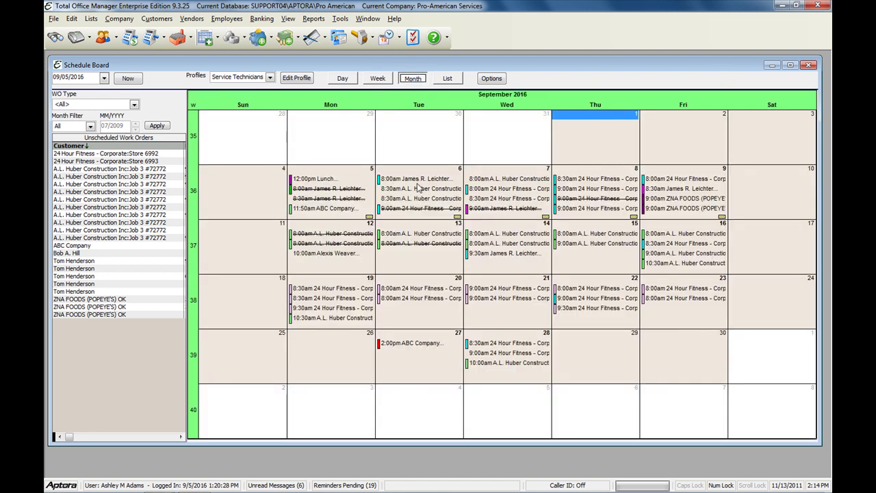
left_click(420, 179)
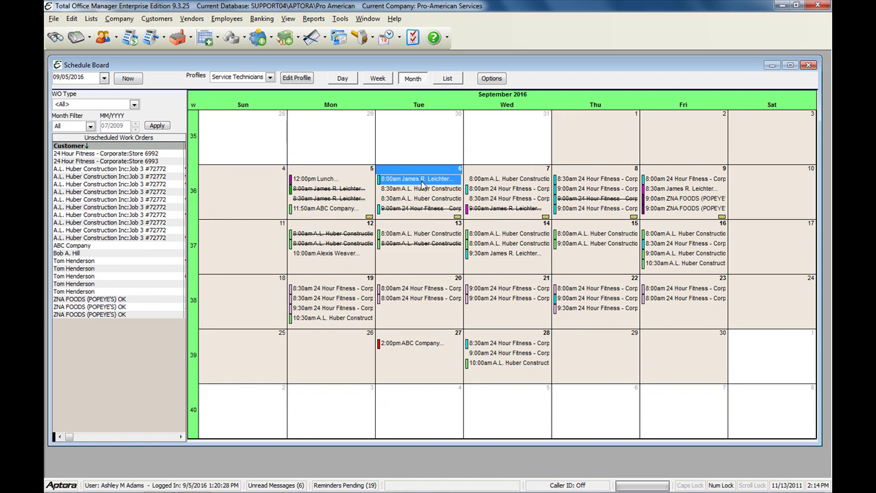
right_click(423, 183)
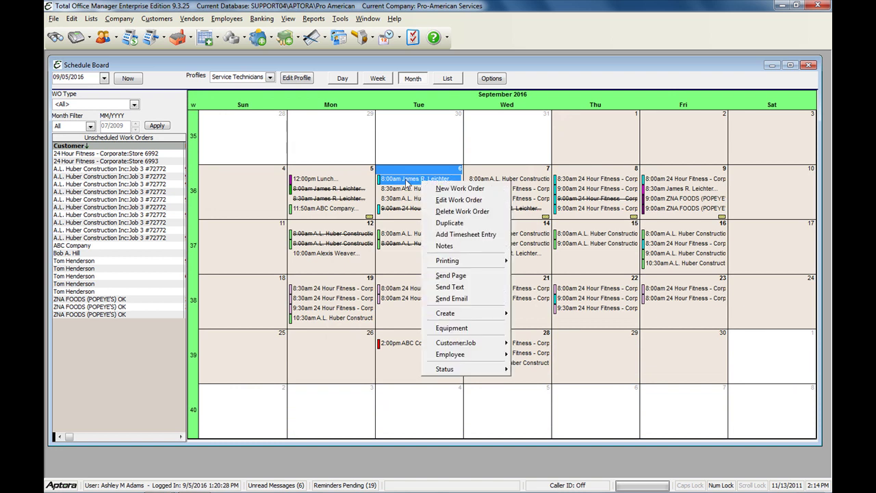
left_click(406, 183)
double_click(406, 183)
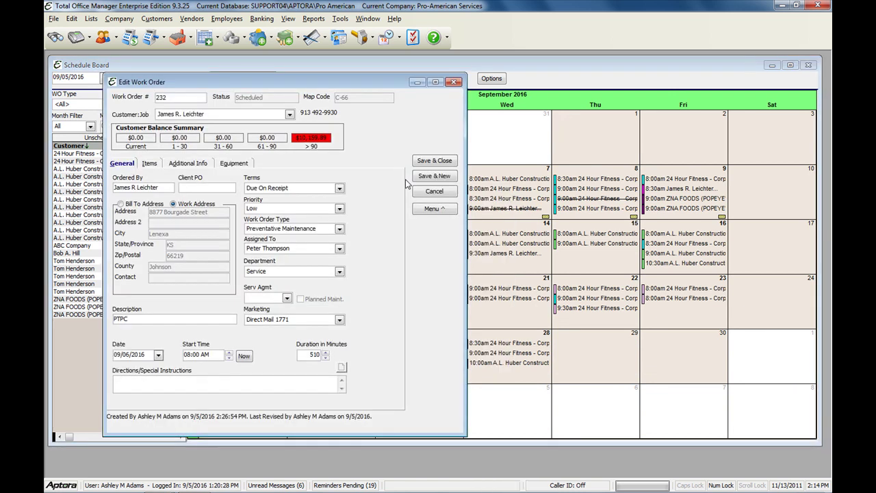
left_click(454, 82)
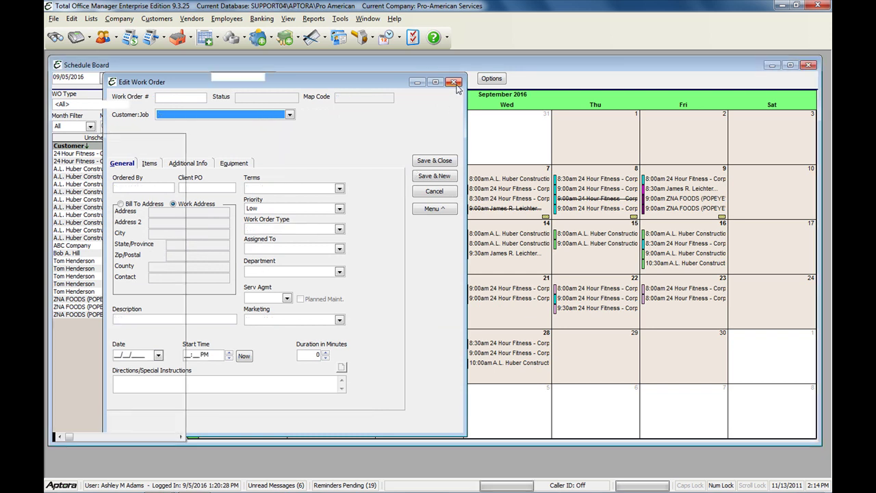
- View the day's schedule as a list, and examine the General, Day Start/End Time and Color Options pages of Schedule Options
left_click(450, 79)
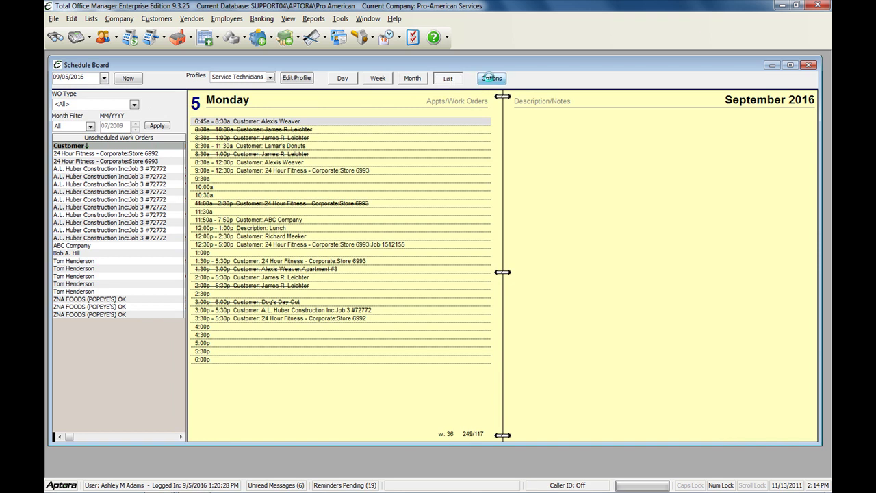
left_click(489, 78)
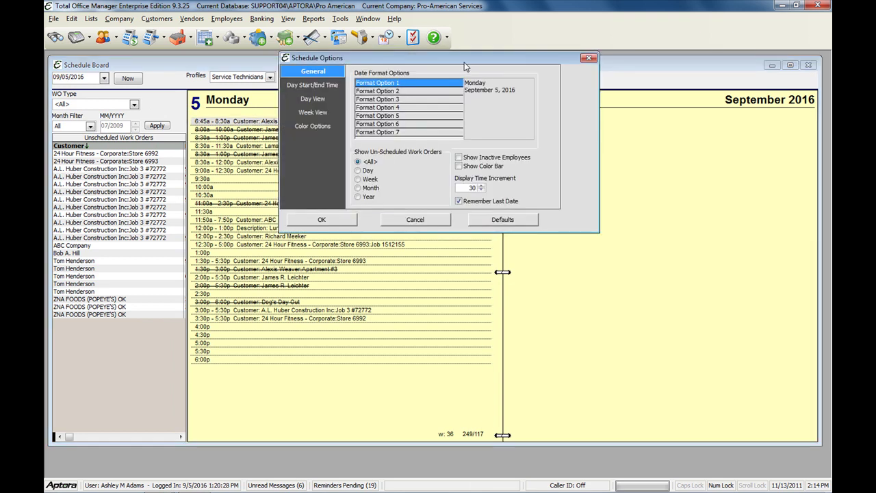
left_click_drag(466, 63, 642, 143)
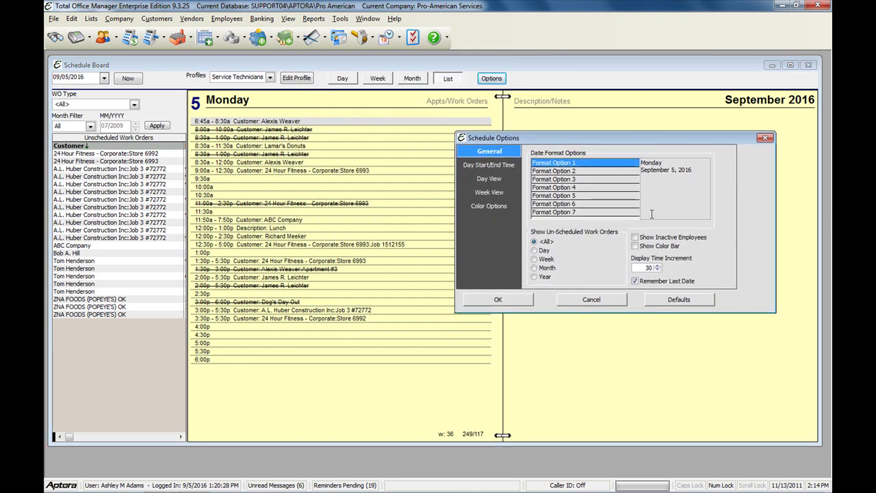
left_click(494, 166)
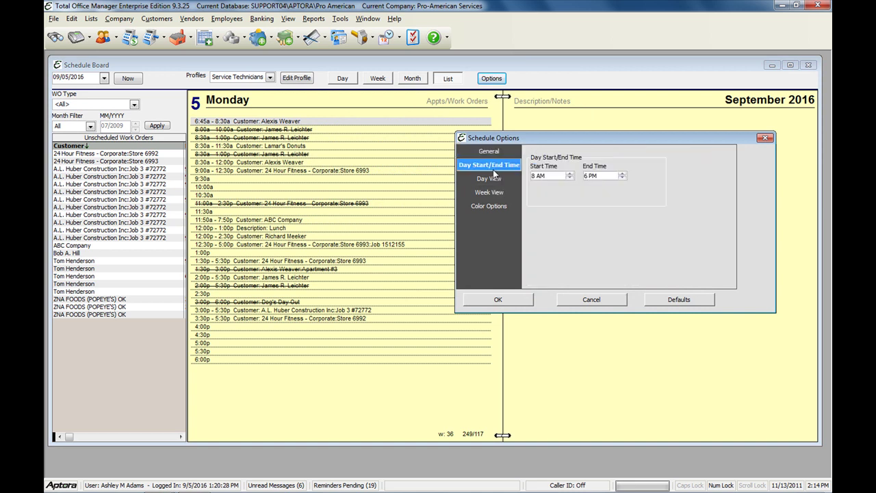
left_click(501, 207)
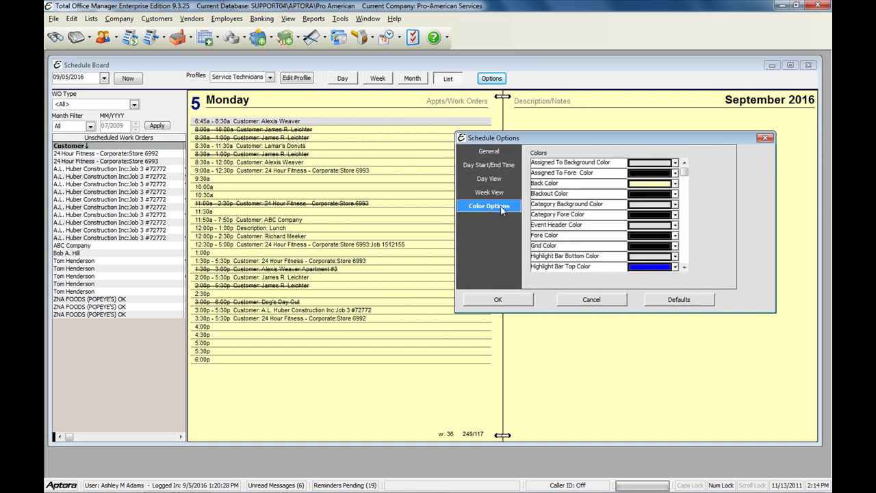
left_click(765, 139)
- Return to the day view and widen the technician columns until the work order details are readable
left_click(349, 80)
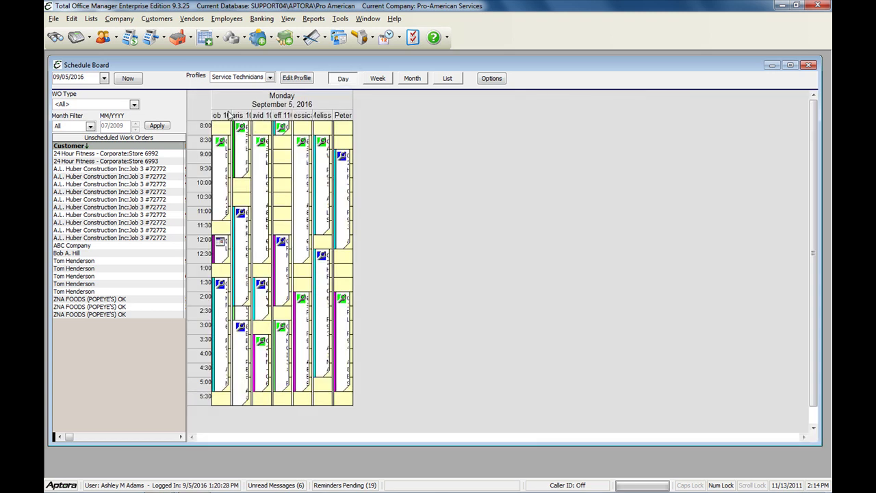
left_click_drag(230, 110, 320, 111)
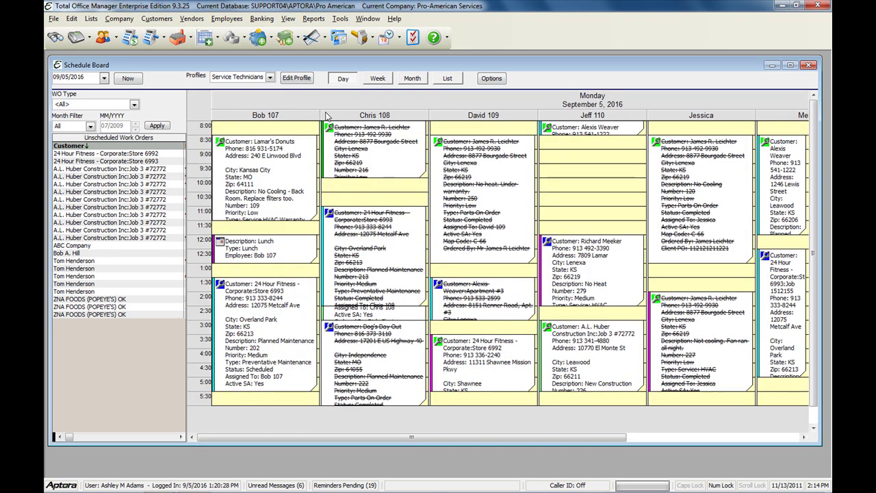
left_click(338, 127)
mouse_move(338, 128)
- Filter the board with the profile for the first technician only, and switch it to the New Construction profile
left_click(271, 76)
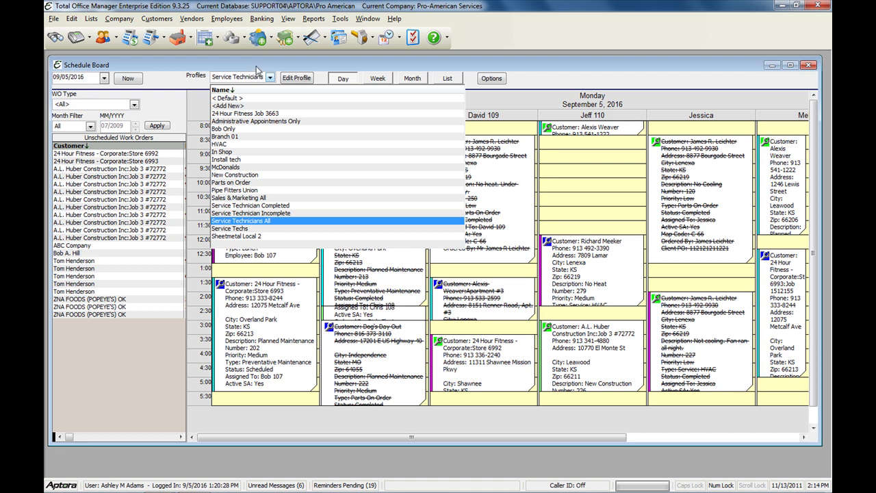
left_click(235, 130)
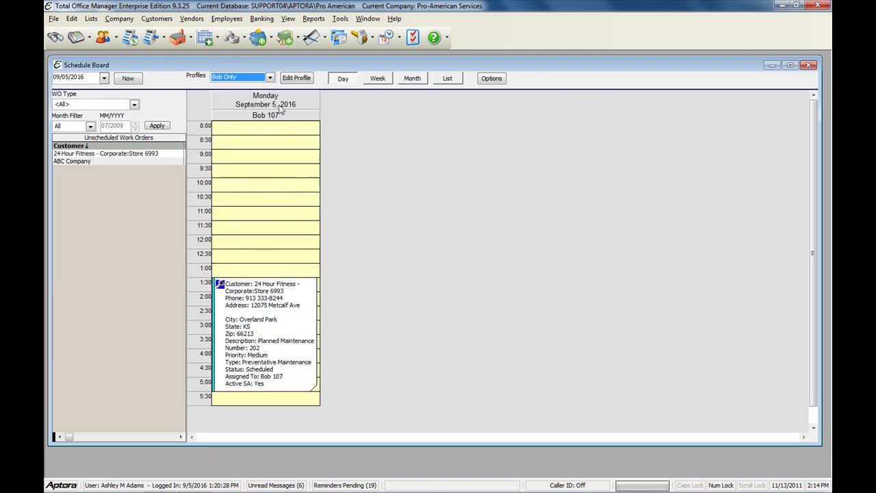
left_click(281, 344)
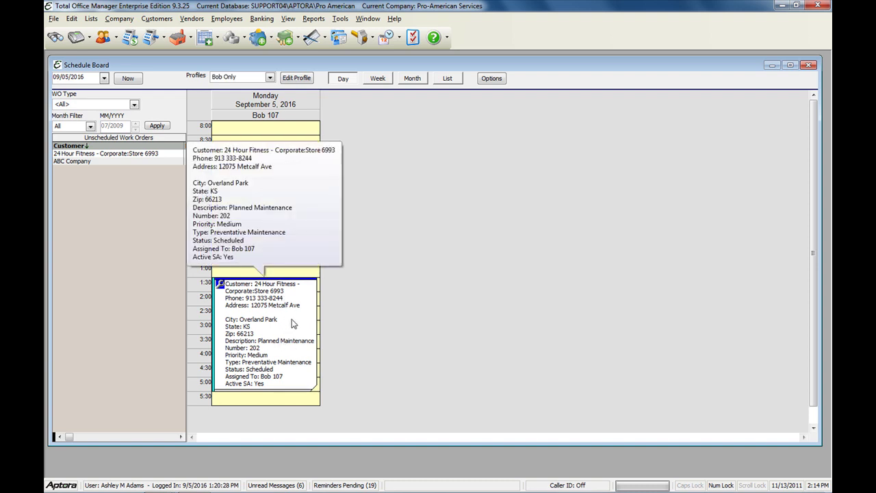
left_click(270, 78)
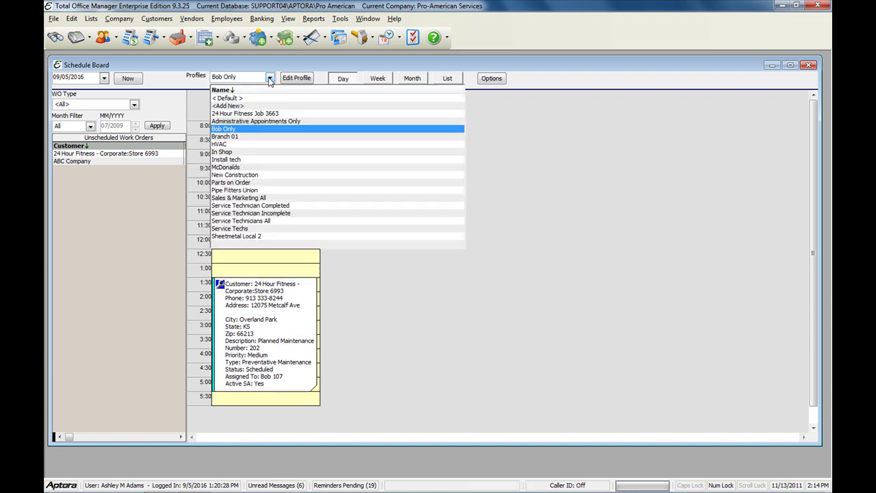
left_click(258, 176)
- Move the second technician's ABC Company work order to 9:30, and take it off the board into Unscheduled Work Orders
left_click(503, 291)
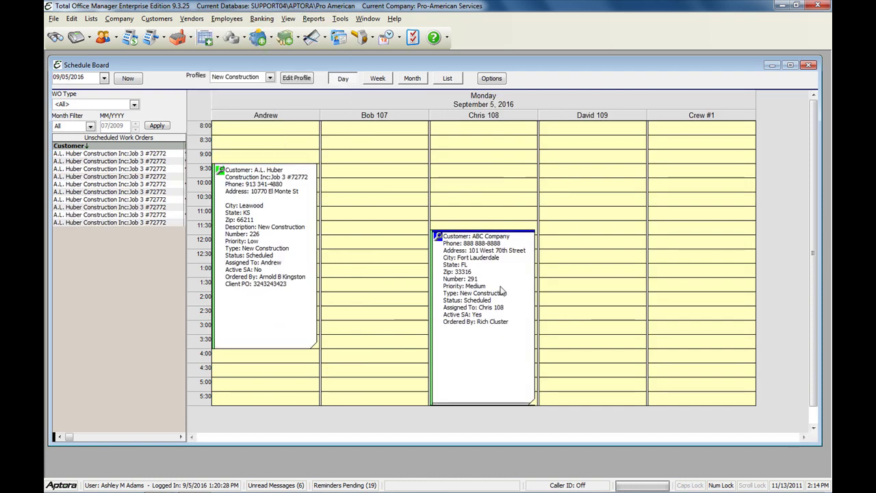
left_click_drag(498, 206, 502, 210)
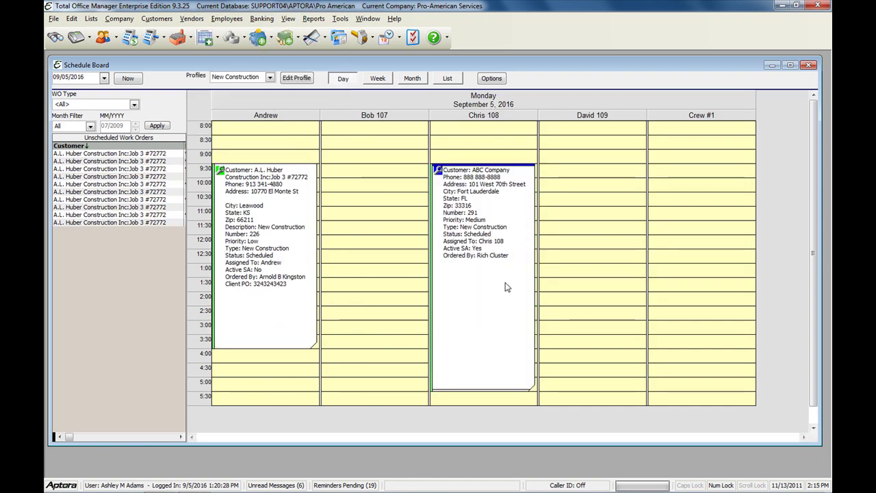
left_click(481, 196)
left_click_drag(101, 280, 103, 283)
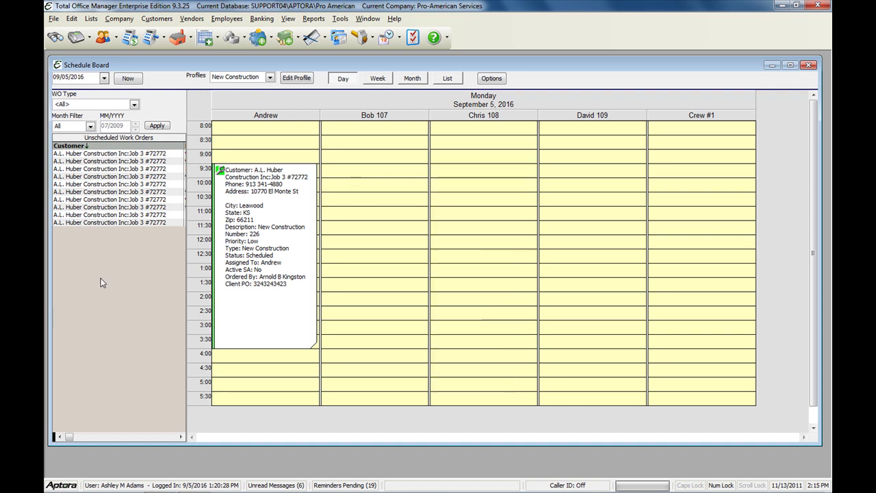
- Reassign the first technician's A.L. Huber Construction work order to Crew #1 at 8:30, saving it despite the schedule conflict
left_click(283, 348)
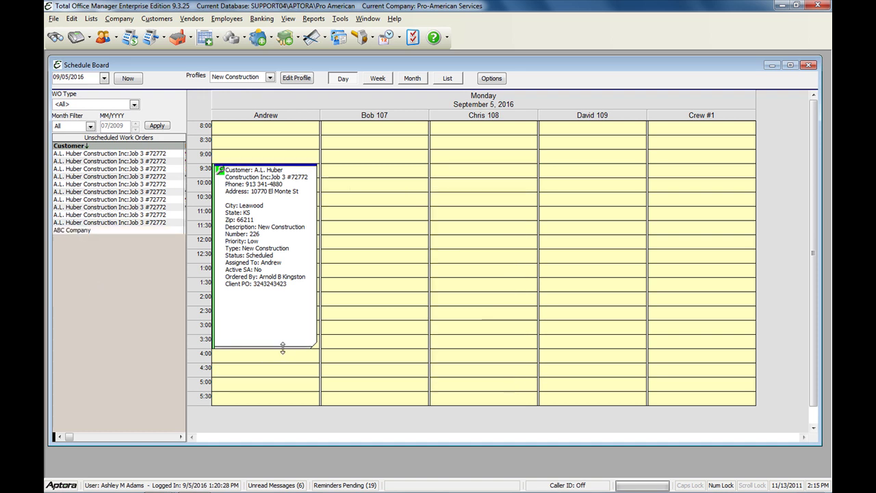
mouse_move(242, 241)
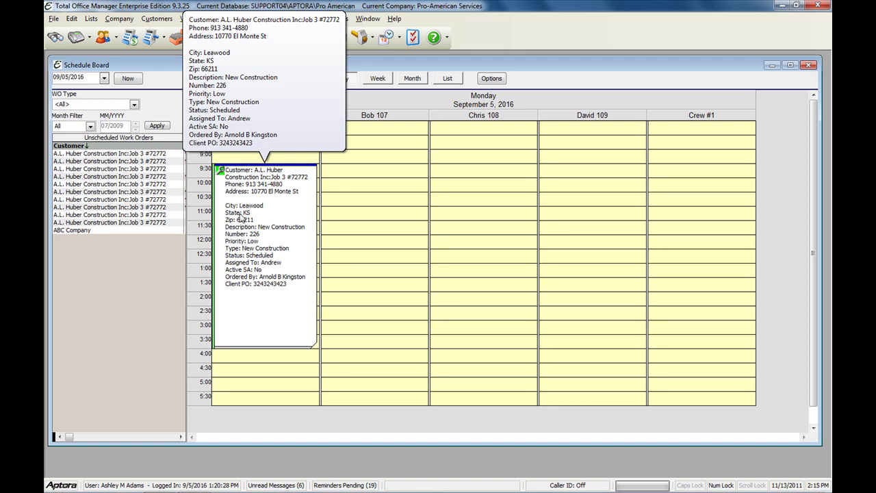
left_click_drag(242, 217, 666, 186)
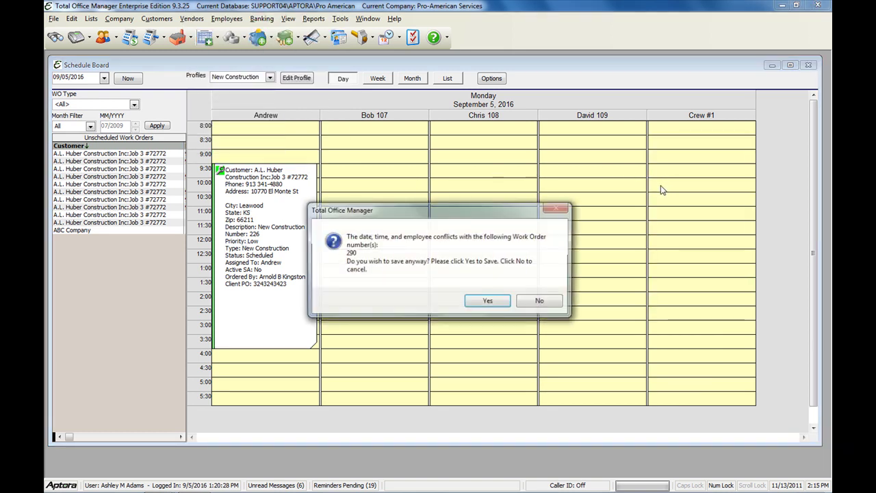
left_click(494, 302)
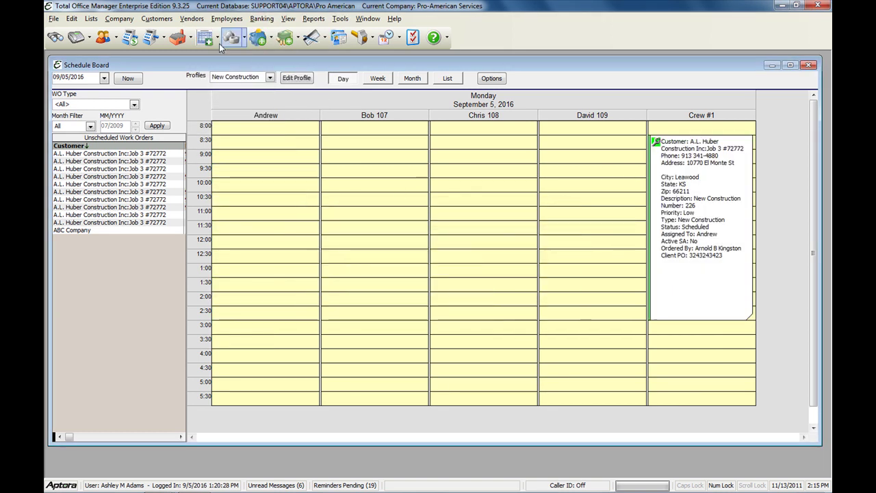
- Filter the board with the Sales & Marketing All profile, and switch it to the Service Technicians All profile
left_click(270, 78)
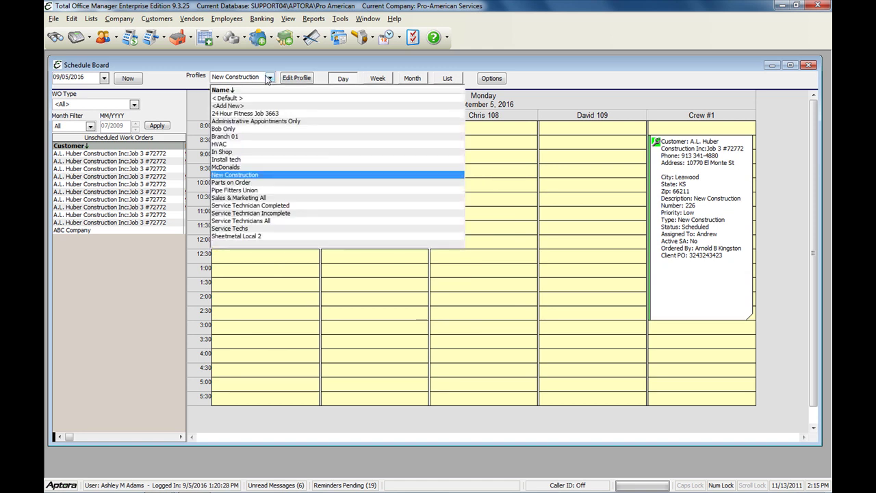
left_click(241, 198)
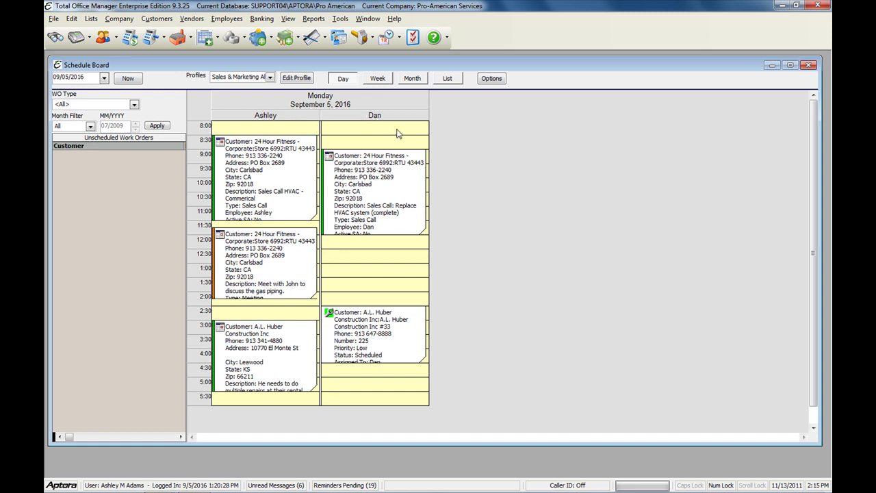
left_click(269, 77)
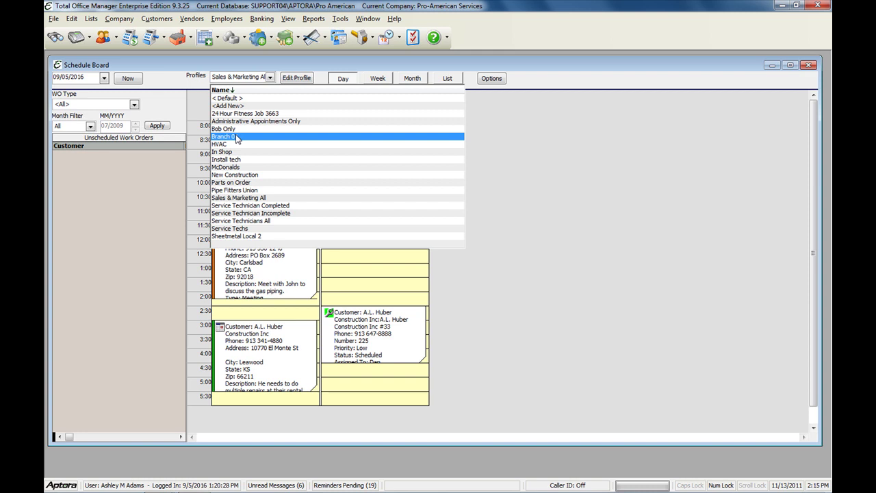
left_click(270, 220)
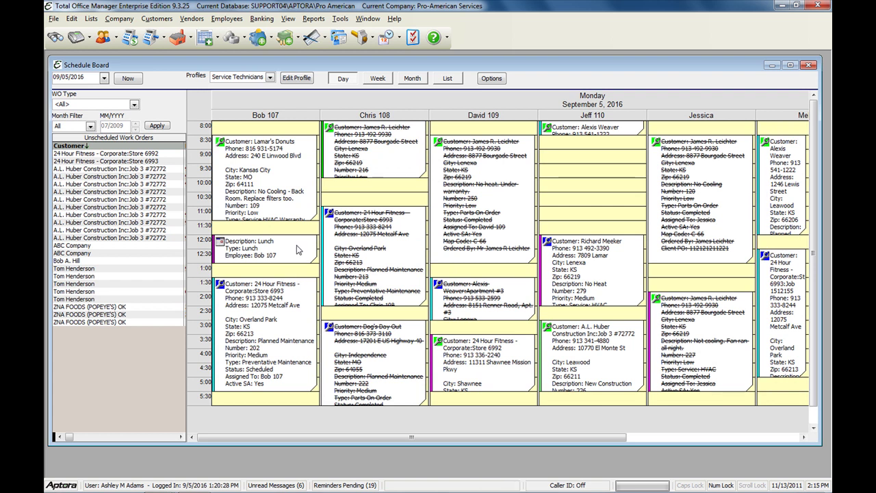
- Examine the employee filter of the Service Technicians All profile without changing it, and reapply that profile to the board
left_click(287, 80)
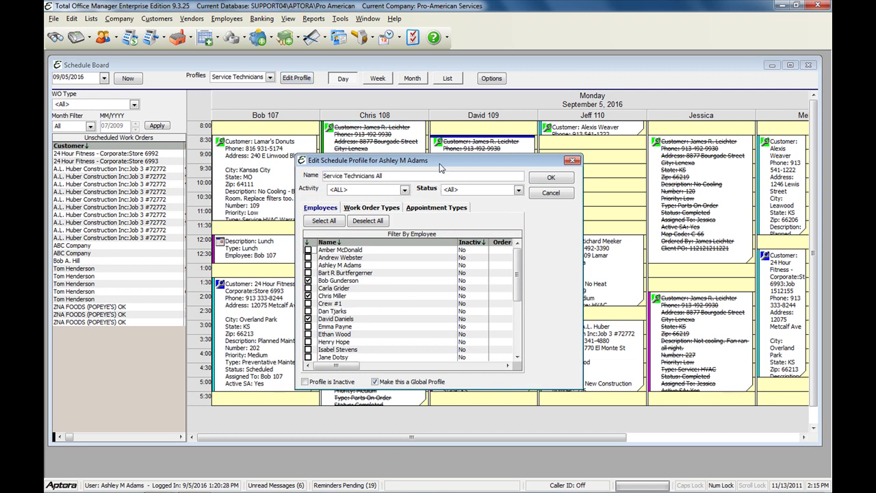
left_click_drag(441, 164, 362, 140)
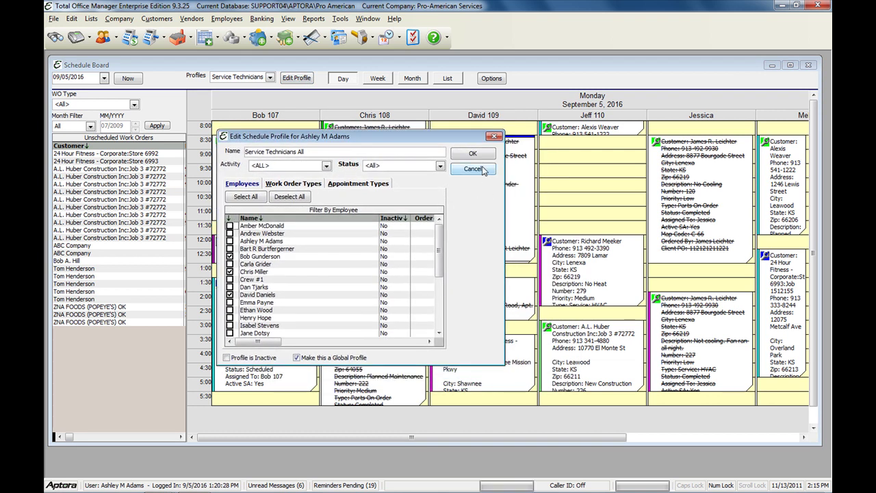
left_click(484, 170)
left_click(560, 241)
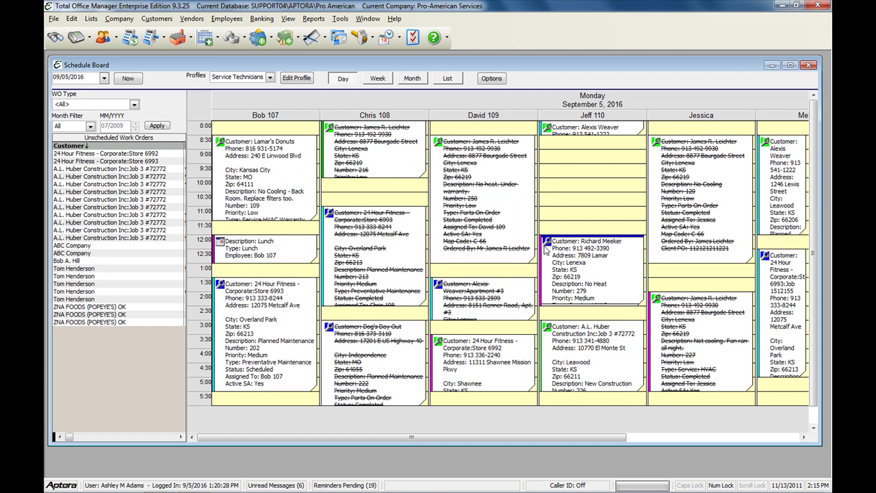
left_click(270, 77)
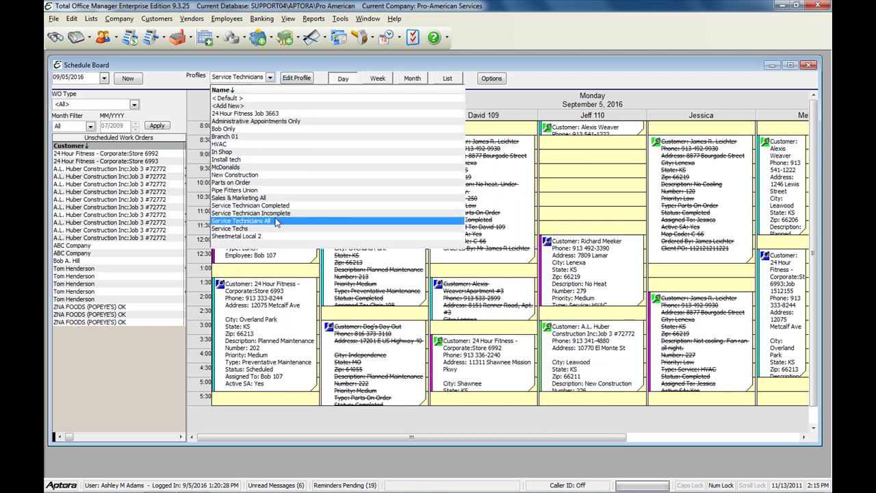
left_click(272, 223)
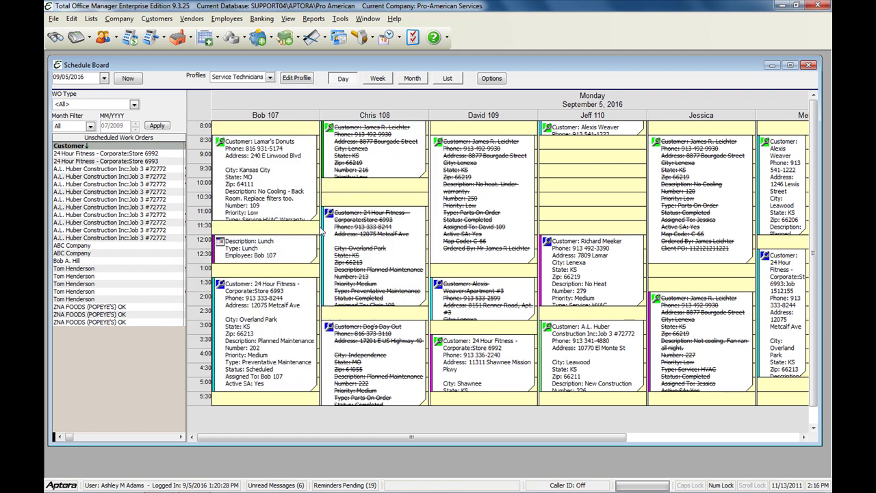
- Examine the weekly time sheet through Add Timesheet Entry on the third technician's 8:30 work order, and close it without saving
right_click(463, 142)
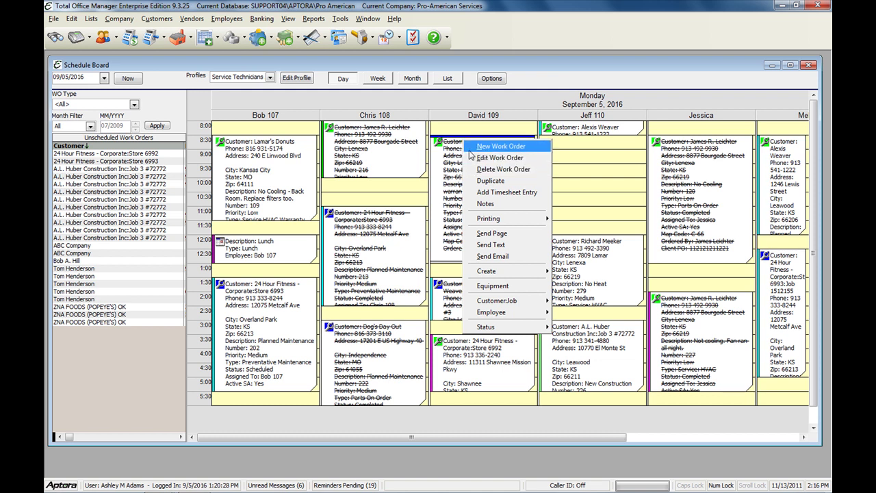
left_click(504, 194)
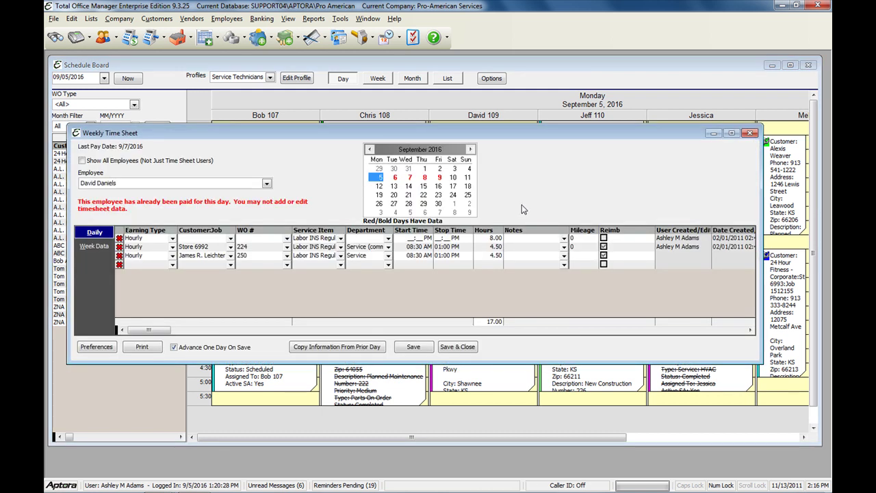
left_click_drag(560, 137, 562, 80)
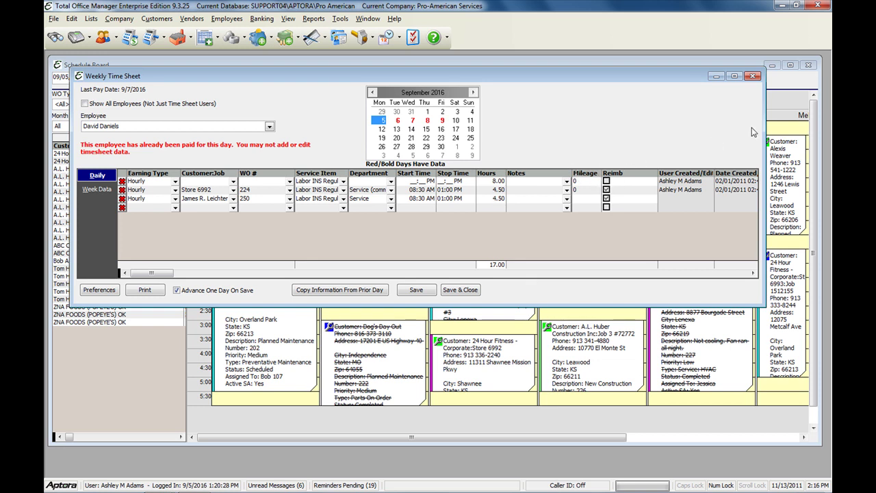
left_click_drag(765, 110, 773, 110)
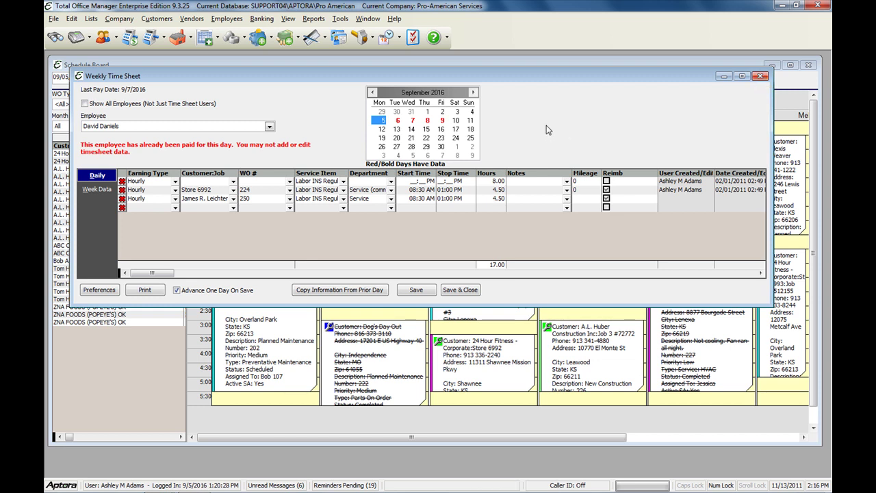
left_click(760, 76)
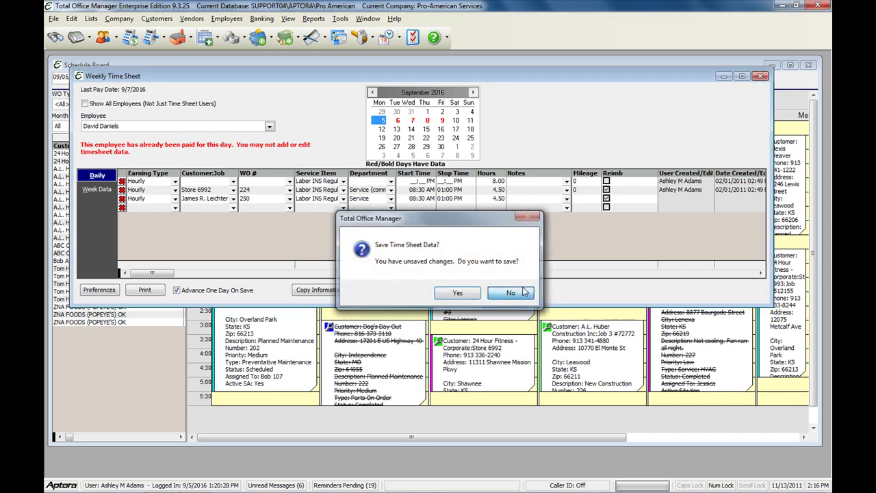
left_click(514, 293)
- Examine the 8:30 work order's printing options and the customer's equipment list, including the XV80 furnace record
right_click(490, 179)
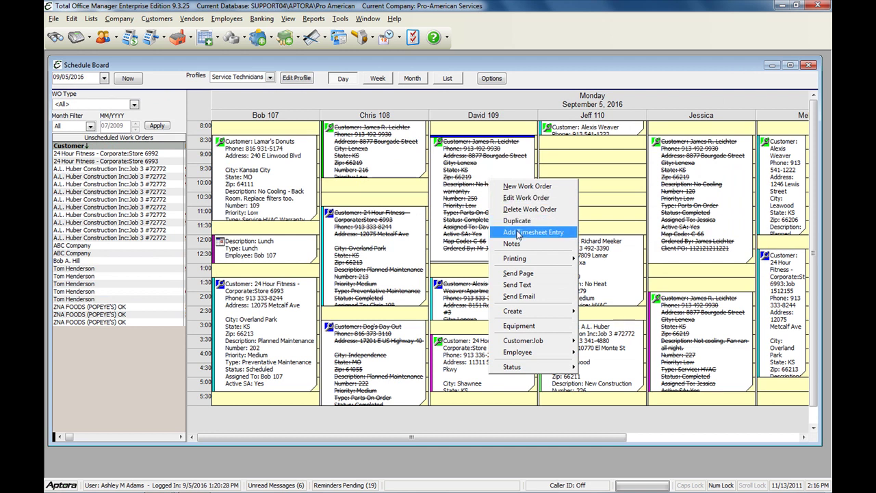
mouse_move(512, 261)
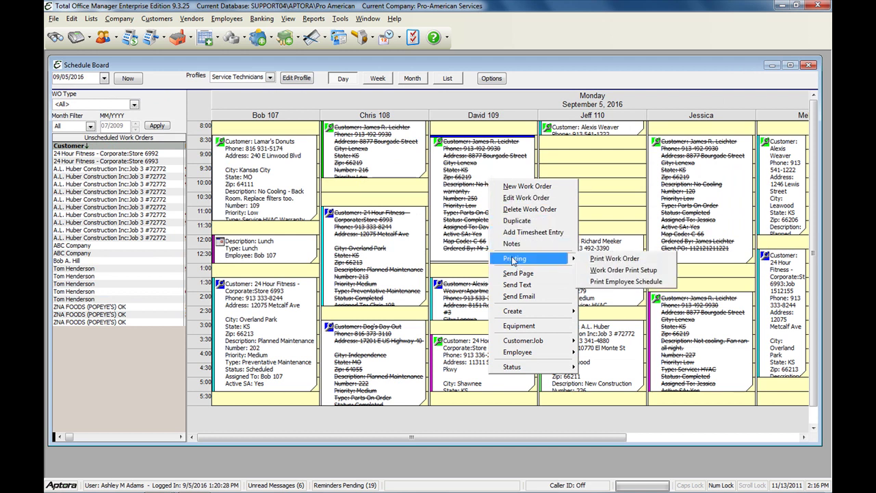
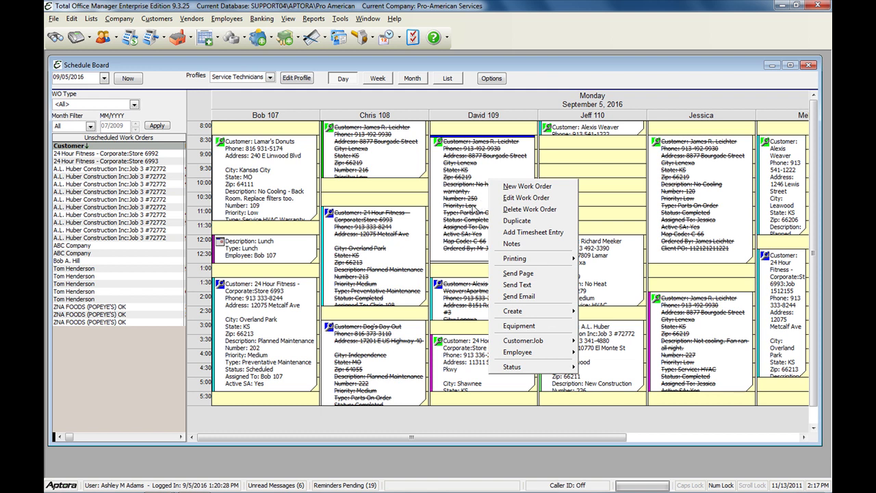
left_click(514, 329)
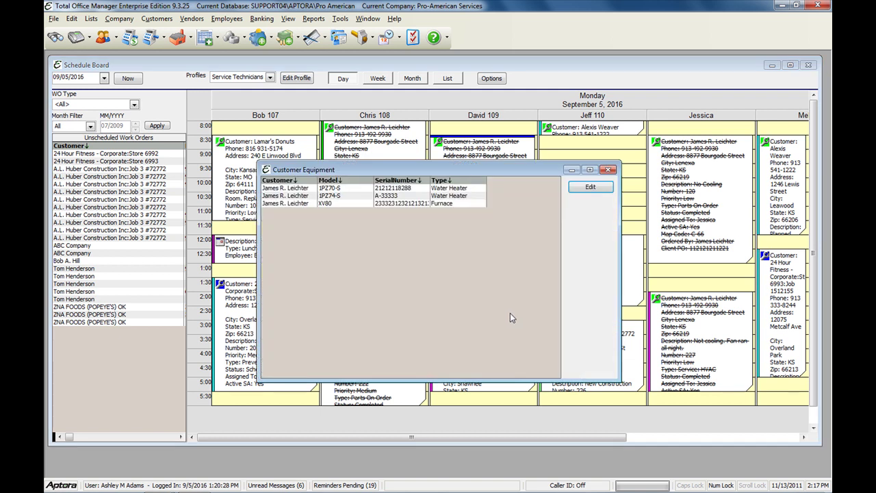
left_click(280, 204)
double_click(281, 204)
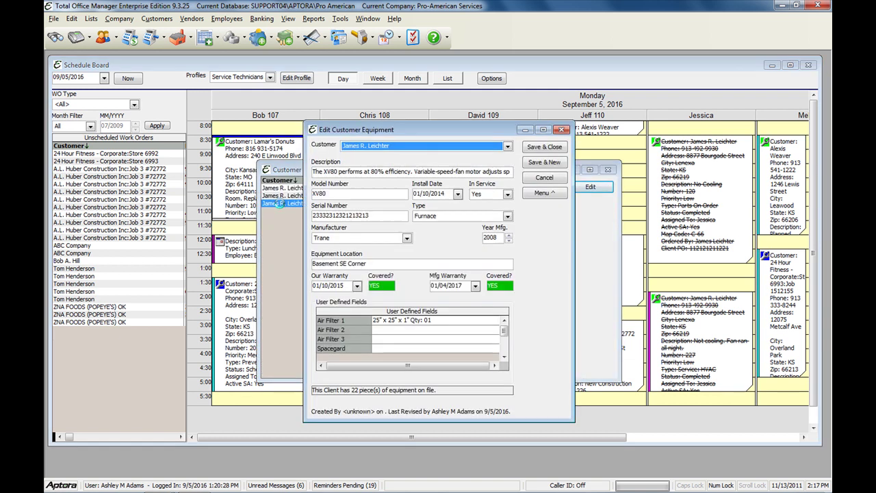
left_click(562, 130)
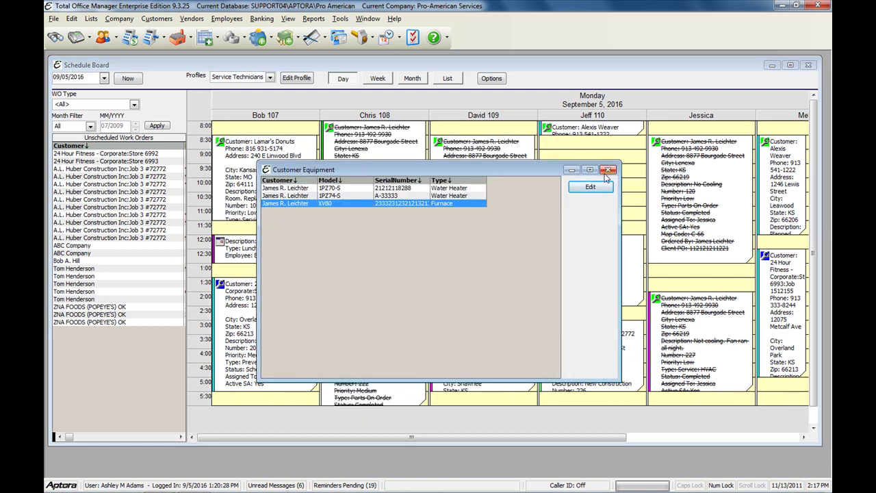
left_click(608, 169)
- Examine the status choices for the third technician's 8:30 work order and its pop-up summary of details
right_click(485, 166)
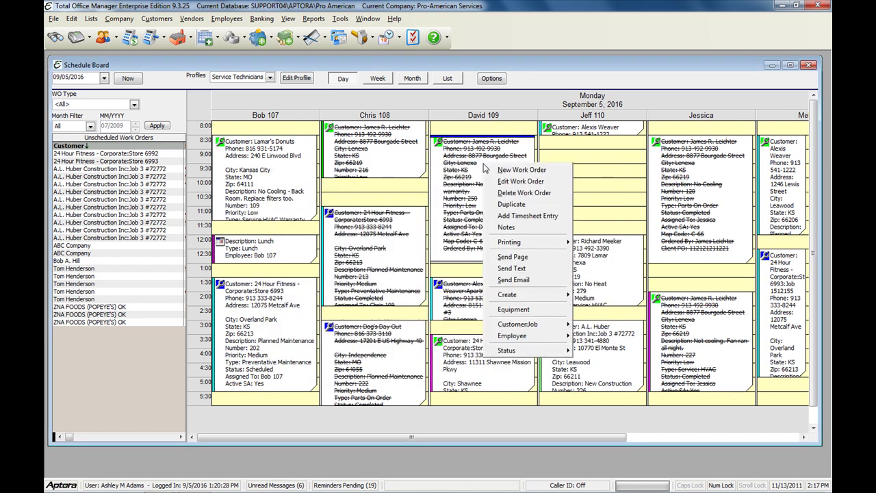
mouse_move(555, 351)
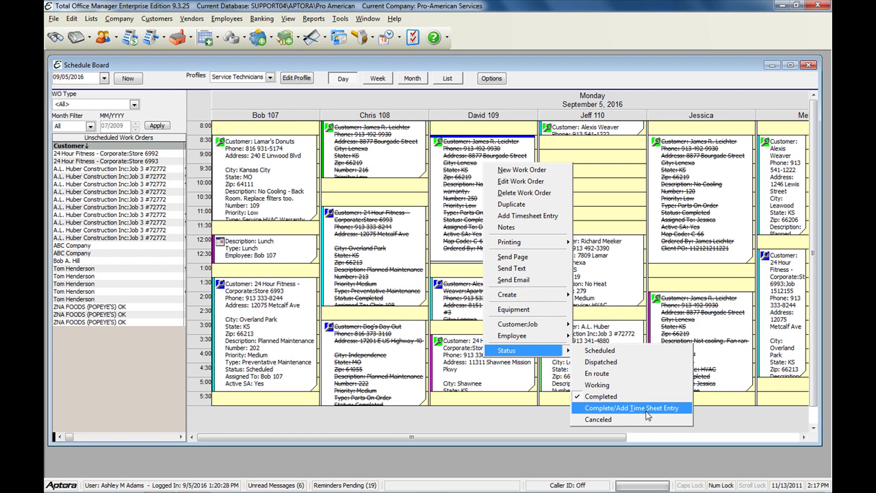
left_click(594, 152)
left_click(491, 147)
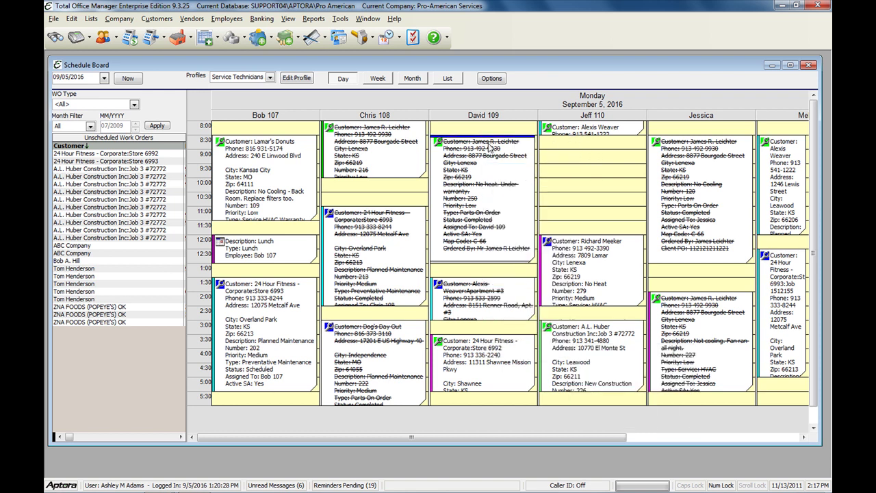
mouse_move(490, 147)
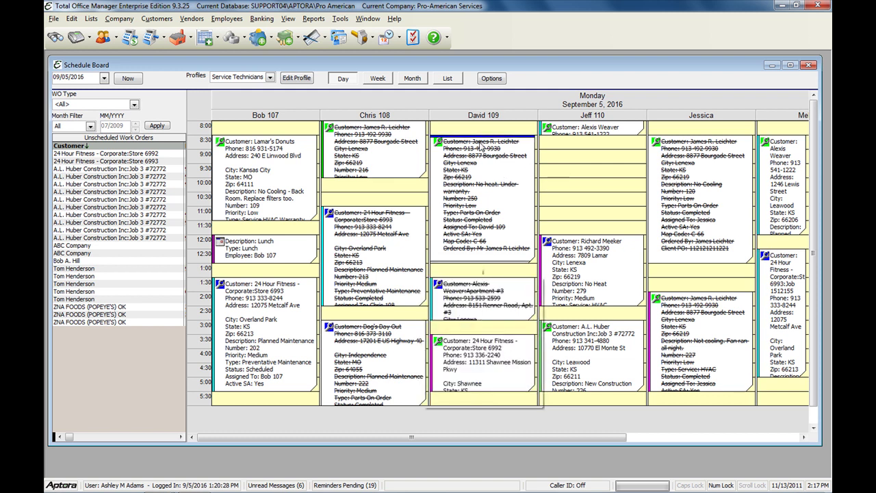
mouse_move(464, 164)
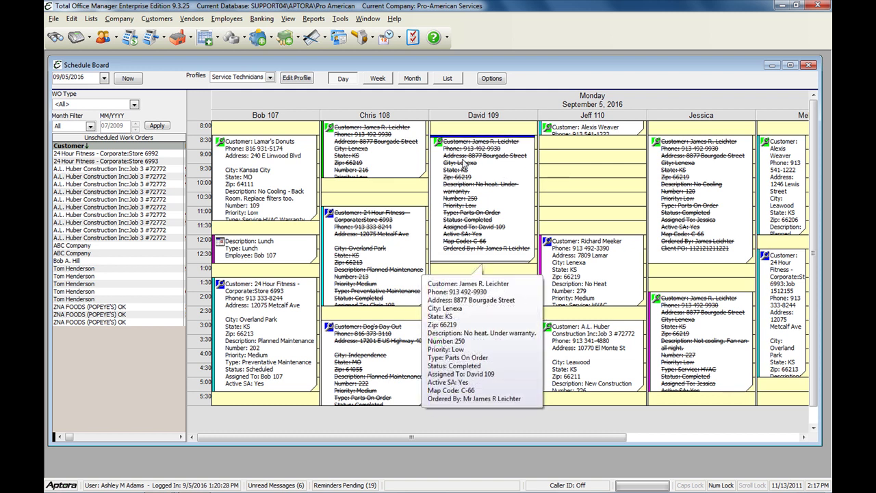
mouse_move(469, 146)
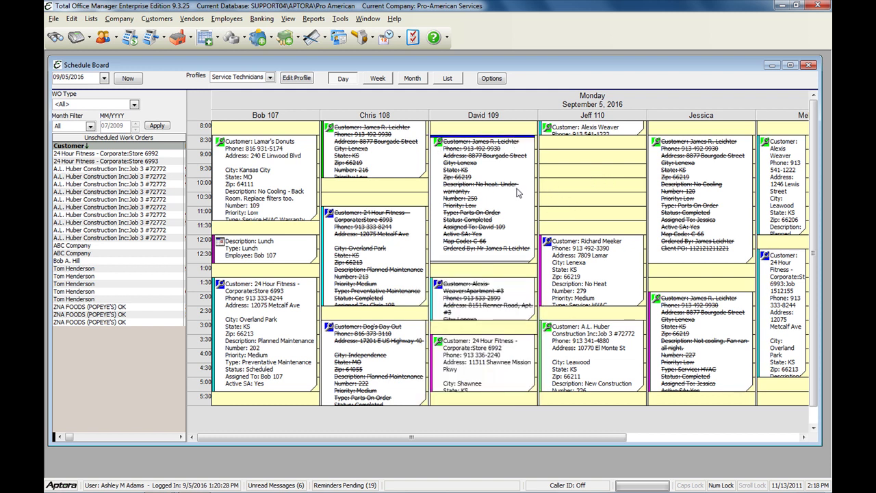
mouse_move(503, 224)
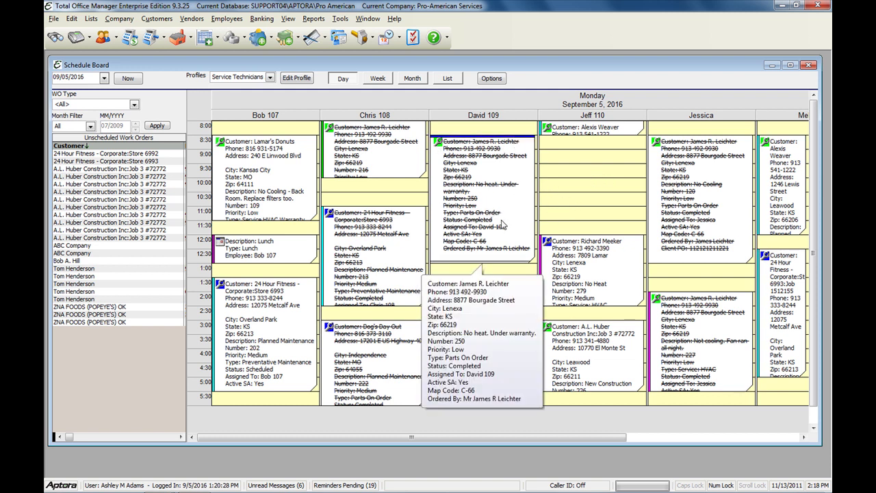
mouse_move(388, 148)
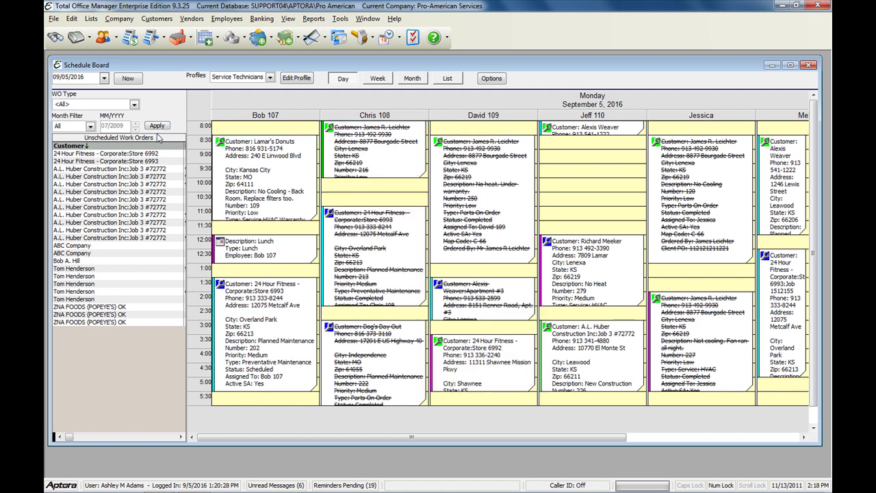
- Create an invoice from the third technician's 8:30 work order
left_click(484, 165)
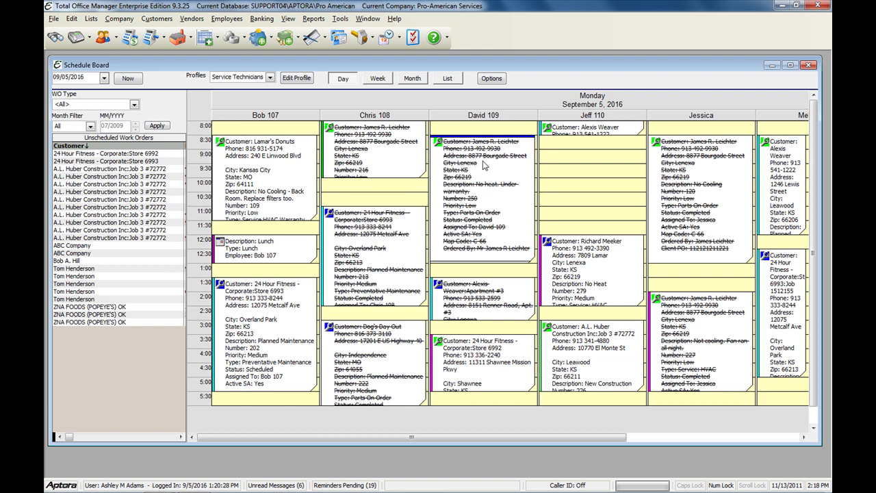
right_click(471, 142)
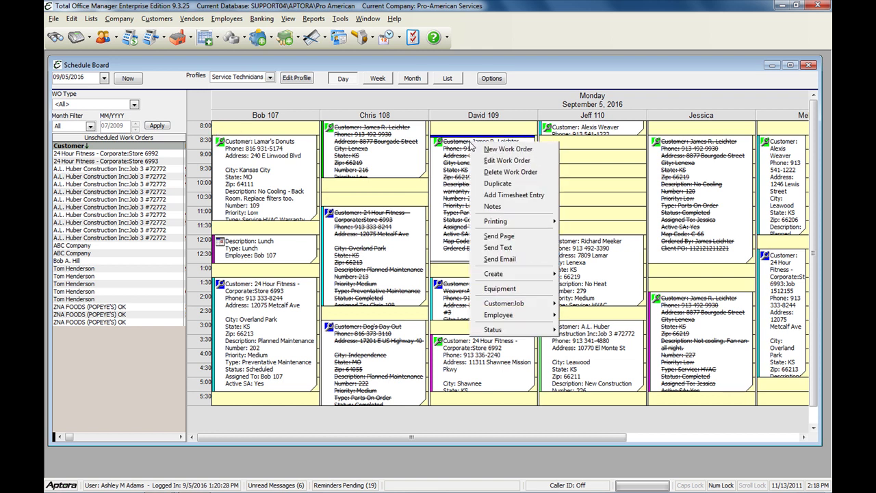
mouse_move(541, 278)
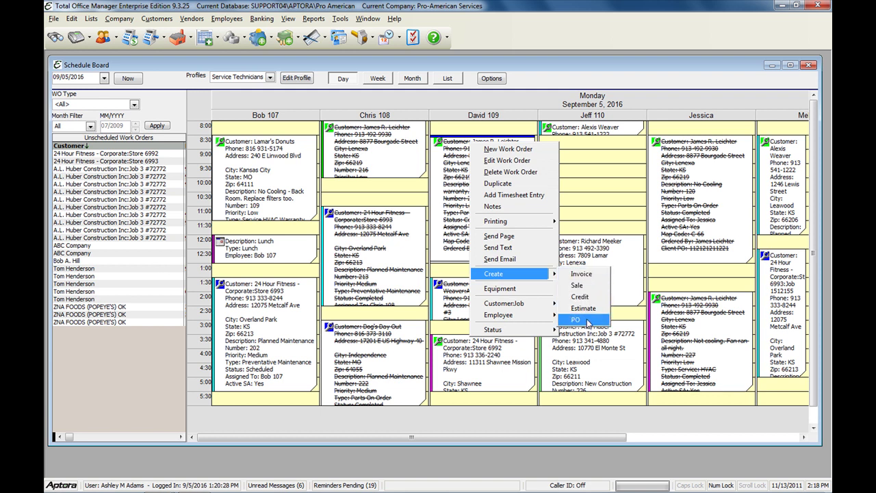
left_click(588, 277)
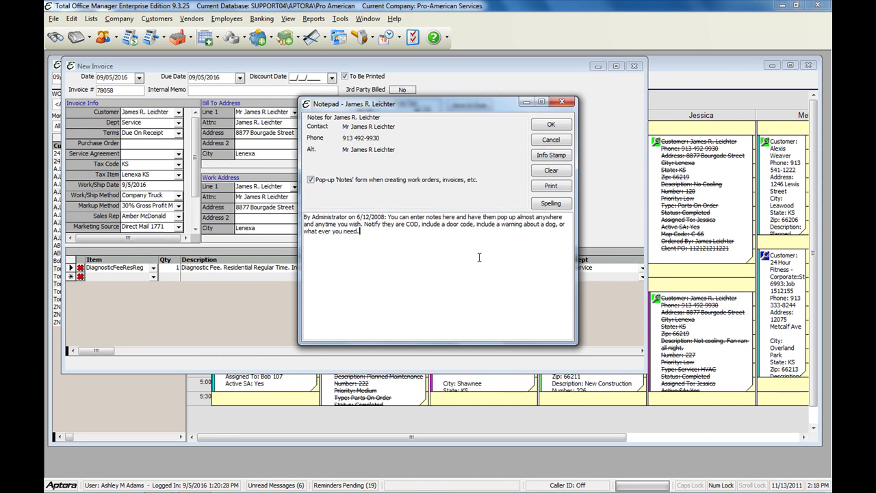
- Close the customer notes without changes, acknowledge the account warnings, and accept the credit hold permission request for the new invoice
left_click(548, 140)
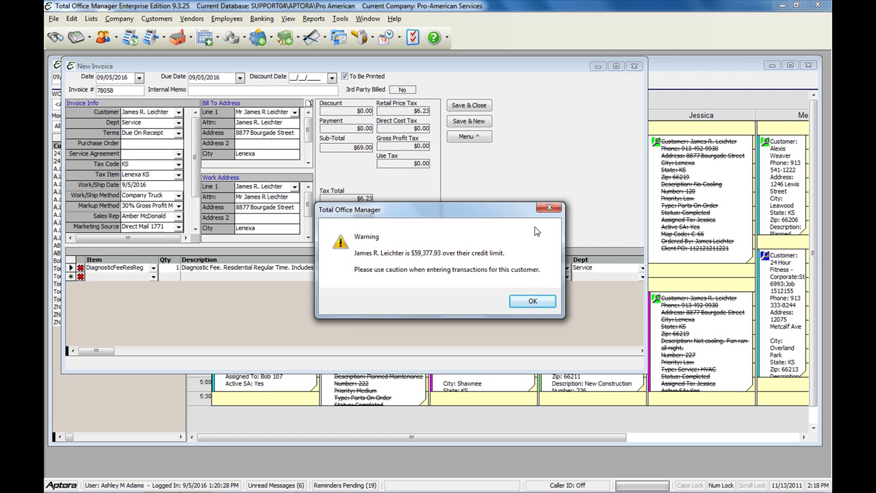
left_click(538, 303)
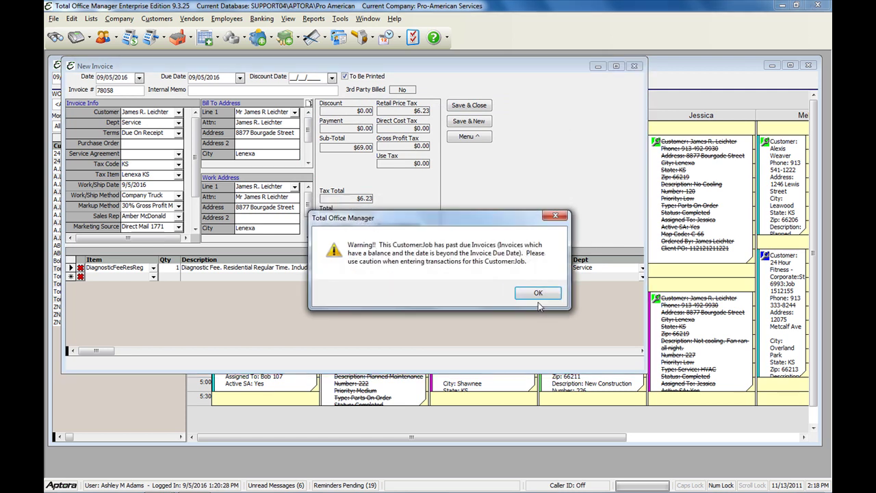
left_click(538, 293)
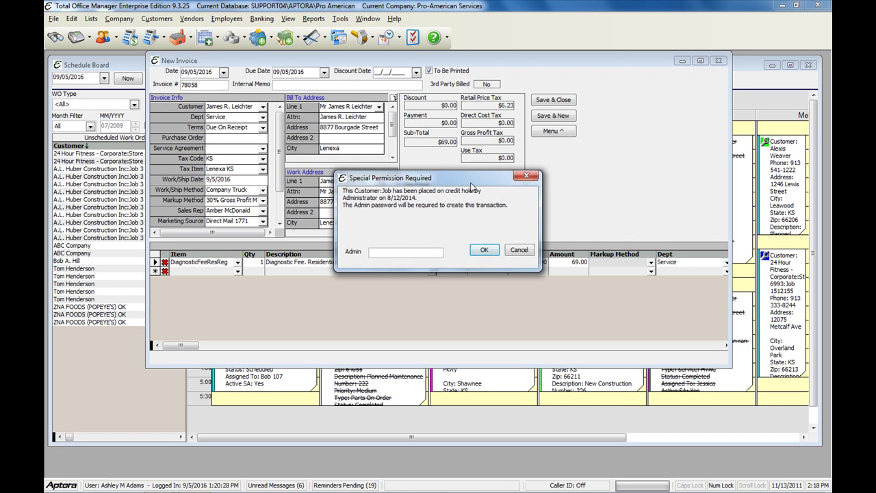
left_click_drag(470, 184, 445, 209)
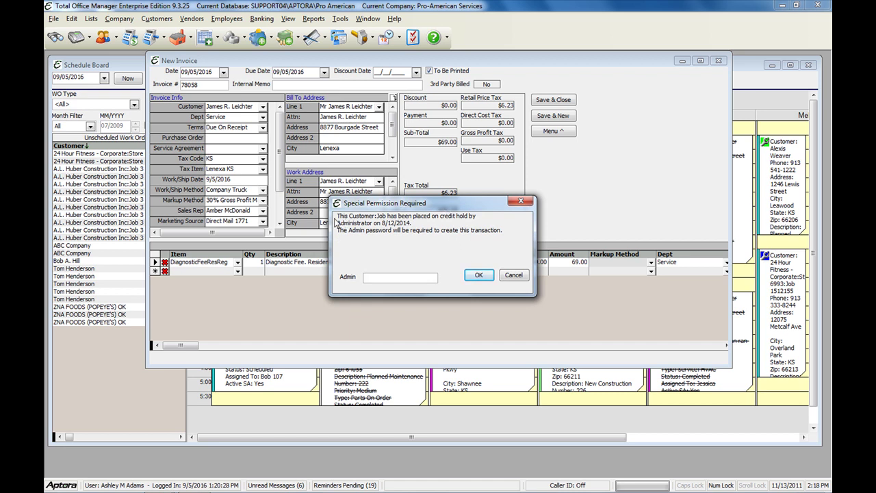
left_click_drag(338, 214, 530, 229)
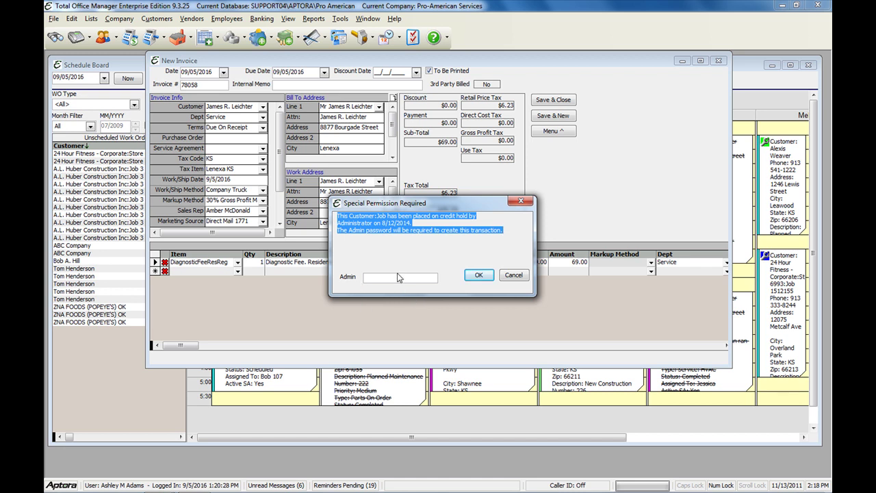
left_click(479, 275)
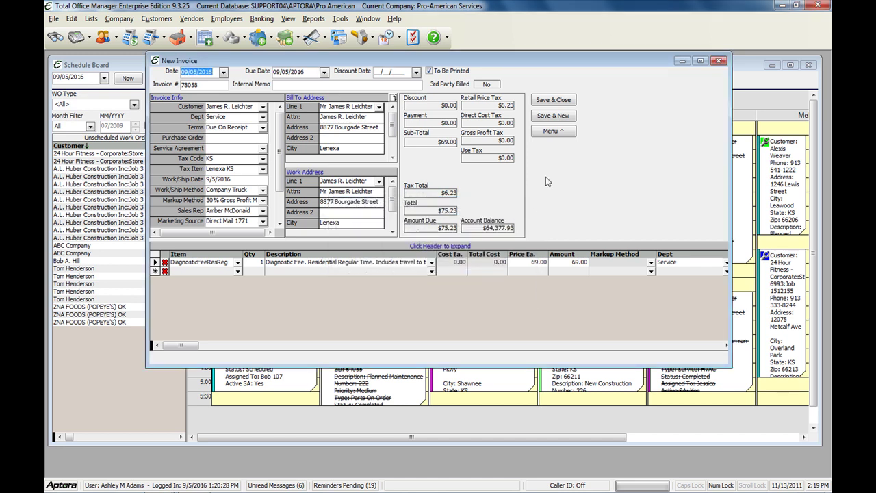
- Widen the invoice window and add the thermostat replacement group ACA-A003-0075 as a line item
left_click_drag(527, 65, 471, 86)
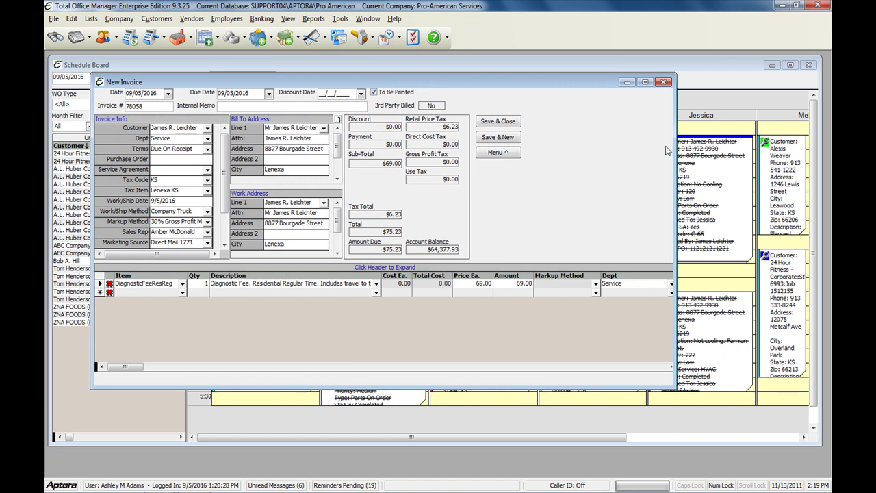
left_click_drag(674, 146, 792, 168)
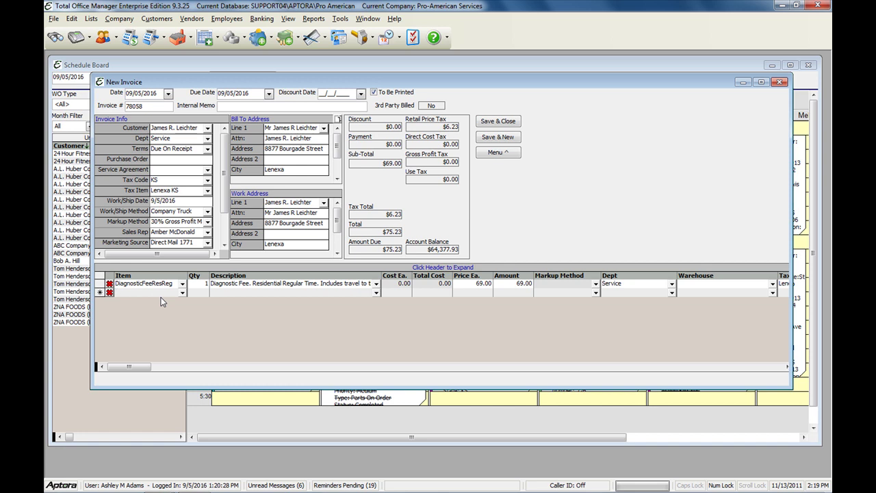
type("ACA-A002-0030")
key("Down")
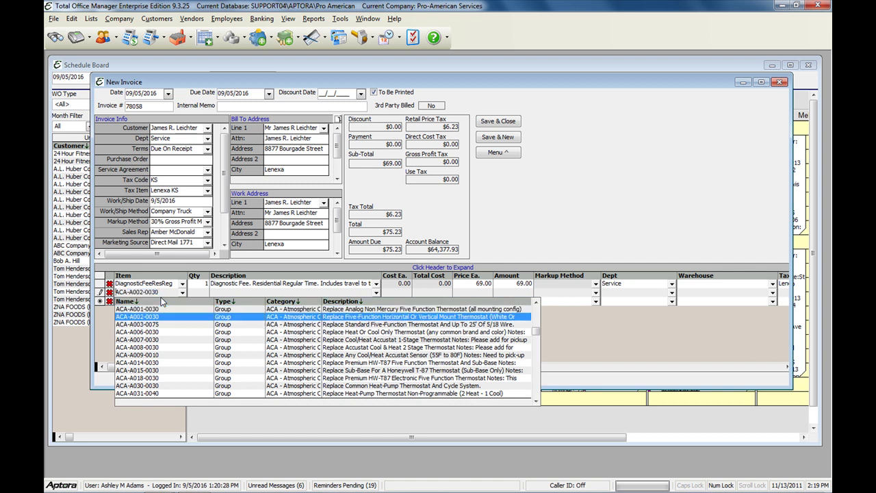
key("Down")
key("Return")
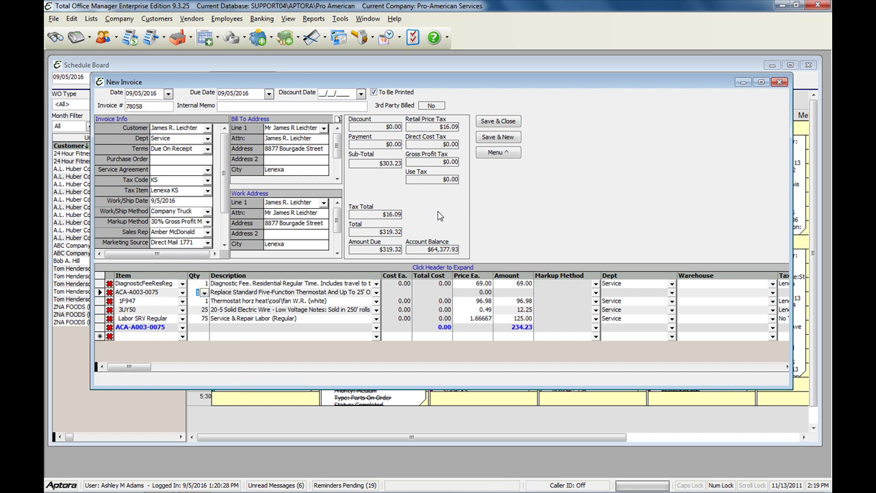
- Add a Labor SRV Regular line to the invoice with a quantity of 120
left_click(144, 337)
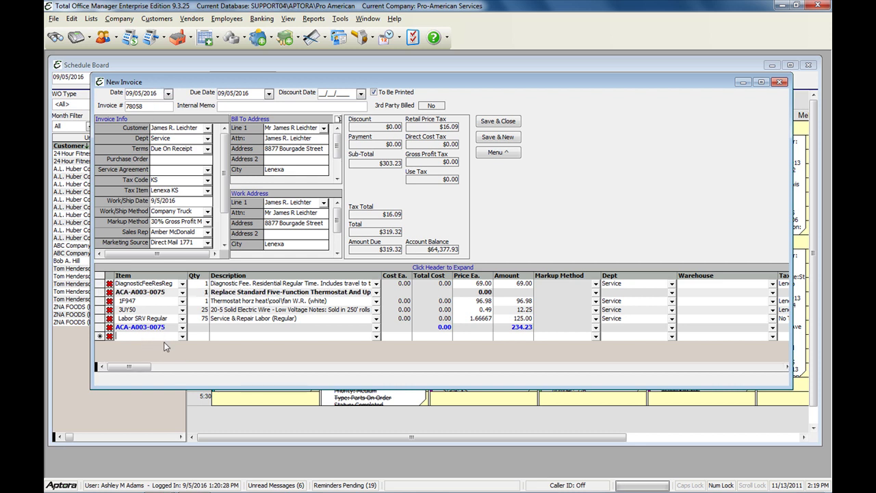
type("Labor INS Overtime")
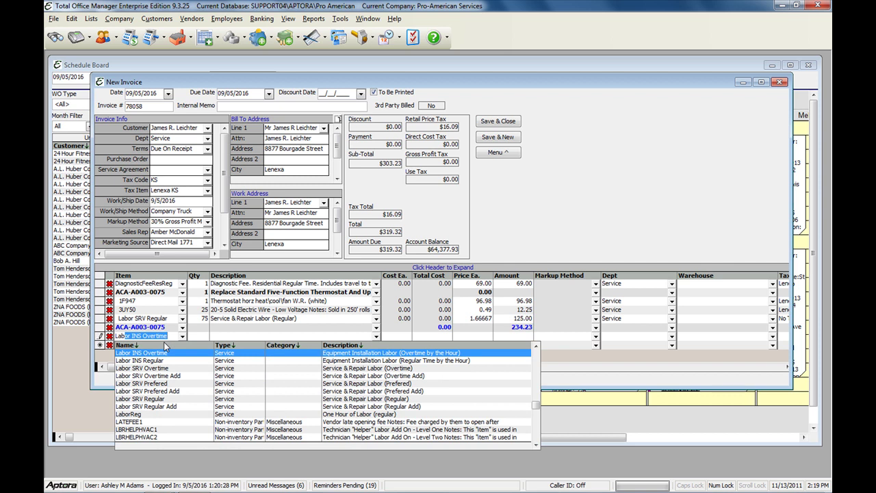
key("Down")
key("Down")
key("Down")
key("Down")
key("Down")
key("Down")
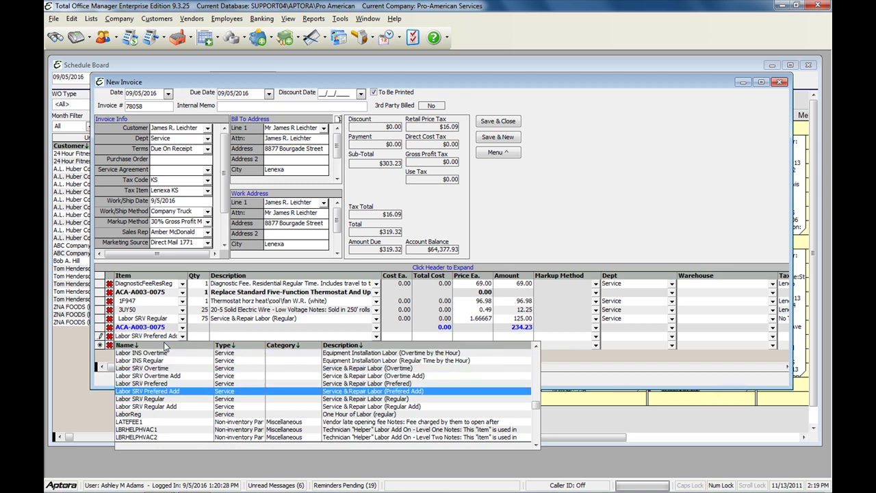
key("Return")
key("Tab")
type("12")
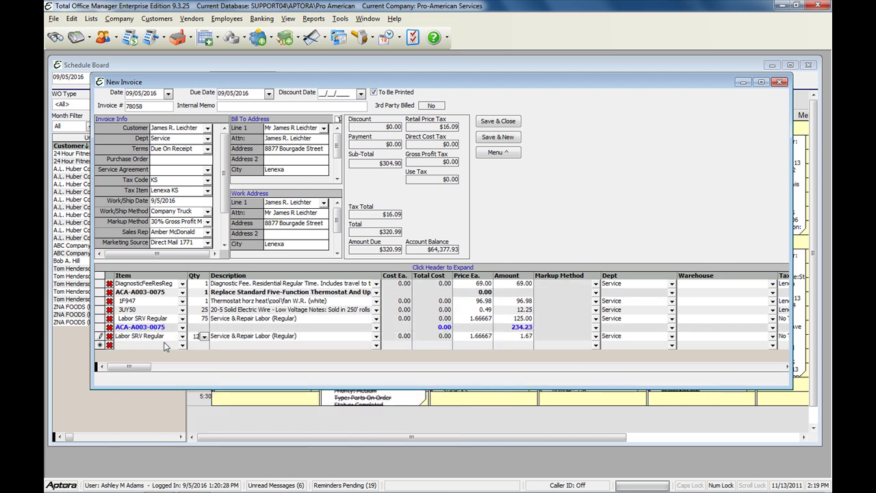
type("0")
key("Tab")
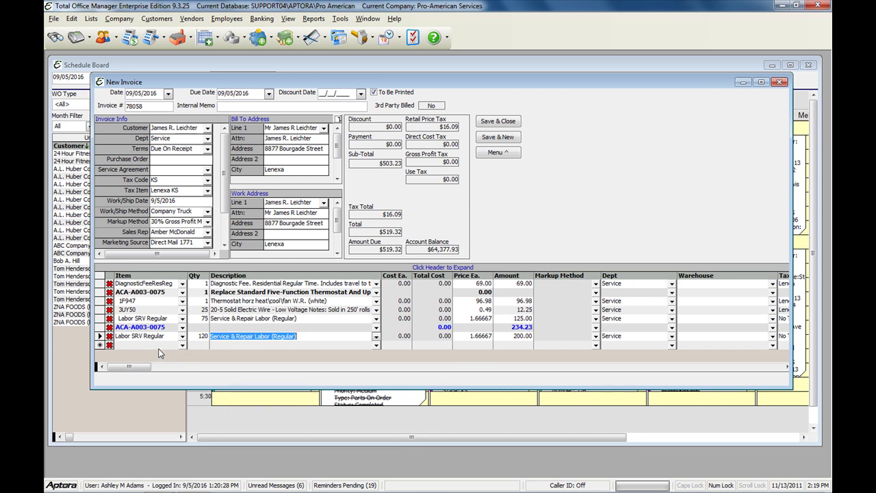
- Add the refrigerant item R410A30 to the invoice with a quantity of 2
left_click(159, 347)
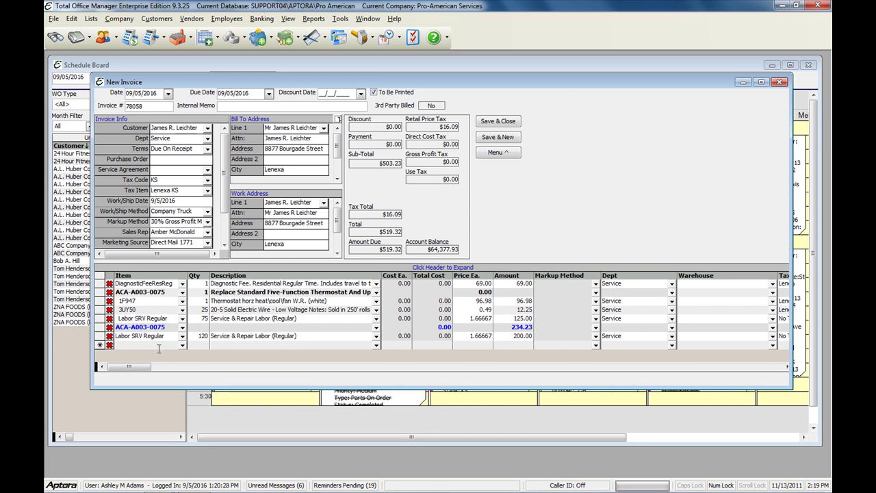
type("R410A30")
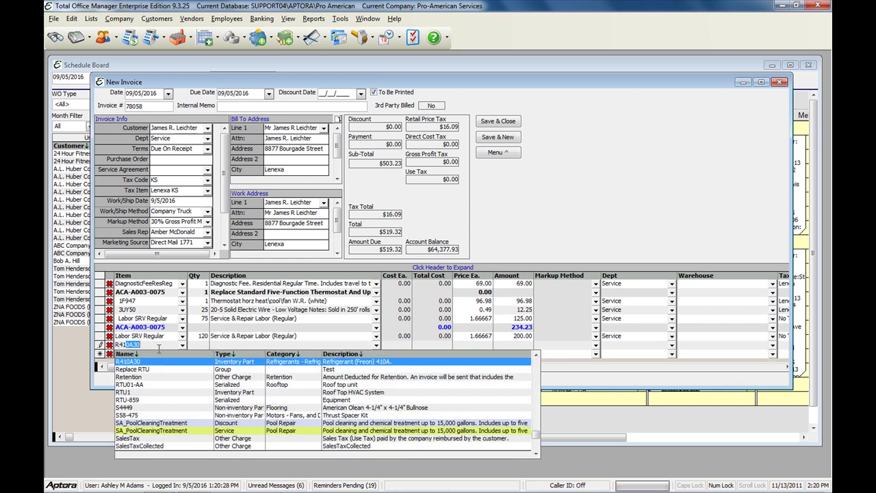
key("Tab")
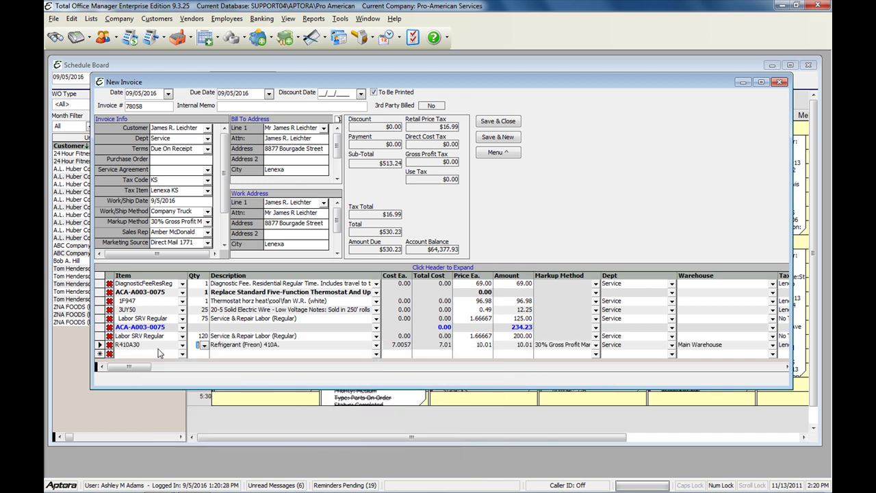
type("2")
key("Tab")
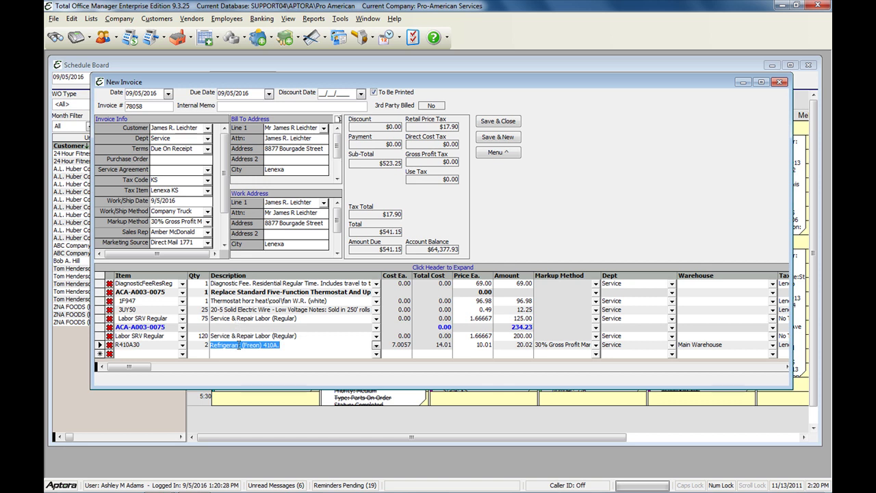
- Set the R410A30 refrigerant quantity to 6 and dismiss the item quantity check
left_click(204, 346)
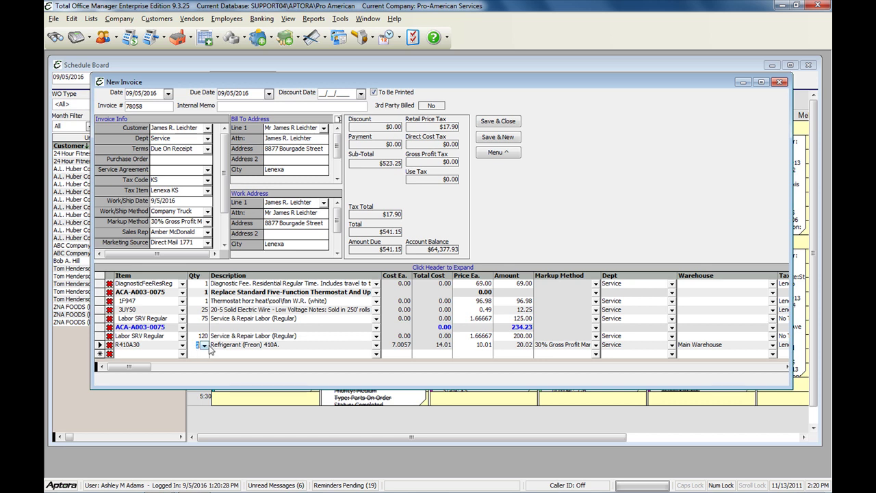
type("6")
key("Tab")
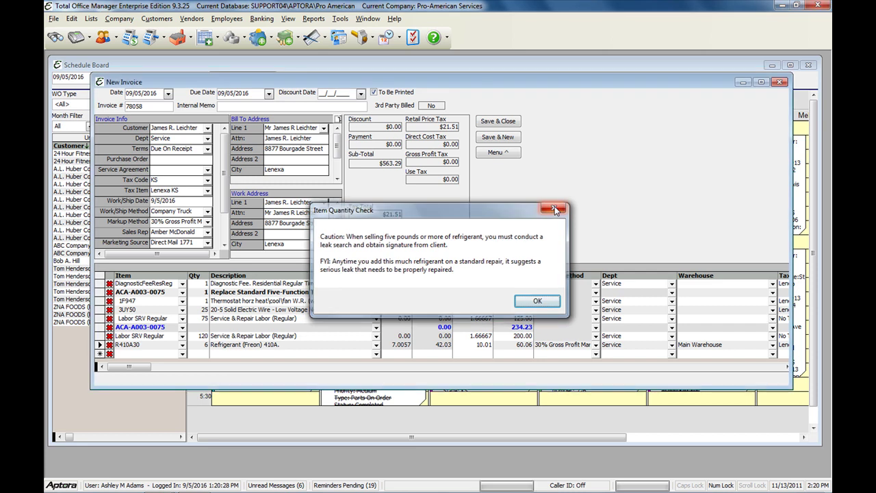
left_click(554, 206)
- Add item 001960005, Rear Water Distribution Tube, to the invoice and close its notes without changes
left_click(140, 354)
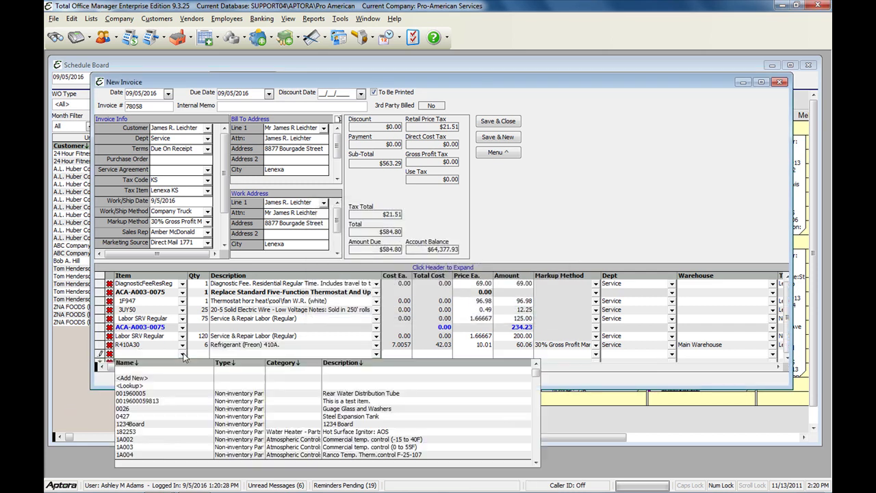
left_click(182, 353)
left_click(163, 394)
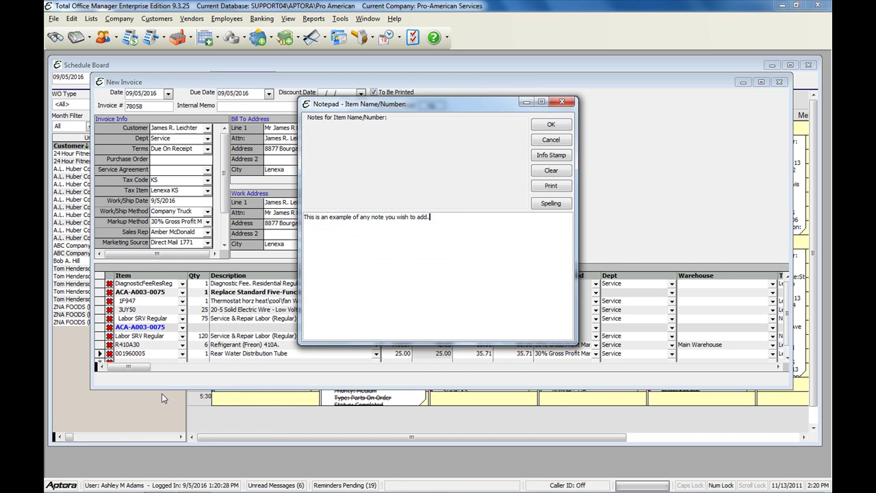
left_click(551, 141)
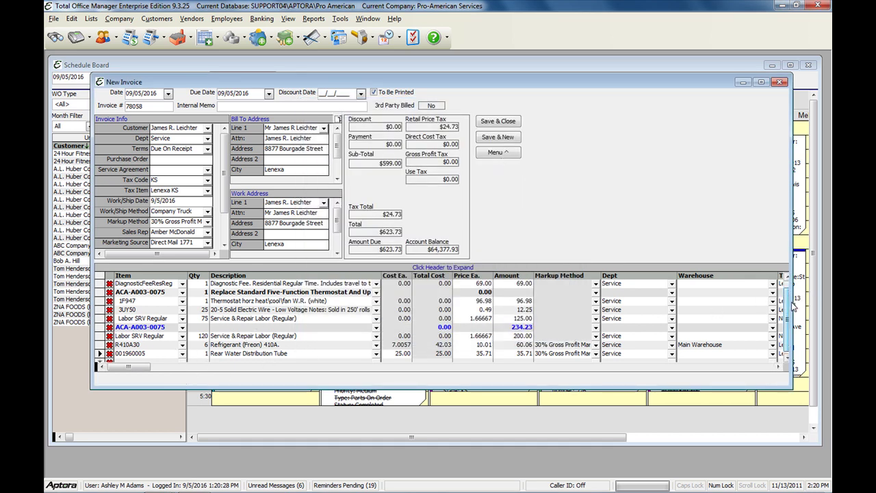
- Use the item lookup on a new invoice line to add 1A002, 1D311 and 1W507 to the selected items
scroll(787, 294, "down", 1)
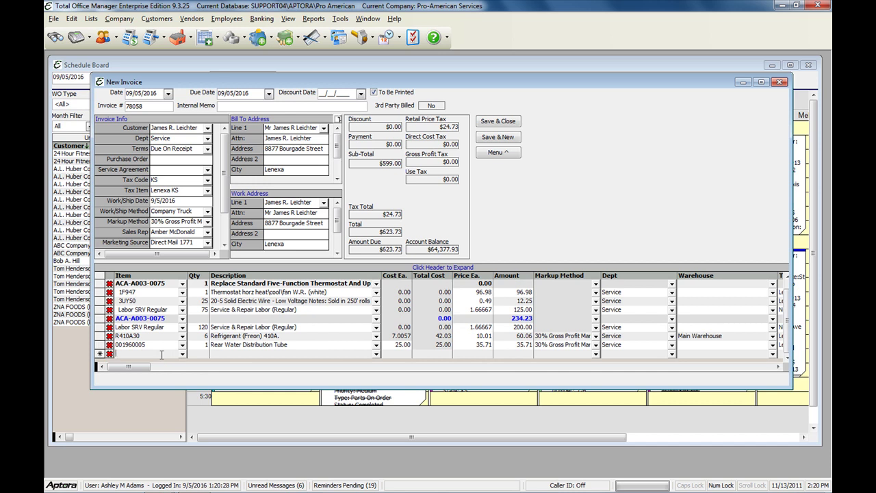
left_click(182, 353)
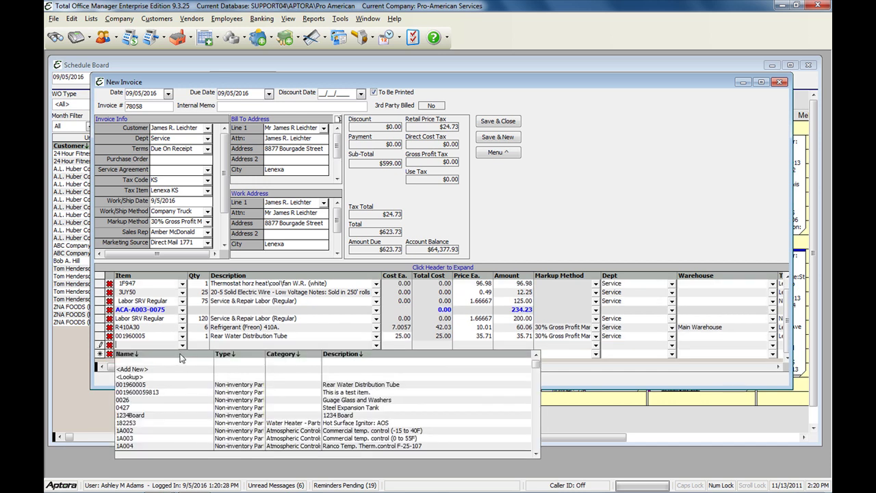
left_click(140, 378)
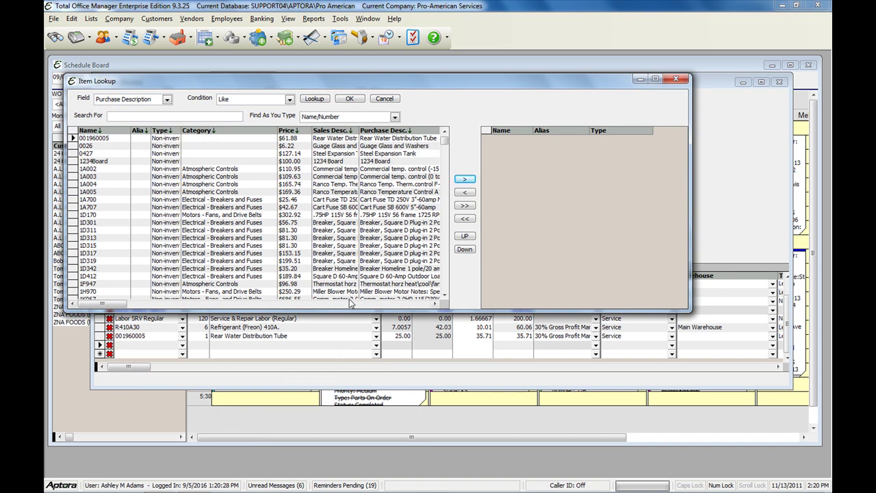
left_click_drag(351, 311, 360, 419)
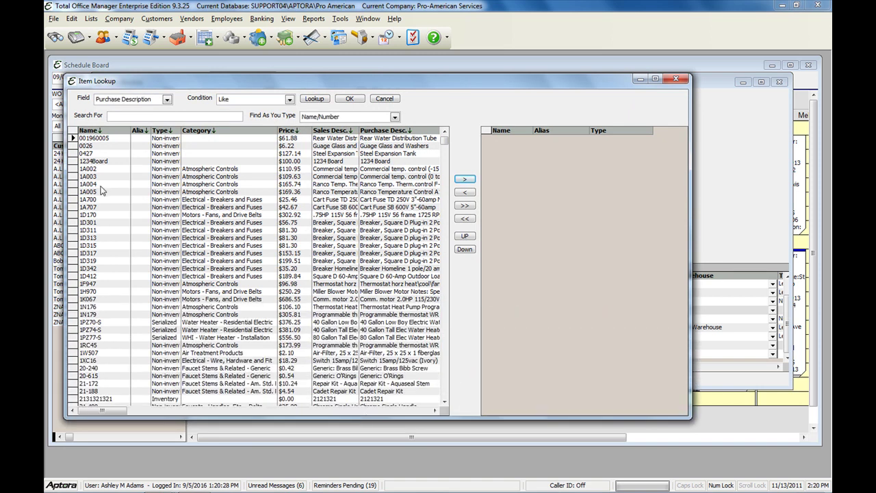
left_click_drag(74, 165, 74, 170)
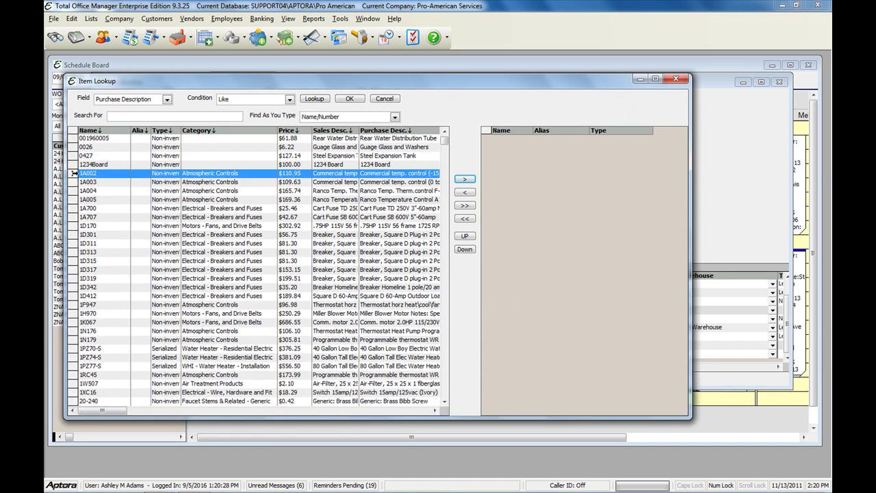
left_click(74, 173)
left_click(72, 244, "ctrl")
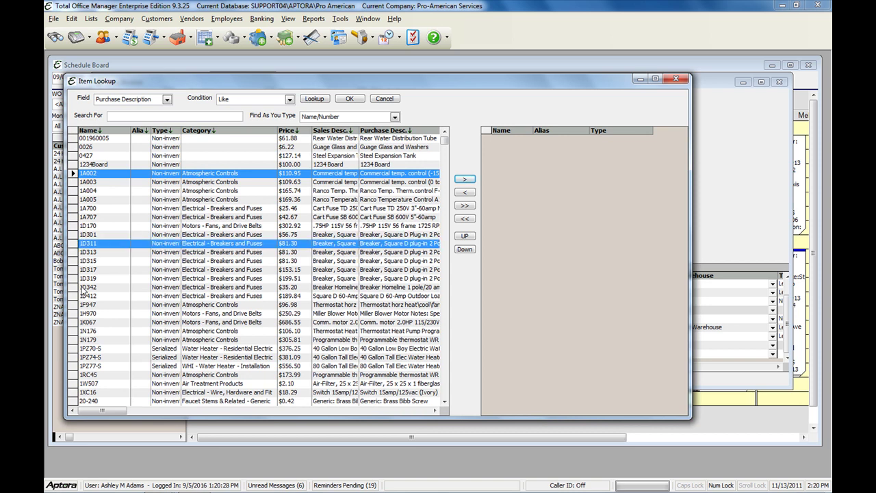
left_click(74, 383, "ctrl")
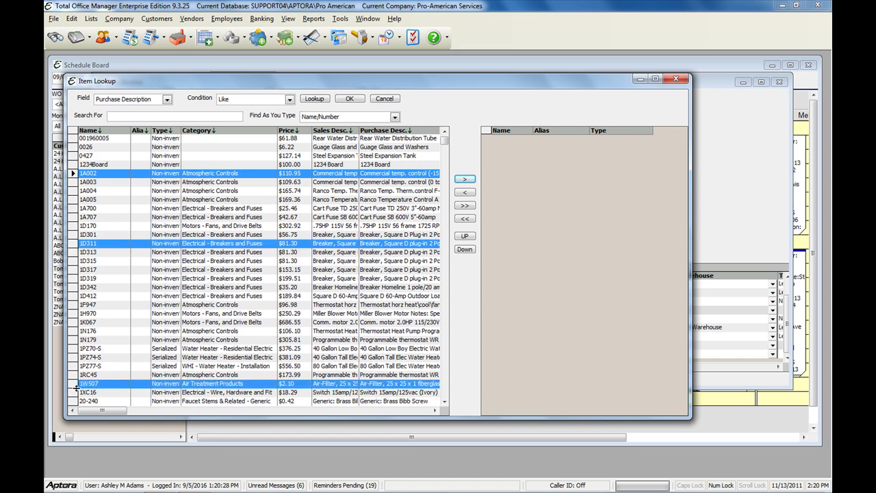
left_click(465, 179)
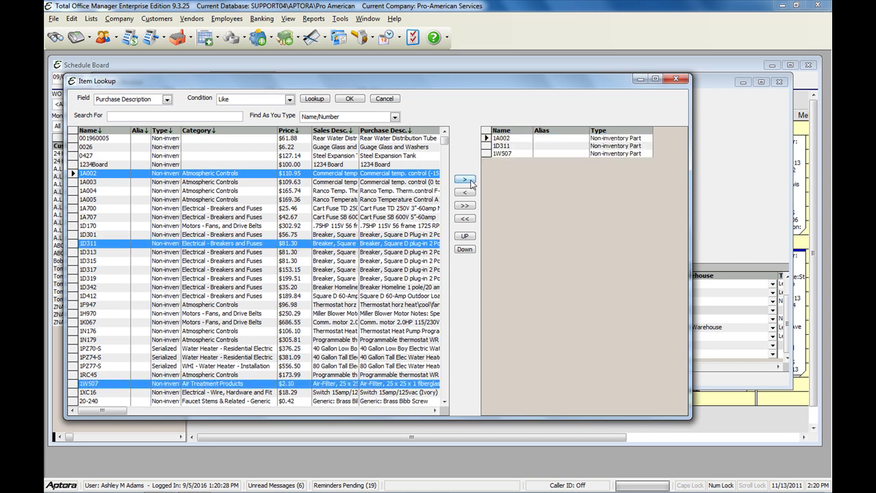
- Add the whole range of items from 1A005 through 1PZ70-S to the selected items in the lookup
left_click(72, 199)
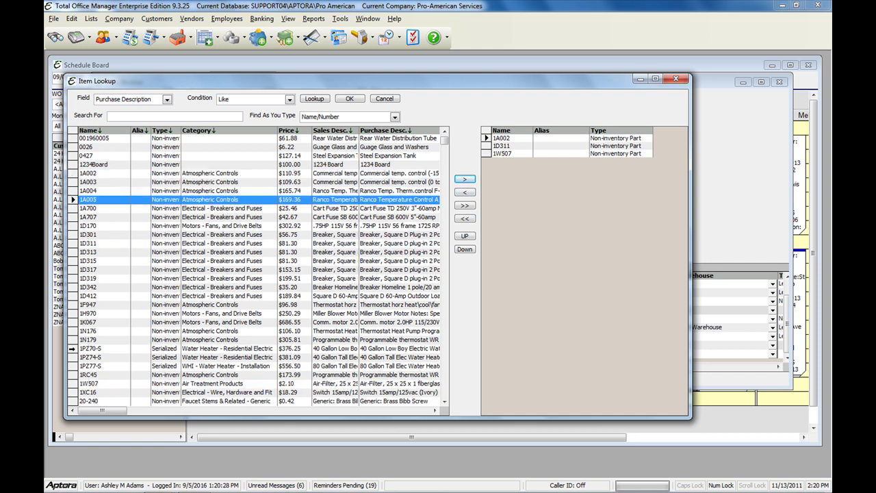
left_click(73, 348, "shift")
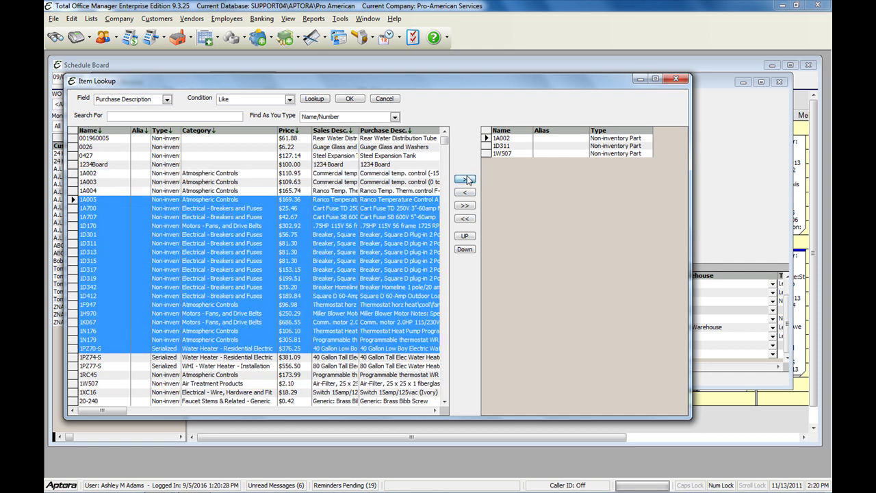
left_click(465, 179)
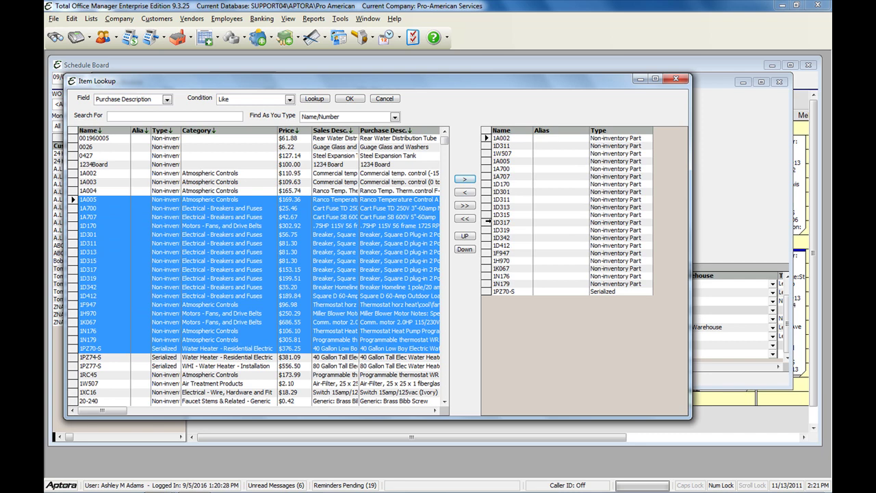
- Add the range of items from 28-218R through 2E704 to the selection and insert all selected items into the invoice
left_click(444, 402)
left_click(444, 401)
left_click(444, 401)
left_click(445, 402)
left_click(444, 402)
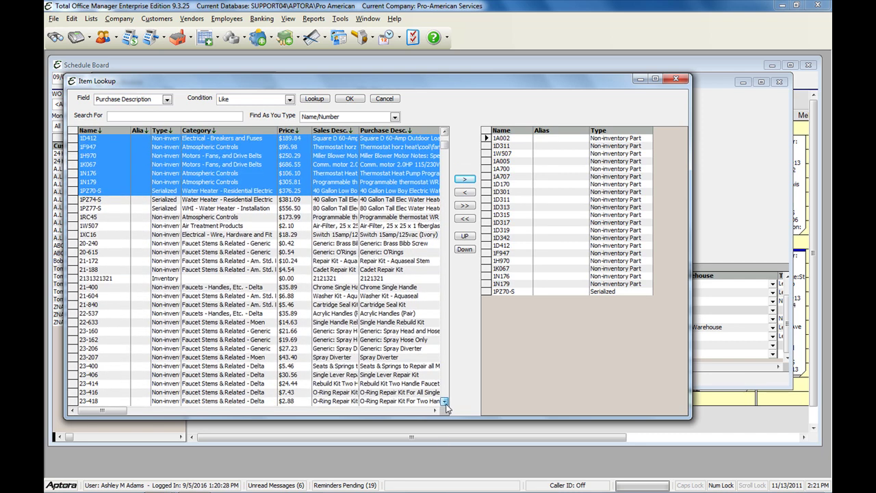
left_click(444, 402)
left_click(444, 402)
left_click(445, 402)
left_click(444, 402)
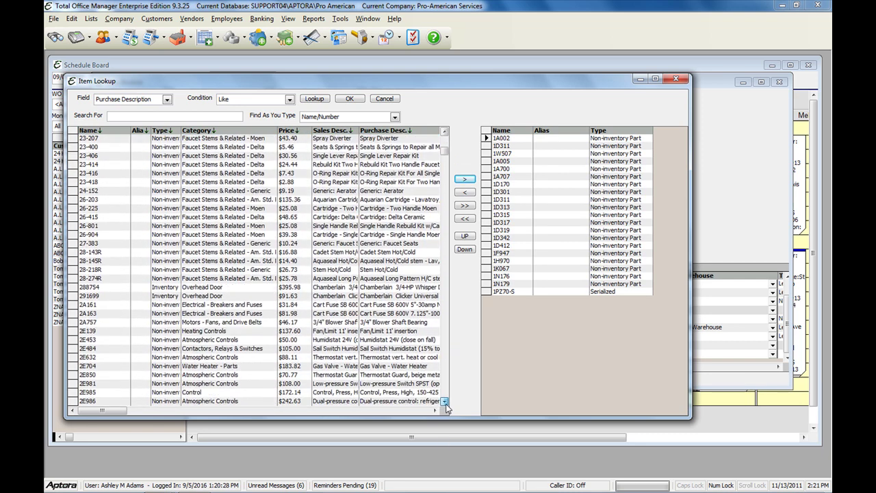
left_click(444, 402)
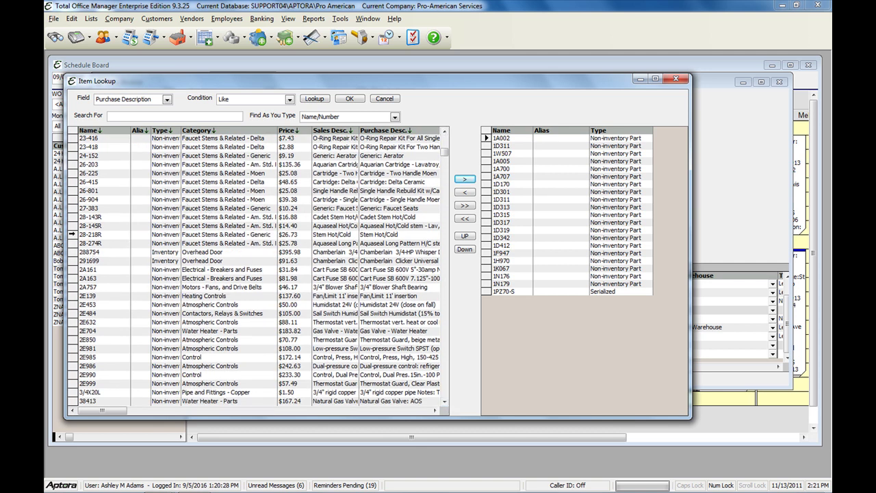
left_click(72, 234)
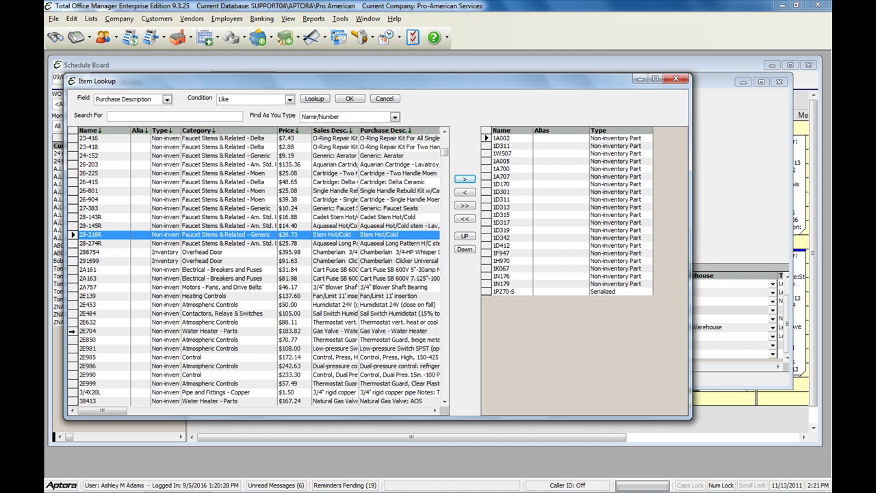
left_click(72, 330, "shift")
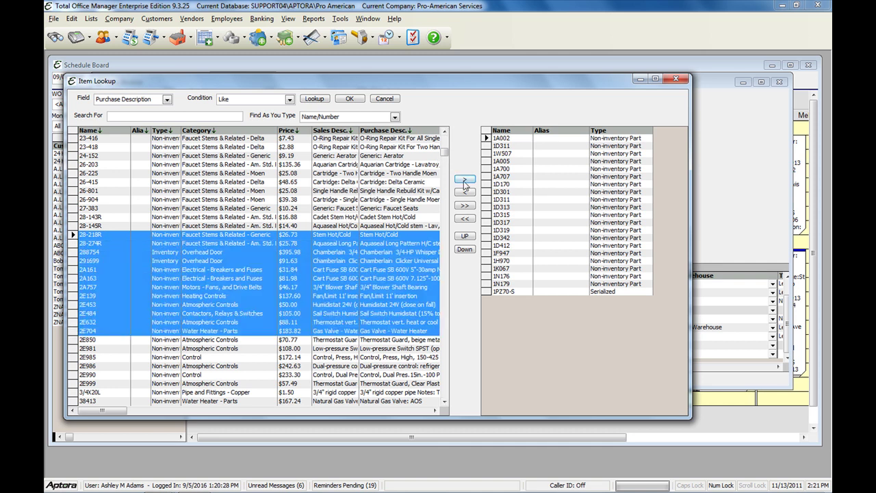
left_click(464, 179)
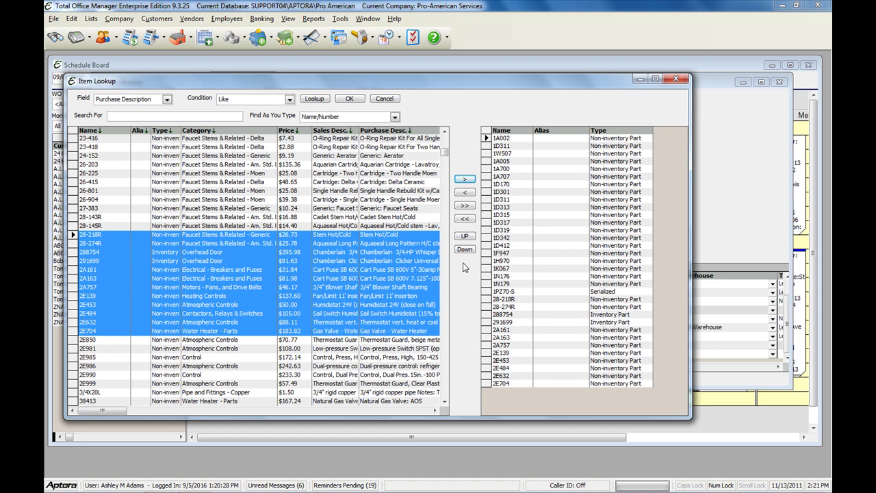
left_click(350, 99)
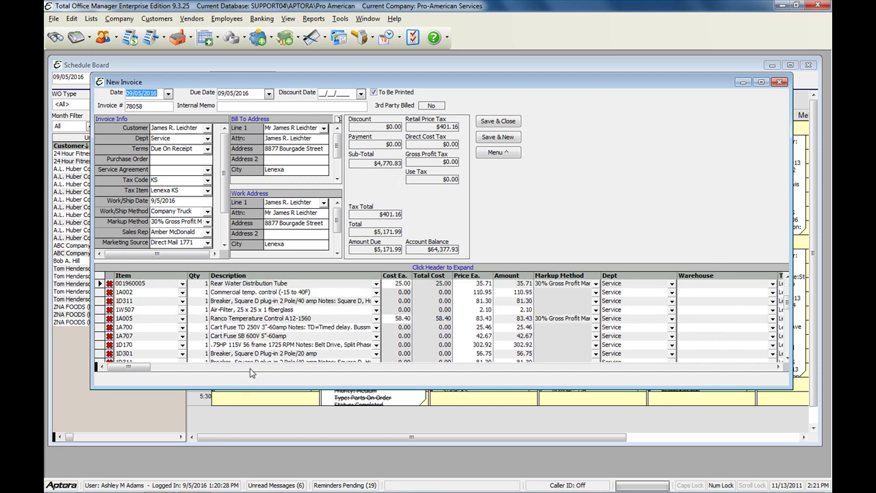
- Make the invoice window taller and expand the line item grid over the header area
left_click_drag(242, 386, 244, 448)
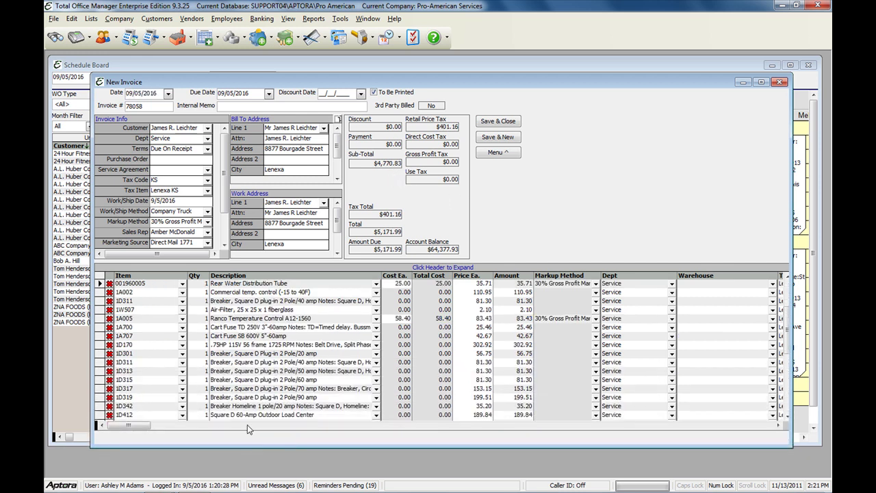
left_click(786, 416)
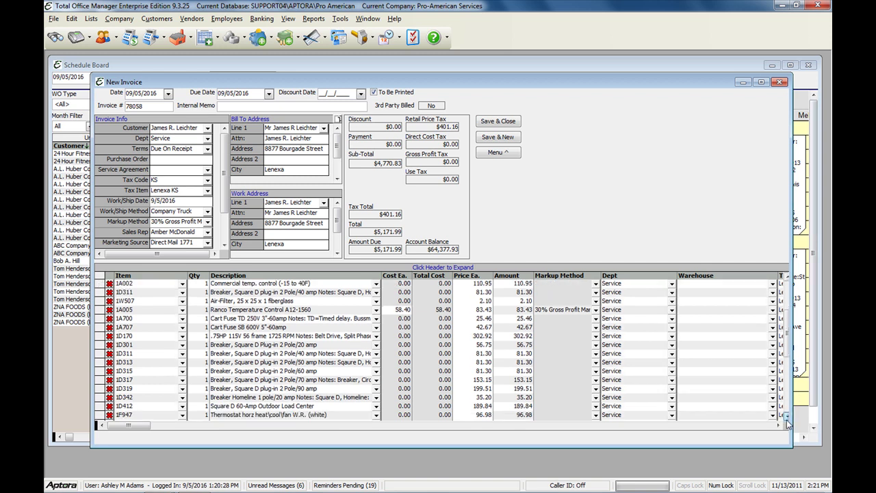
left_click(787, 416)
left_click(787, 417)
scroll(479, 342, "down", 3)
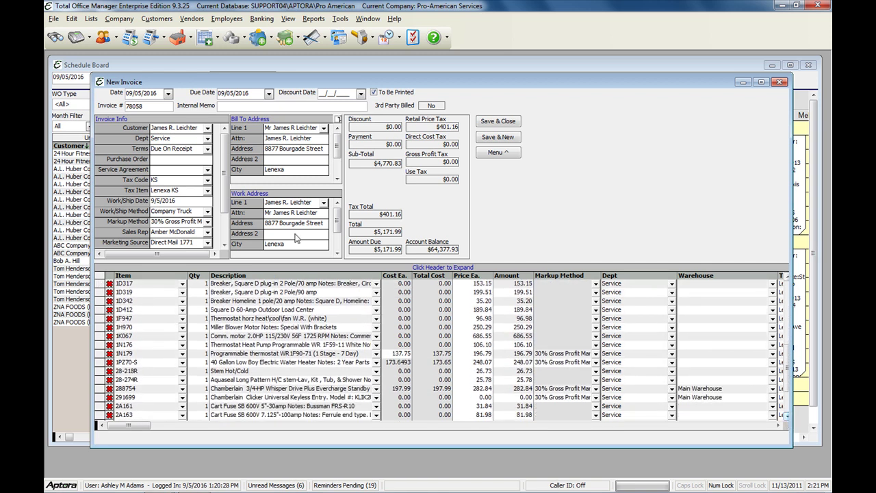
left_click(272, 268)
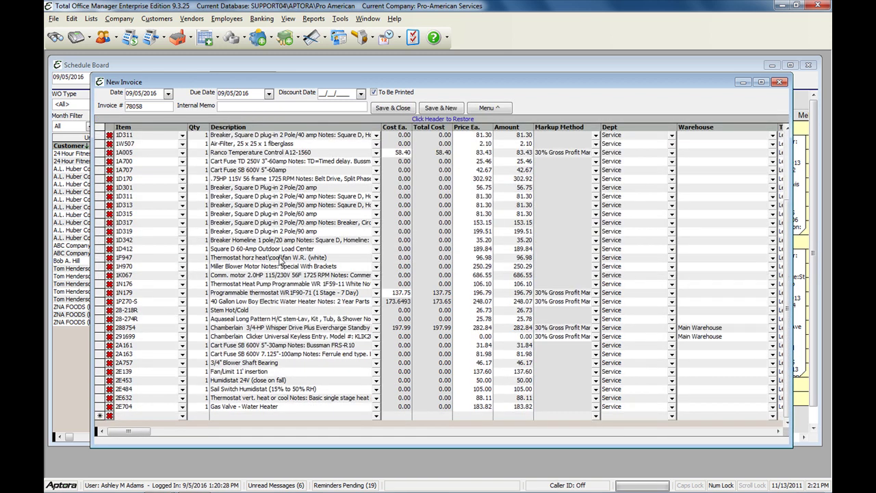
- Widen the Description column, narrow the Item column, and restore the invoice header area
left_click_drag(377, 127, 396, 127)
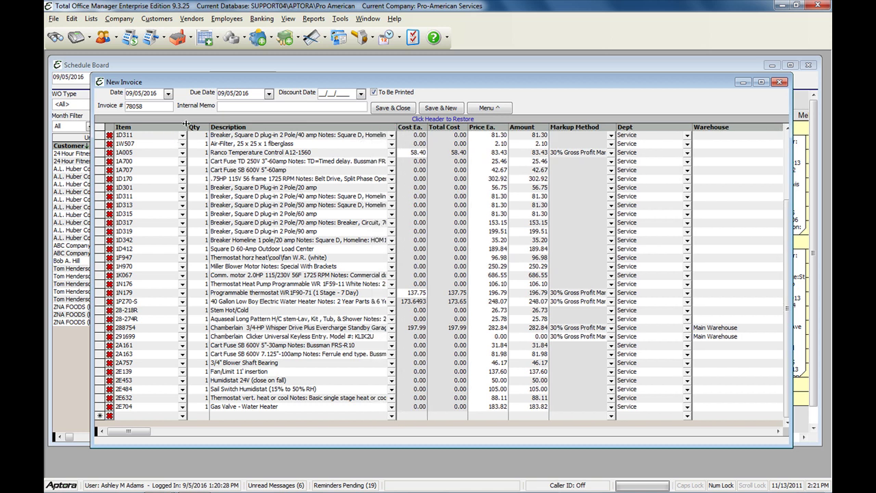
left_click_drag(188, 128, 160, 127)
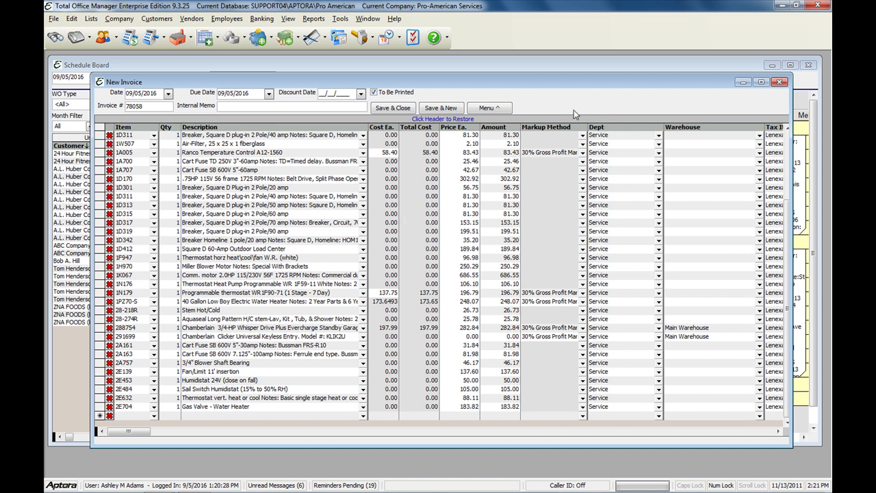
left_click(335, 125)
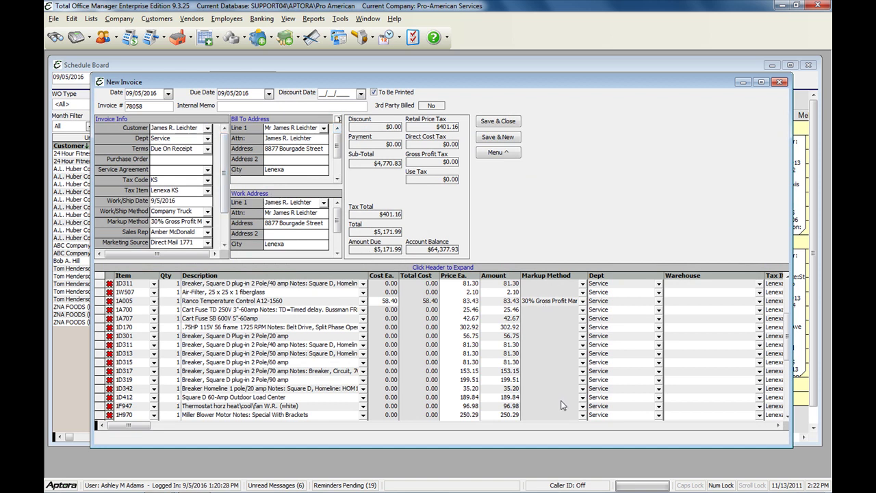
- Review the markup methods offered for the 1A005 line and close the list without changing it
left_click(778, 425)
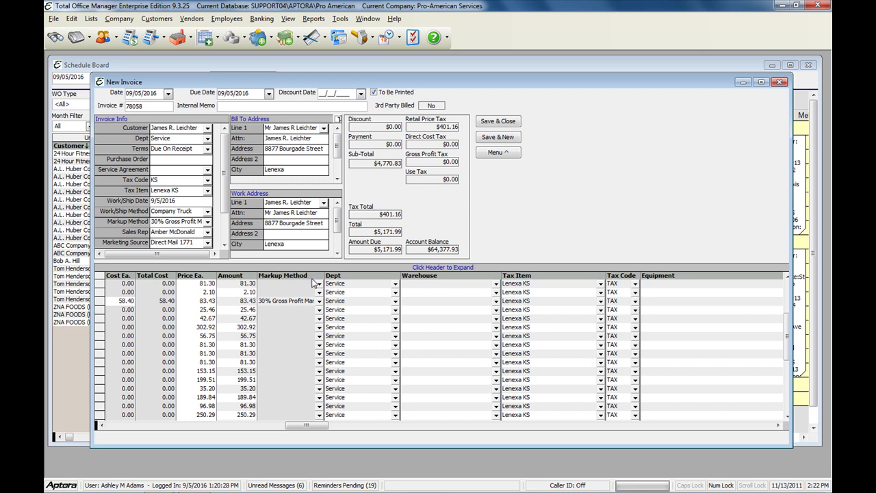
left_click(319, 303)
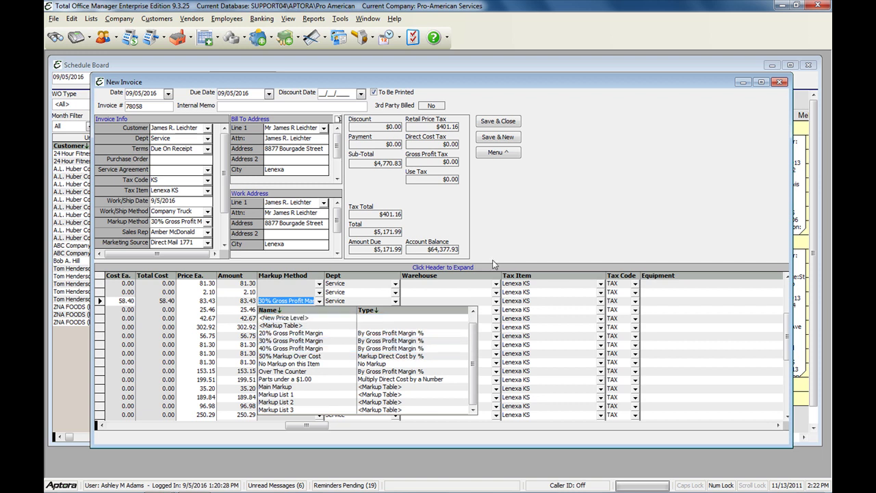
left_click(525, 201)
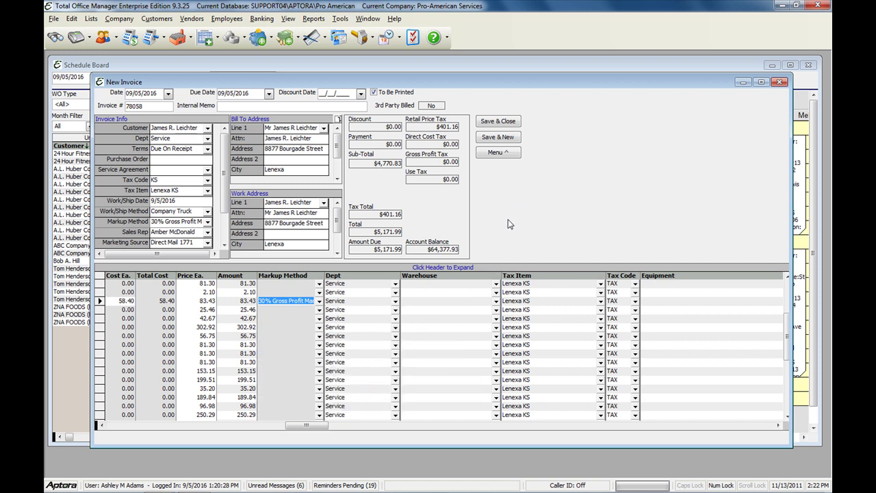
- Review the department choices on the 1W507 line and the warehouse choices on the 1D311 line
left_click(395, 293)
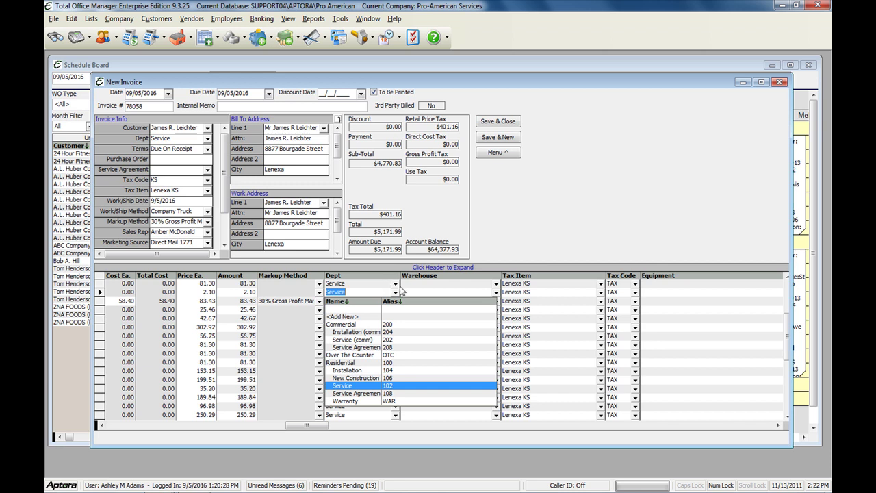
left_click(175, 139)
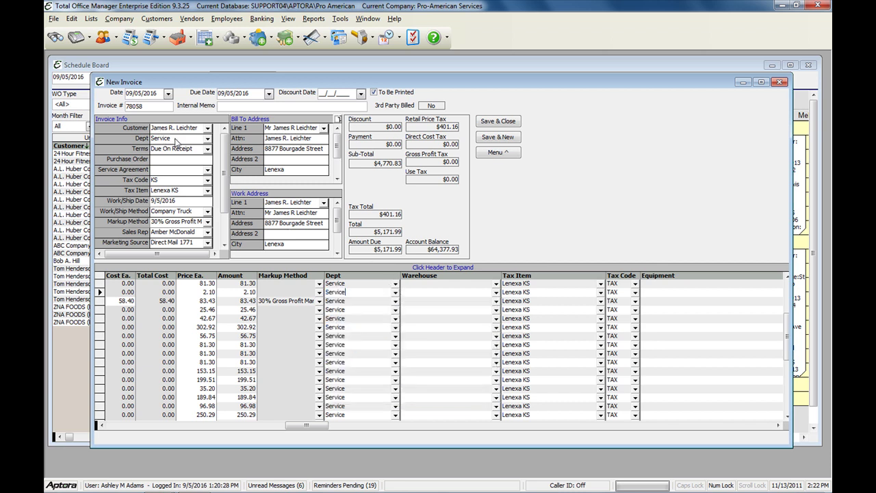
left_click(496, 286)
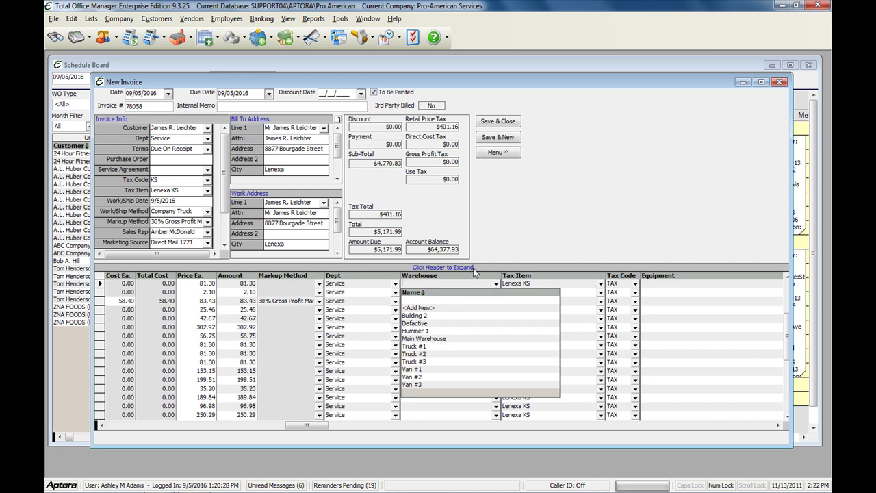
left_click(428, 339)
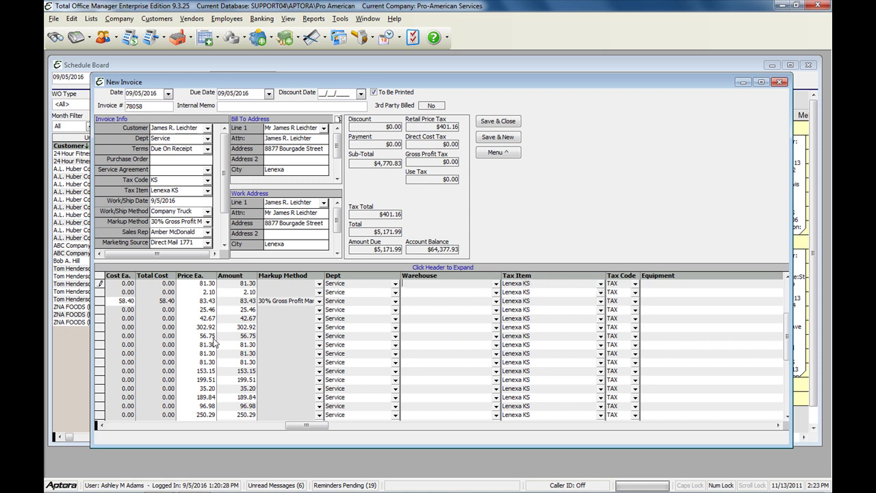
- Assign the XV80 variable-speed equipment record to the 1W507 line through its Equipment column
left_click(778, 425)
left_click(778, 425)
left_click(778, 425)
left_click(778, 425)
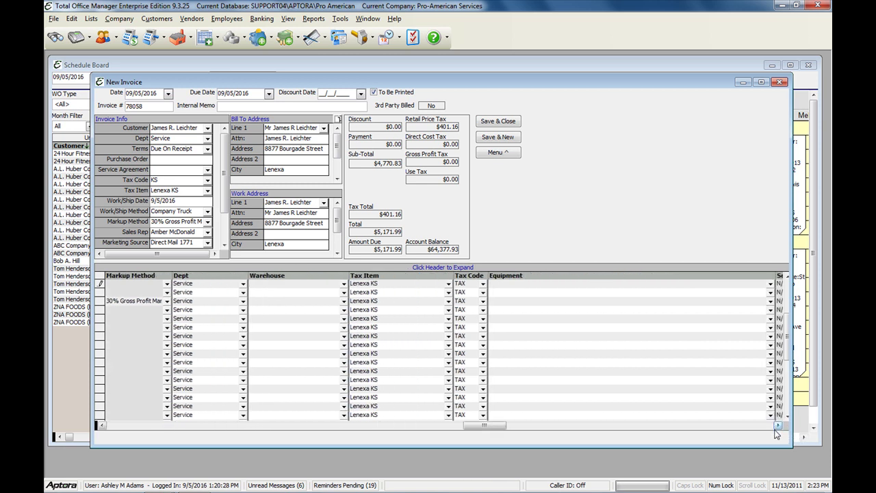
left_click(778, 425)
left_click(777, 425)
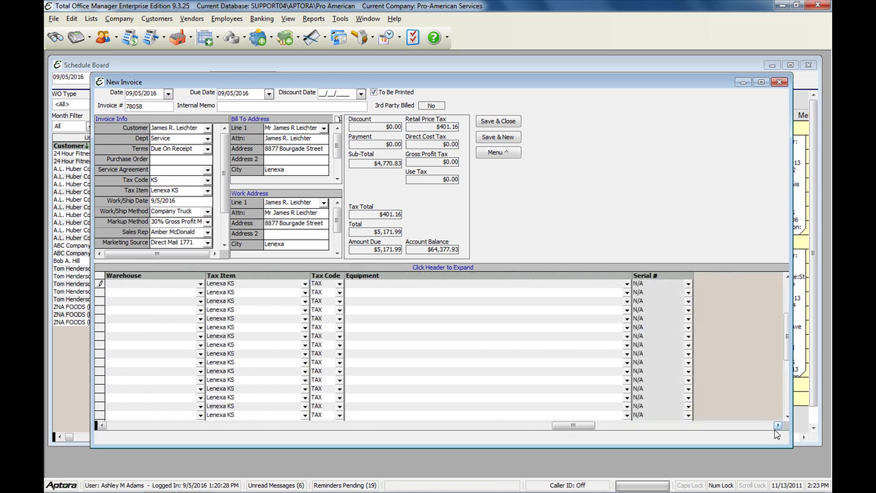
left_click(627, 293)
left_click(627, 294)
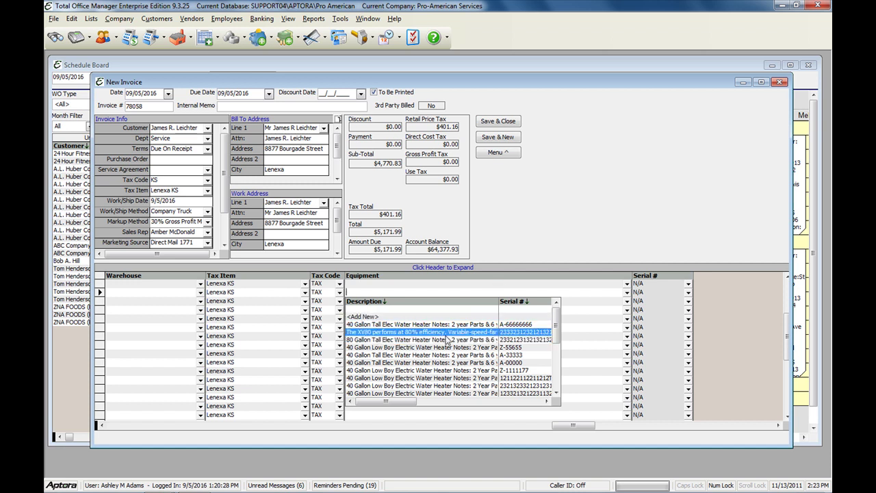
left_click(442, 338)
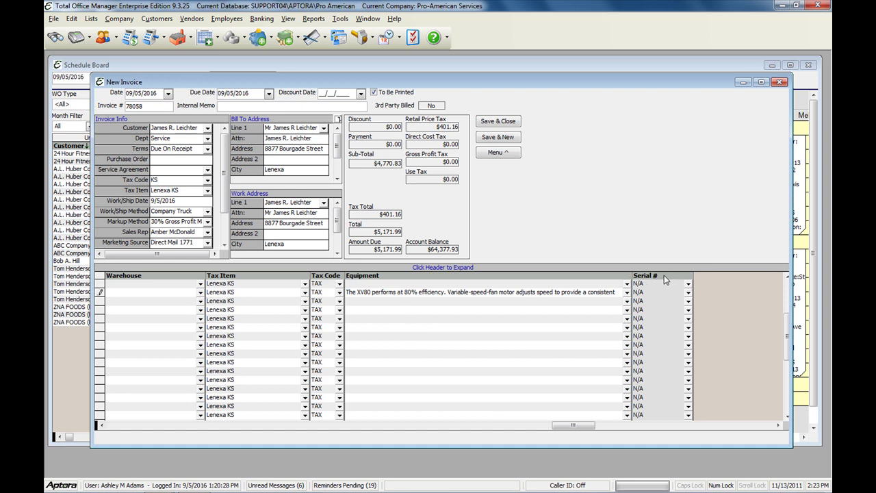
- Review which fields the invoice form preferences can show or hide, and return to the first line item columns
left_click(497, 152)
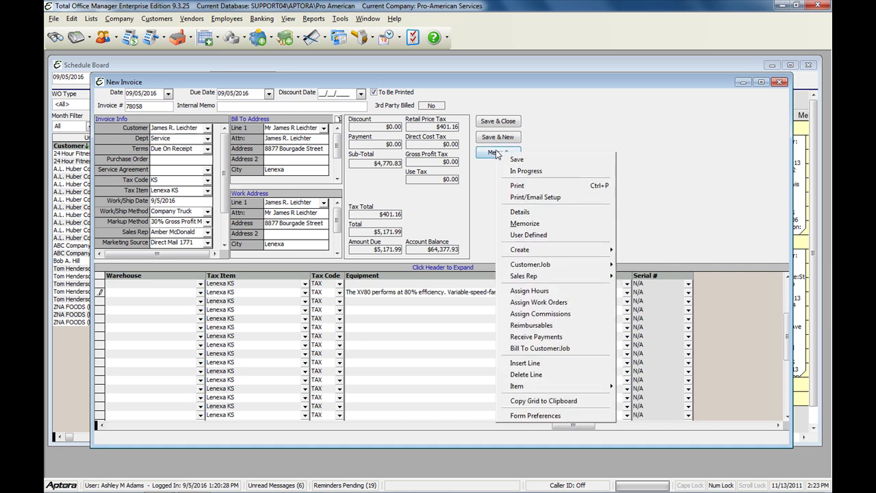
left_click(544, 415)
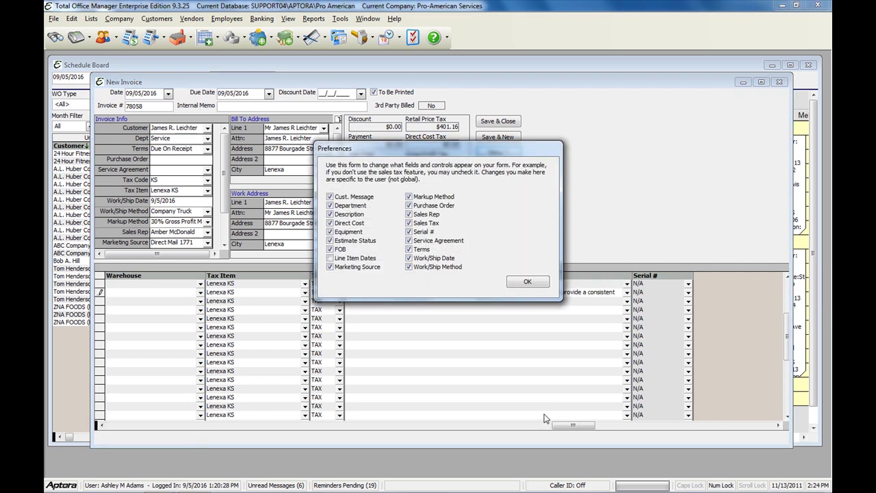
left_click(527, 282)
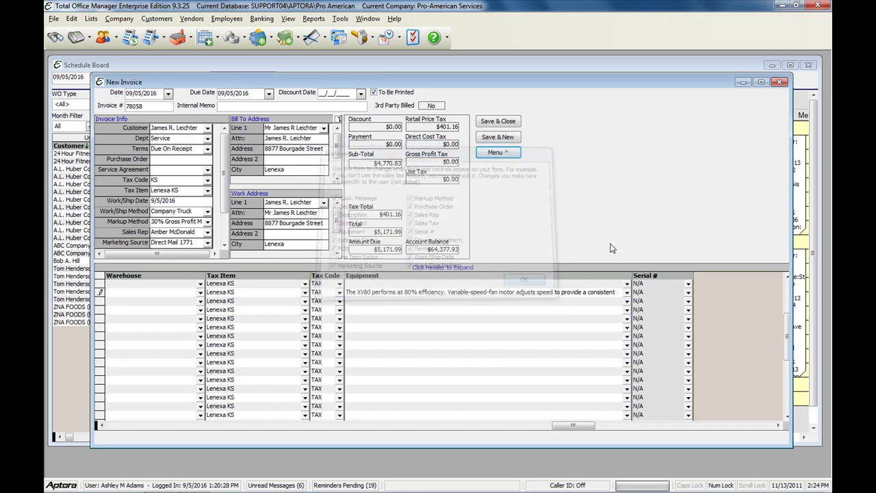
left_click(781, 423)
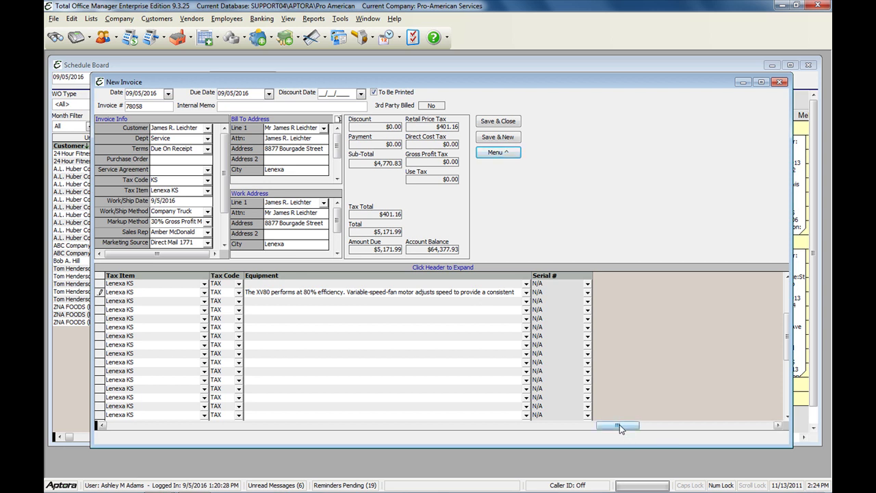
left_click_drag(619, 424, 127, 425)
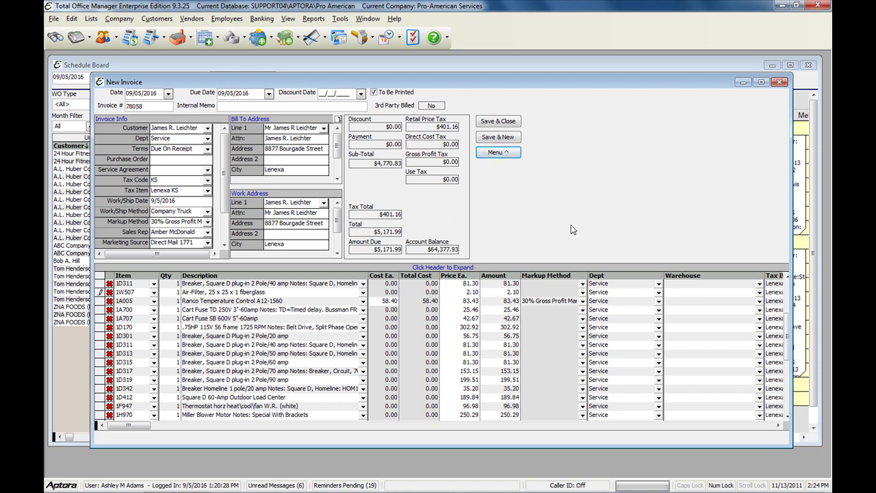
- Review the additional invoice commands, including Bill To Customer:Job
left_click(496, 151)
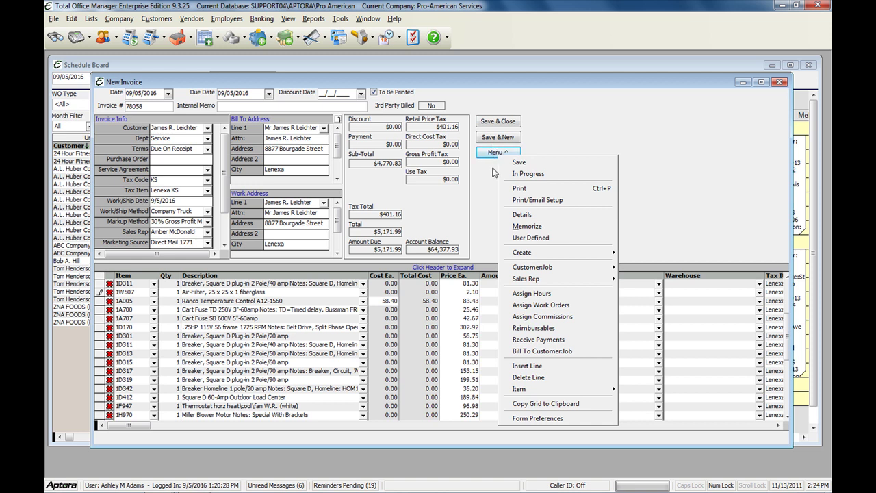
left_click(487, 193)
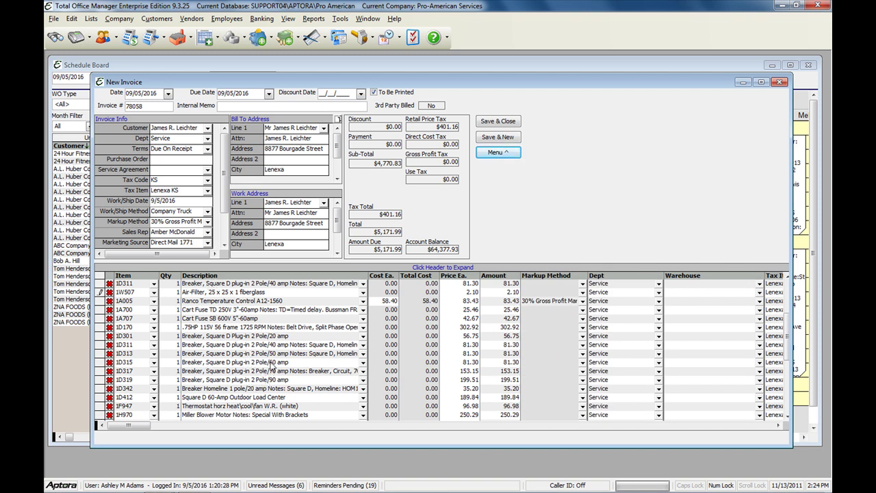
left_click(506, 158)
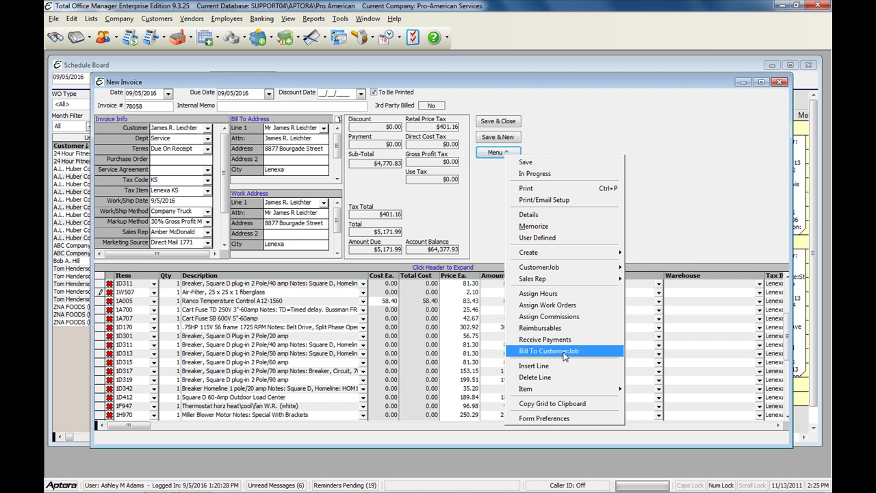
left_click(564, 353)
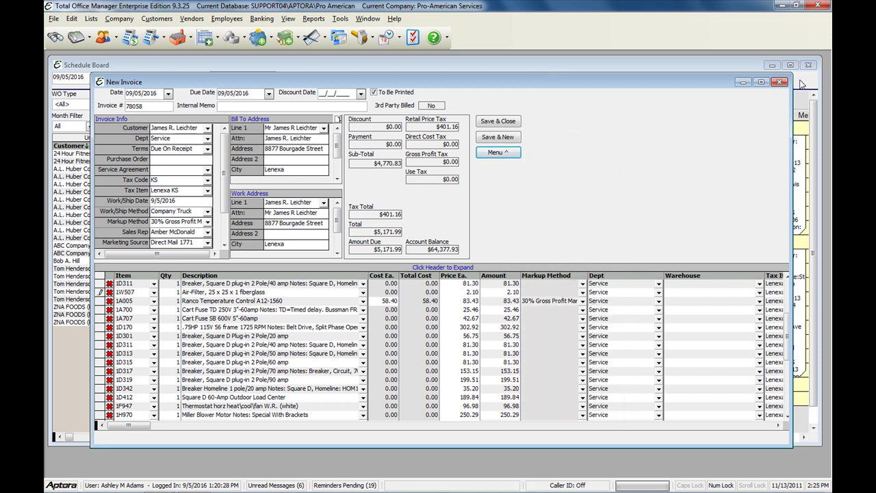
- Close the new invoice without recording it and close the Schedule Board
left_click_drag(696, 85, 671, 87)
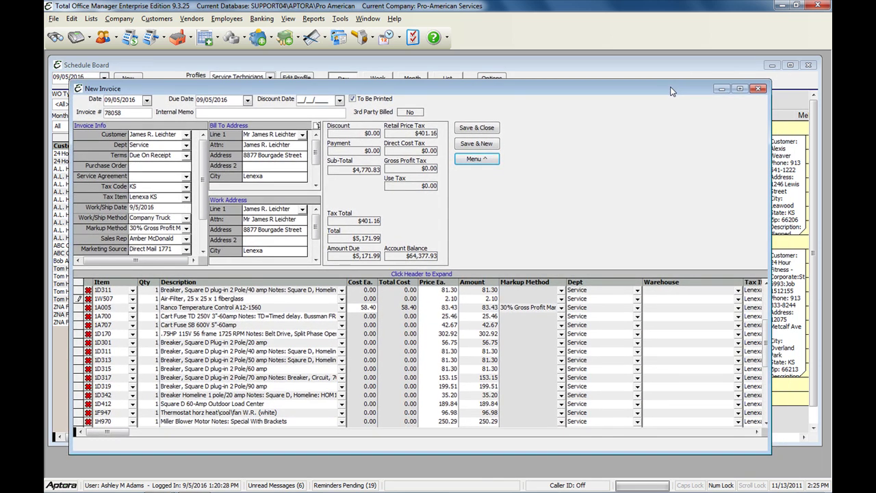
left_click(759, 90)
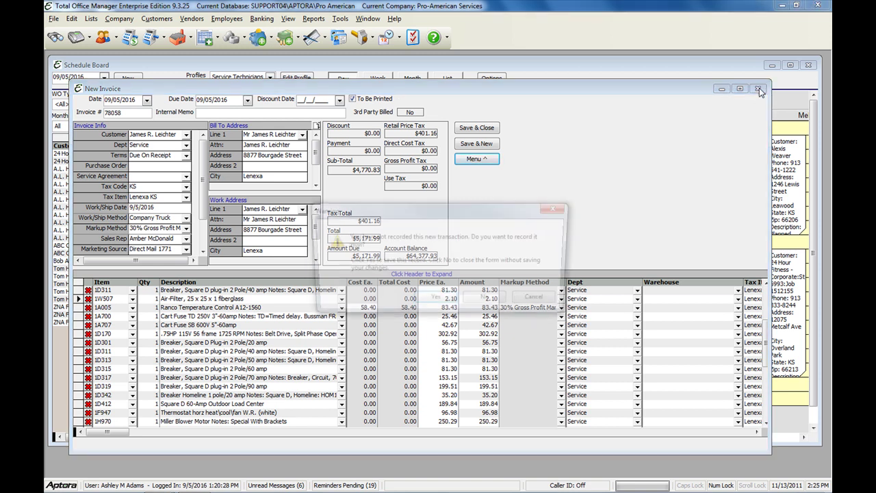
left_click(484, 308)
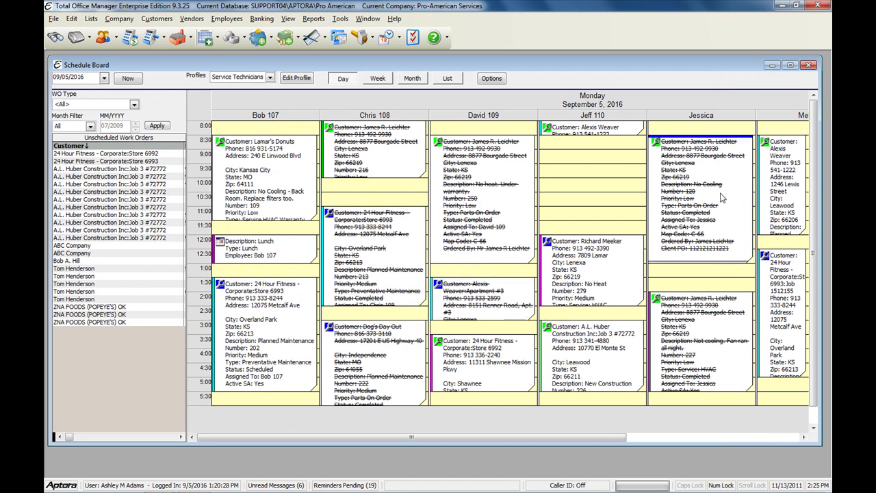
left_click(807, 65)
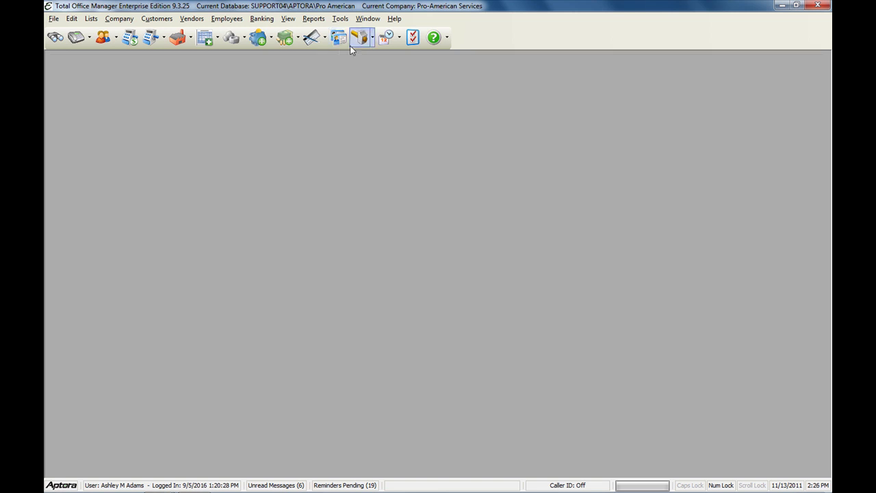
- Open the Income Statement report options from the financial reports
left_click(312, 20)
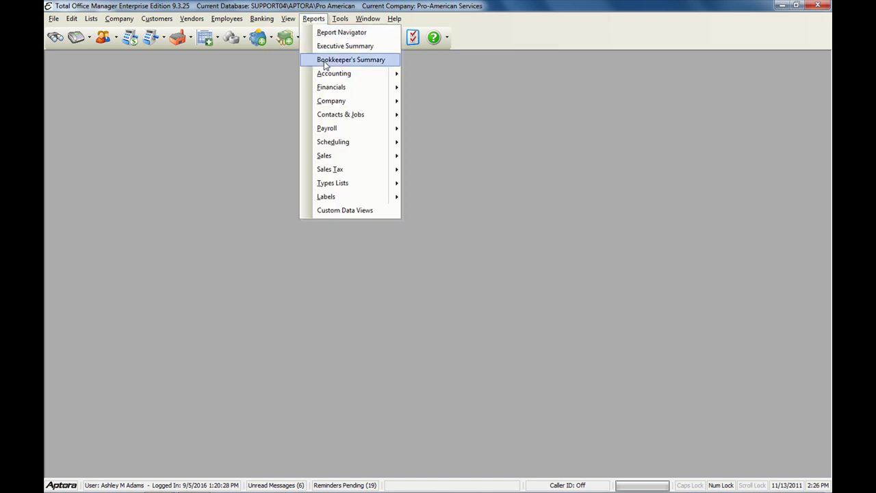
mouse_move(333, 75)
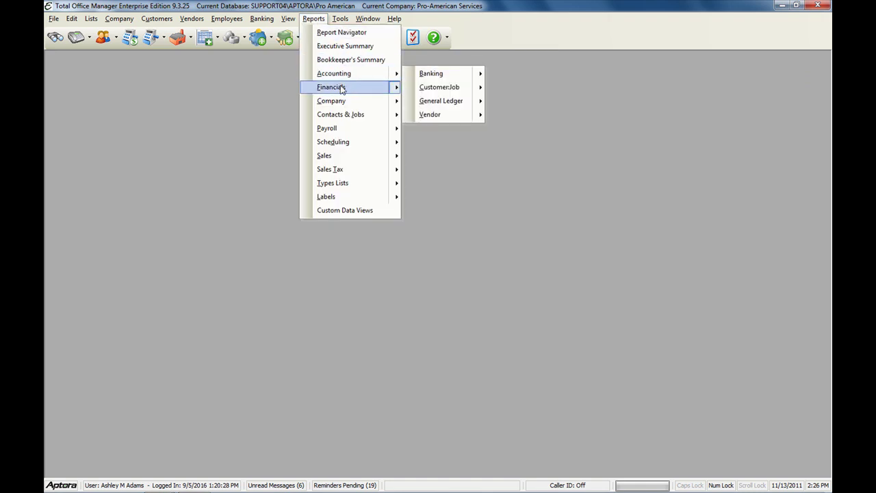
mouse_move(345, 89)
left_click(453, 87)
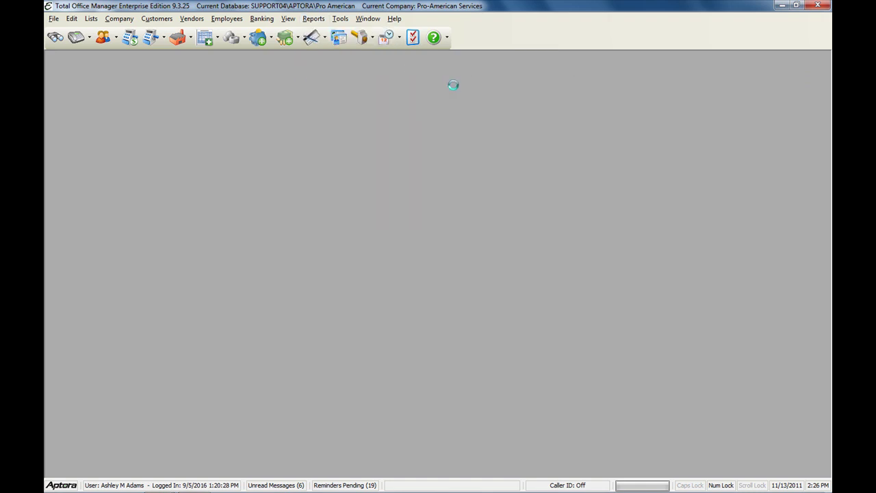
left_click_drag(461, 134, 326, 133)
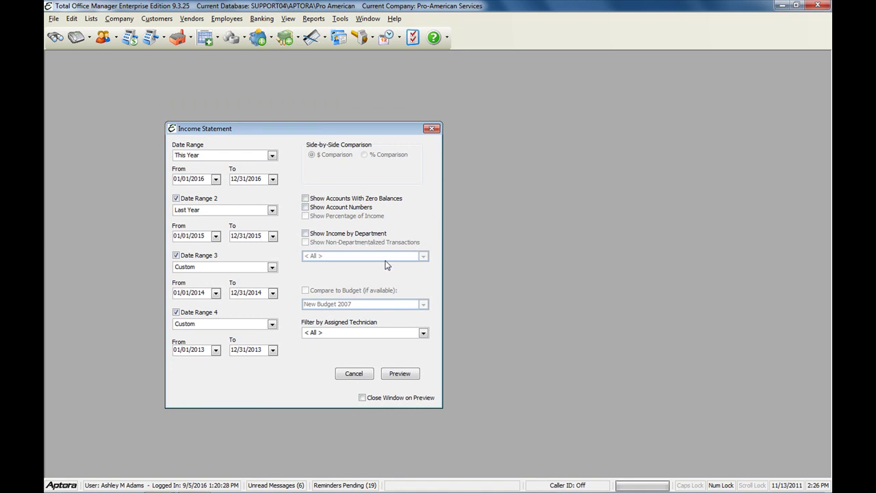
- Filter the income statement by one assigned technician and show income by department for all departments
left_click(423, 332)
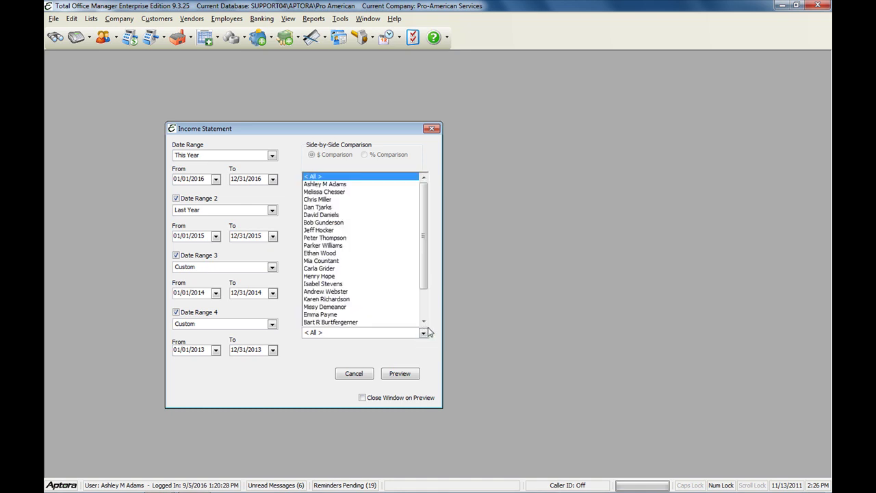
left_click(326, 223)
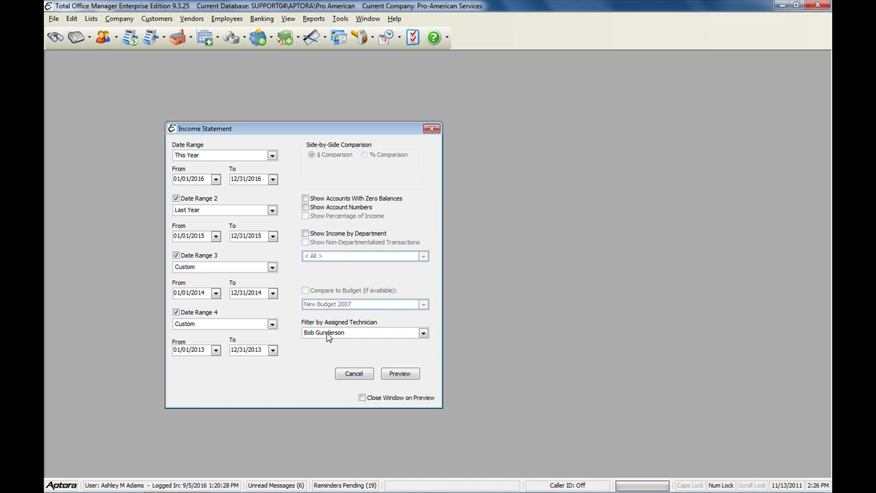
left_click(306, 234)
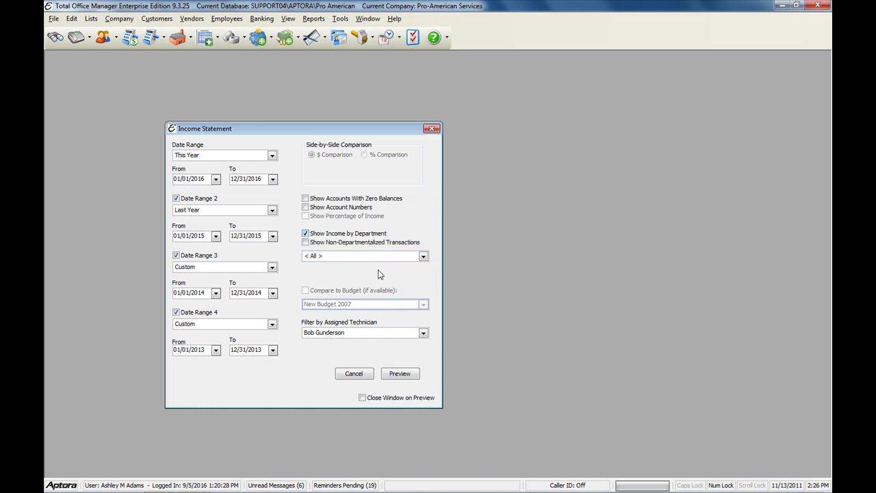
left_click(423, 256)
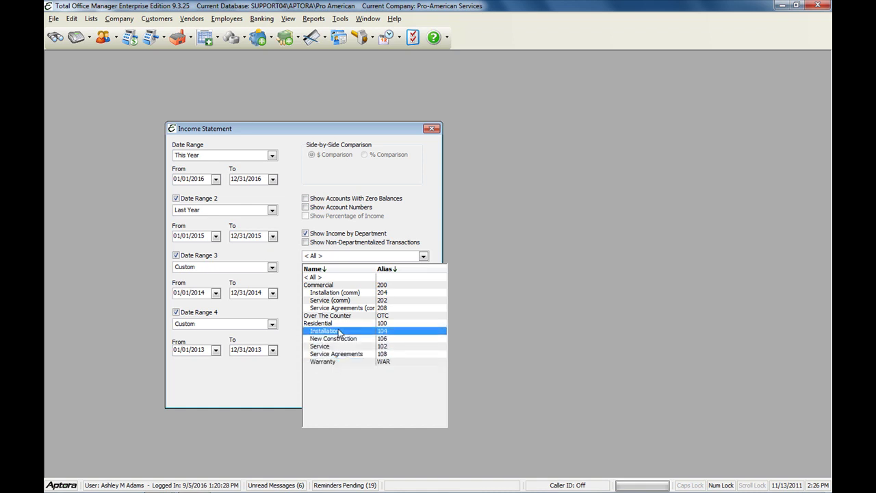
left_click(327, 278)
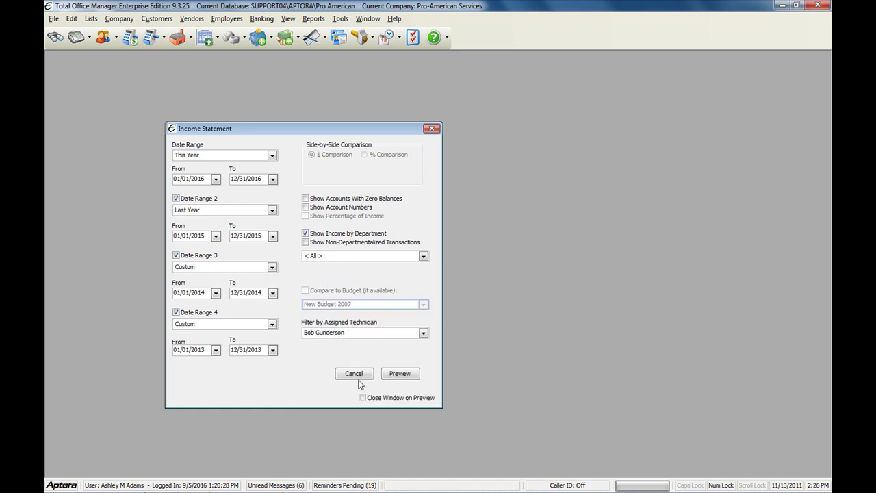
- Reset the assigned technician filter to All, preview the income statement by department, and close the preview
left_click(422, 334)
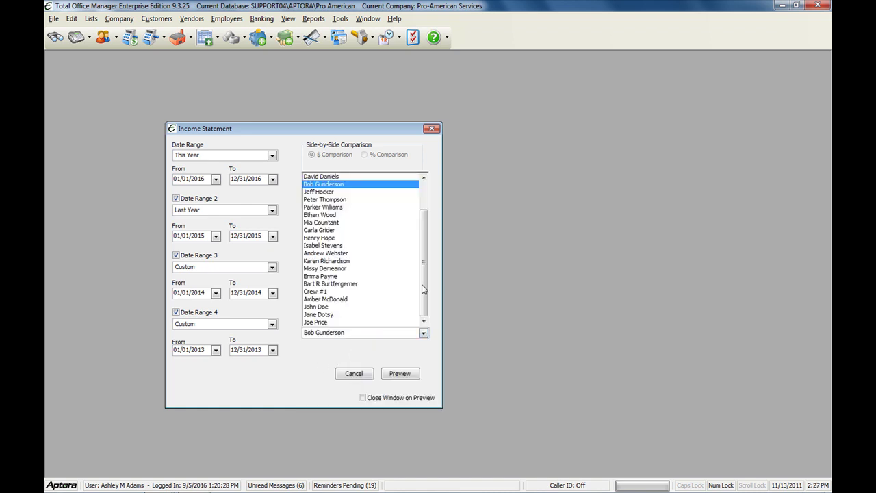
scroll(421, 284, "up", 2)
left_click(335, 179)
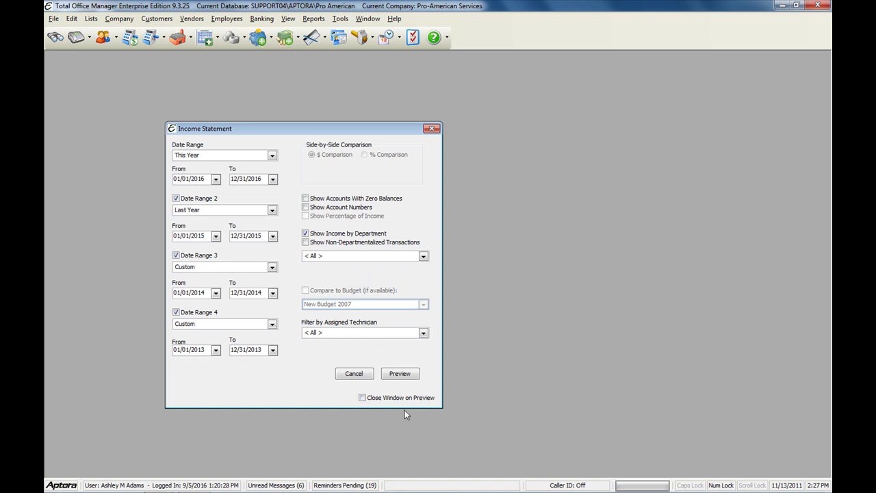
left_click(408, 373)
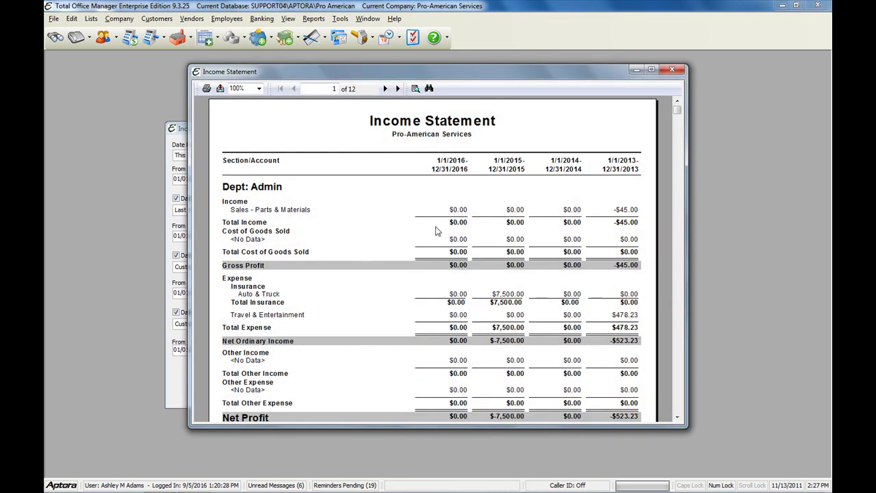
left_click(673, 70)
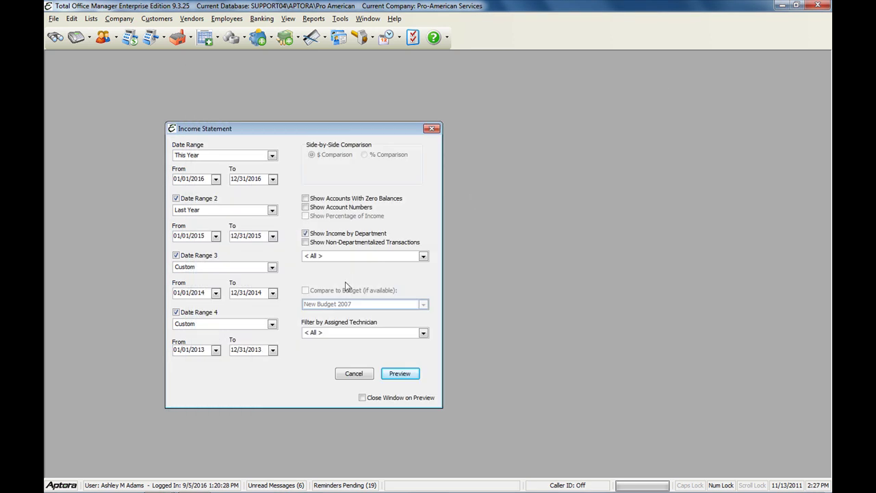
- Preview the income statement without the department breakdown and open the 2016 transaction details for Sales - Parts & Materials
left_click(378, 236)
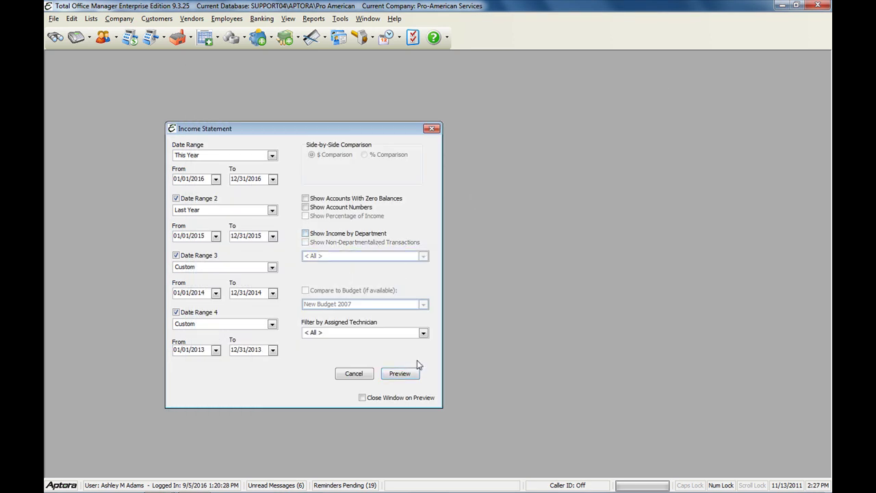
left_click(406, 378)
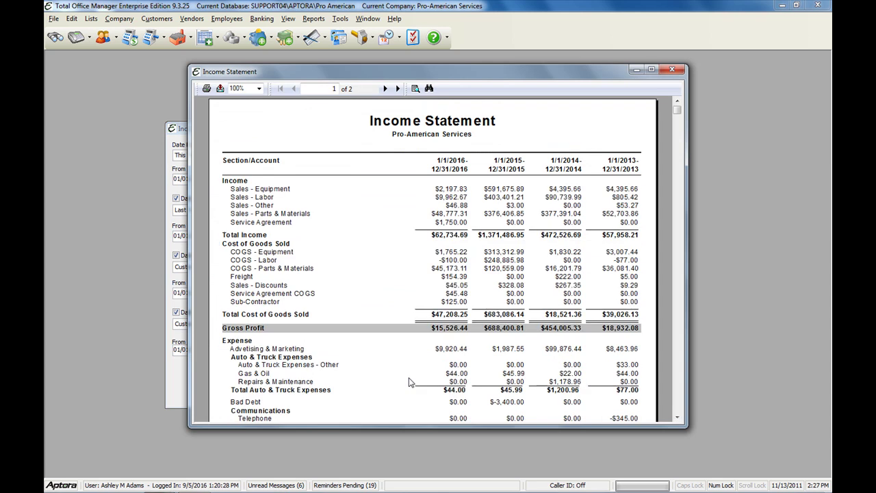
left_click_drag(483, 77, 360, 82)
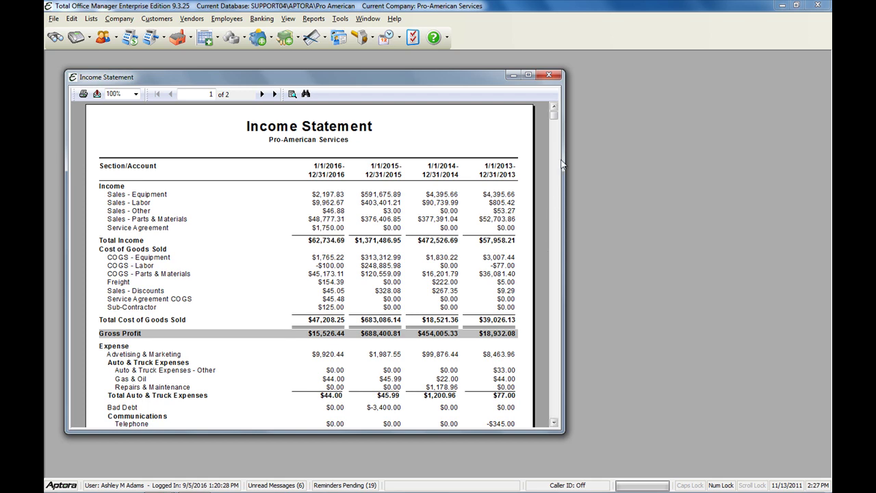
left_click_drag(567, 135, 775, 141)
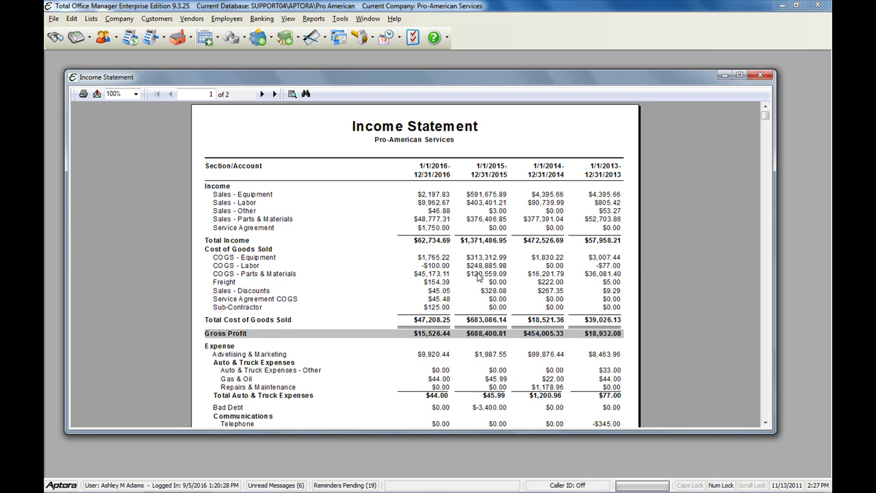
double_click(433, 226)
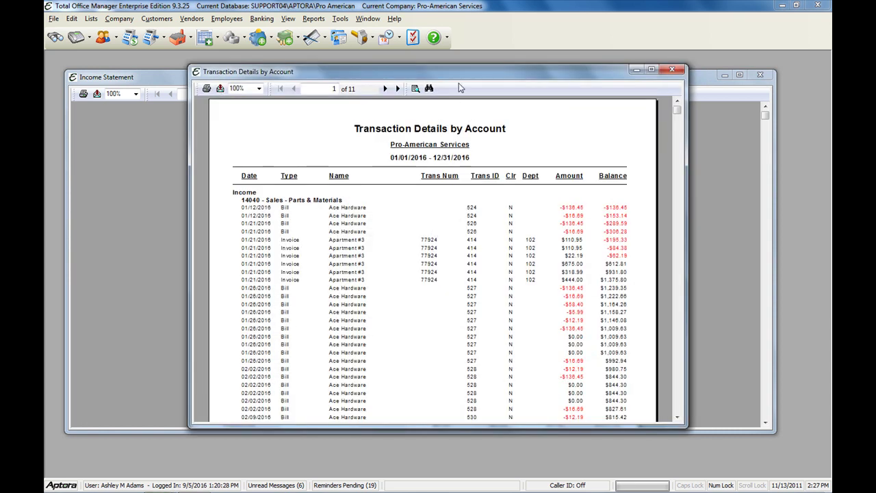
- Check the Sales - Parts & Materials total at the end of the transaction details and close that report
left_click_drag(462, 83, 398, 62)
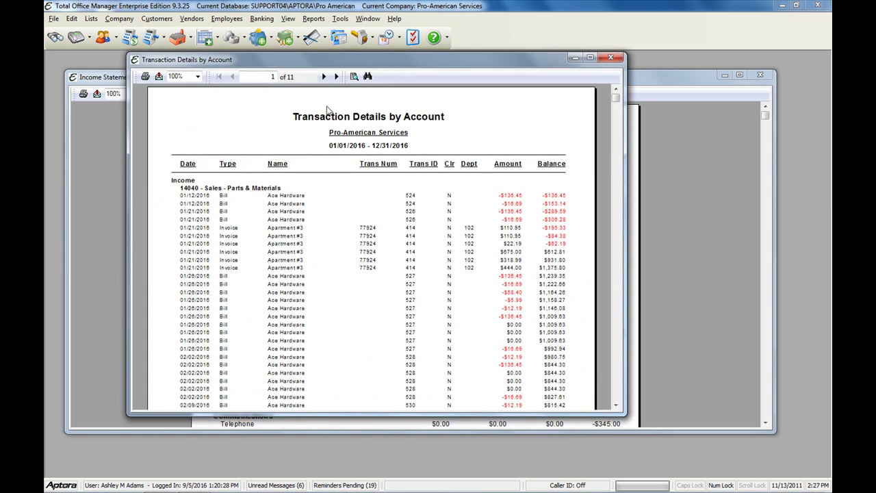
left_click(336, 76)
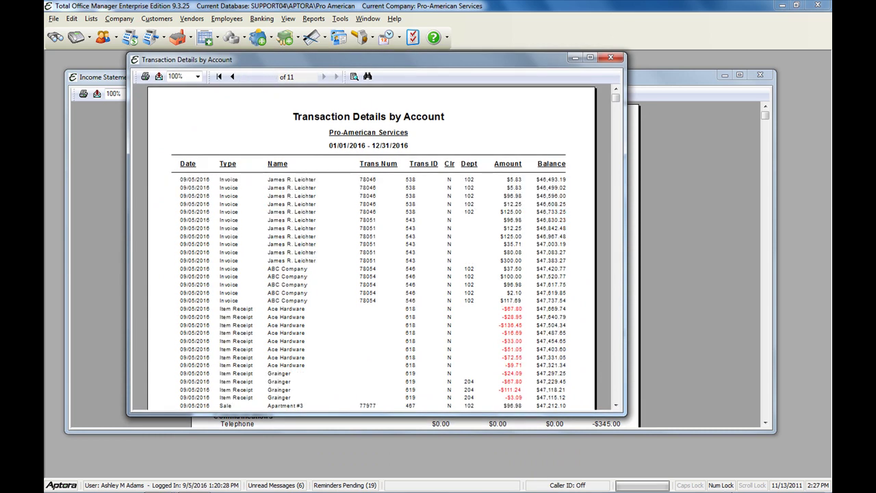
left_click(620, 385)
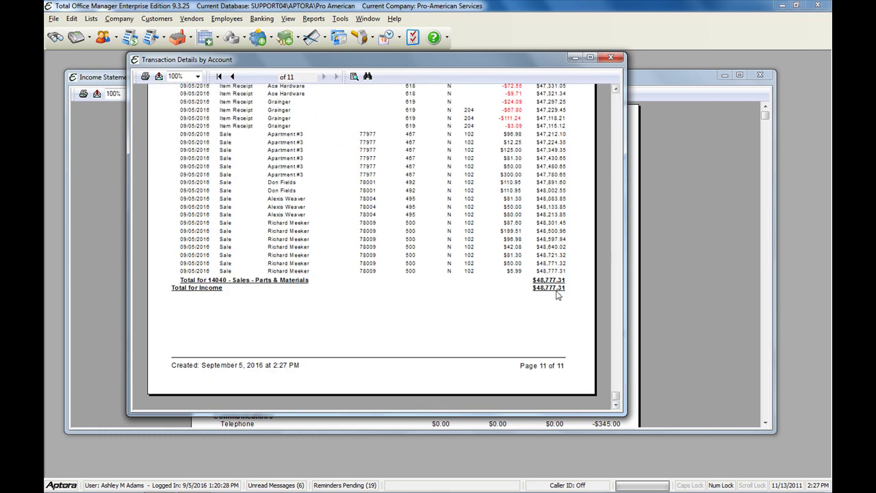
left_click(610, 58)
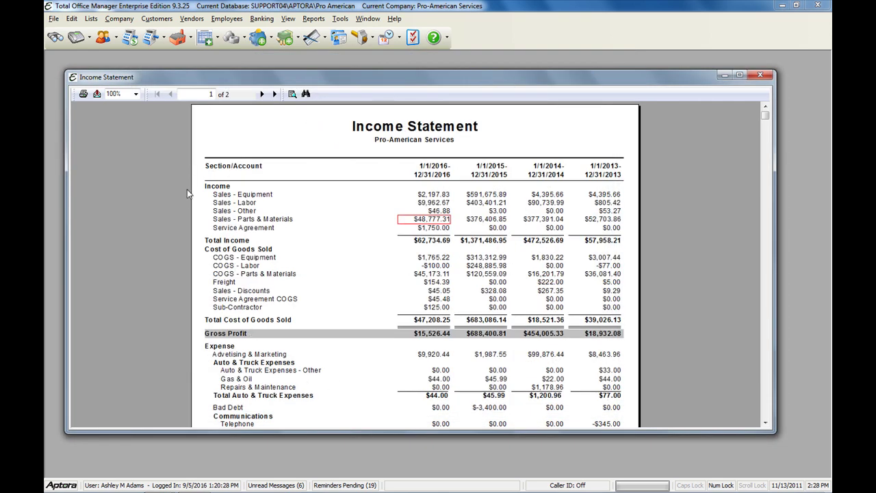
- Enlarge the income statement to 150% and review the available export formats without exporting the report
left_click(136, 94)
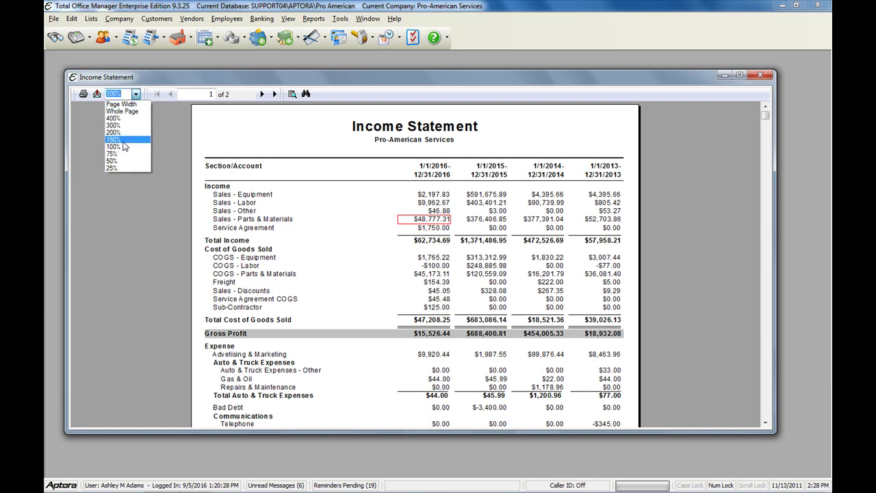
left_click(118, 134)
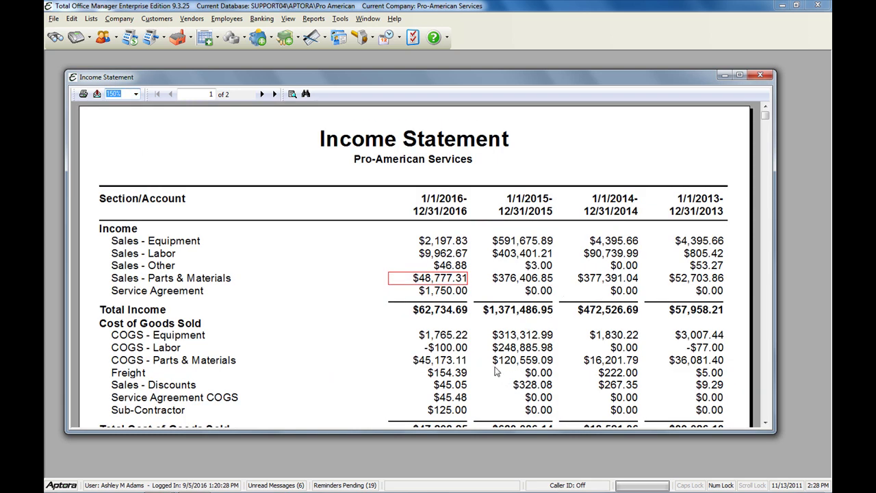
left_click(97, 94)
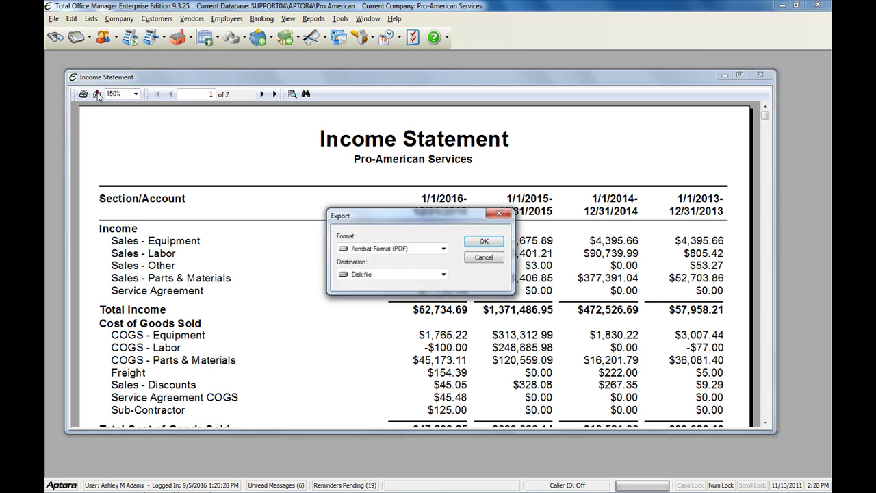
left_click(444, 249)
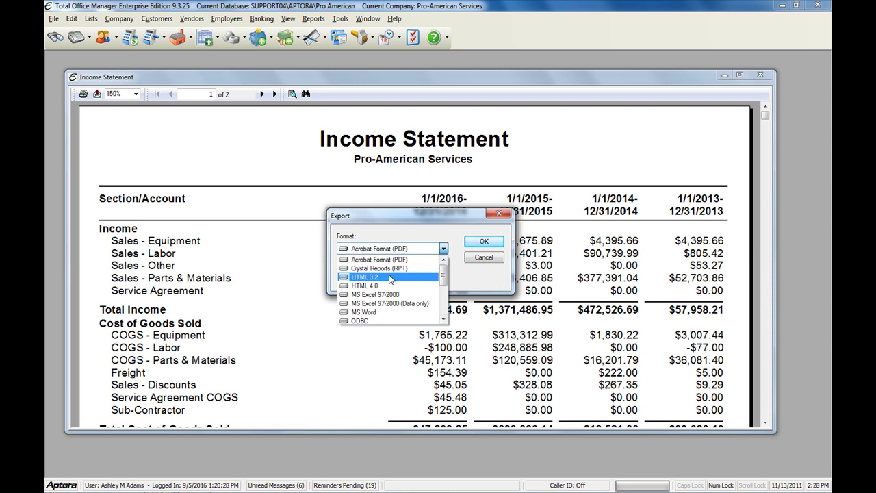
scroll(395, 304, "down", 2)
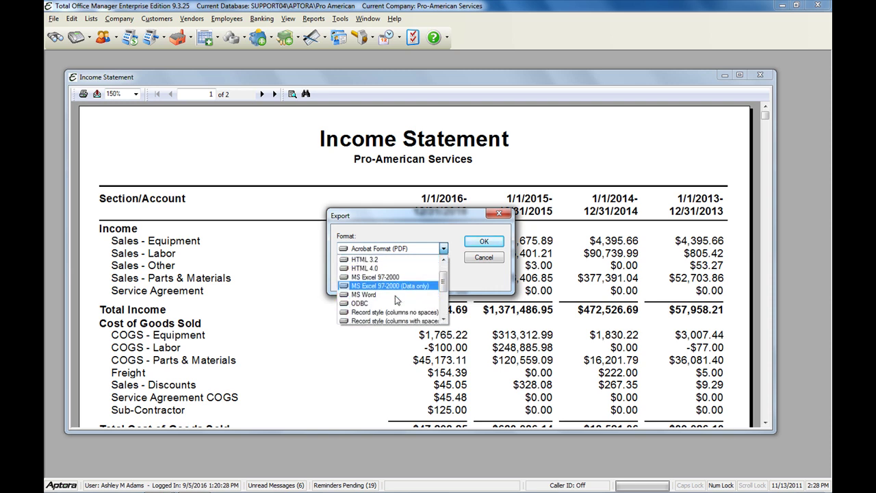
scroll(396, 300, "down", 1)
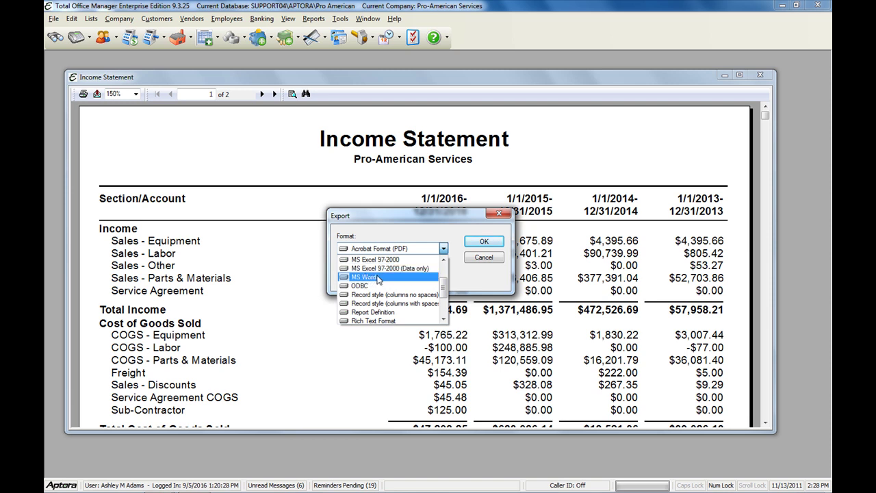
left_click(384, 269)
left_click(498, 261)
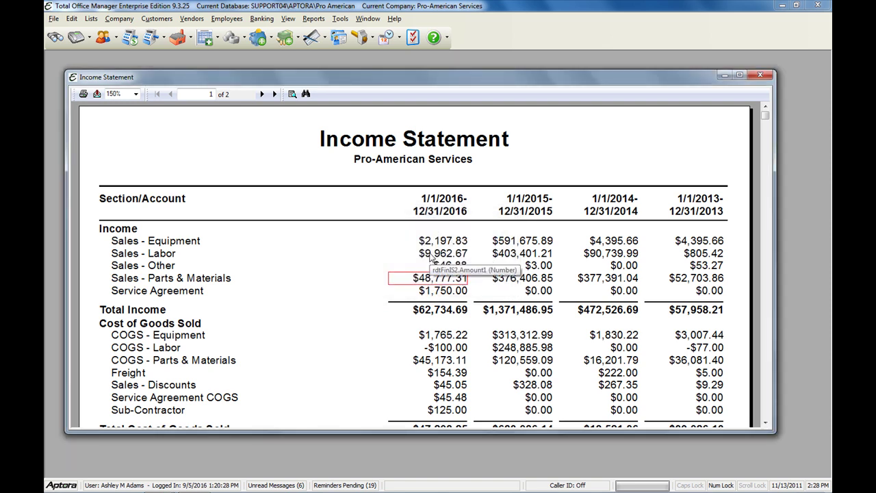
- Drill down from the 2016 Sales - Labor amount to the 08/16/2016 24 Hour Fitness - Corporate invoice
double_click(431, 255)
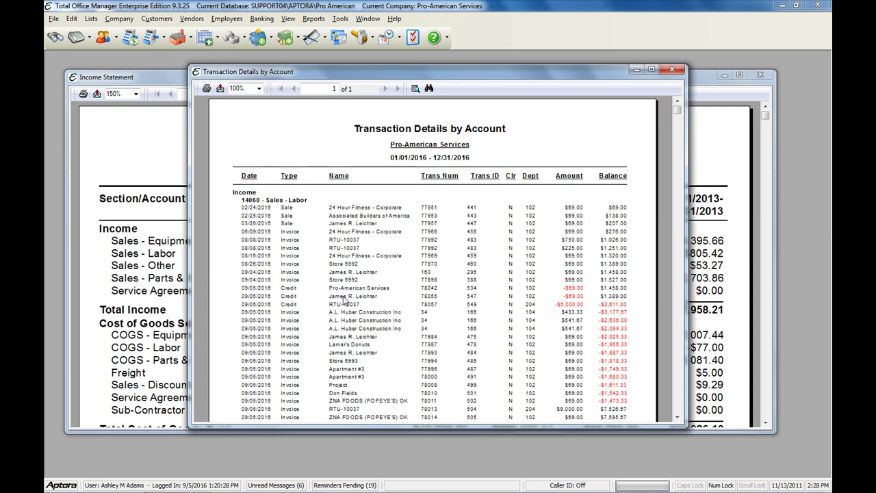
left_click(286, 258)
double_click(303, 257)
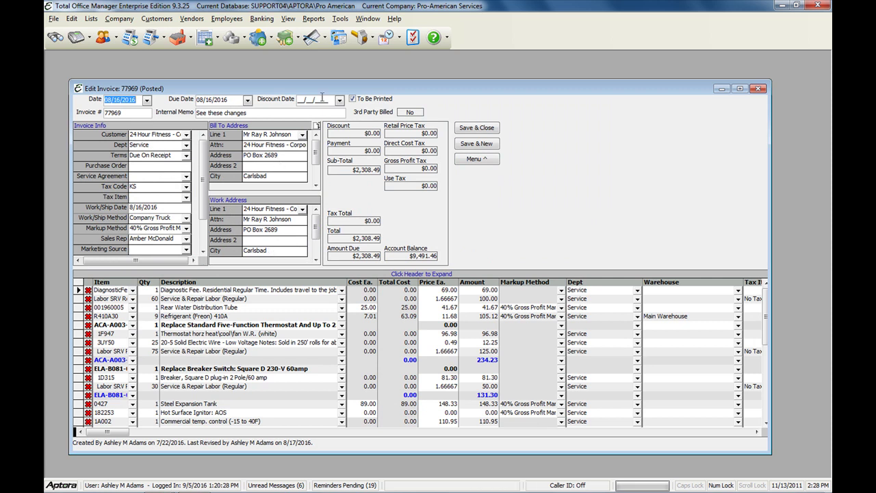
left_click_drag(324, 92, 309, 67)
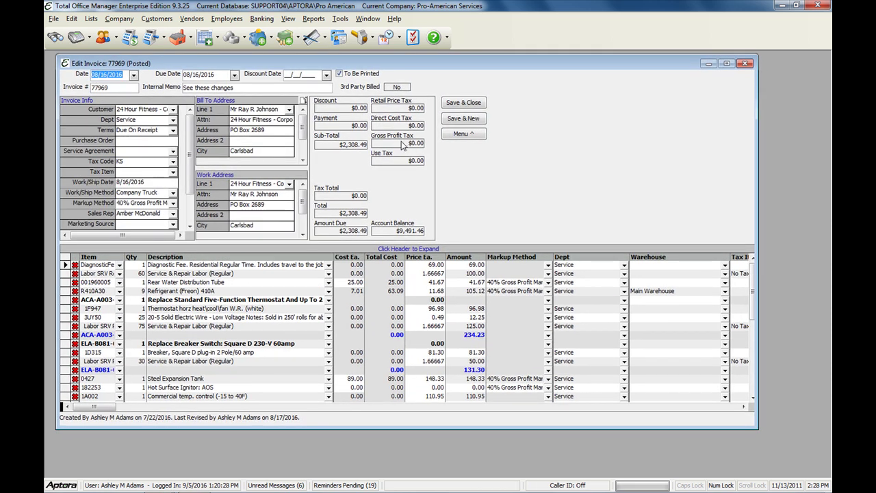
- Find the invoice's general journal entries and widen their window and Account column to show all columns
left_click(472, 136)
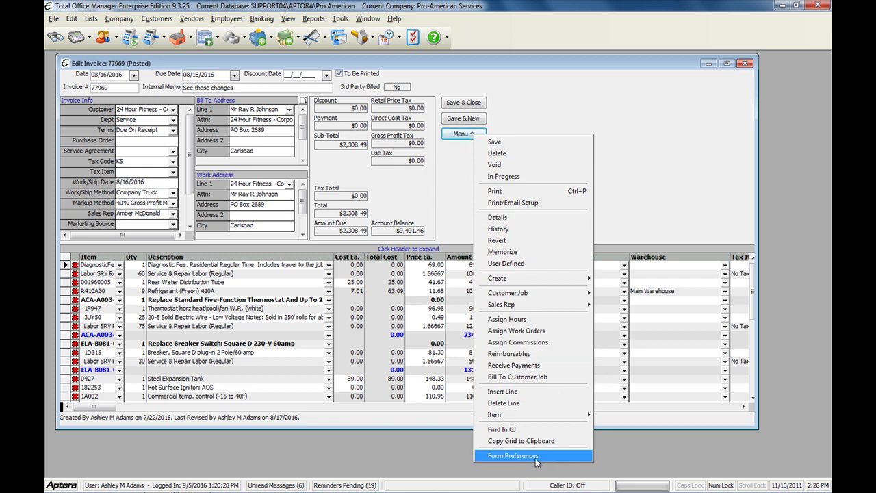
left_click(500, 430)
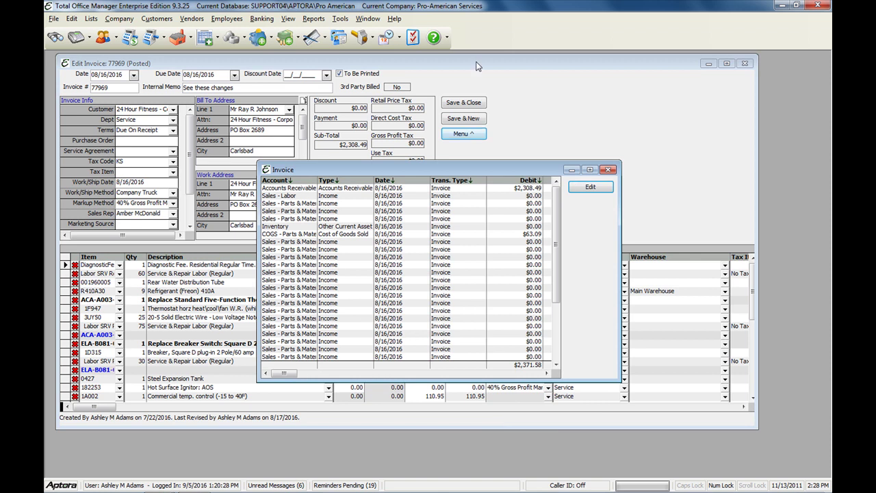
left_click_drag(485, 167, 289, 128)
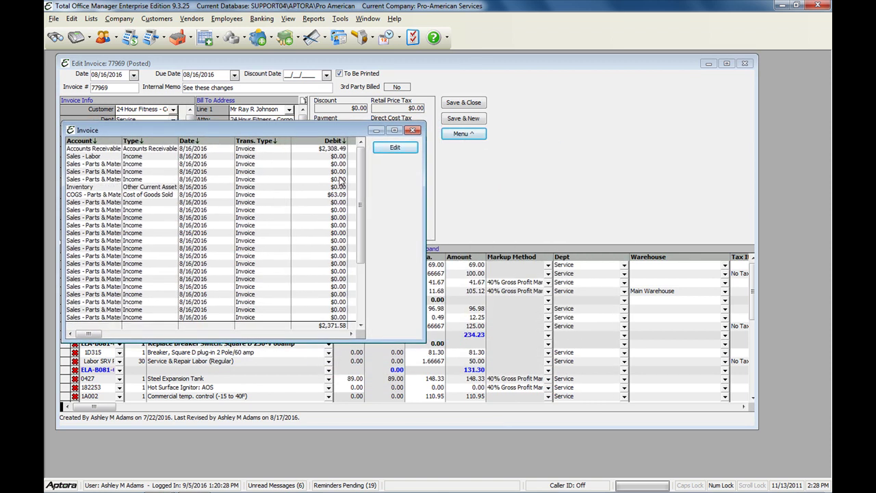
left_click_drag(426, 195, 743, 198)
left_click_drag(121, 140, 146, 140)
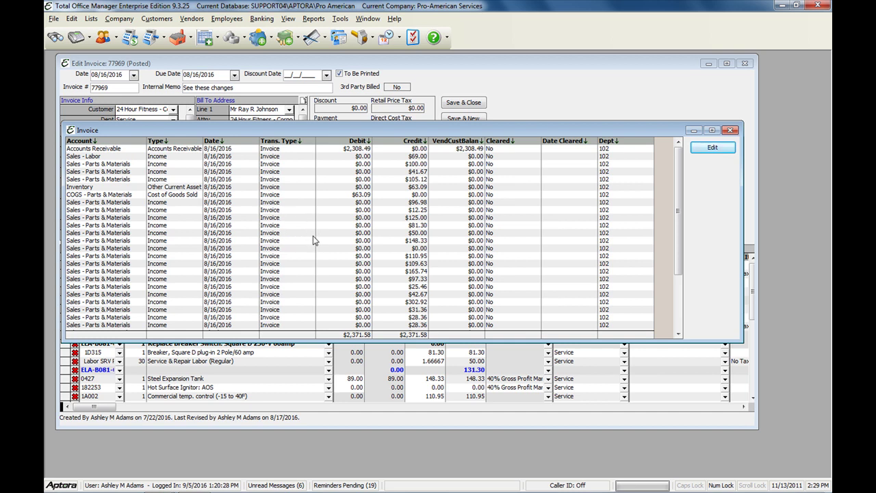
- Enlarge the journal entries window to fit every posted line and examine the accounts, amounts and departments
left_click(500, 165)
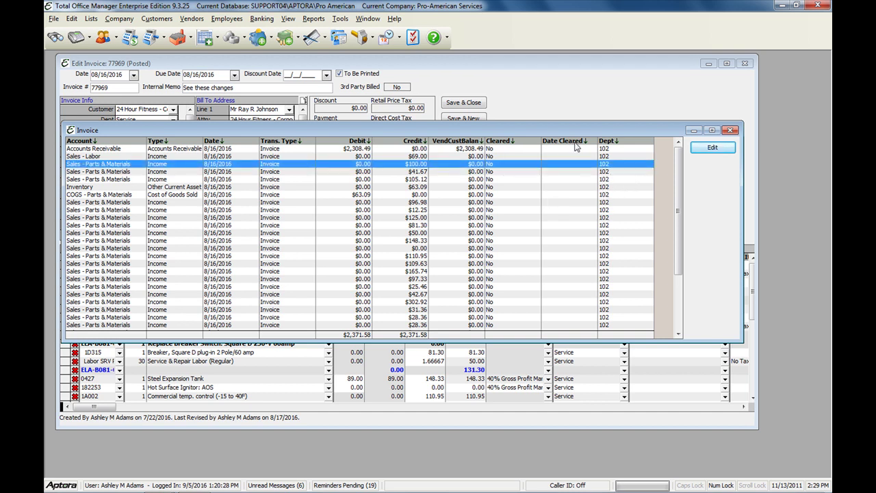
left_click_drag(570, 134, 569, 94)
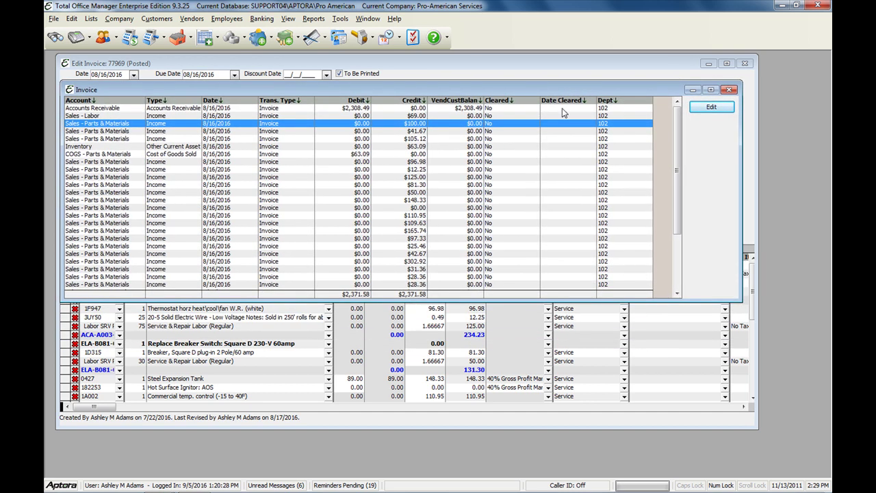
left_click_drag(502, 301, 503, 388)
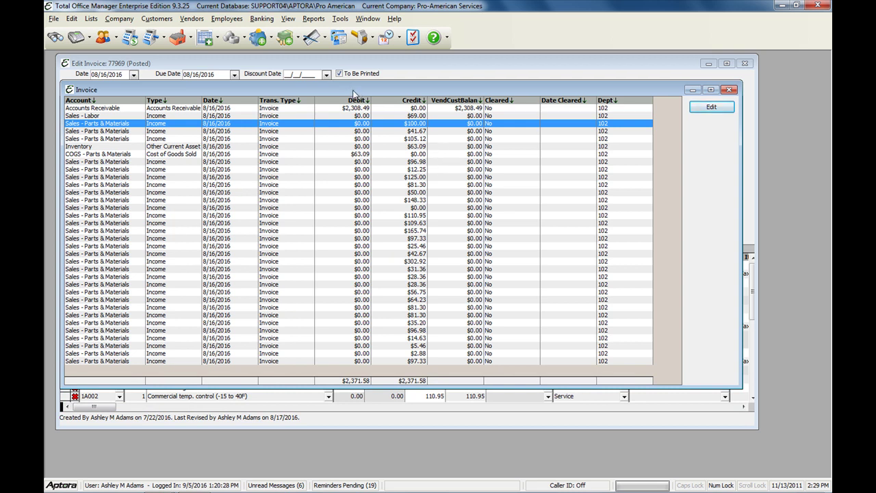
mouse_move(354, 93)
left_mouse_down()
mouse_move(421, 294)
mouse_move(358, 80)
left_mouse_up()
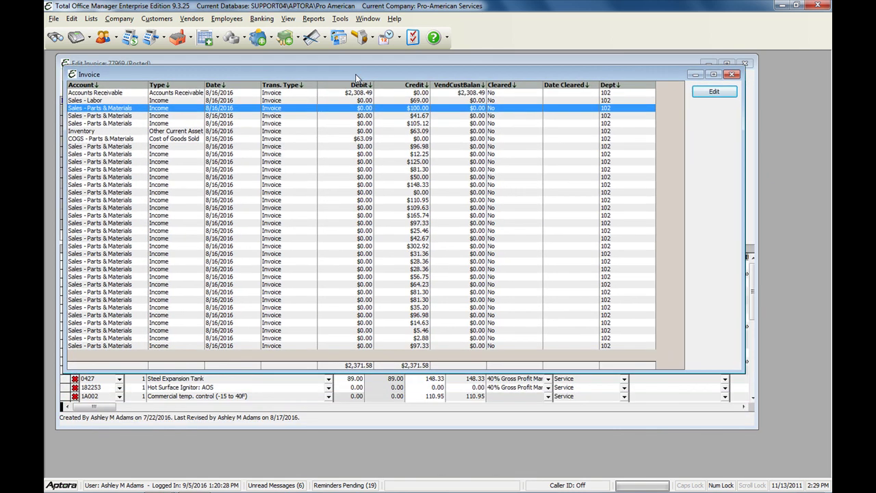
left_click(128, 157)
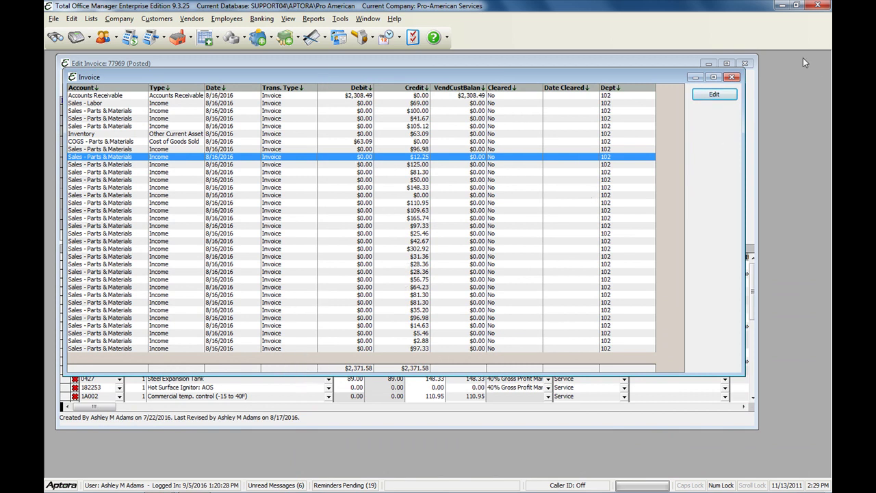
- Close the journal entries and the invoice
left_click(733, 77)
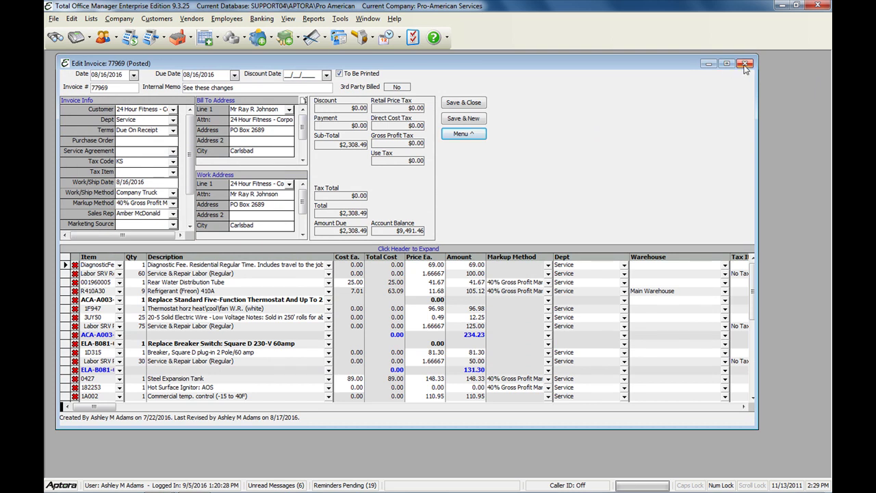
left_click(745, 63)
left_click(432, 128)
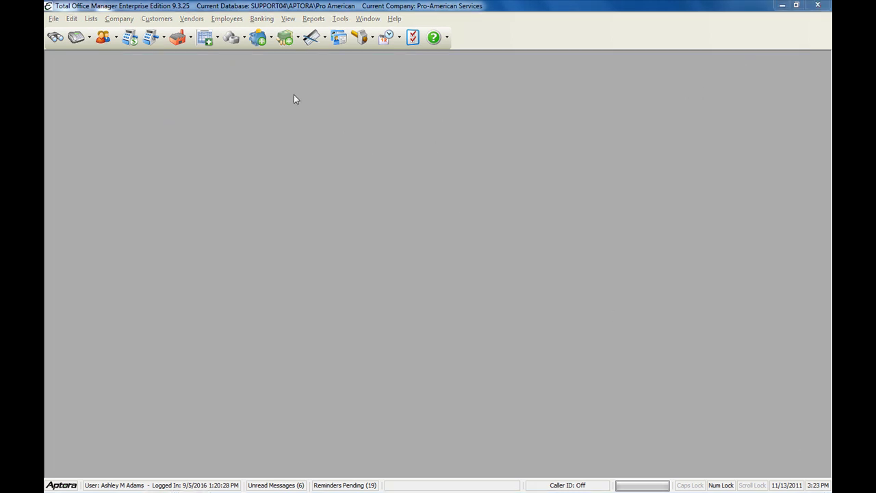
- Open the Invoice Item List and sort the items by quantity, highest first
left_click(231, 37)
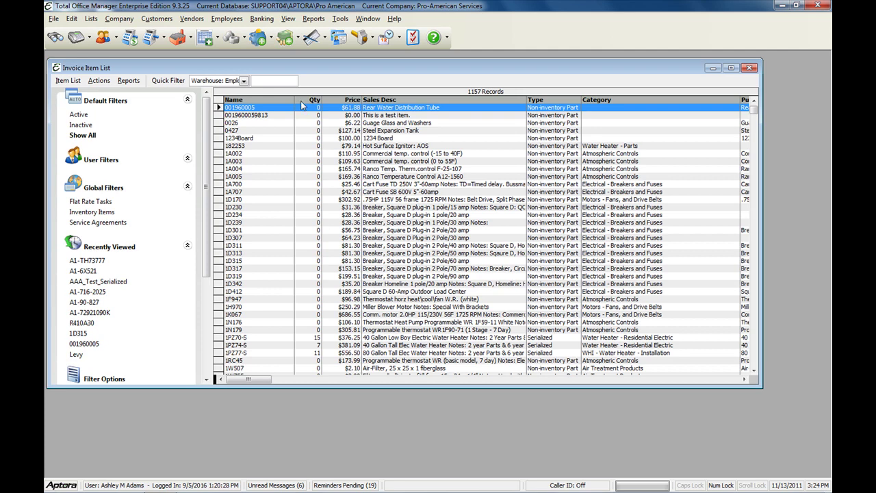
left_click(303, 101)
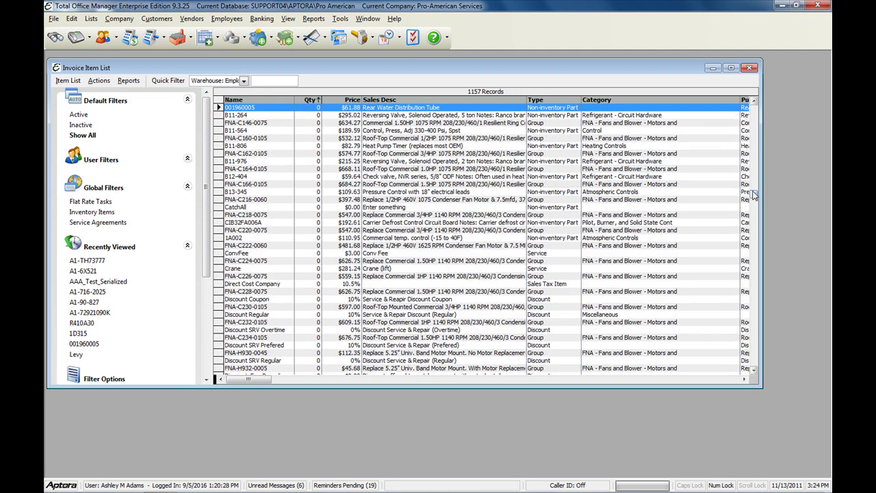
left_click(756, 200)
left_click(757, 182)
left_click_drag(756, 180, 754, 105)
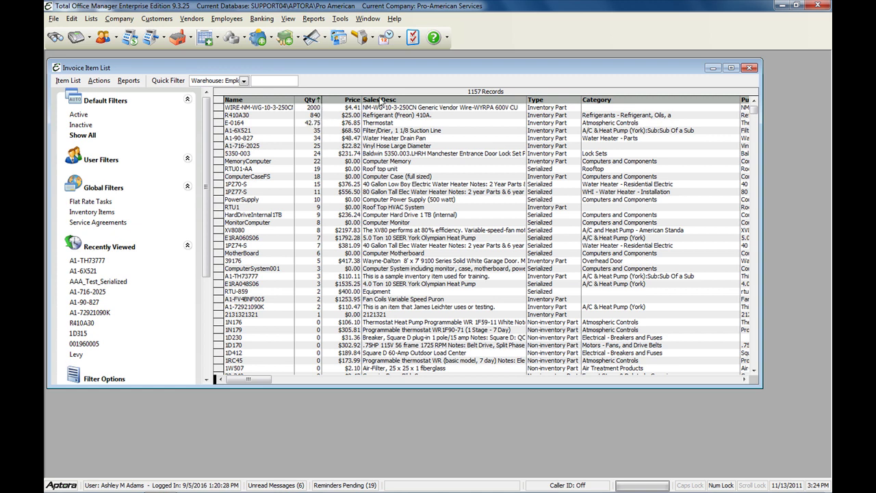
- Open the inventory item R410A30 and review its general details, including the MSDS Required setting
left_click(310, 115)
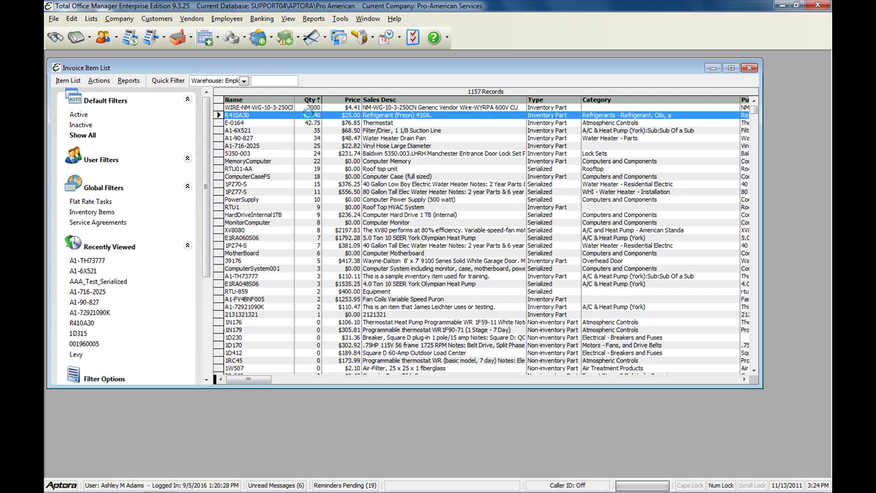
double_click(310, 115)
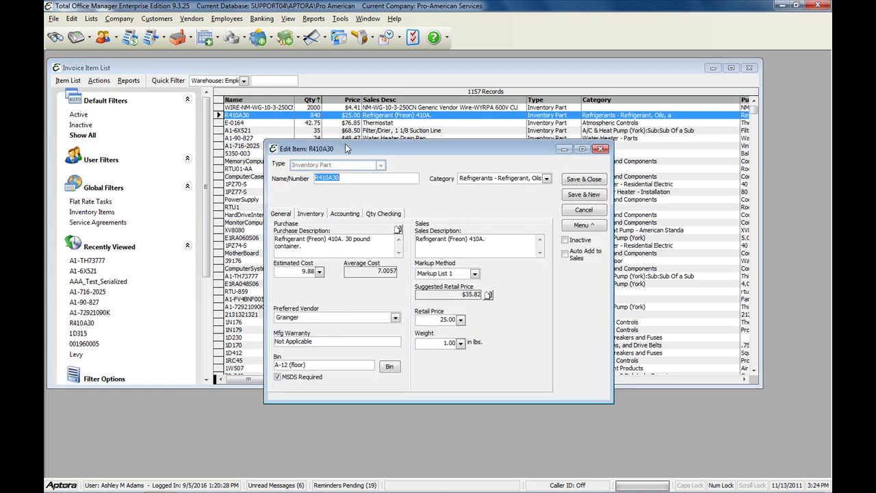
left_click_drag(249, 124, 244, 130)
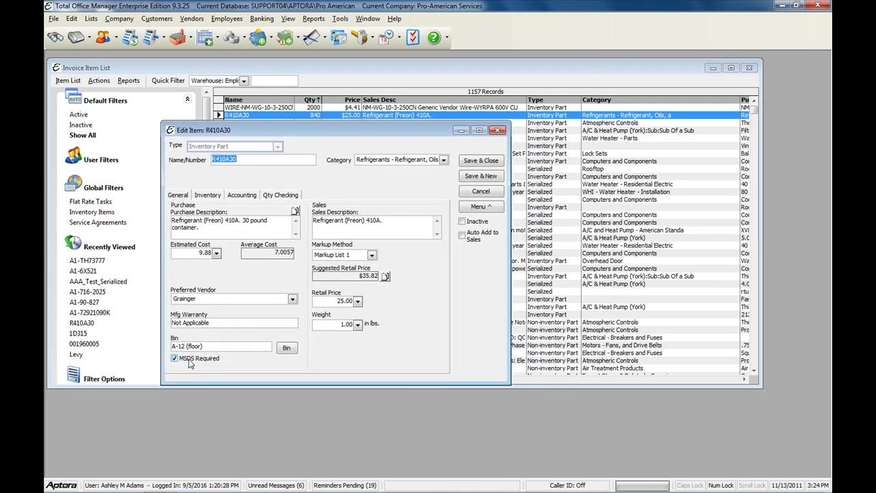
- View the R410A-MSDS.pdf file from the item's document links and close the PDF
left_click(494, 208)
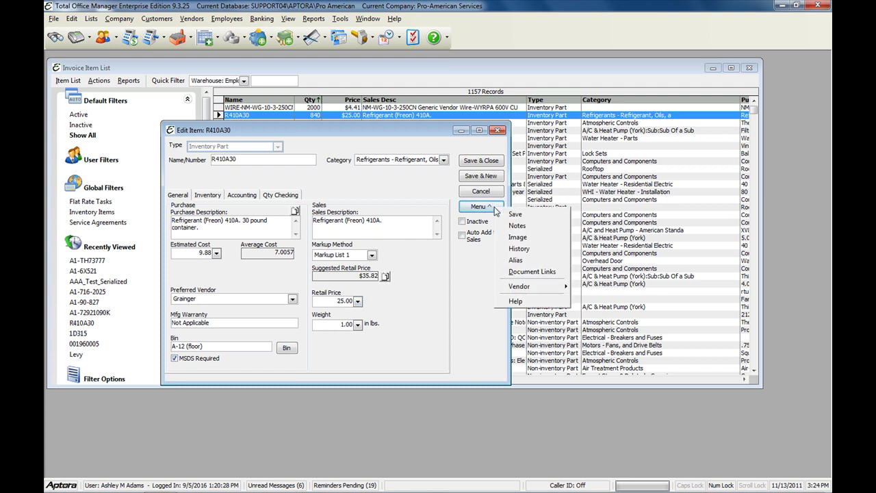
left_click(523, 271)
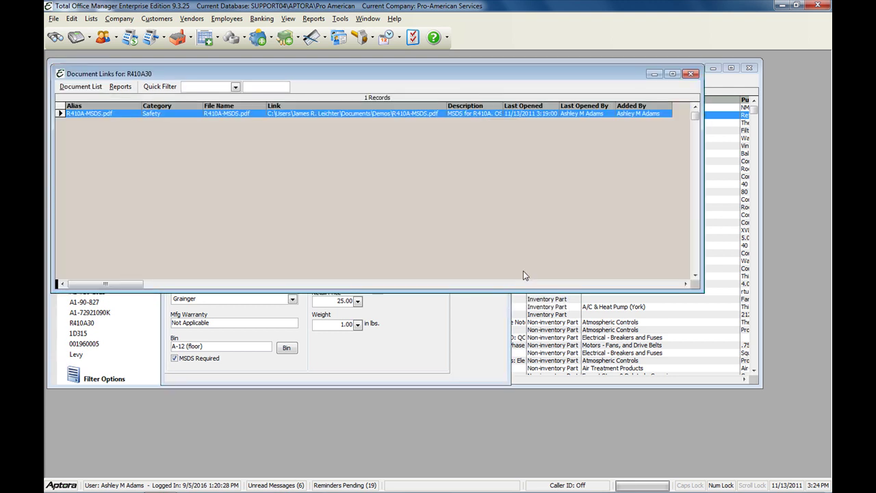
double_click(116, 116)
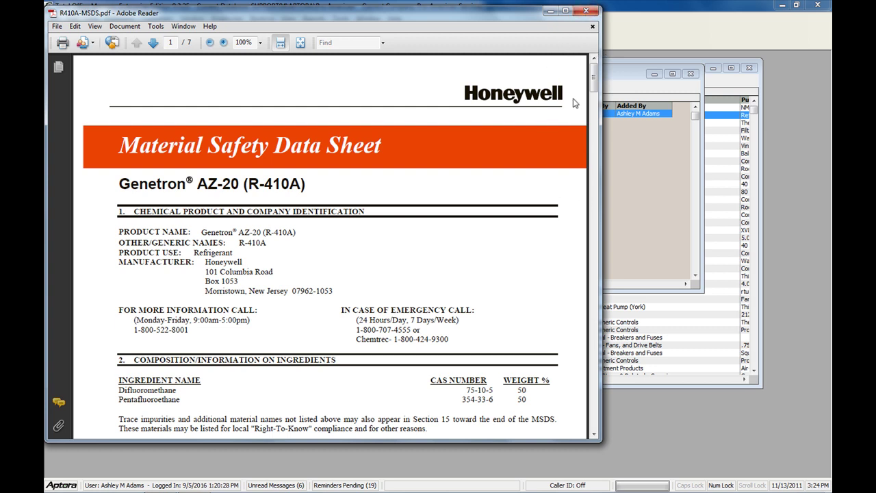
left_click(587, 12)
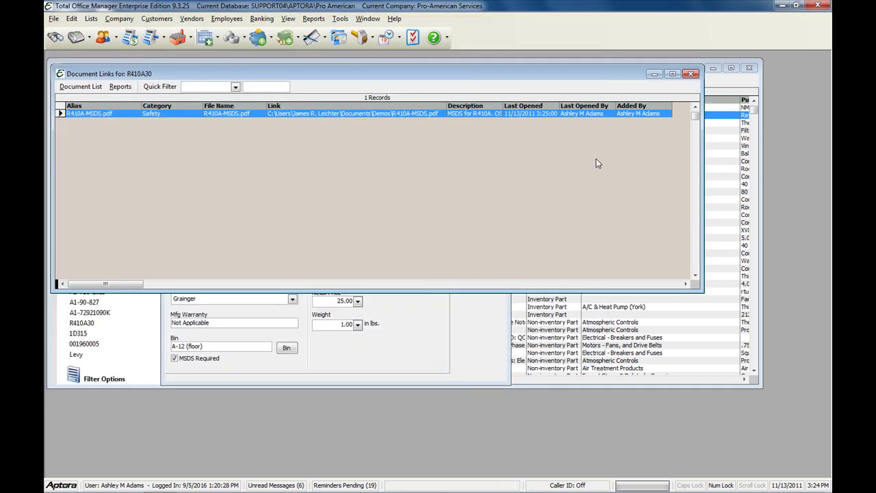
- Close the document links, review the sales and purchase orders in the history of item R410A30, and close the history
left_click(687, 74)
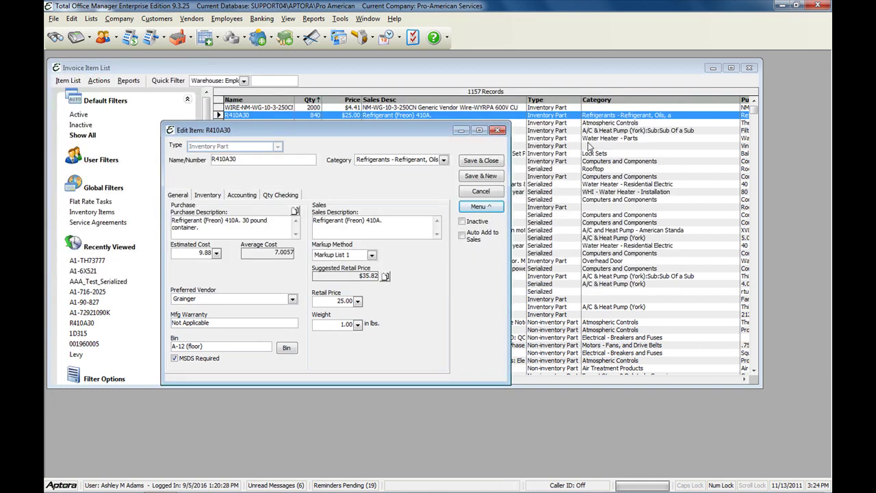
left_click(479, 206)
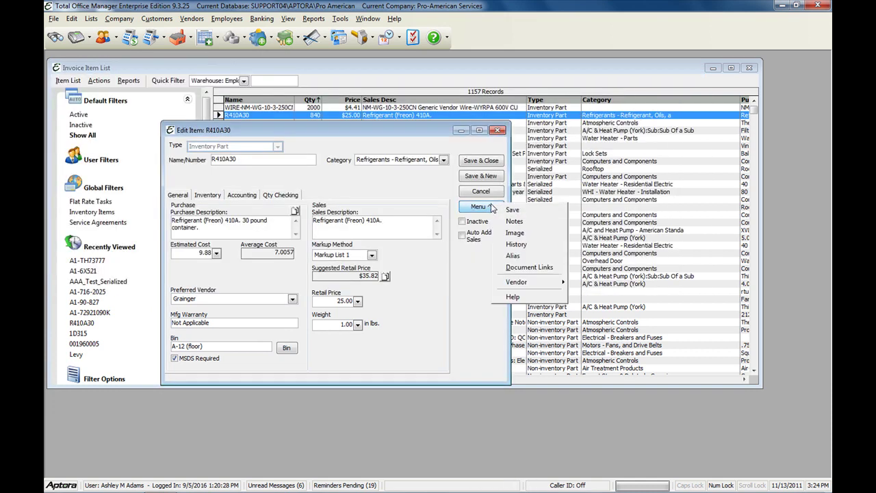
left_click(516, 247)
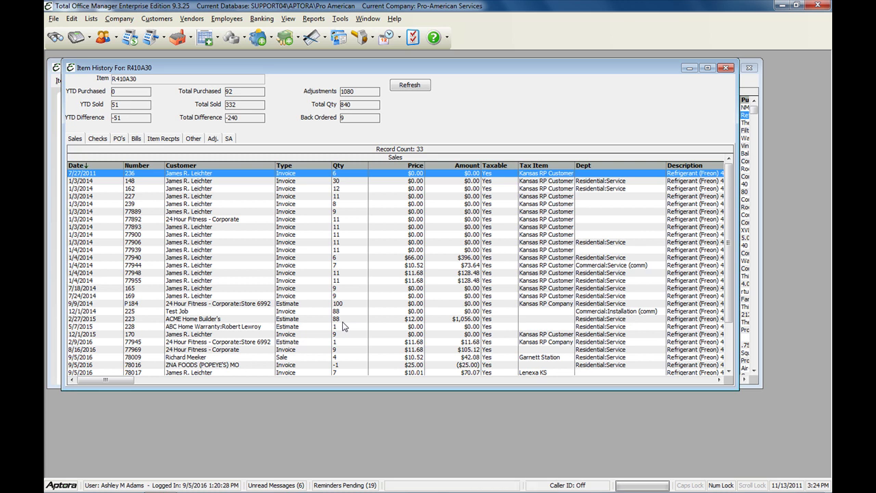
left_click(118, 138)
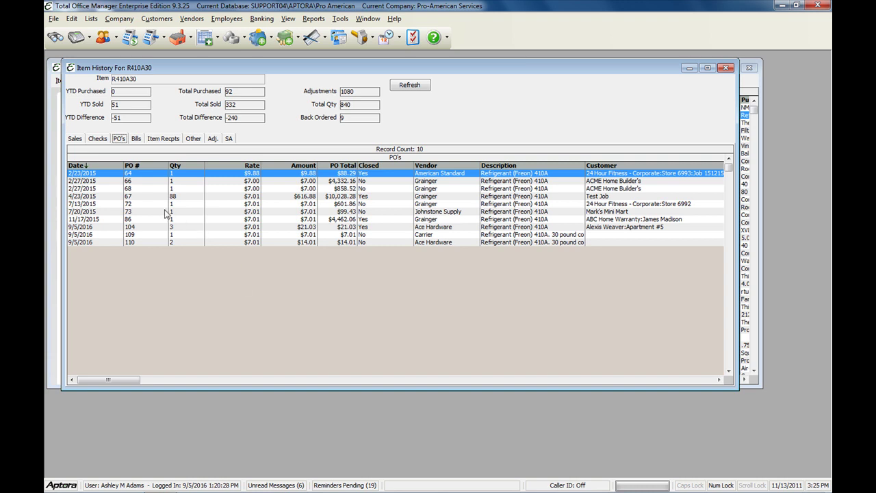
left_click(98, 204)
left_click(98, 220)
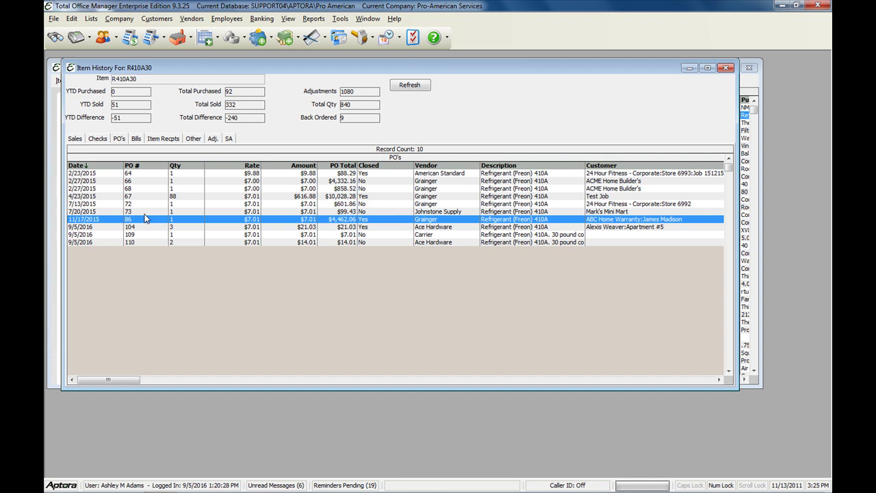
left_click(74, 139)
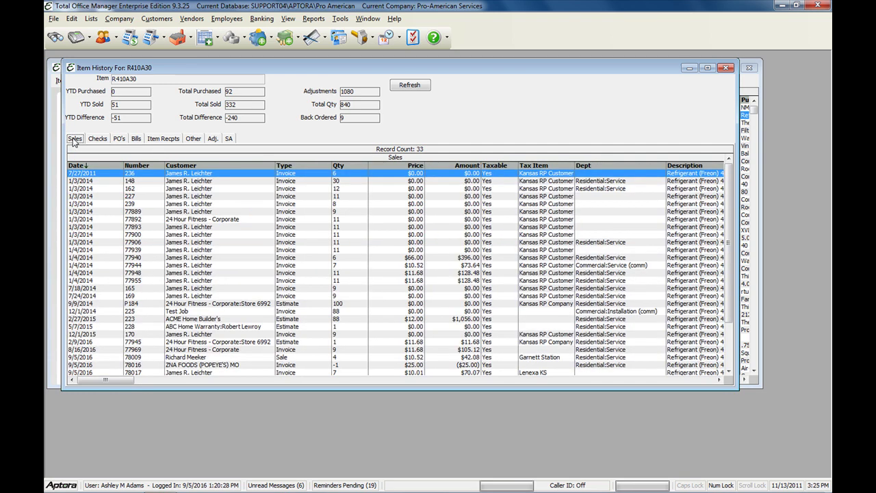
left_click(726, 68)
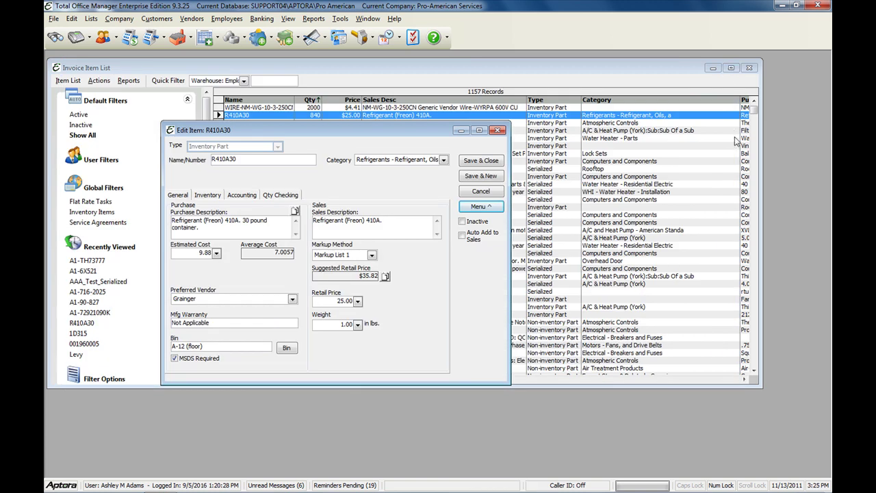
- View the picture stored for item R410A30 and close it
left_click(481, 206)
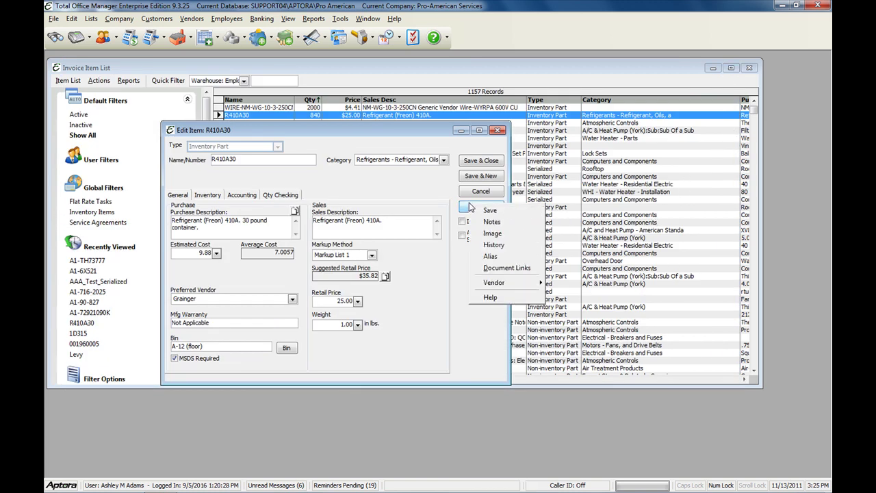
left_click(485, 233)
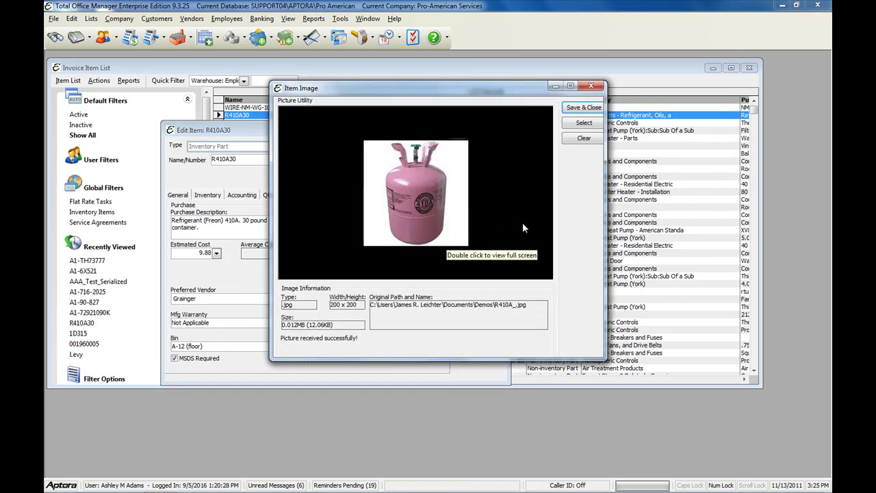
left_click(592, 87)
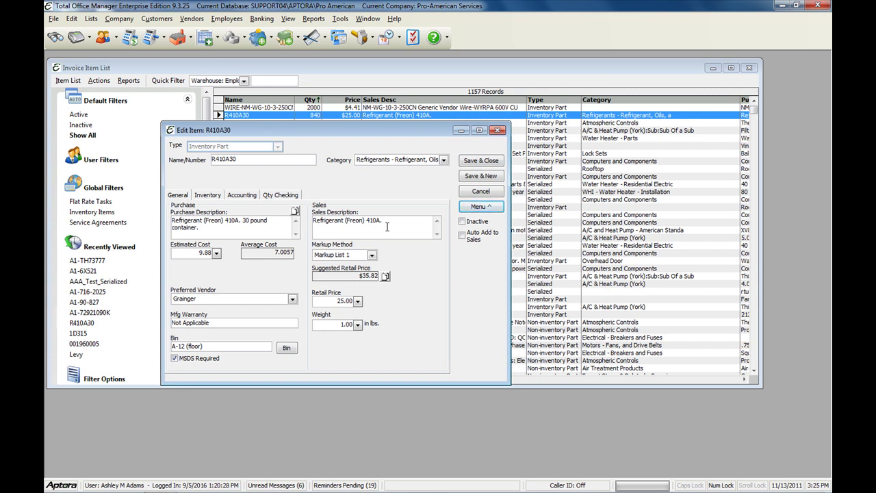
- Open the aliases of item R410A30 and widen the vendor list, examining the alias for American Standard
left_click_drag(342, 131, 372, 147)
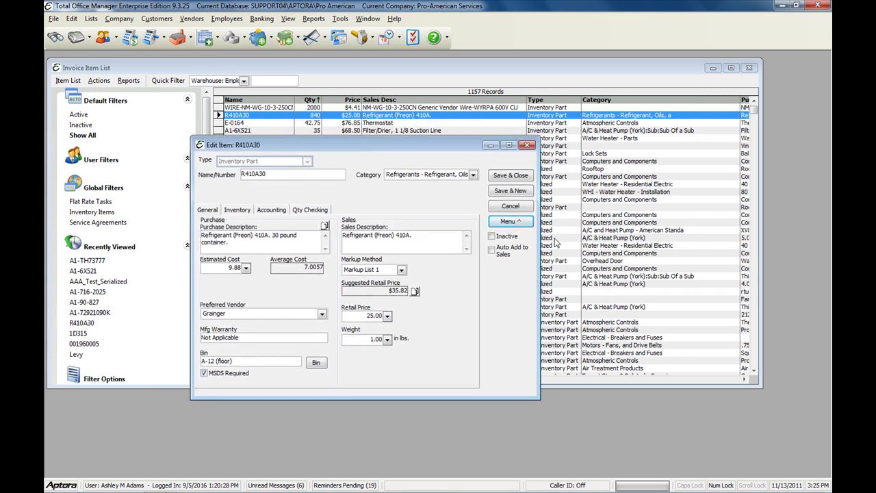
left_click(520, 222)
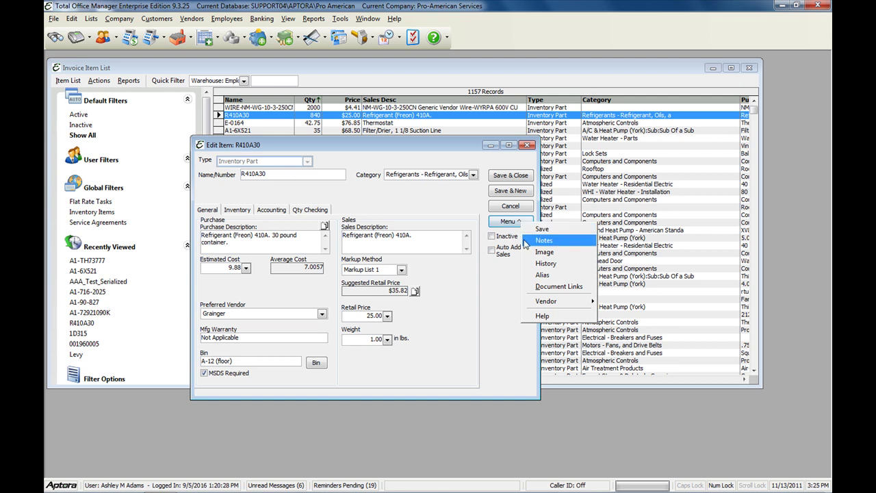
left_click(545, 275)
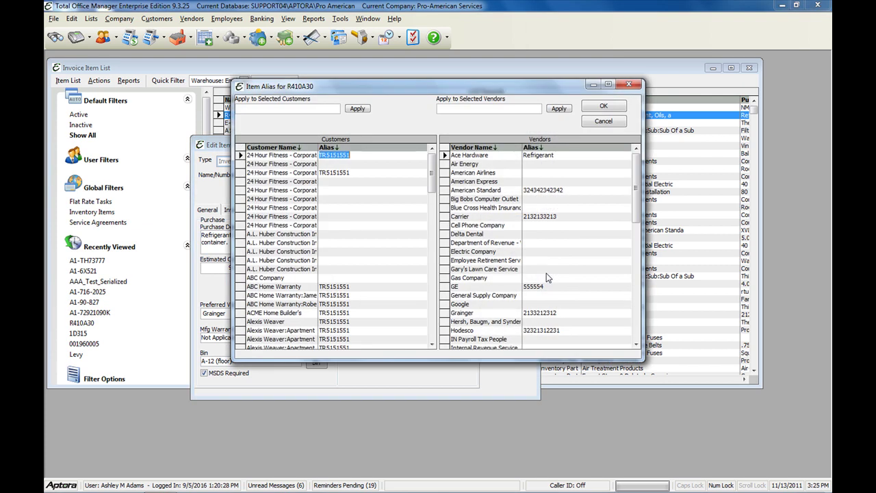
left_click_drag(439, 140, 285, 195)
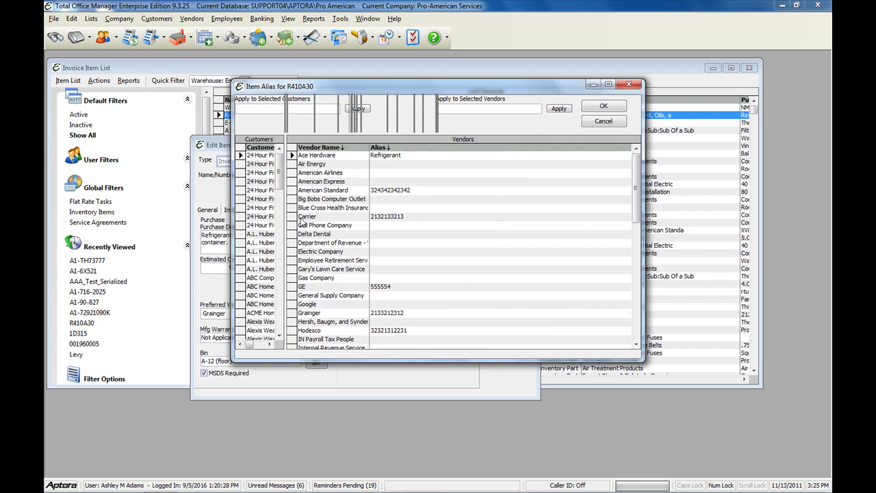
left_click(339, 200)
left_click(403, 192)
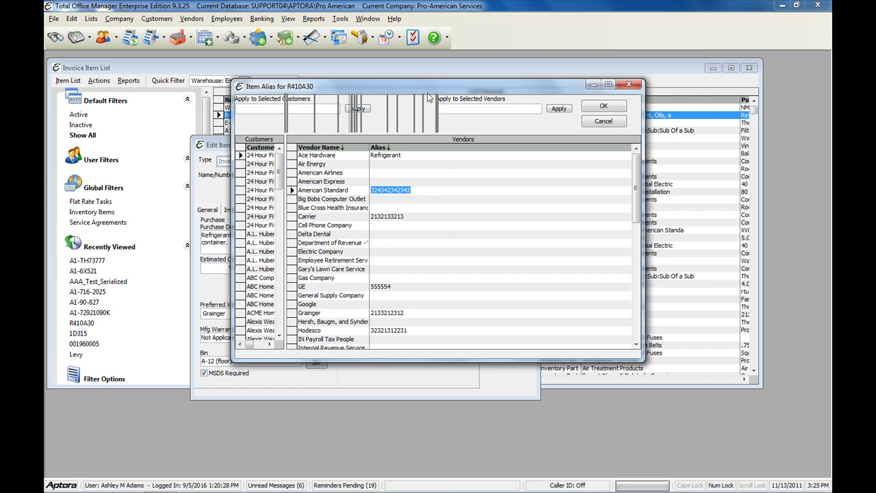
left_click_drag(428, 94, 392, 152)
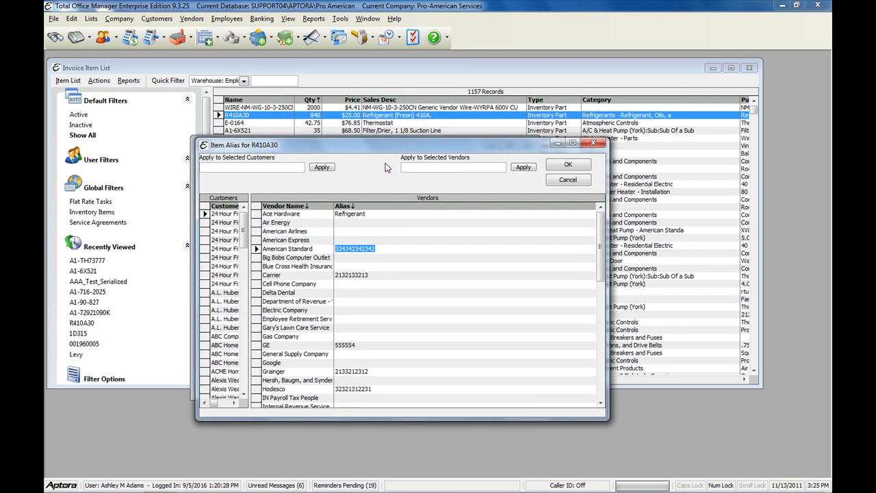
- Review the remaining vendor aliases from Carrier to the end of the list, widen the customer list, and close the aliases
left_click(365, 276)
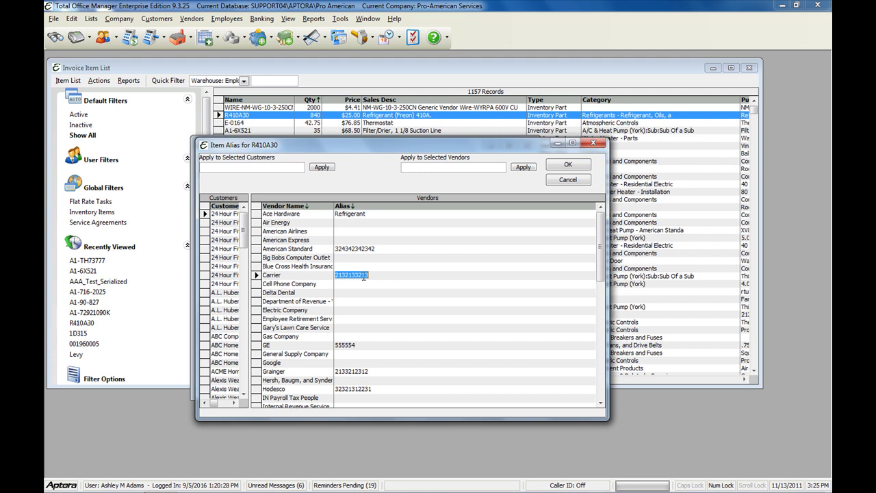
left_click(373, 345)
left_click(381, 373)
scroll(375, 396, "down", 7)
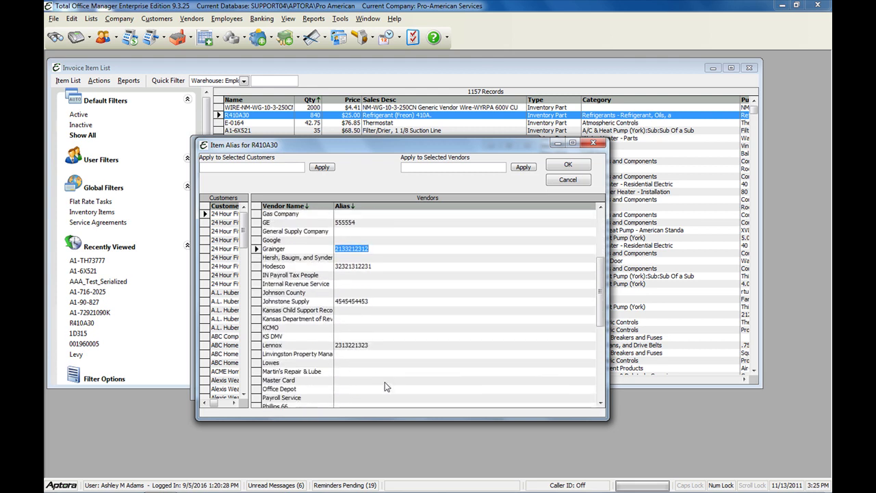
scroll(384, 381, "down", 1)
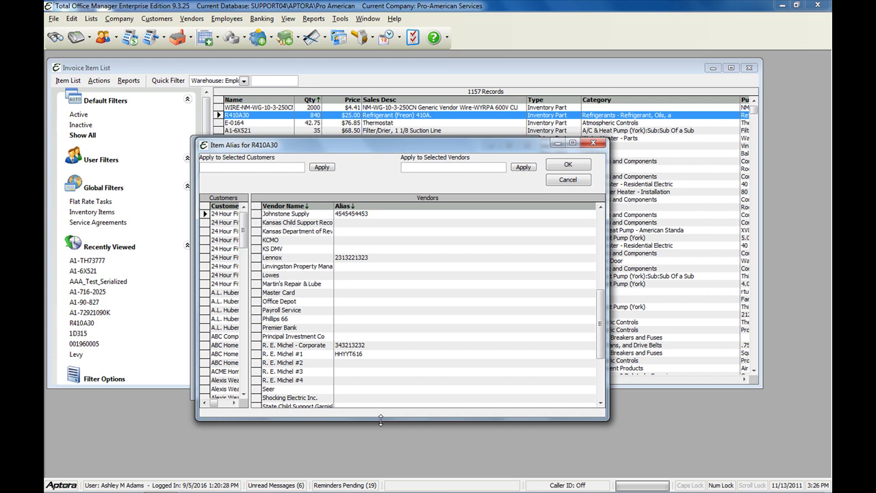
scroll(441, 326, "down", 3)
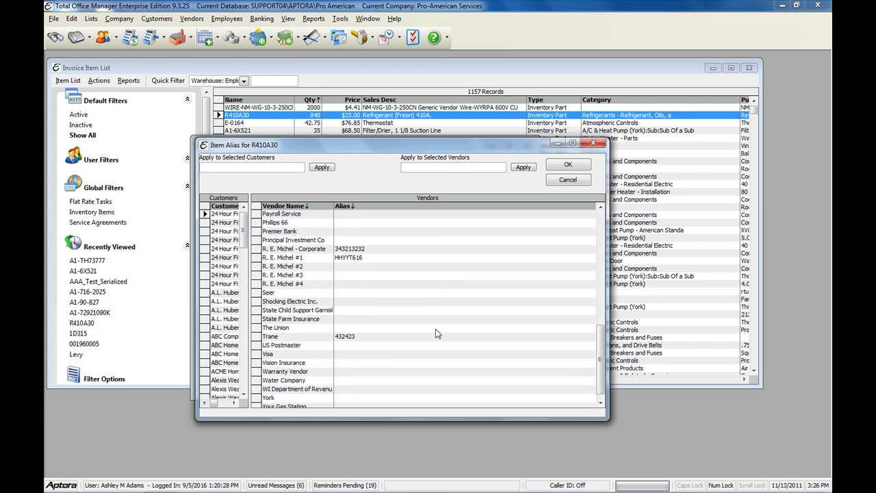
scroll(437, 334, "down", 1)
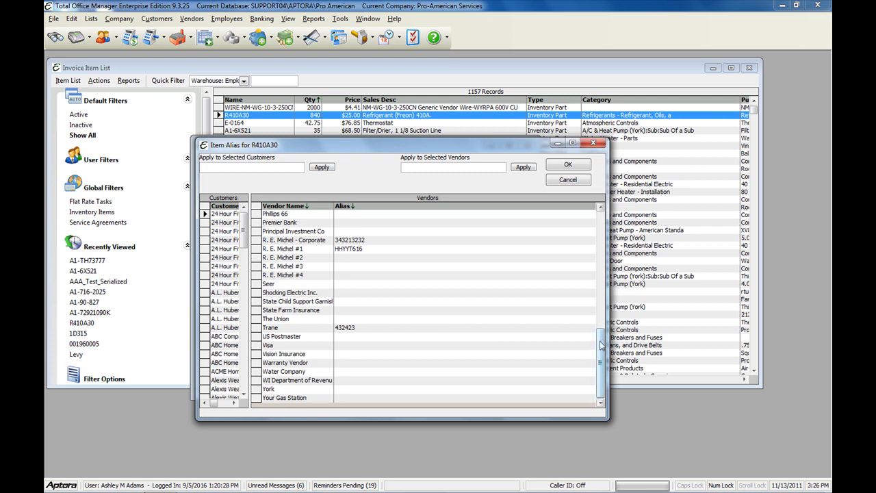
left_click_drag(601, 345, 615, 382)
left_click_drag(250, 199, 336, 199)
left_click(594, 143)
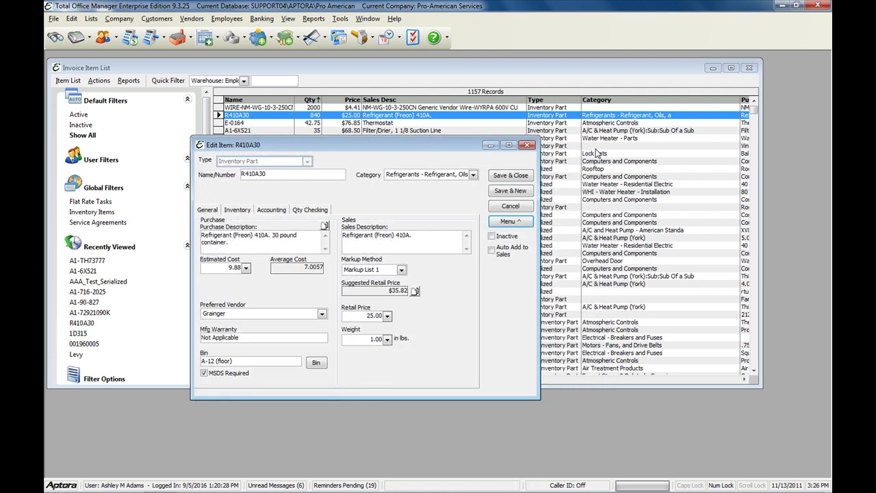
- Review the inventory details of item R410A30, examining quantity and total value for each warehouse, truck and van
left_click(236, 210)
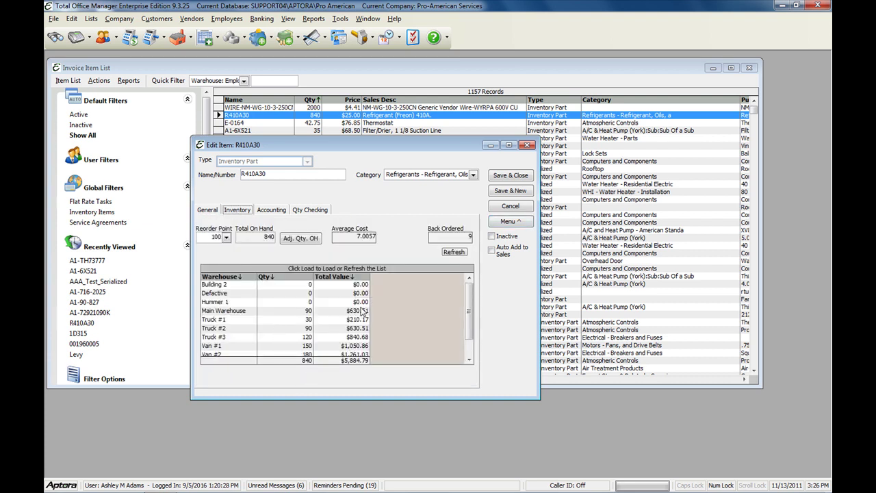
left_click(223, 302)
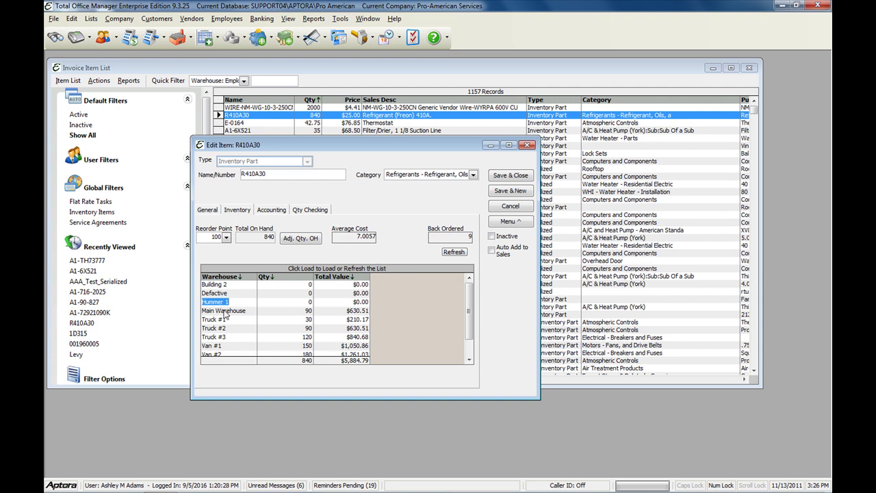
left_click(224, 312)
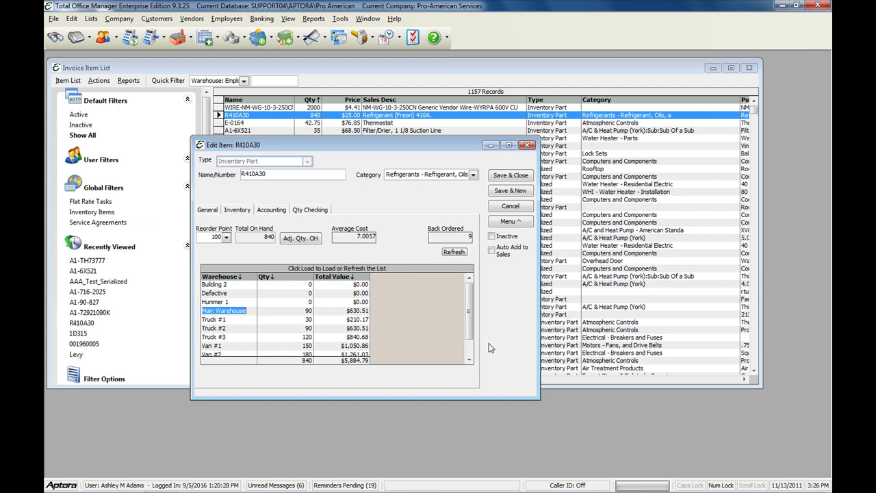
left_click_drag(470, 300, 477, 334)
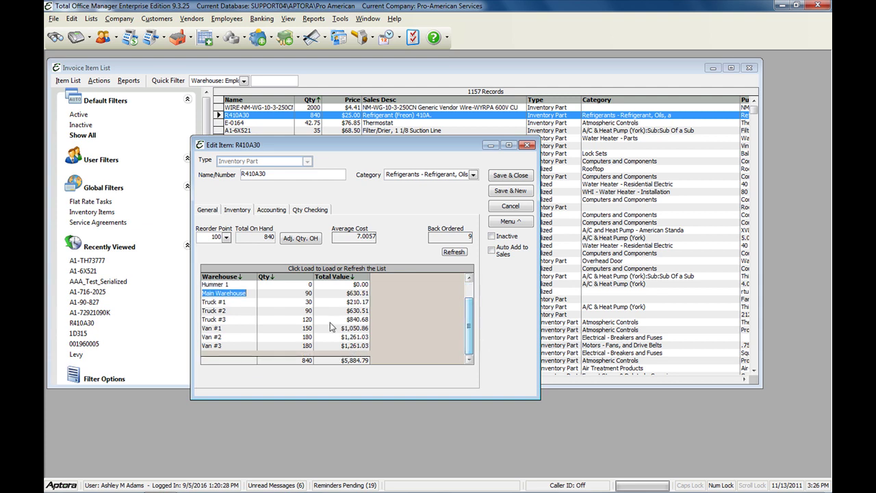
left_click(220, 302)
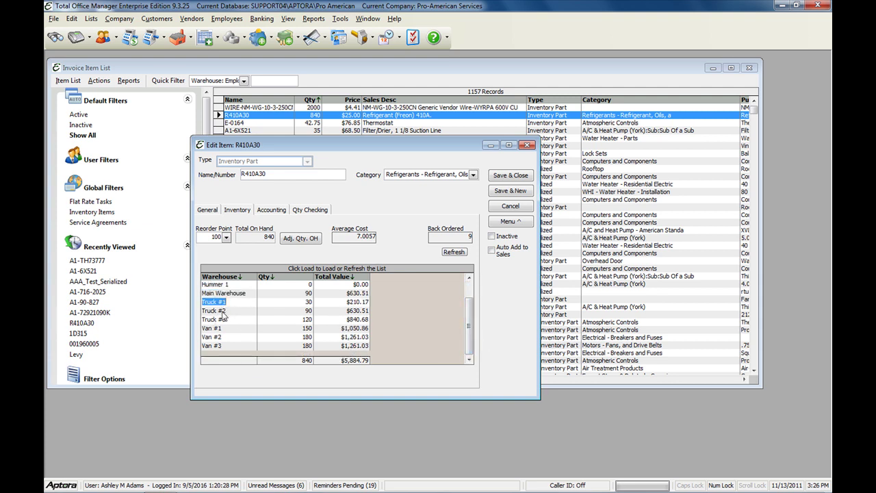
left_click(223, 312)
scroll(229, 335, "up", 1)
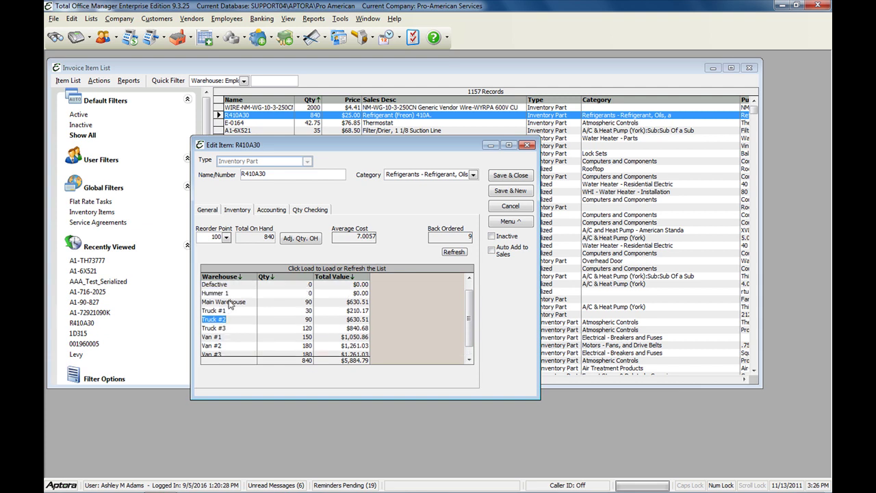
left_click(229, 302)
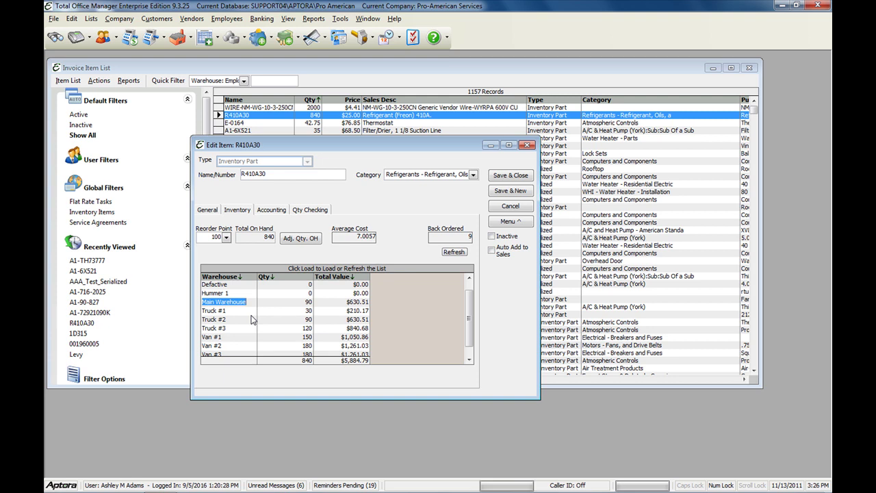
scroll(253, 320, "up", 1)
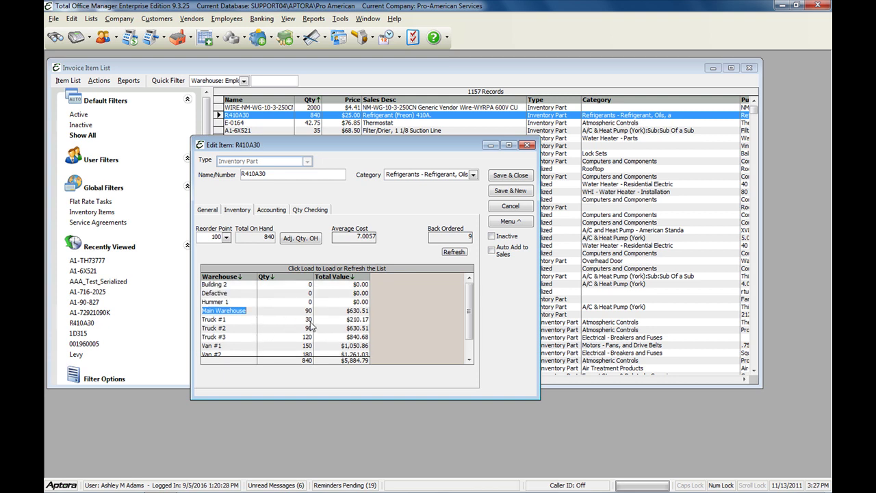
left_click(227, 328)
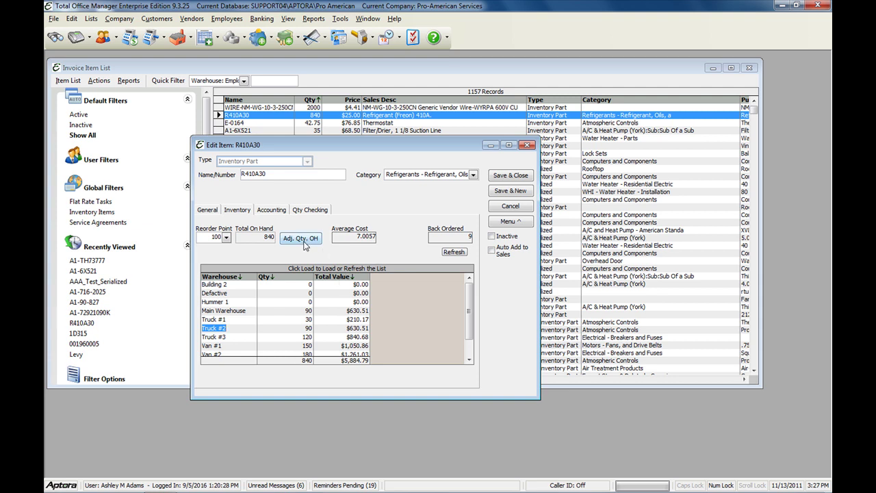
- Close item R410A30 and the Invoice Item List, and open the Users List
left_click(527, 145)
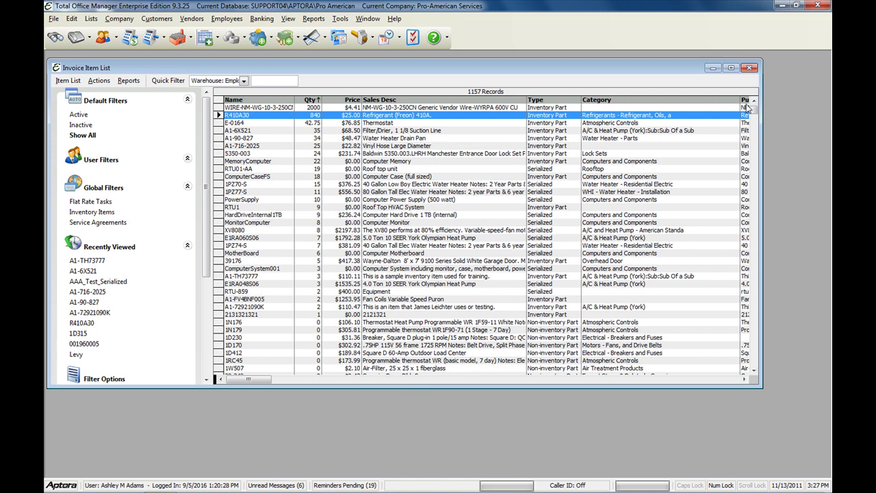
left_click(750, 67)
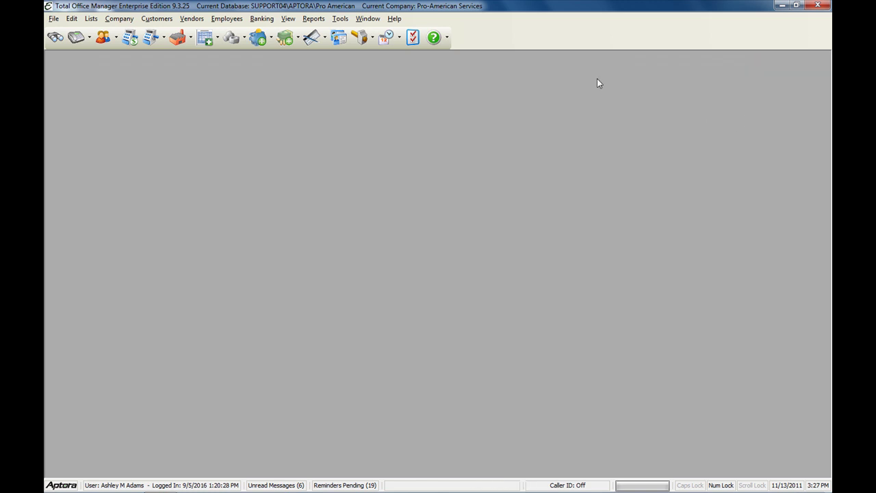
left_click(150, 22)
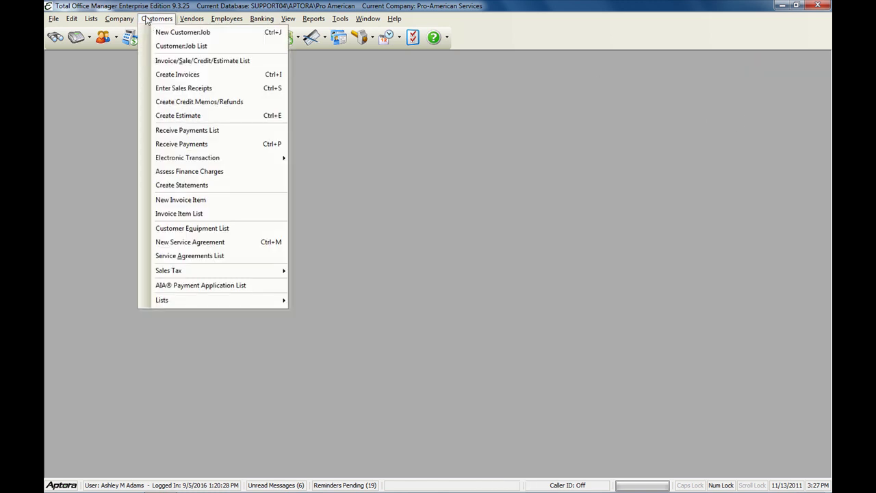
left_click(147, 44)
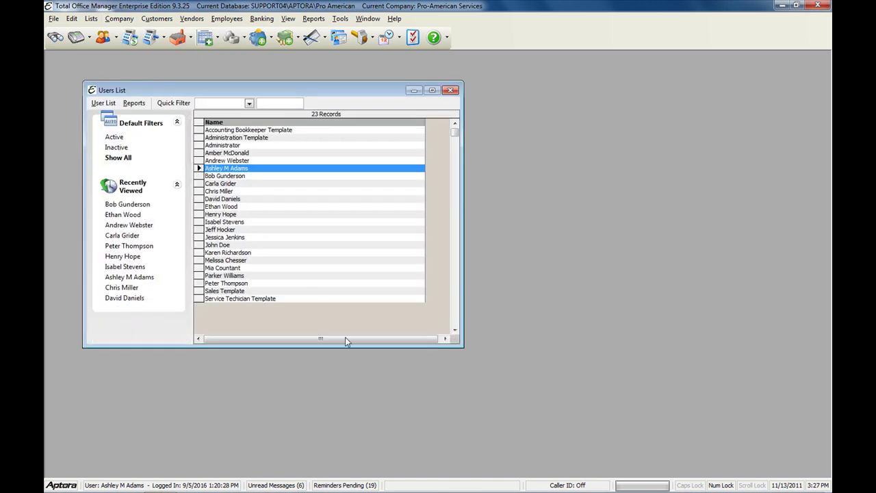
- Open the security settings of the highlighted user and advance past the password page to the Form Security permissions
double_click(220, 170)
left_click_drag(194, 64, 218, 89)
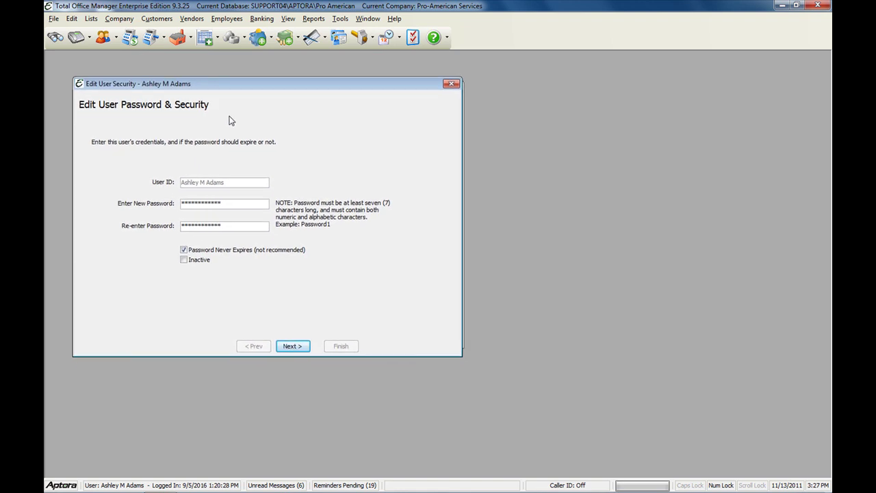
left_click_drag(230, 91, 212, 114)
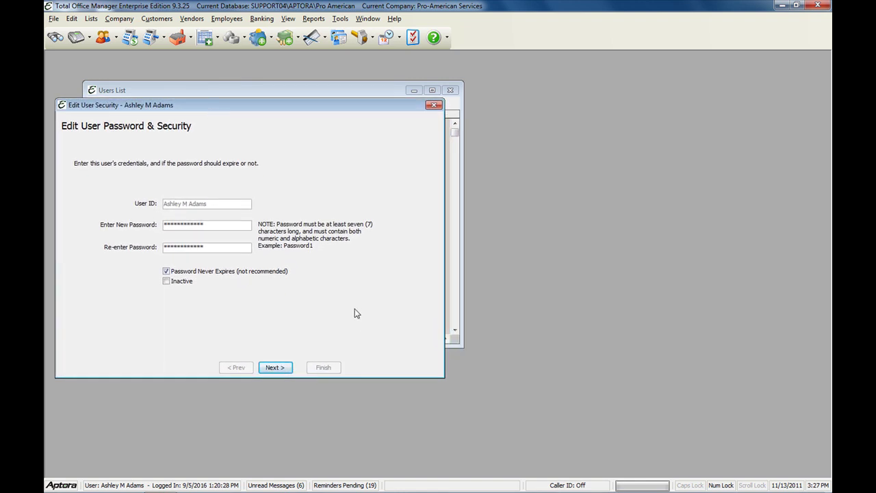
left_click(284, 371)
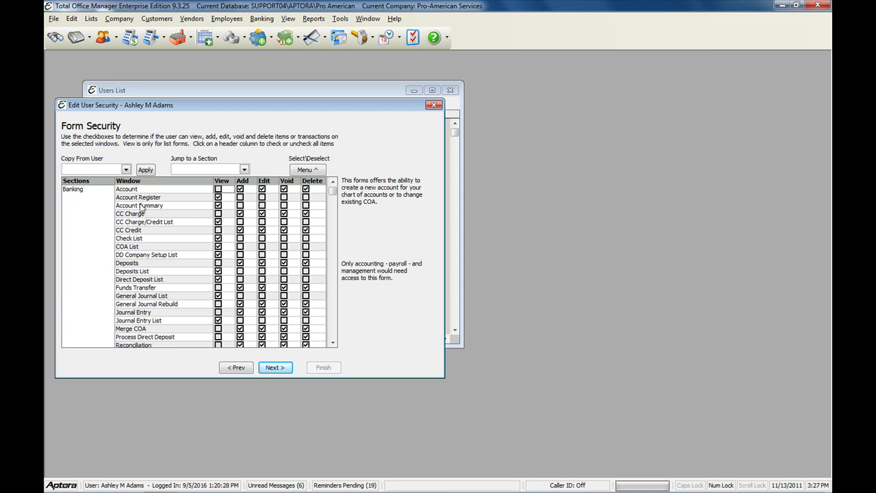
- Compare the Banking form permissions with the program's Banking commands, and do the same for the Customer section after jumping to it
left_click(261, 18)
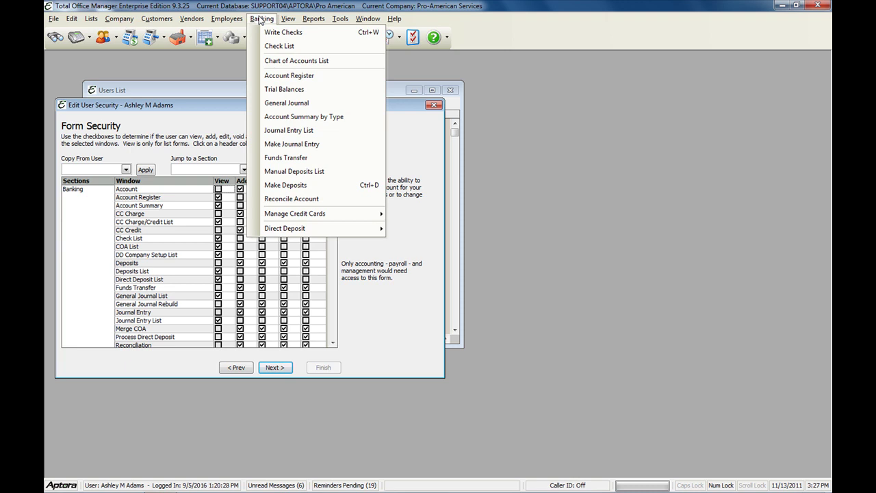
left_click(89, 270)
left_click(243, 169)
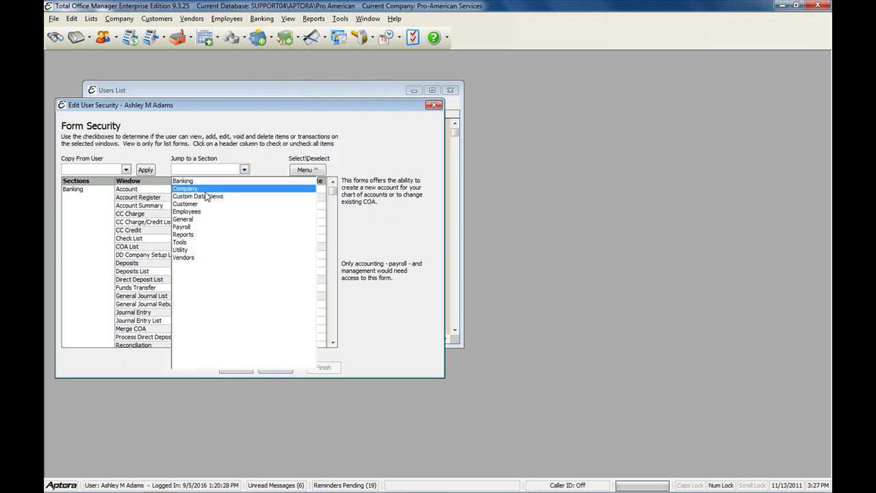
left_click(195, 205)
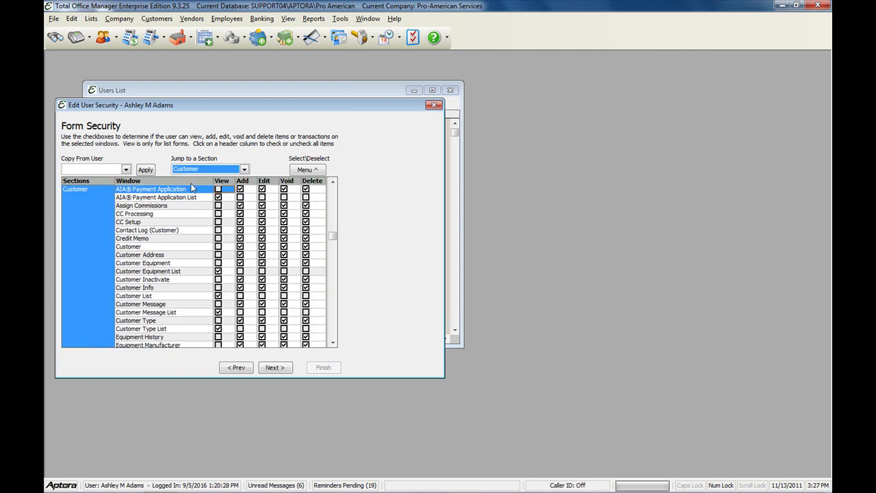
left_click(157, 19)
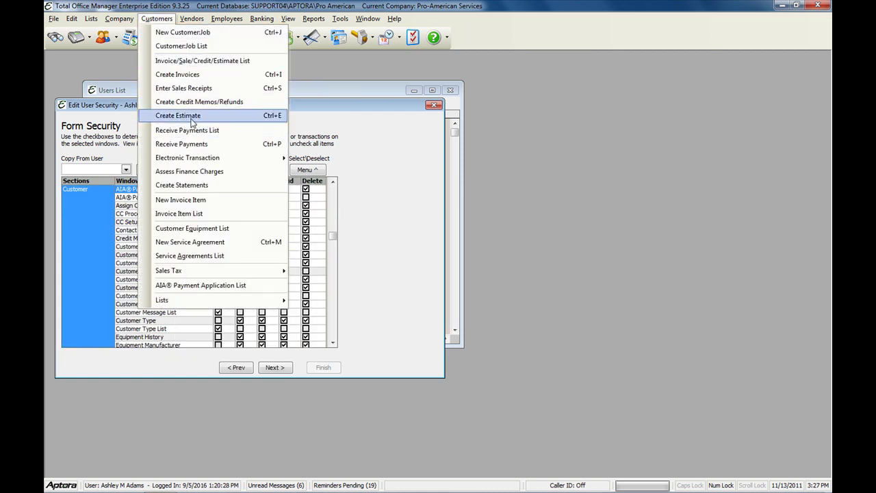
left_click(406, 200)
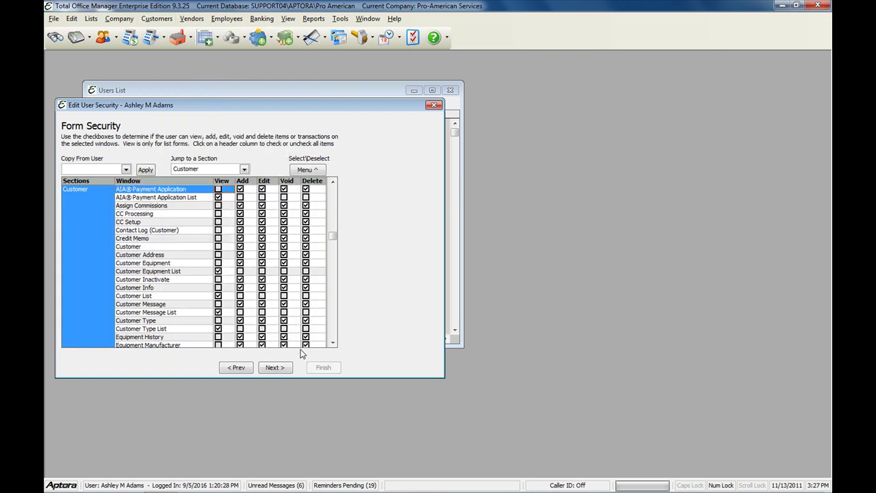
- Review the remaining Customer form permissions, and close the user's security settings and the Users List
left_click(333, 342)
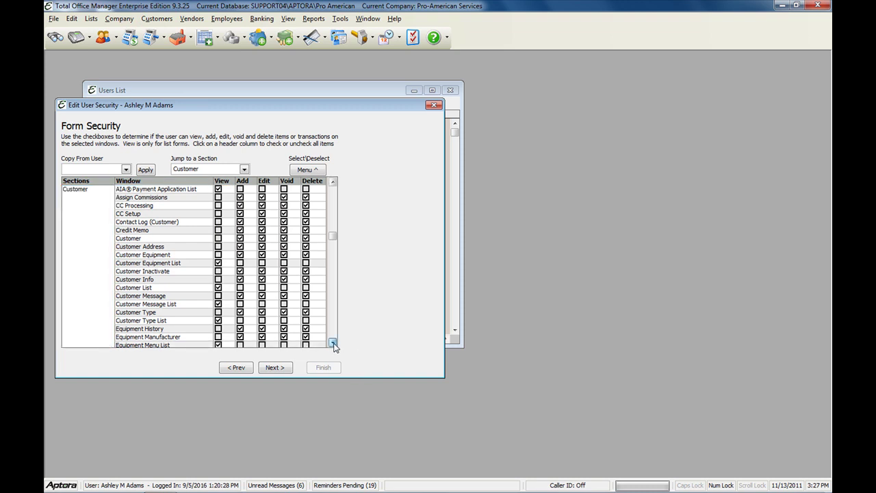
left_click_drag(332, 342, 332, 343)
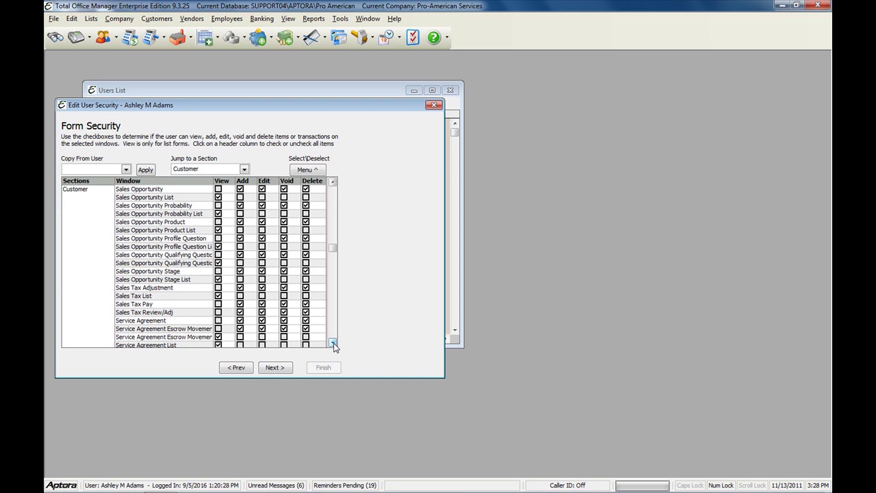
left_click_drag(333, 342, 333, 342)
left_click(433, 105)
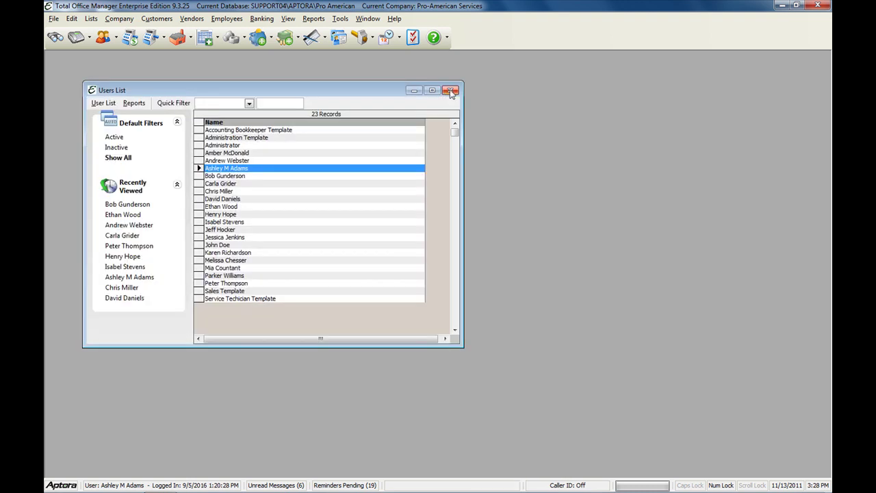
left_click(451, 91)
- Open the company's Audit Trail and examine the logged user actions, forms, records and details back through the older entries
left_click(119, 18)
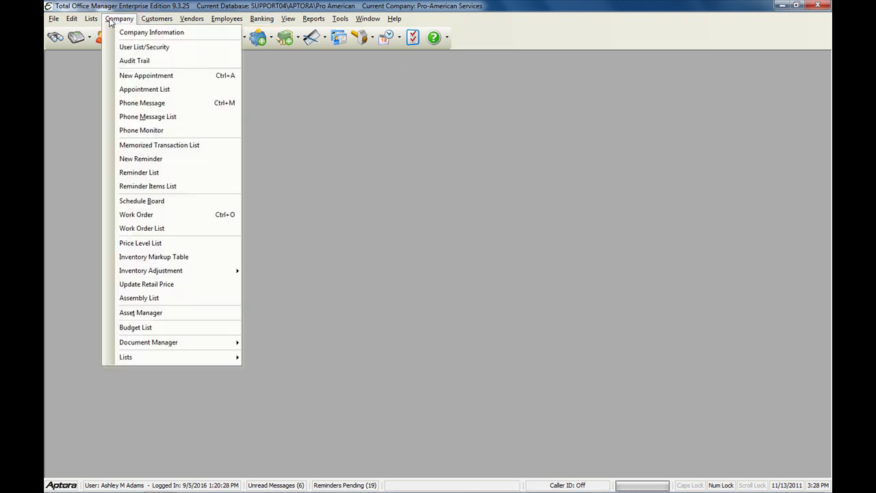
left_click(123, 61)
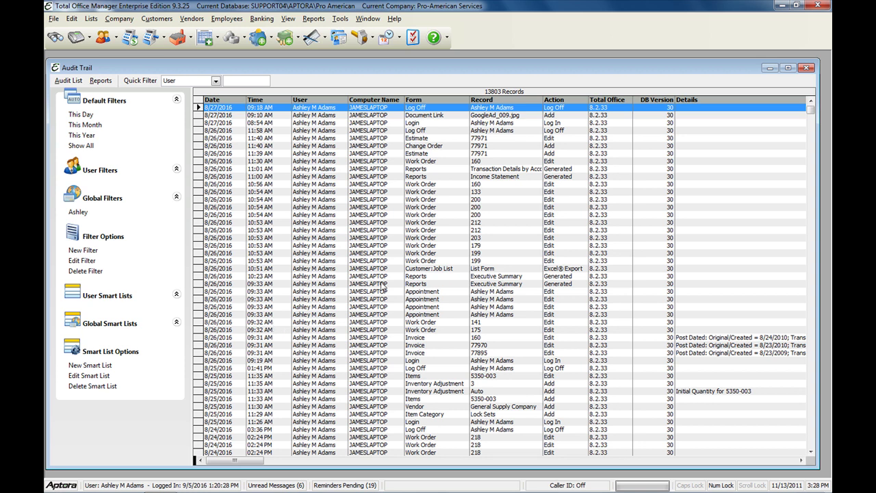
left_click(811, 451)
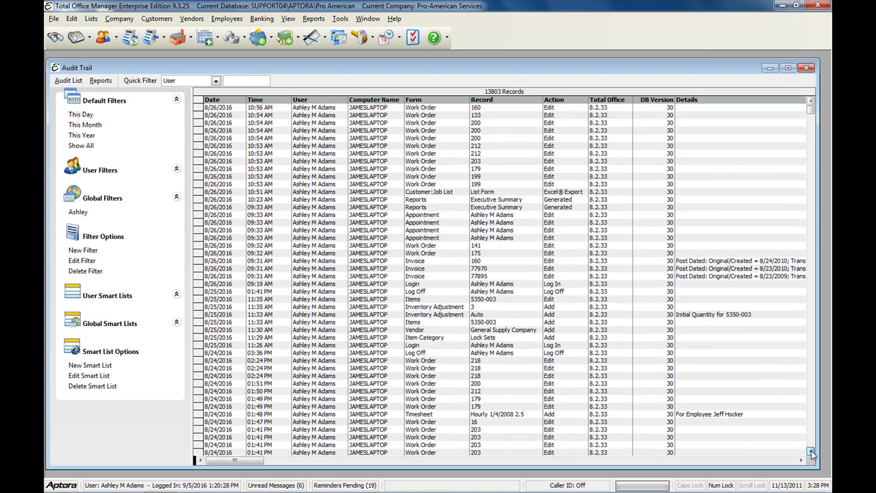
left_click(810, 452)
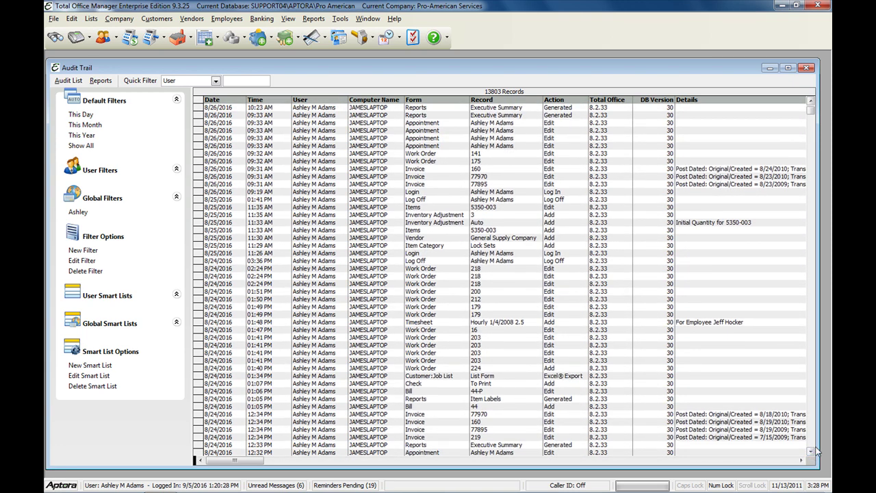
left_click(811, 452)
left_click(811, 452)
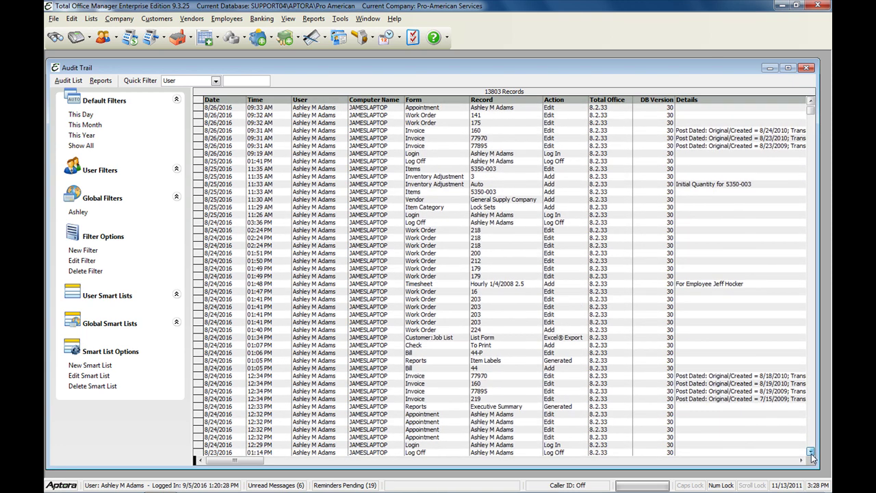
left_click(811, 453)
left_click(811, 453)
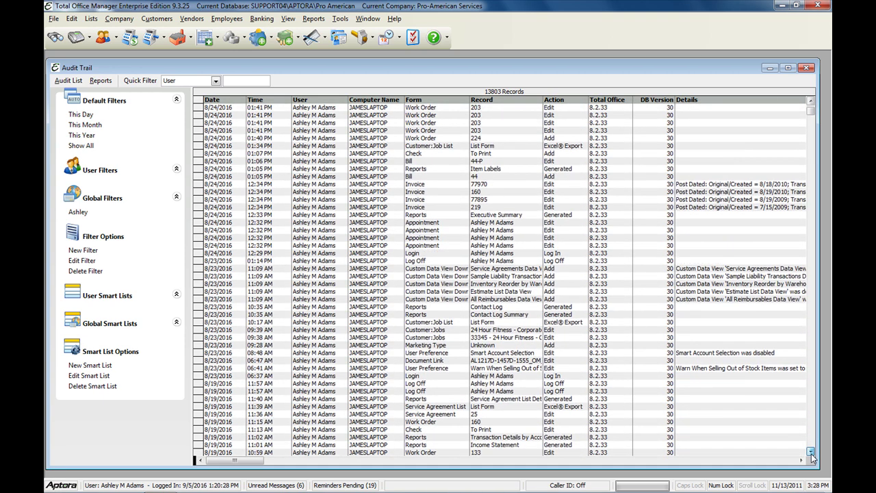
left_click(811, 453)
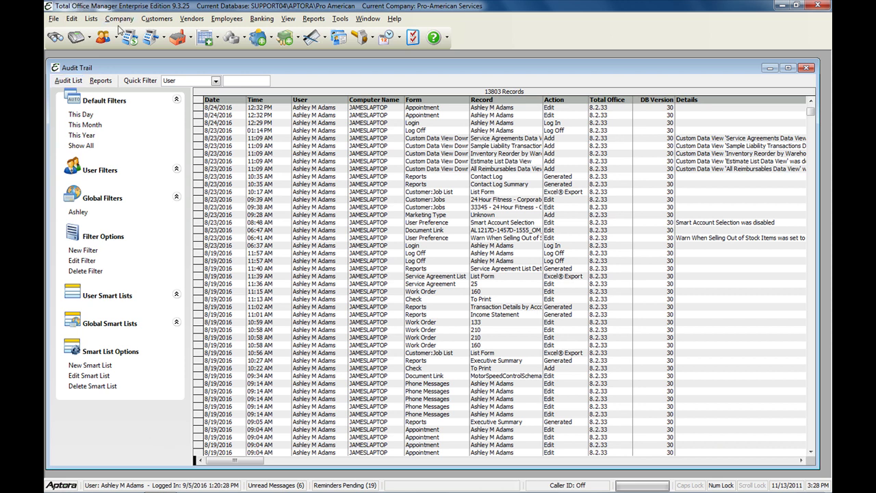
left_click(120, 19)
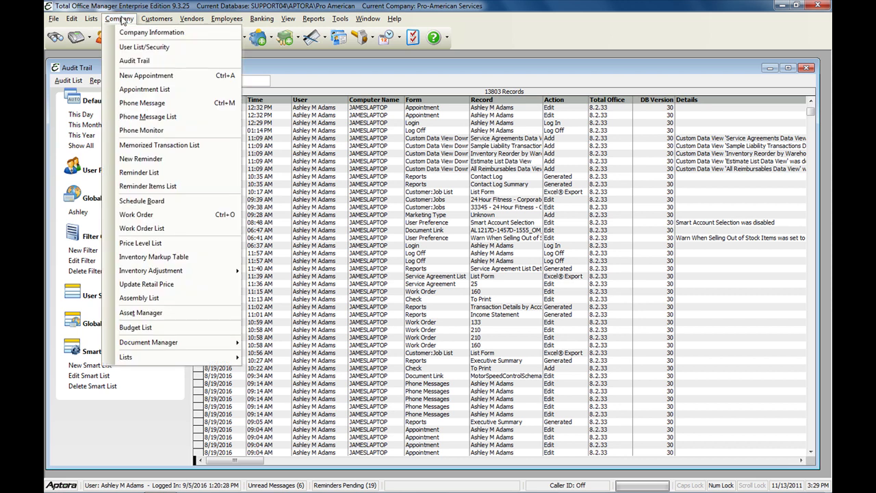
mouse_move(147, 22)
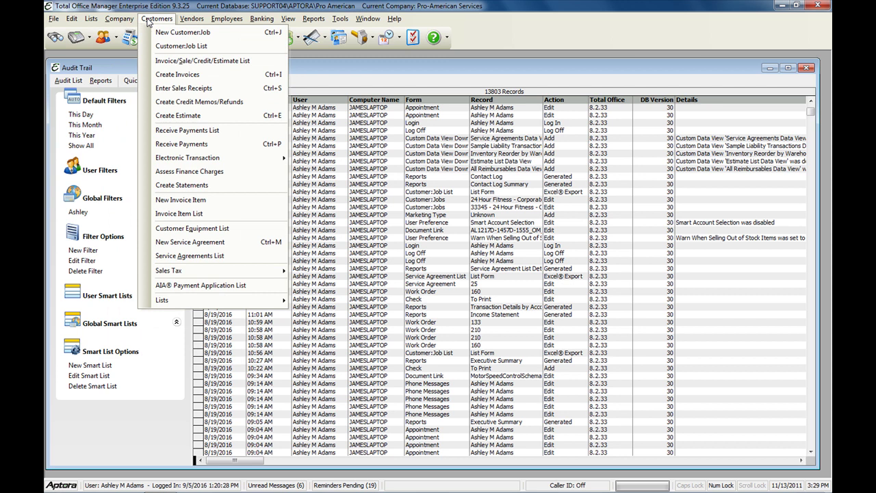
mouse_move(183, 26)
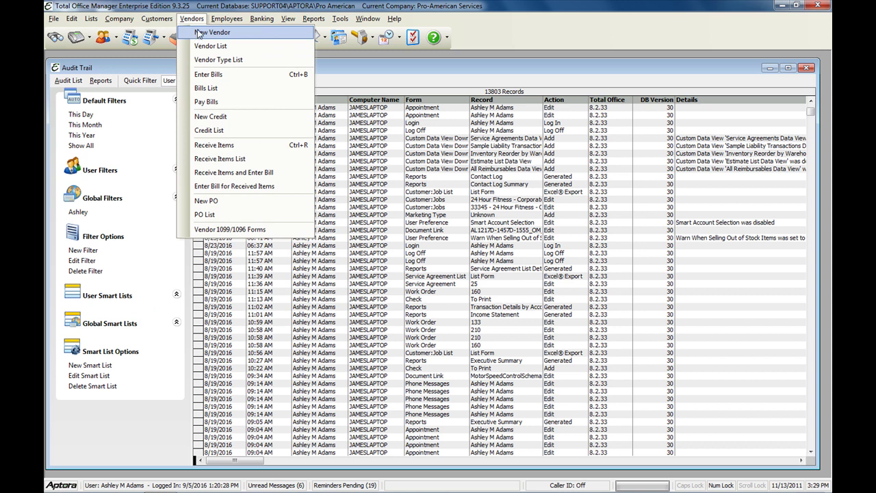
mouse_move(226, 15)
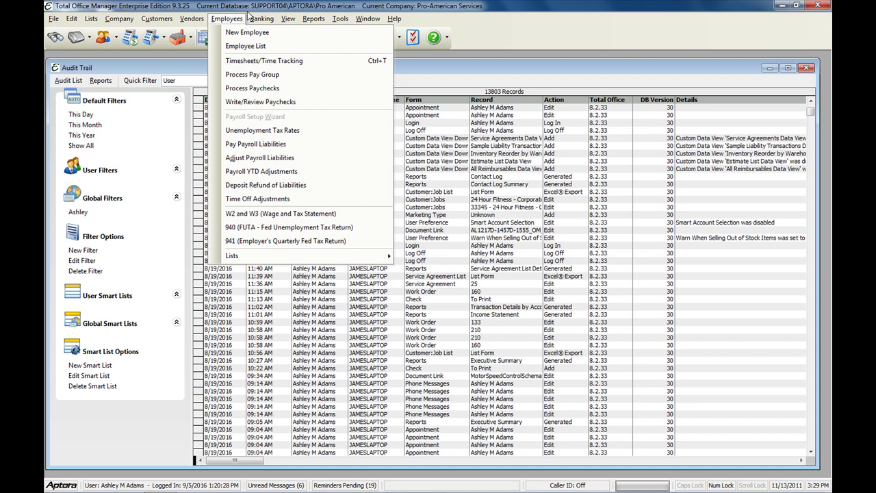
mouse_move(261, 21)
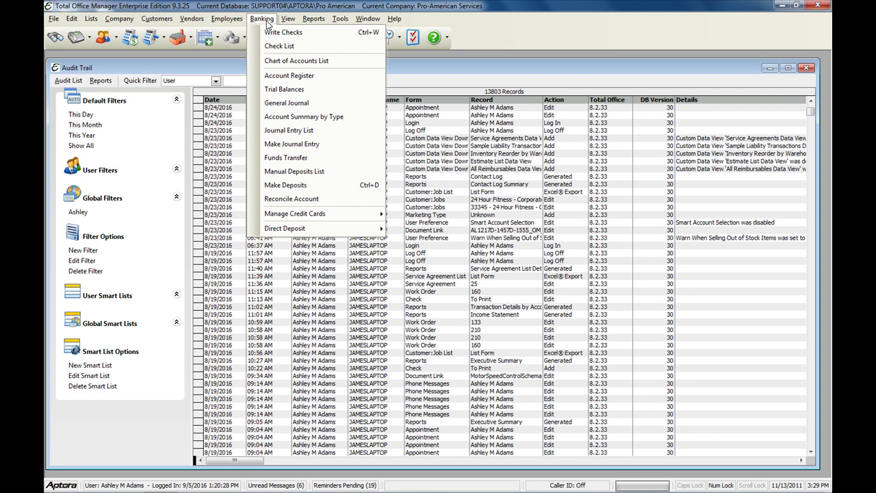
left_click(290, 165)
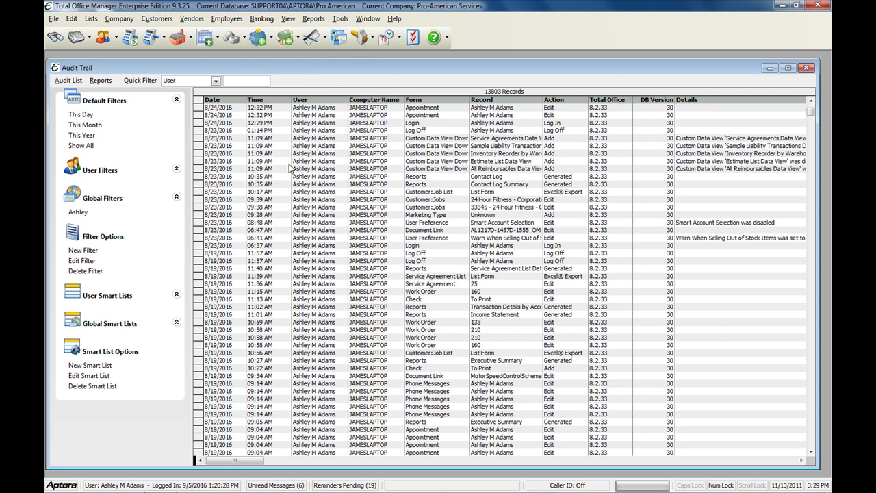